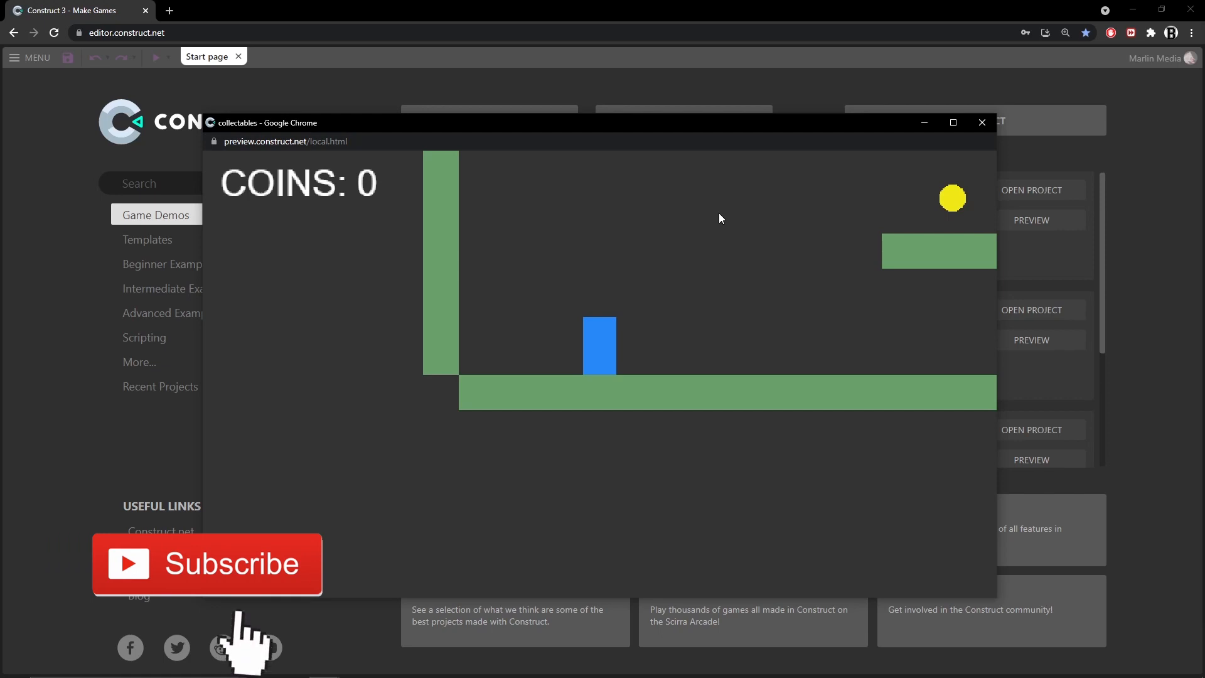
Play the coin-collecting game preview, moving and jumping the player across platforms to collect coins
{"action": "key", "text": "Left"}
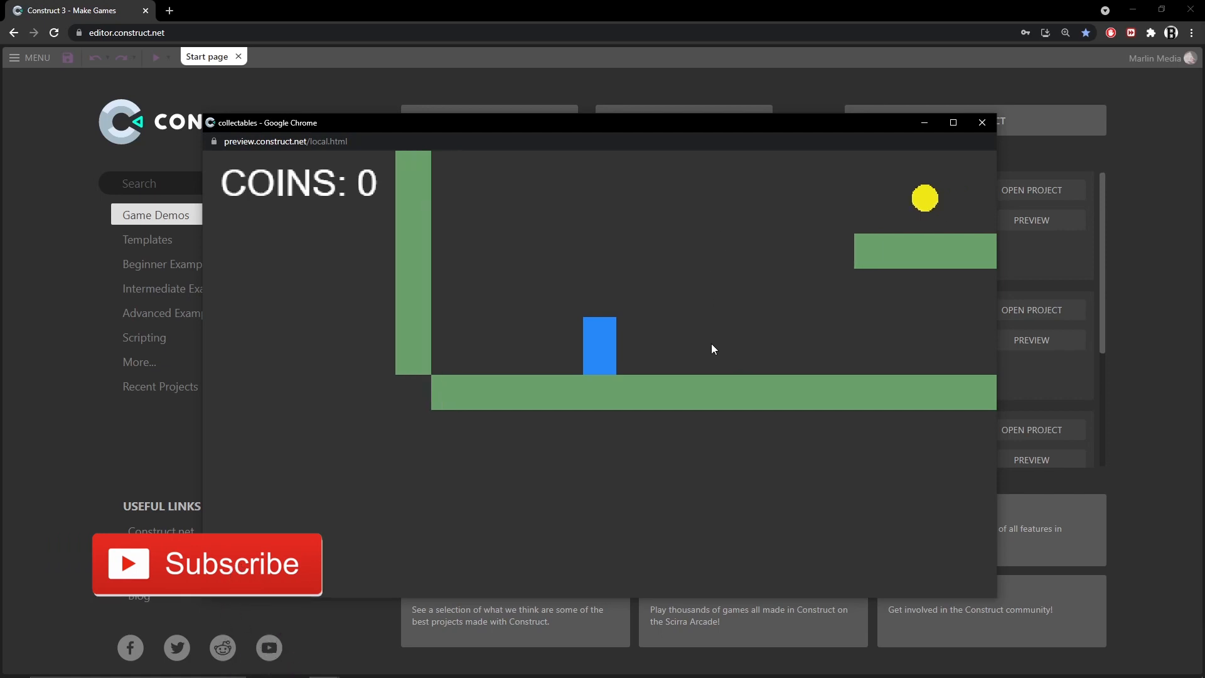
{"action": "key", "text": "Up"}
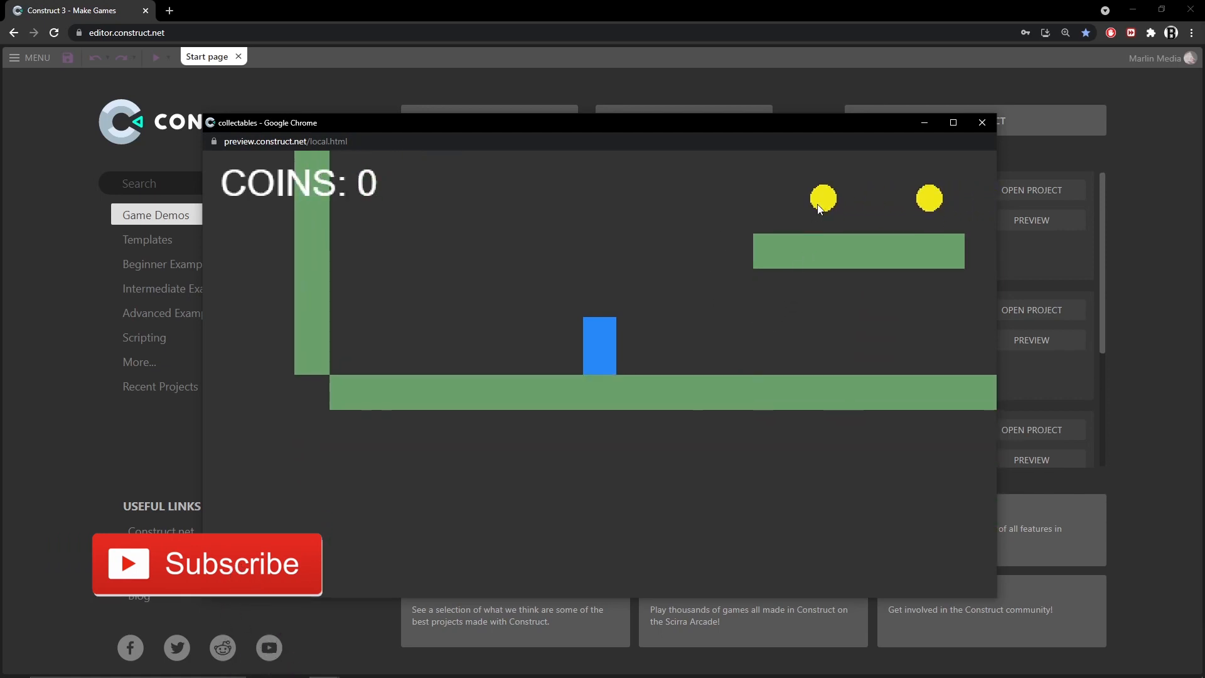
{"action": "key", "text": "Right"}
{"action": "key", "text": "Up"}
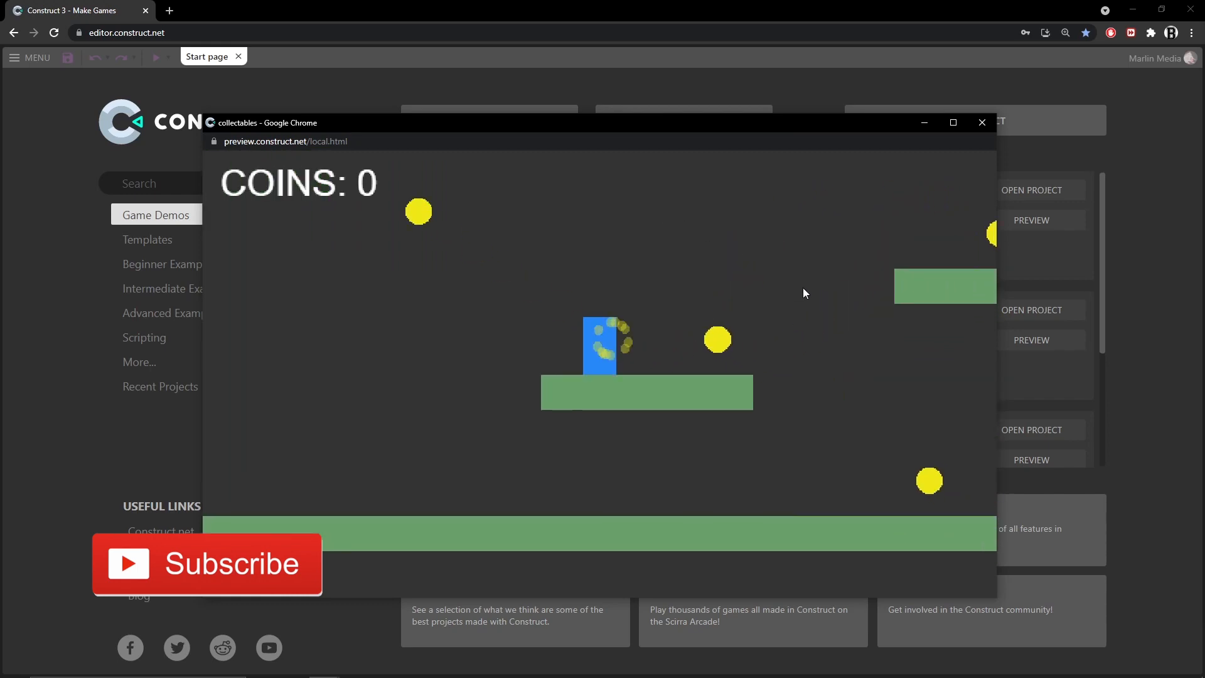
{"action": "key", "text": "Right"}
{"action": "key", "text": "Right"}
{"action": "key", "text": "Up"}
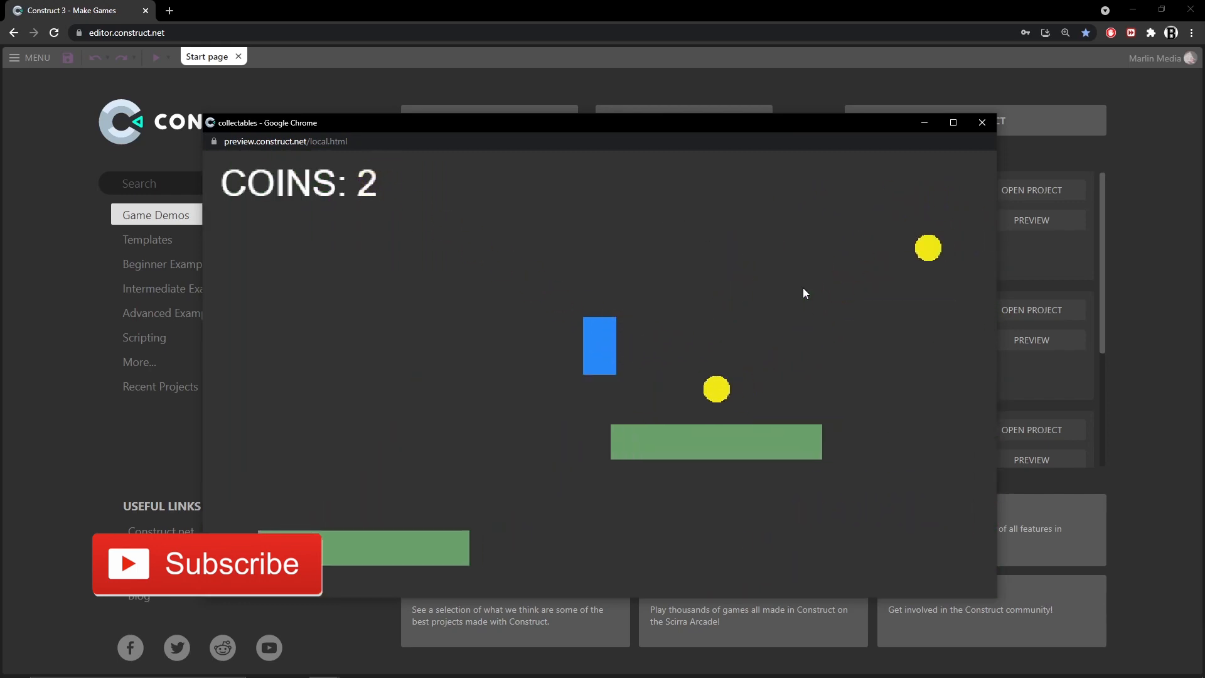
{"action": "key", "text": "Right"}
{"action": "key", "text": "Left"}
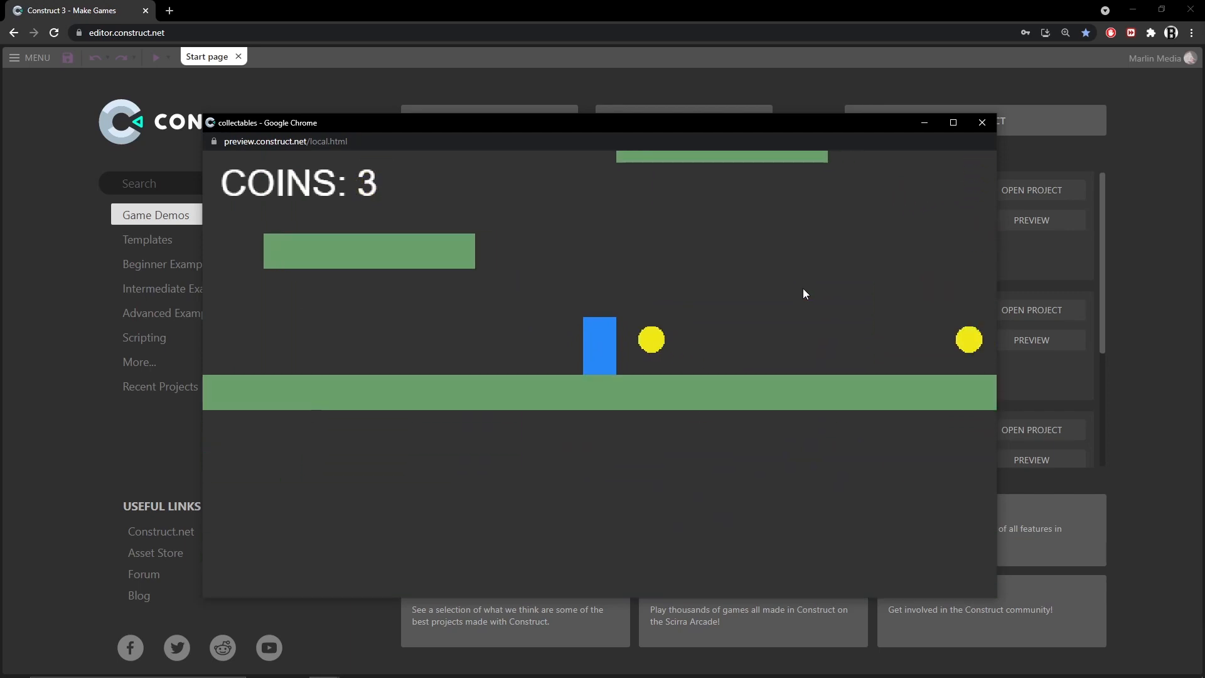
{"action": "key", "text": "Right"}
{"action": "key", "text": "Right"}
{"action": "key", "text": "Up"}
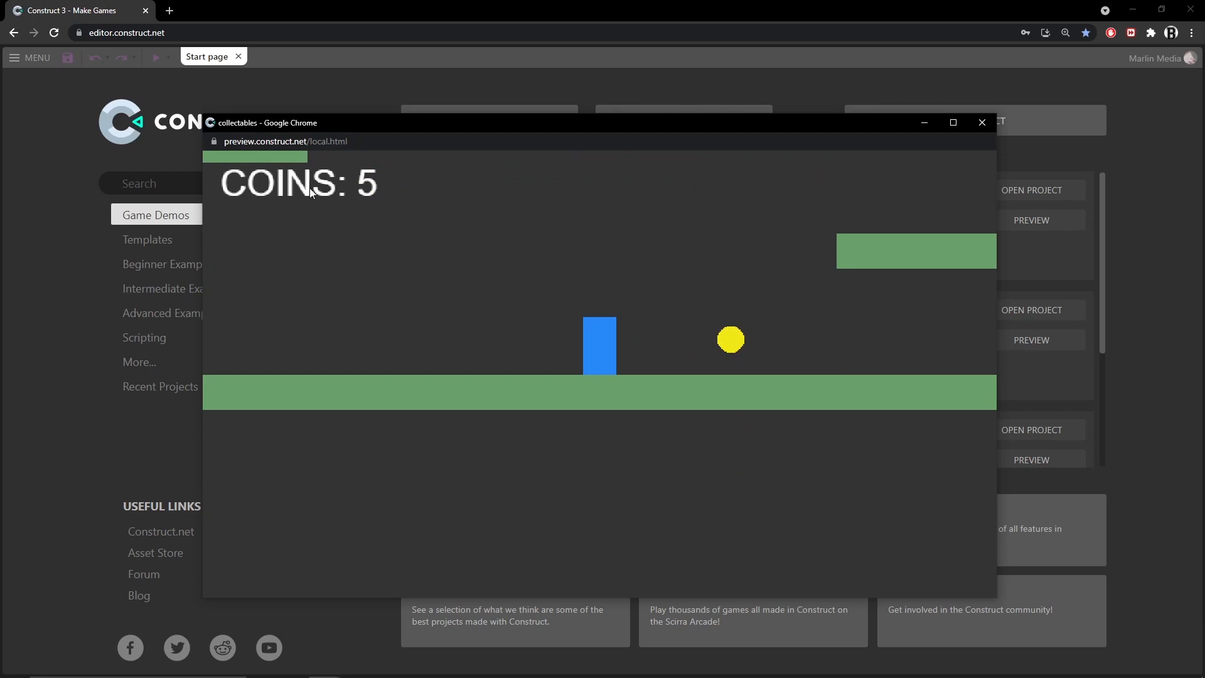
{"action": "key", "text": "Up"}
{"action": "key", "text": "Right"}
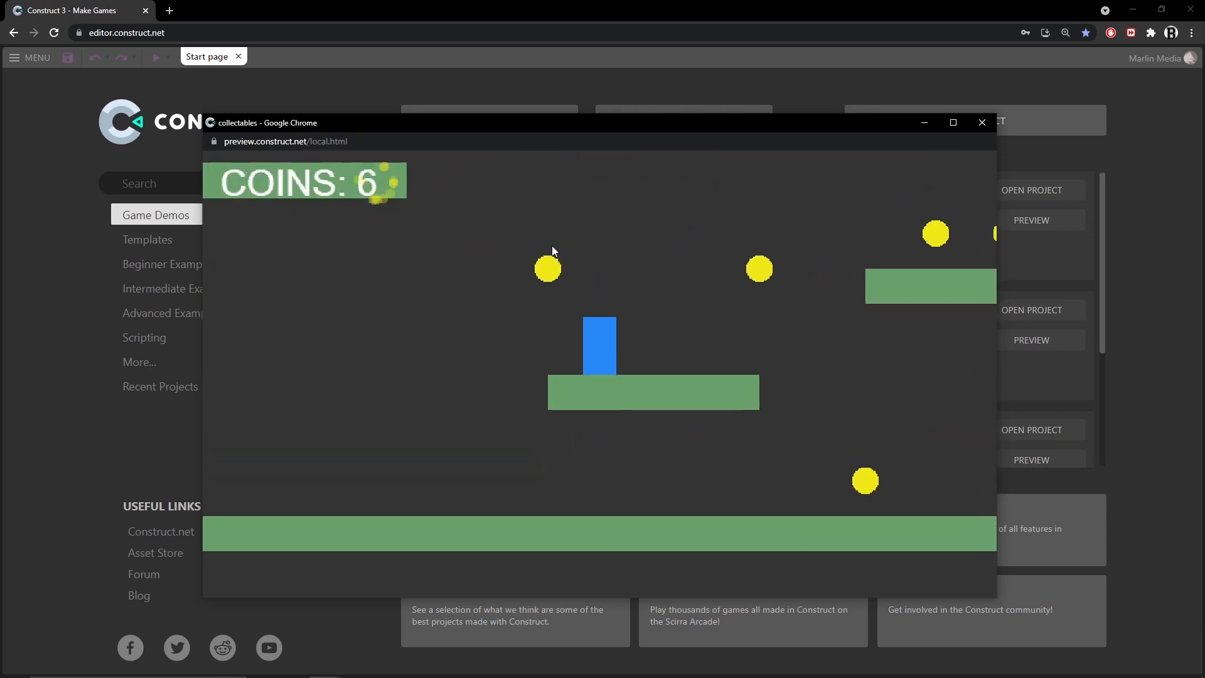
{"action": "key", "text": "Right"}
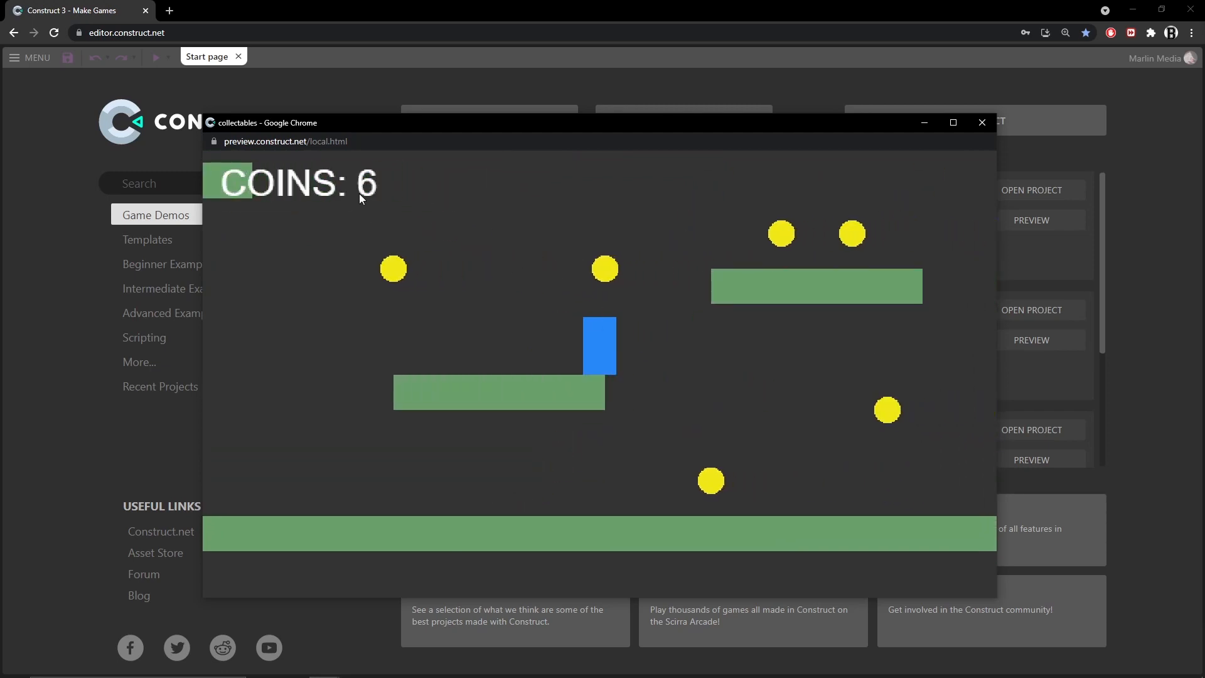
{"action": "key", "text": "Left"}
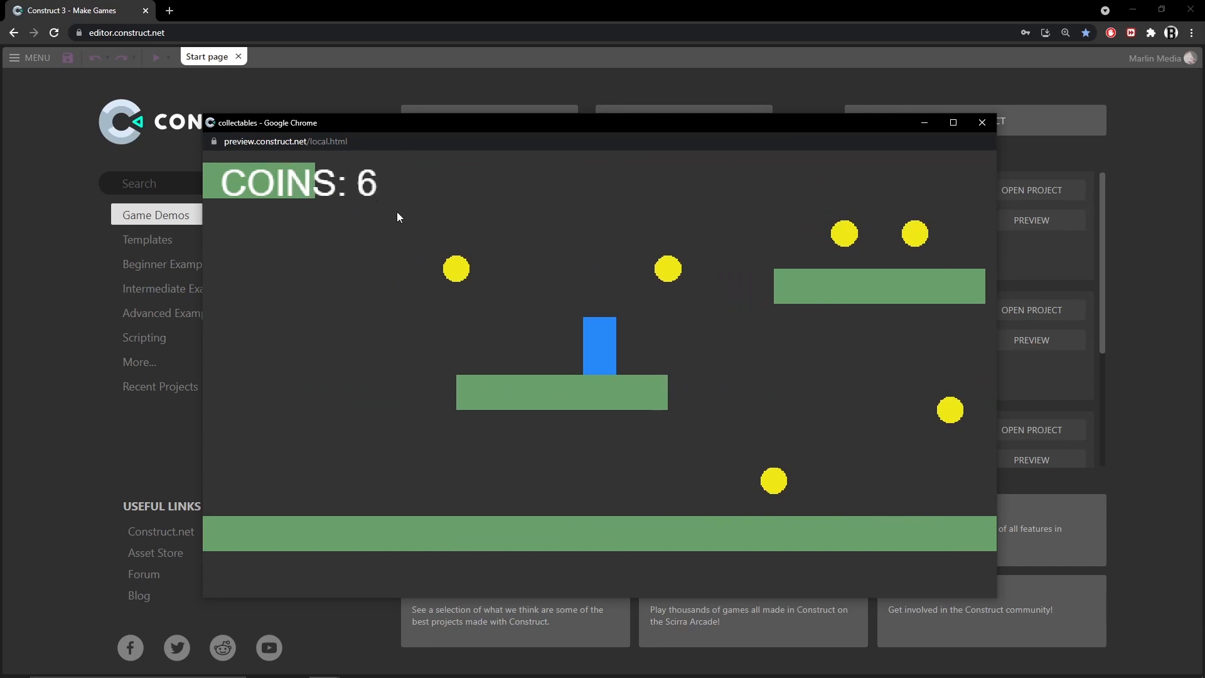
{"action": "key", "text": "Right"}
{"action": "key", "text": "Left"}
{"action": "key", "text": "Up"}
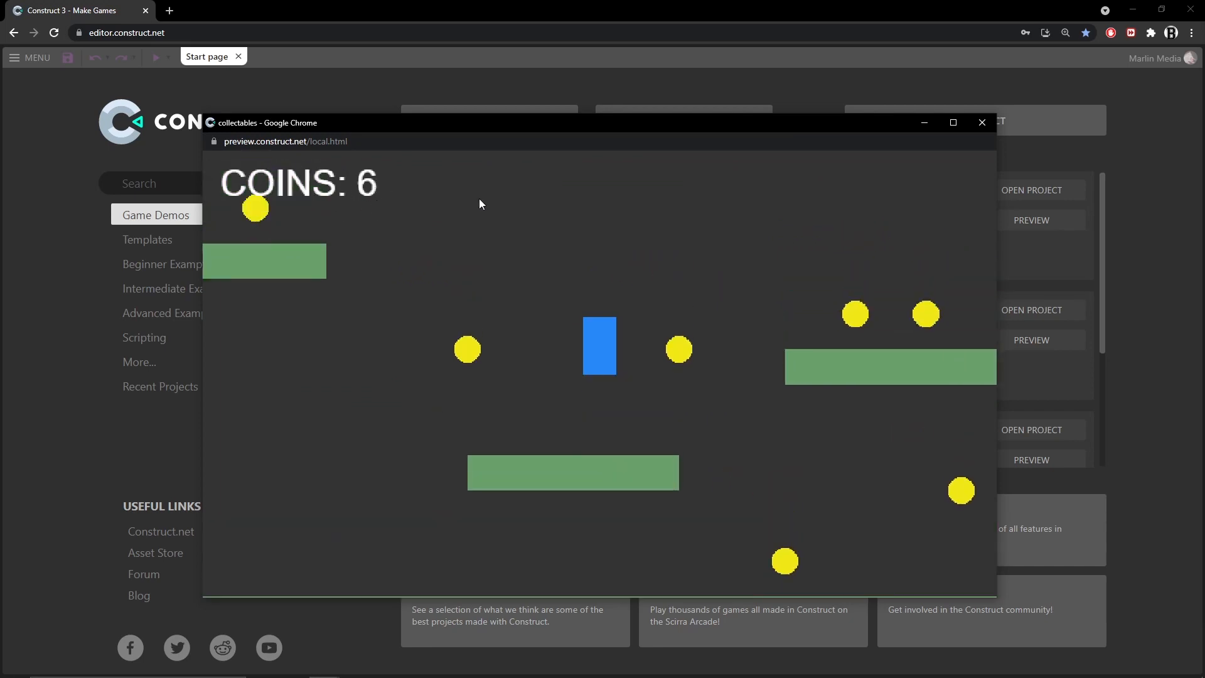
{"action": "key", "text": "Up"}
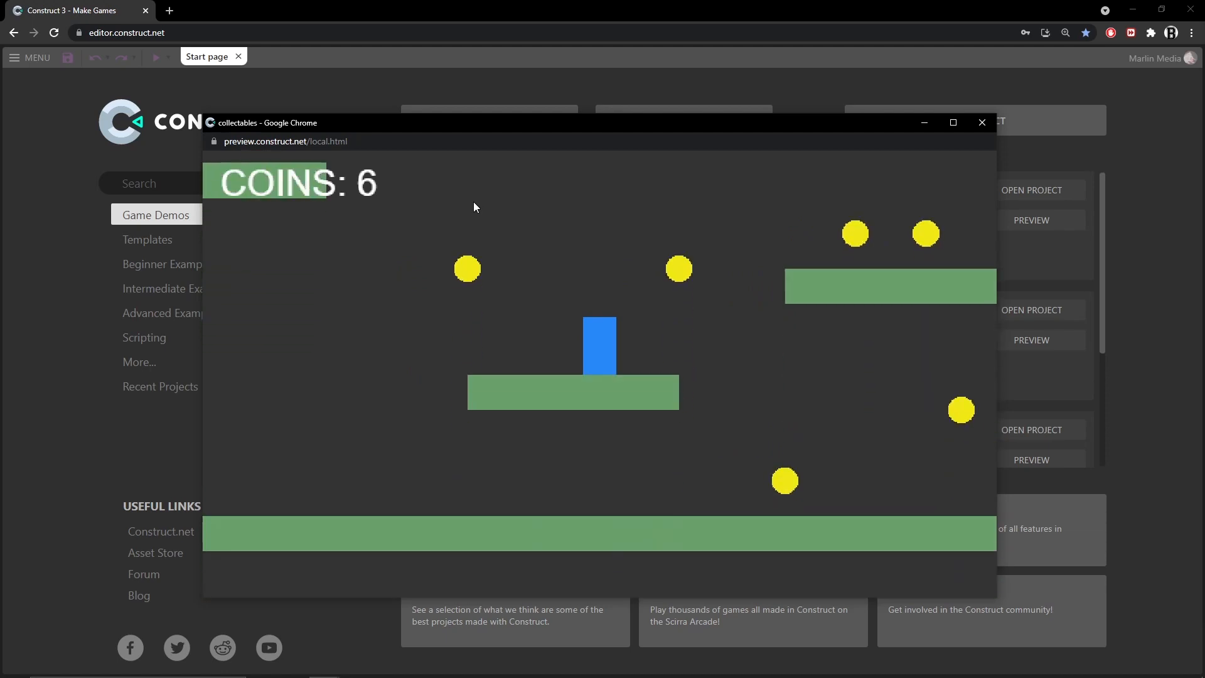
{"action": "key", "text": "Left"}
{"action": "key", "text": "Up"}
{"action": "key", "text": "Right"}
{"action": "key", "text": "Up"}
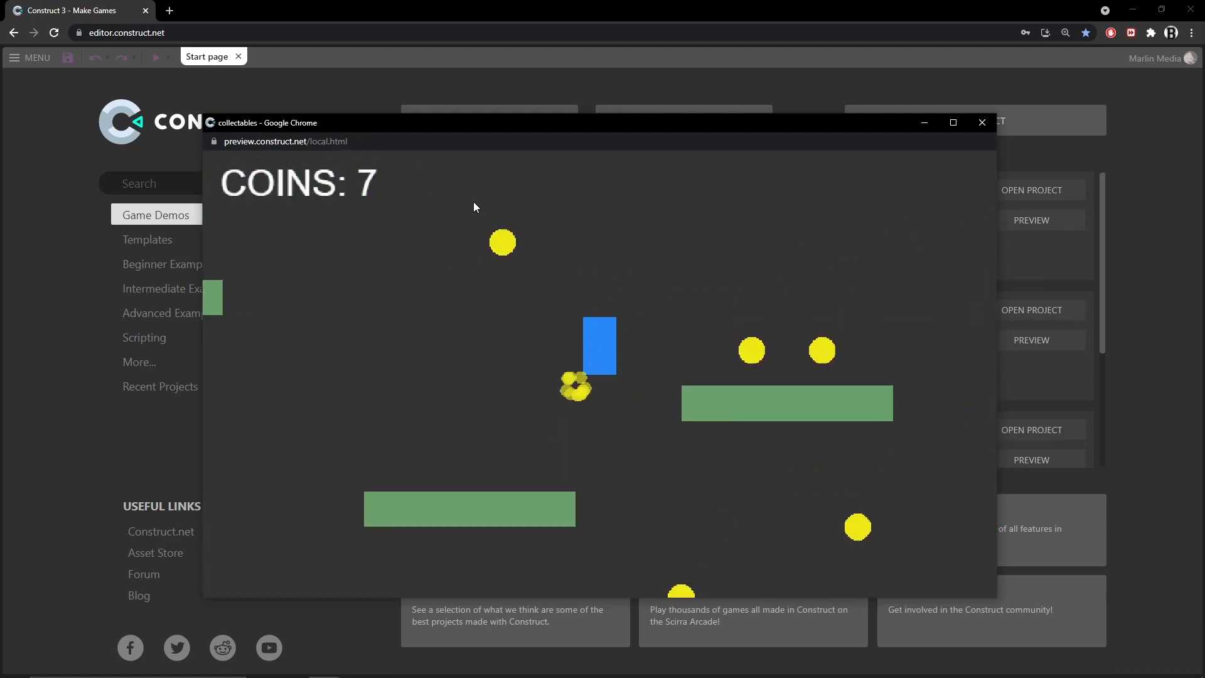
{"action": "key", "text": "Up"}
{"action": "key", "text": "Right"}
{"action": "key", "text": "Up"}
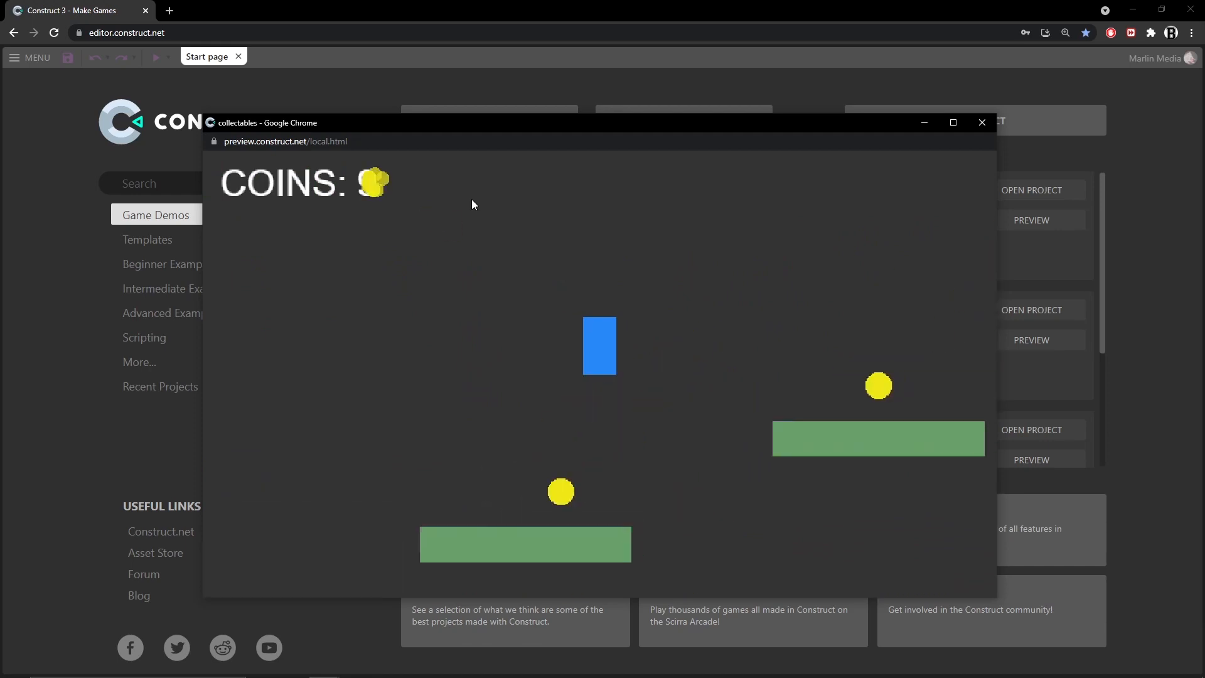
{"action": "key", "text": "Left"}
{"action": "key", "text": "Right"}
{"action": "key", "text": "Up"}
{"action": "key", "text": "Up"}
{"action": "key", "text": "Up"}
{"action": "key", "text": "Right"}
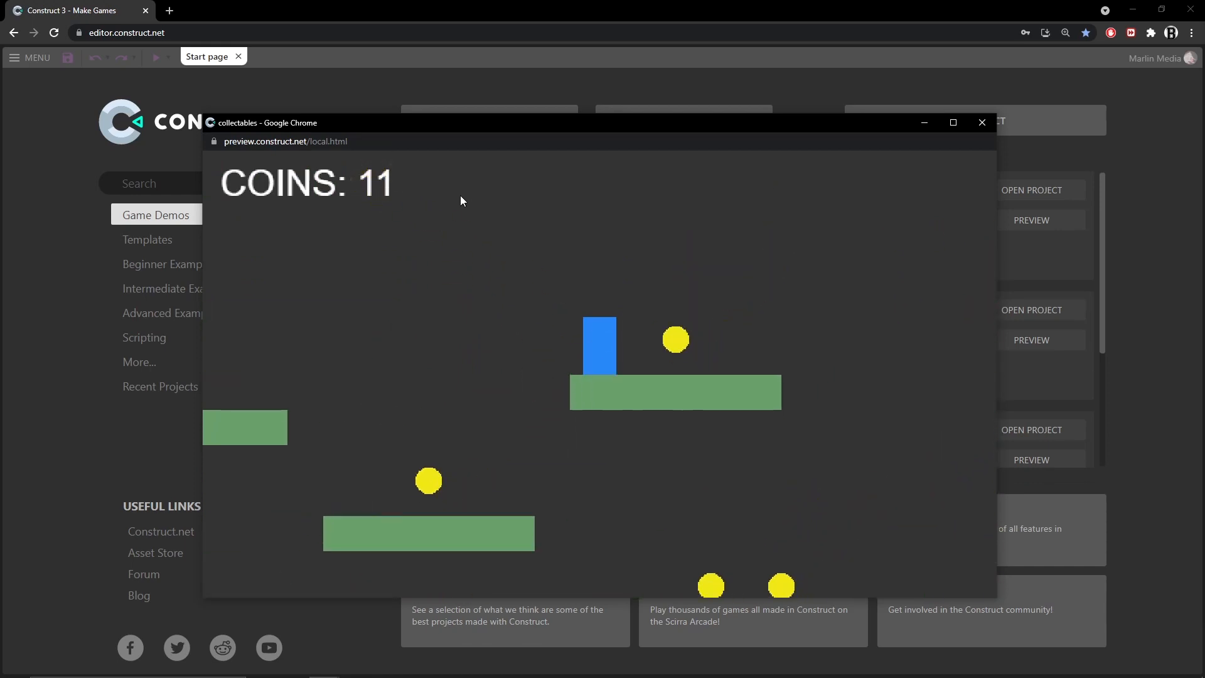
{"action": "key", "text": "Right"}
{"action": "key", "text": "Up"}
{"action": "key", "text": "Left"}
{"action": "key", "text": "Up"}
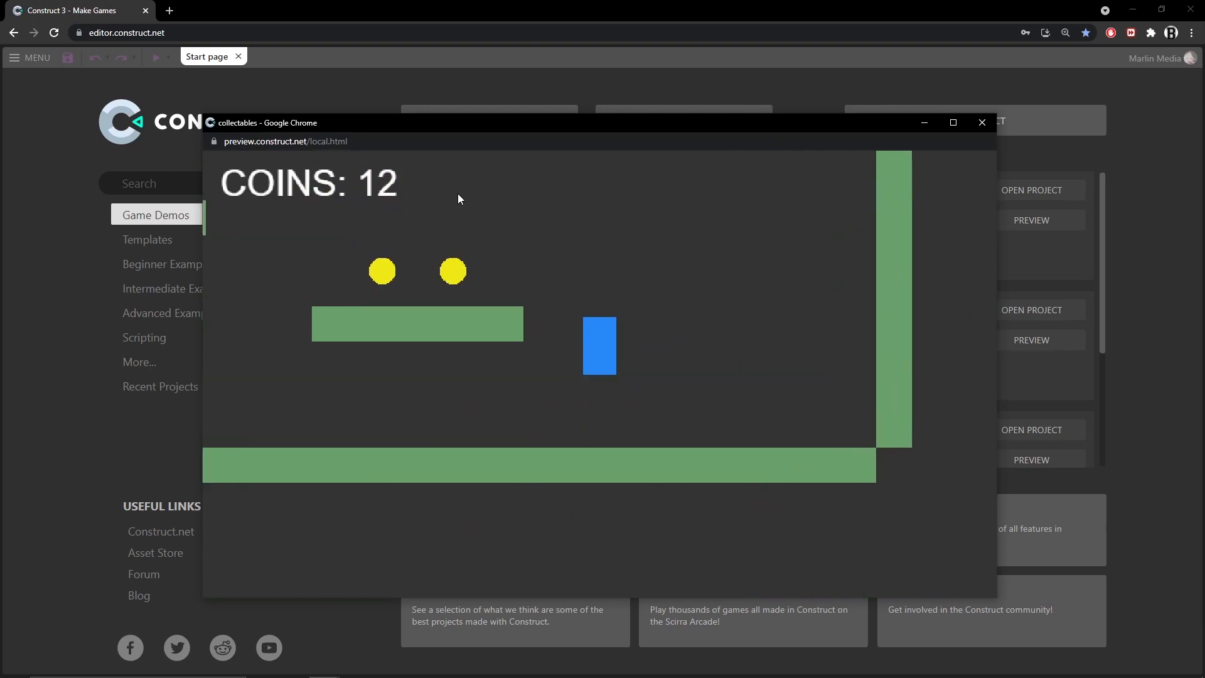
{"action": "key", "text": "Left"}
{"action": "key", "text": "Up"}
{"action": "key", "text": "Left"}
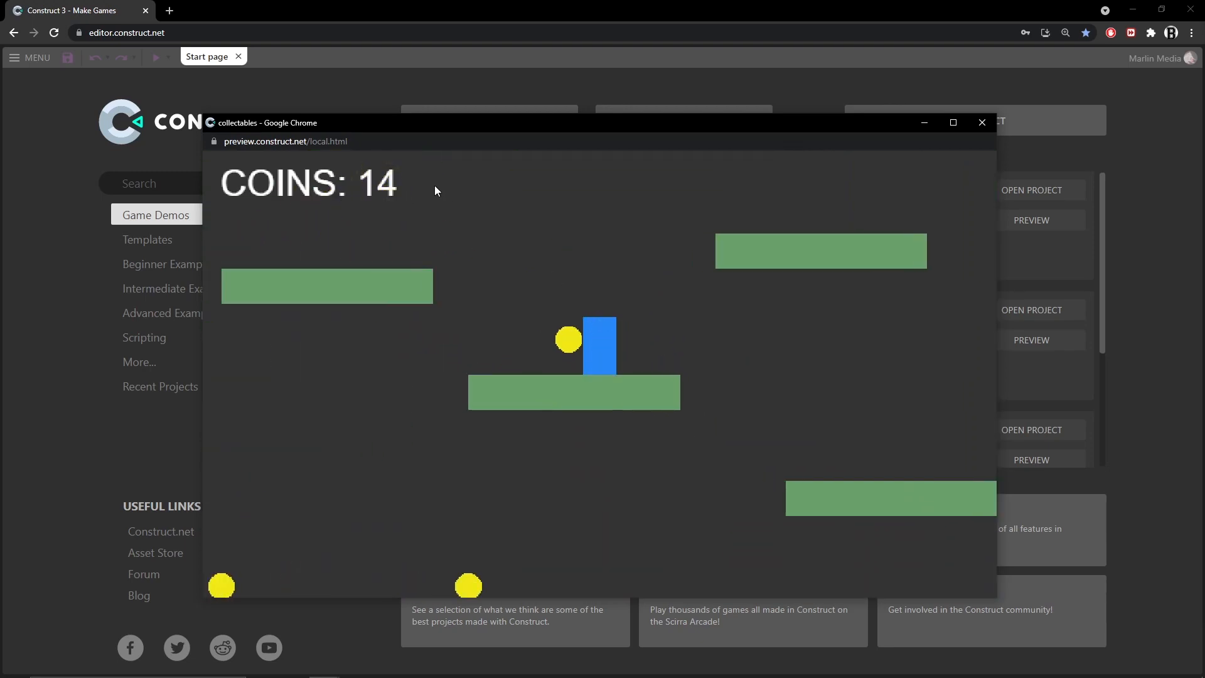
{"action": "key", "text": "Right"}
{"action": "key", "text": "Left"}
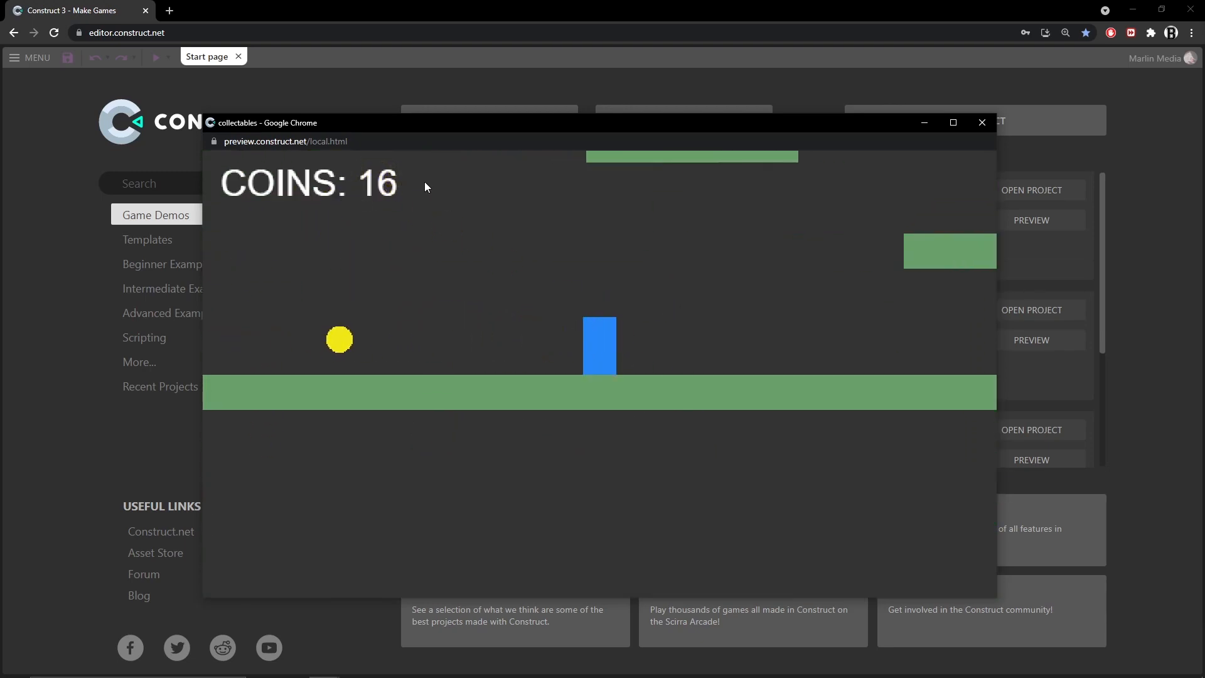
{"action": "key", "text": "Up"}
{"action": "key", "text": "Left"}
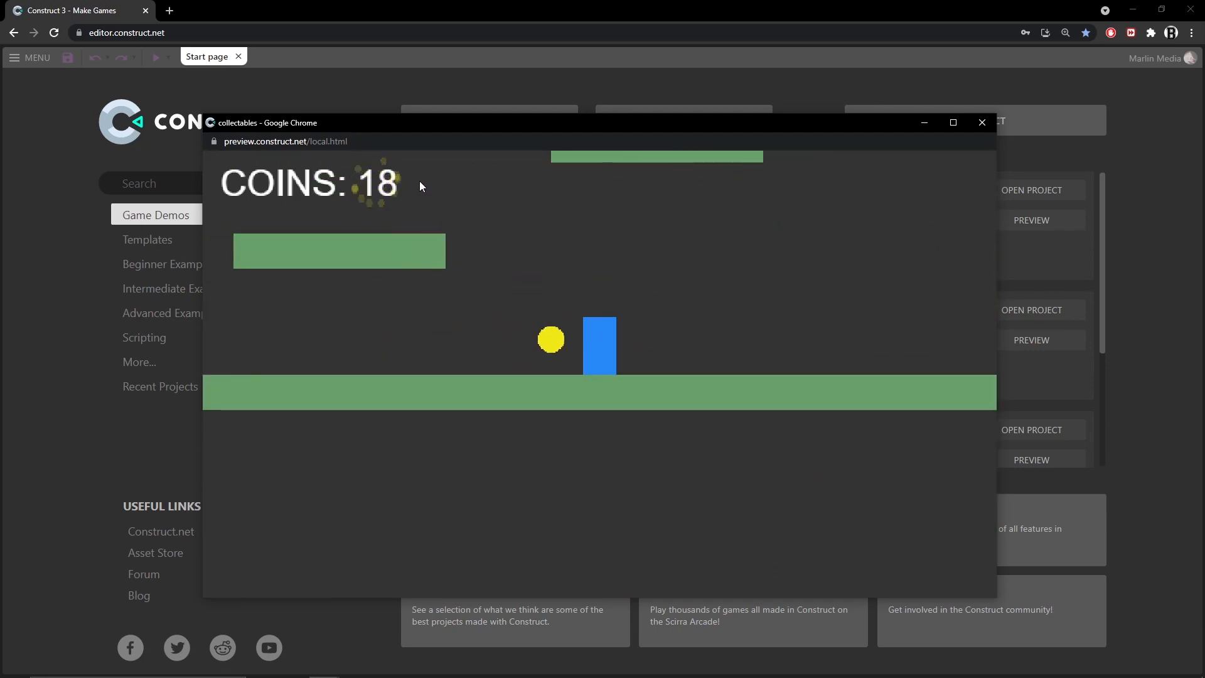
{"action": "key", "text": "Up"}
{"action": "key", "text": "Up"}
{"action": "key", "text": "Right"}
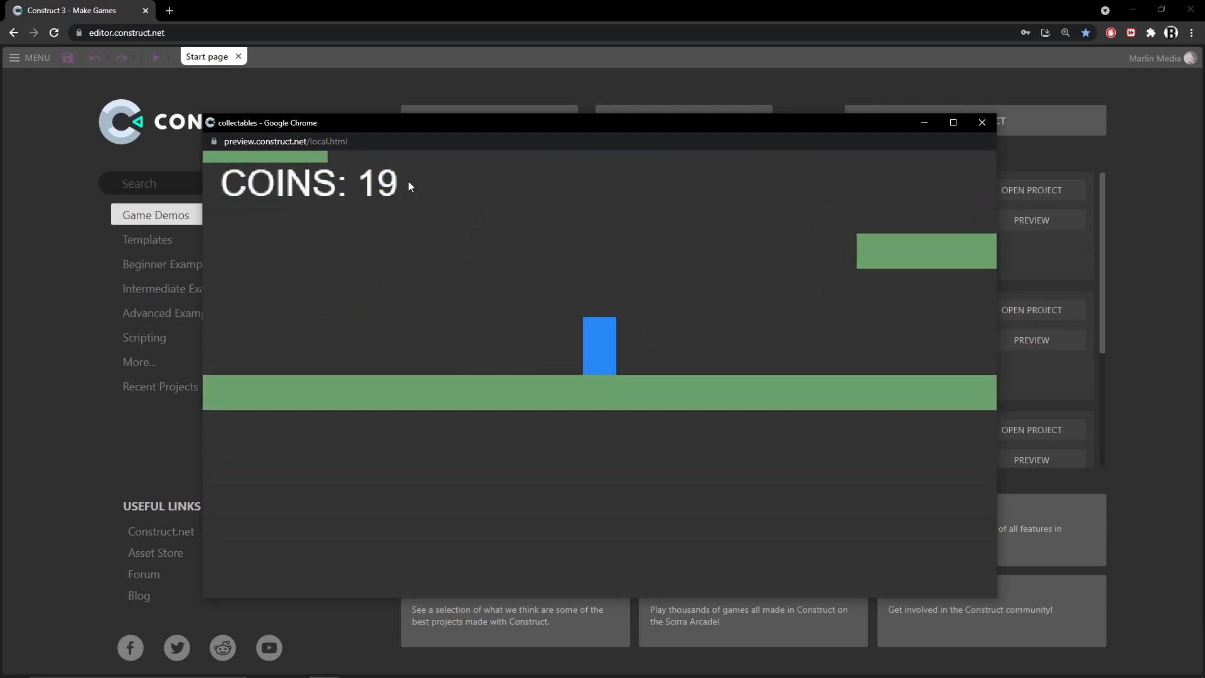
{"action": "key", "text": "Right"}
{"action": "key", "text": "Up"}
{"action": "key", "text": "Left"}
{"action": "key", "text": "Up"}
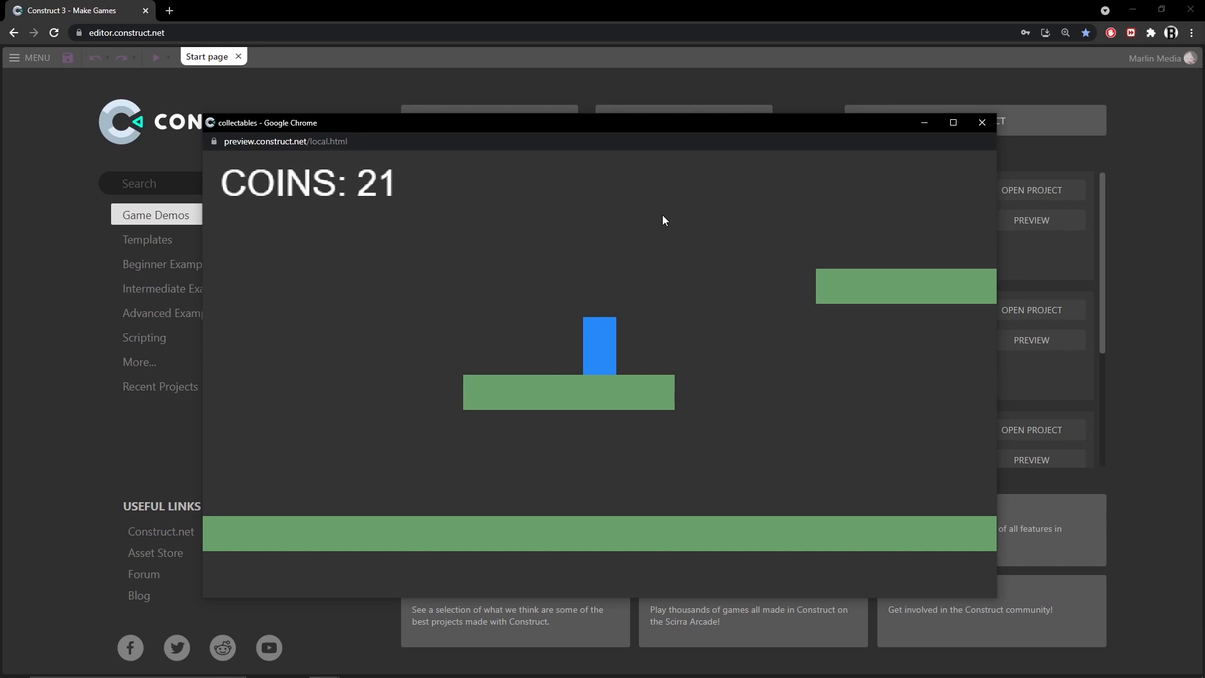
Close the preview window and open the coin collect project in the editor
{"action": "left_click", "coordinate": [981, 123]}
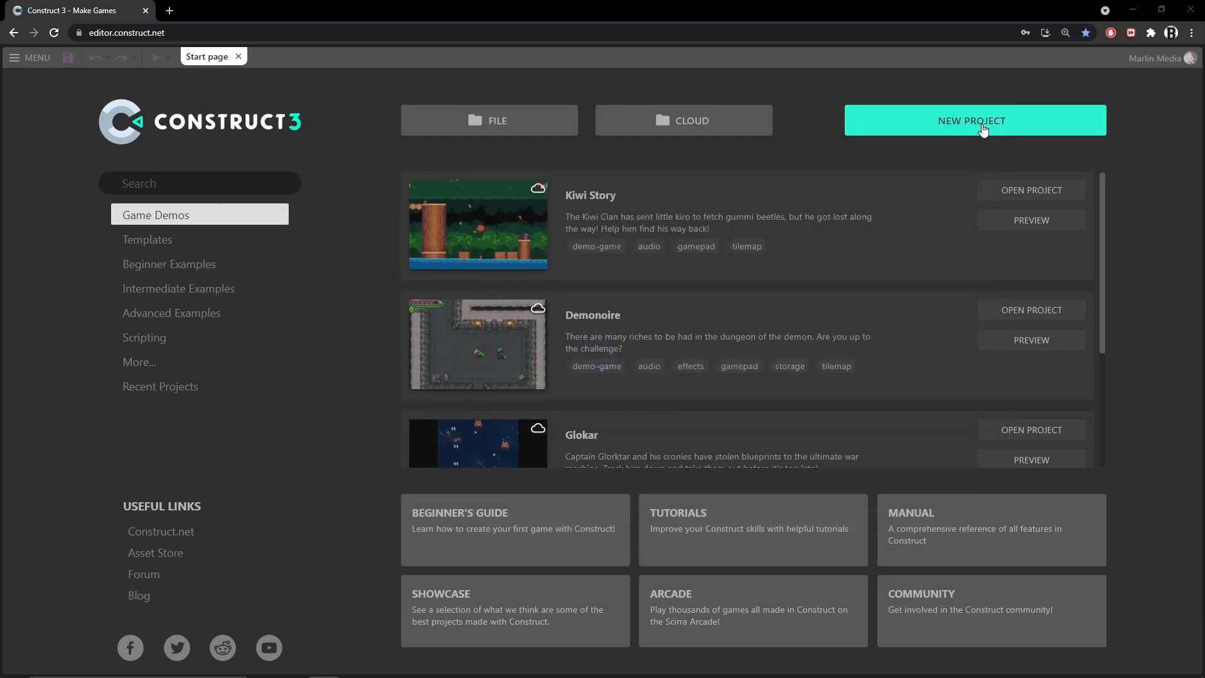
{"action": "left_click", "coordinate": [936, 125]}
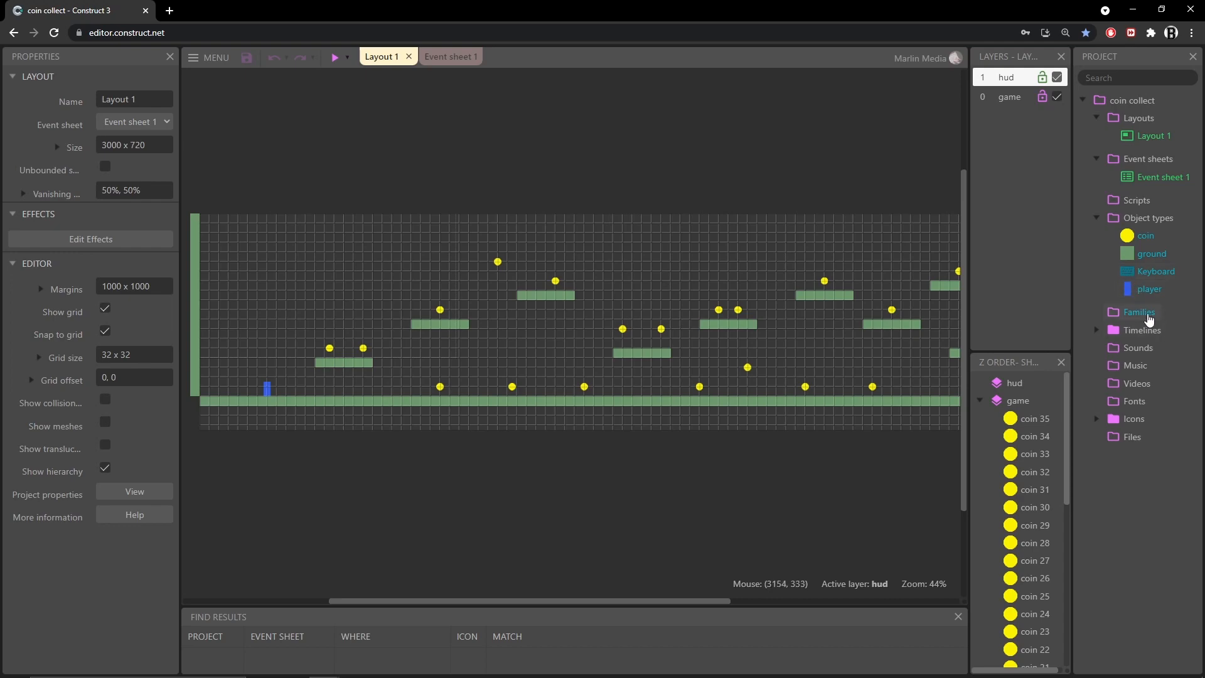
Open the ground sprite in the animation editor and inspect its canvas size, colour, collision polygon and origin point
{"action": "left_click", "coordinate": [1128, 259]}
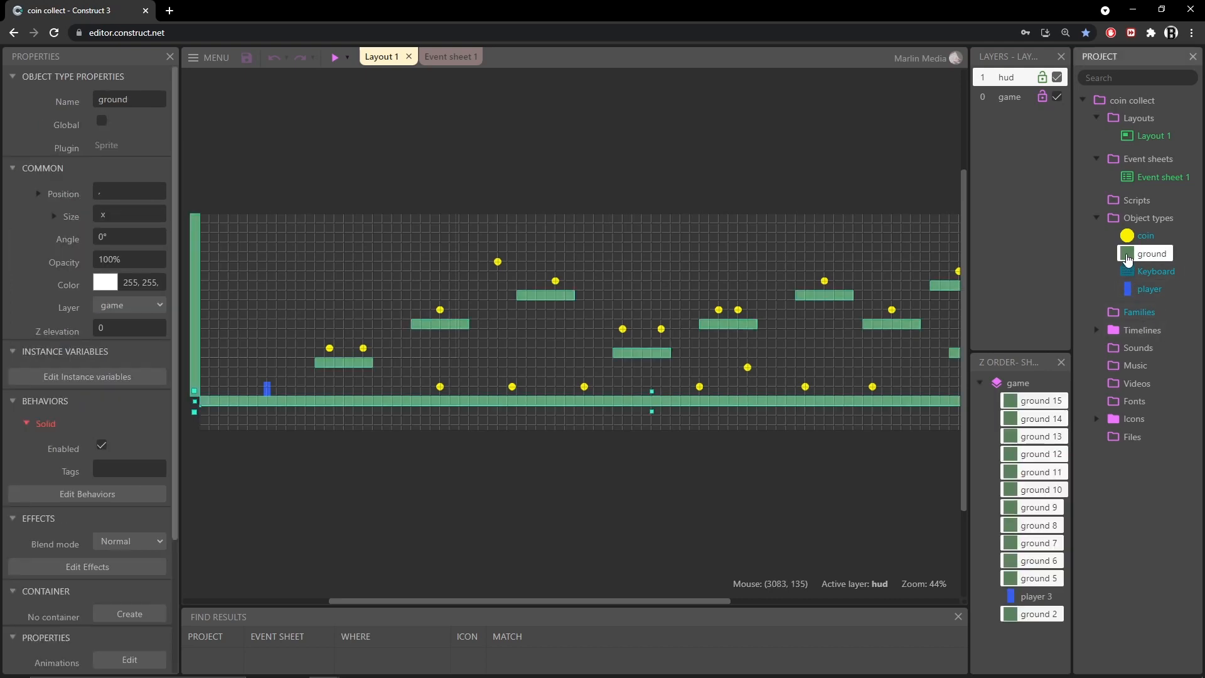
{"action": "double_click", "coordinate": [1127, 259]}
{"action": "left_click", "coordinate": [590, 91]}
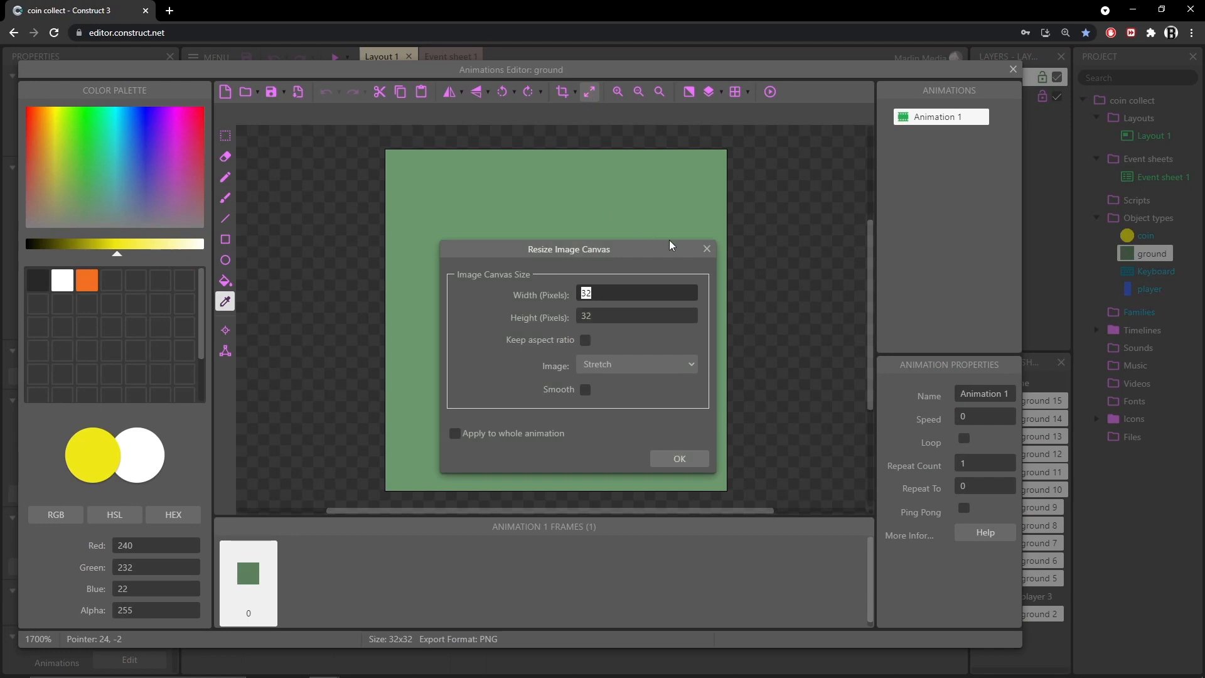
{"action": "left_click", "coordinate": [707, 248]}
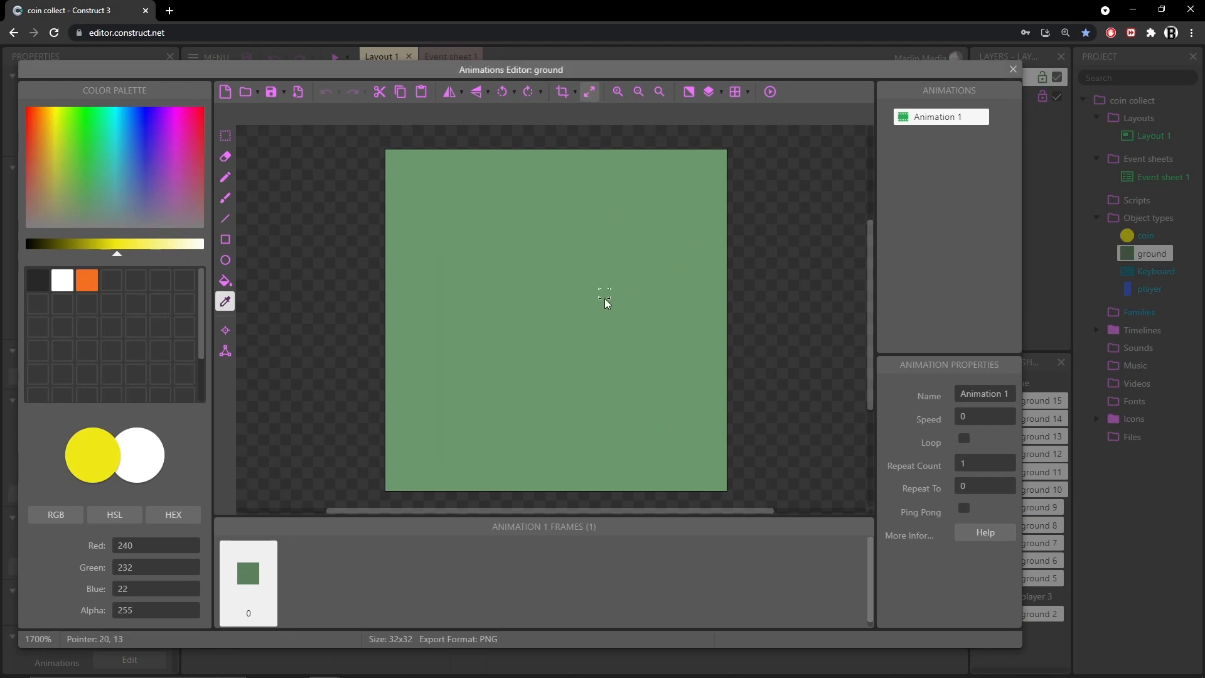
{"action": "left_click", "coordinate": [460, 319]}
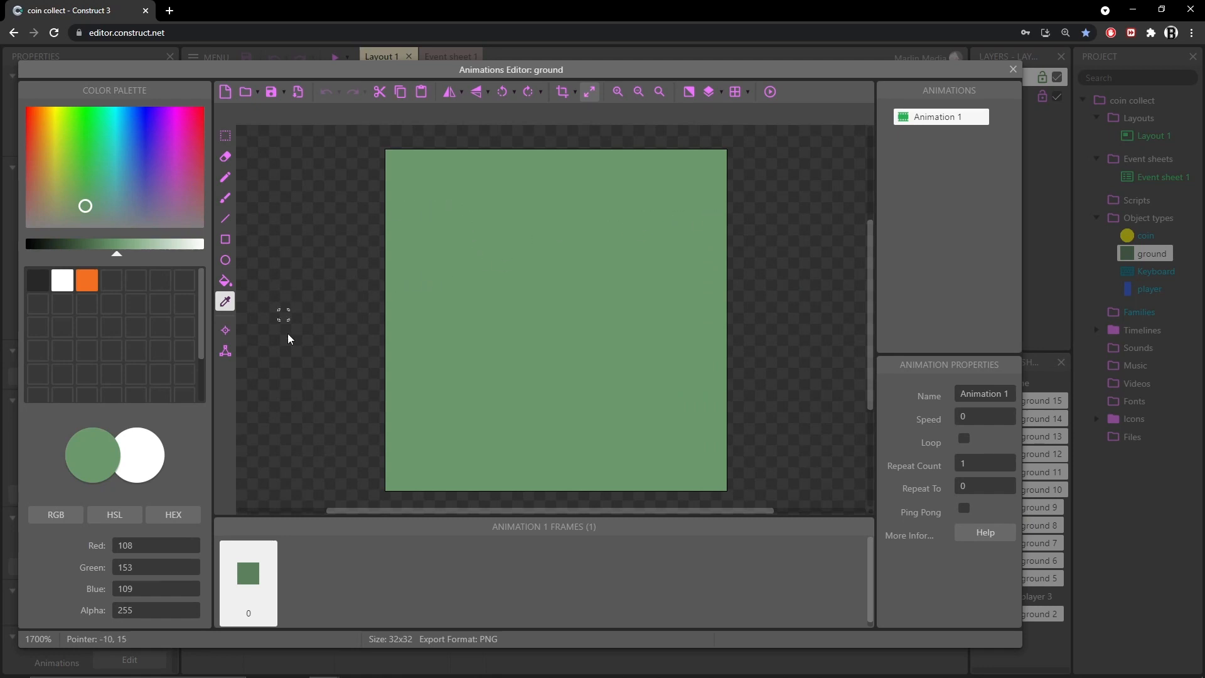
{"action": "left_click", "coordinate": [226, 352]}
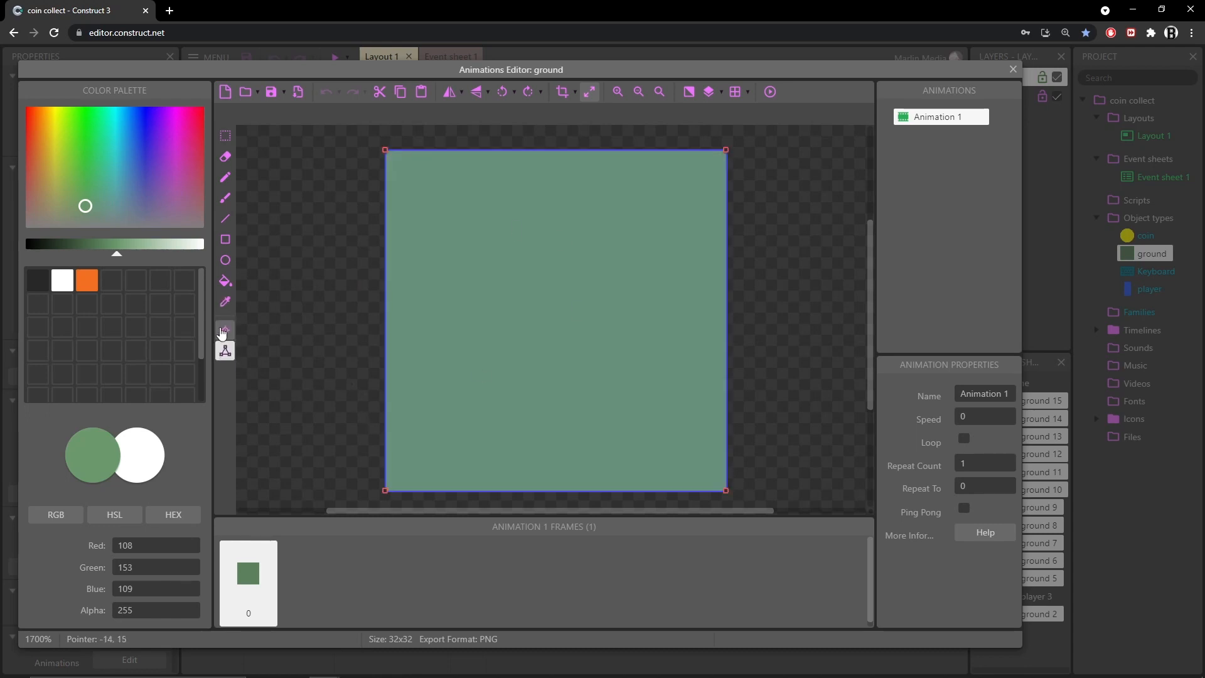
{"action": "left_click", "coordinate": [221, 331]}
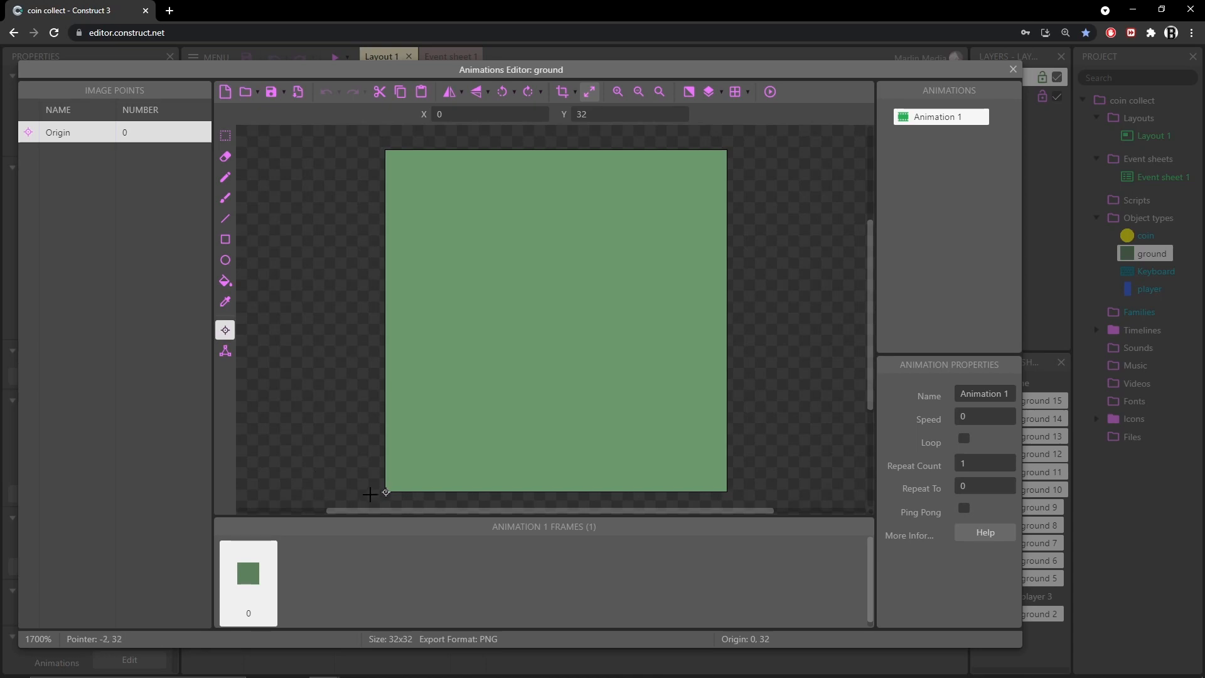
{"action": "key", "text": "Escape"}
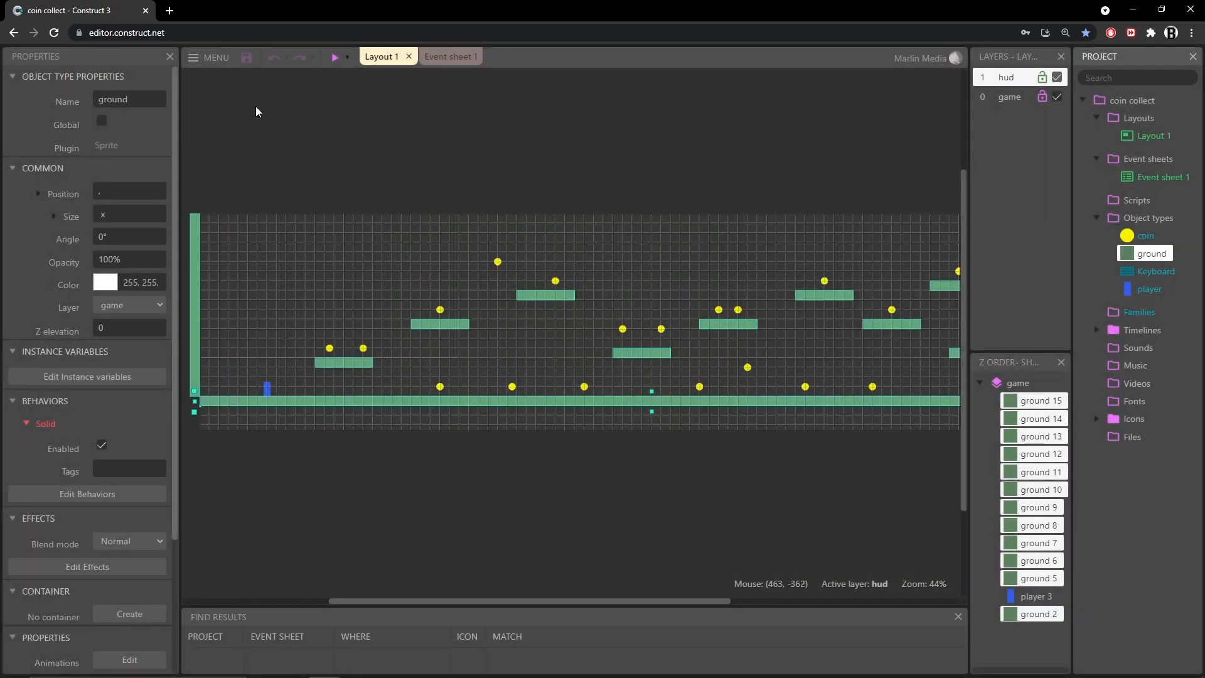
Inspect the ground object's name and its Solid behavior in the behaviors dialog
{"action": "left_click", "coordinate": [151, 92]}
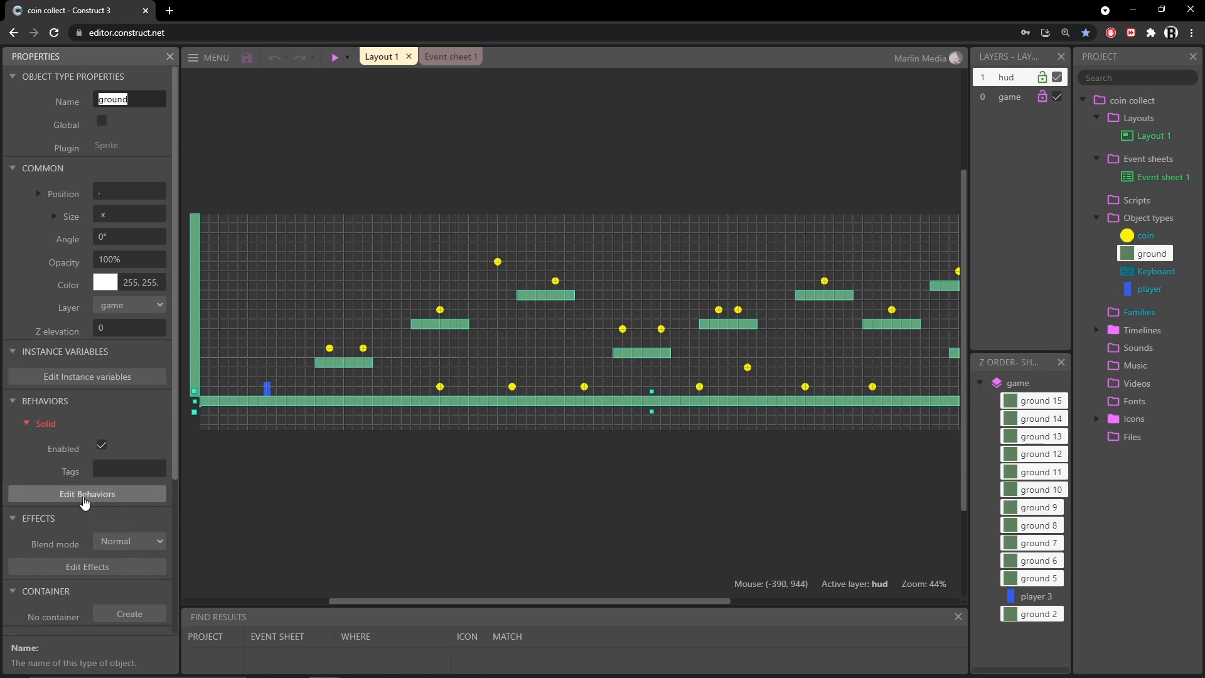
{"action": "left_click", "coordinate": [85, 495]}
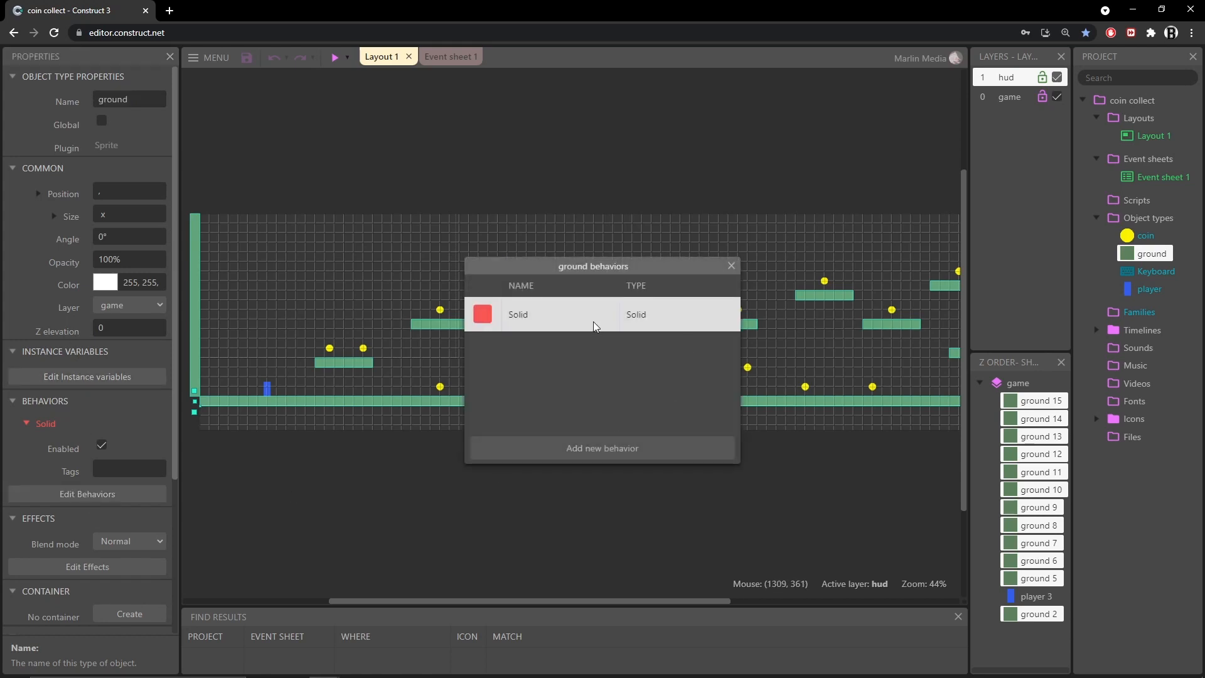
{"action": "left_click", "coordinate": [731, 267]}
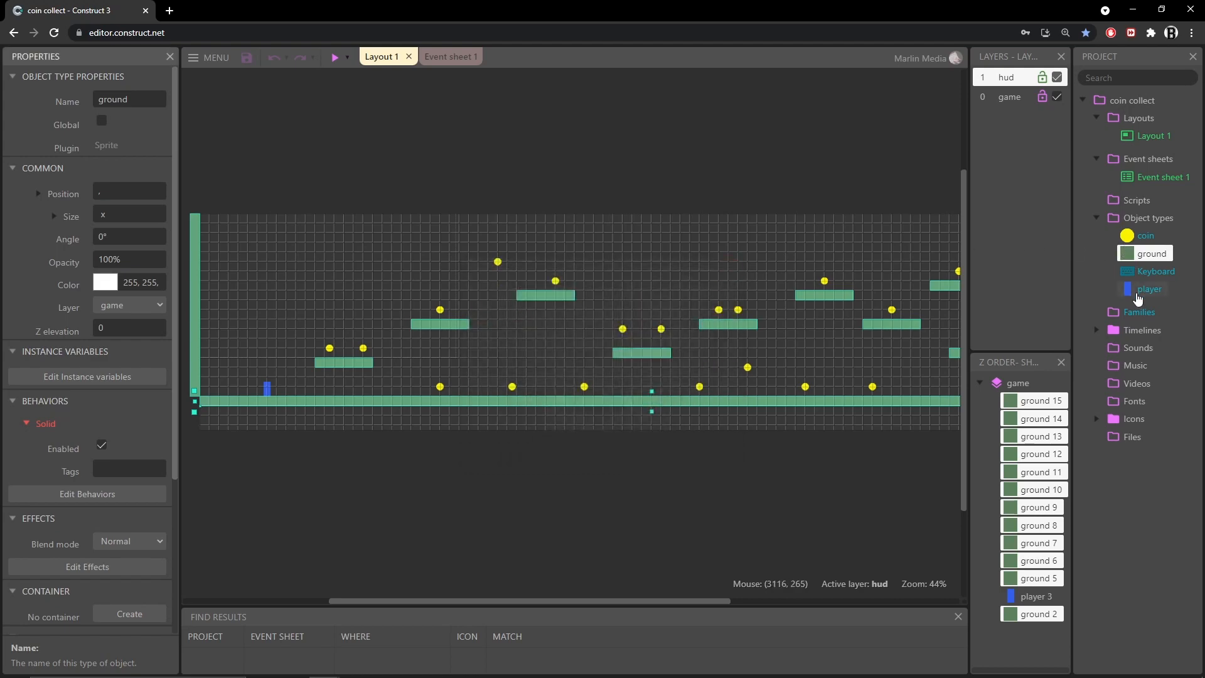
Open the coin sprite in the animation editor and inspect its canvas size, colour, collision polygon and origin point
{"action": "left_click", "coordinate": [1128, 238]}
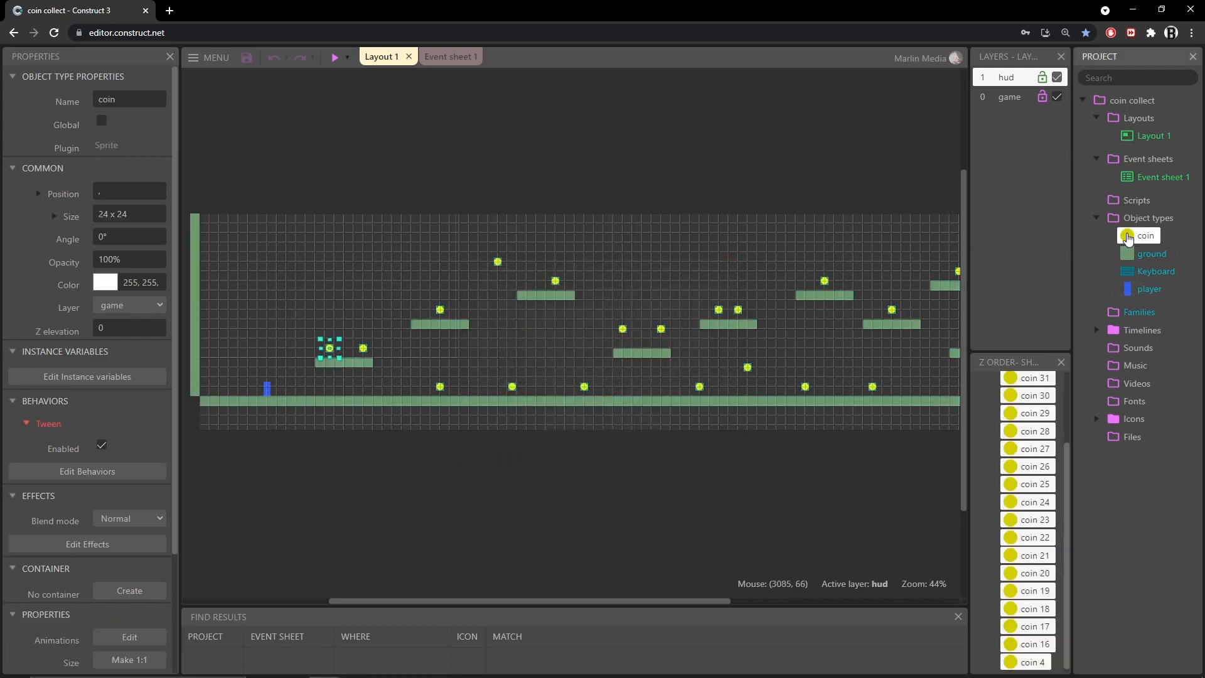
{"action": "double_click", "coordinate": [1127, 238]}
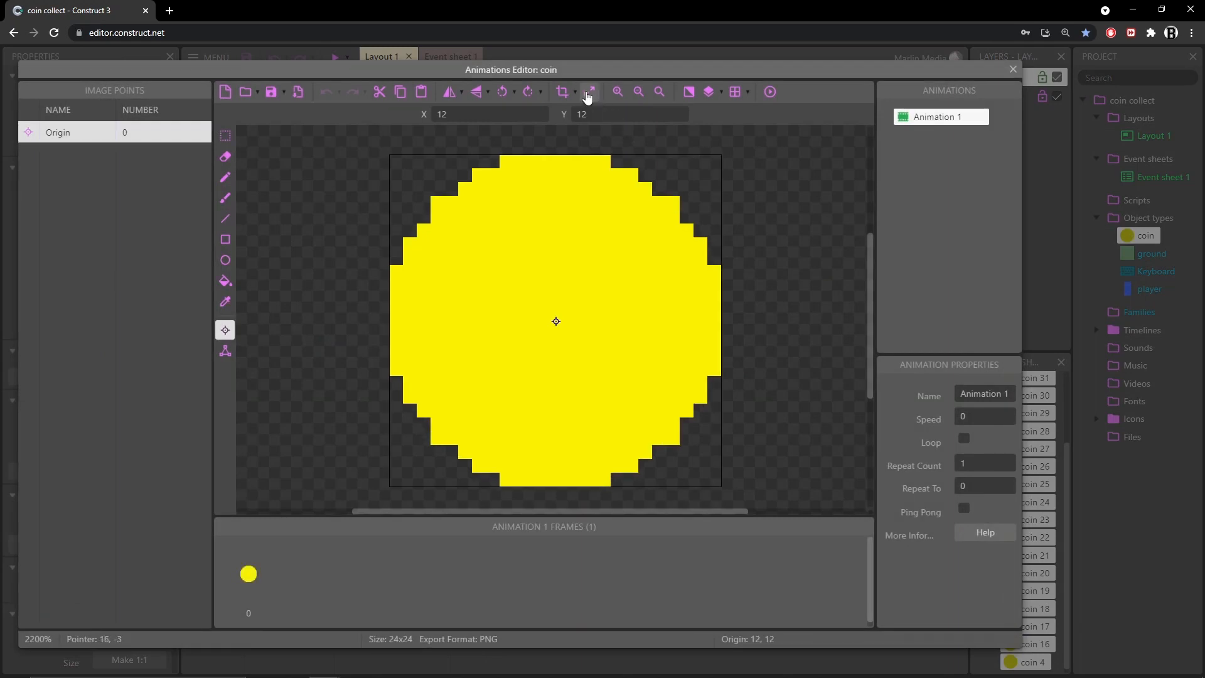
{"action": "left_click", "coordinate": [590, 93]}
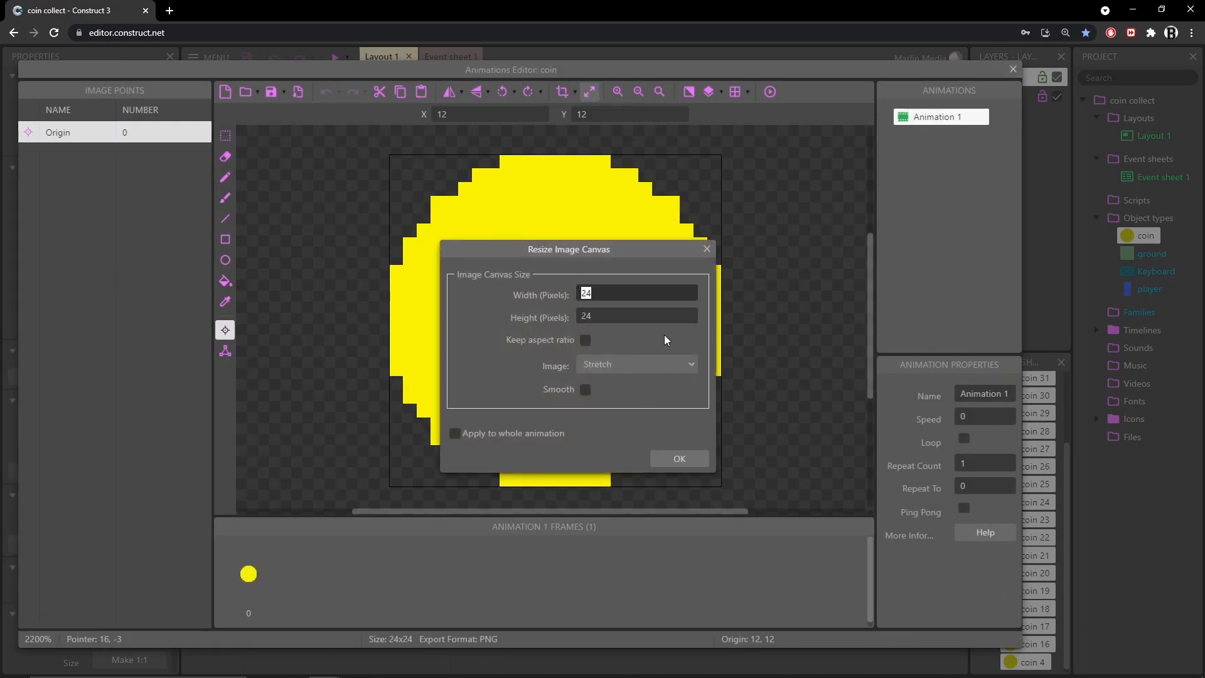
{"action": "left_click", "coordinate": [706, 248]}
{"action": "key", "text": "i"}
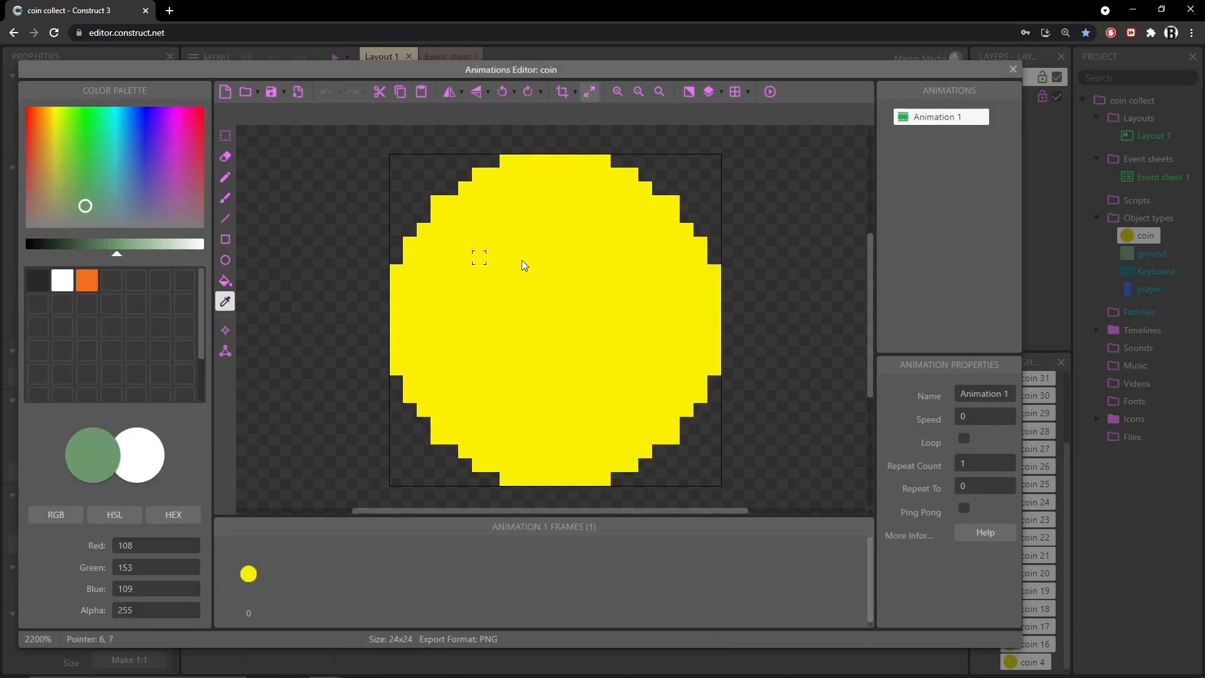
{"action": "left_click", "coordinate": [548, 271]}
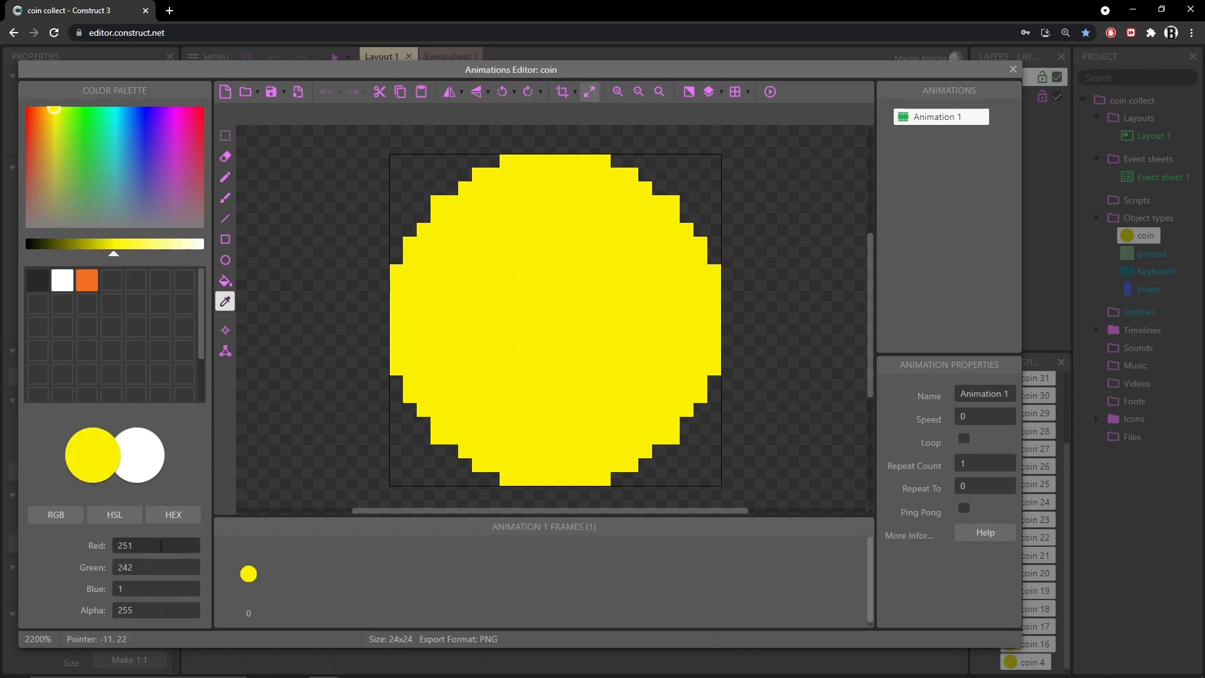
{"action": "left_click", "coordinate": [224, 352]}
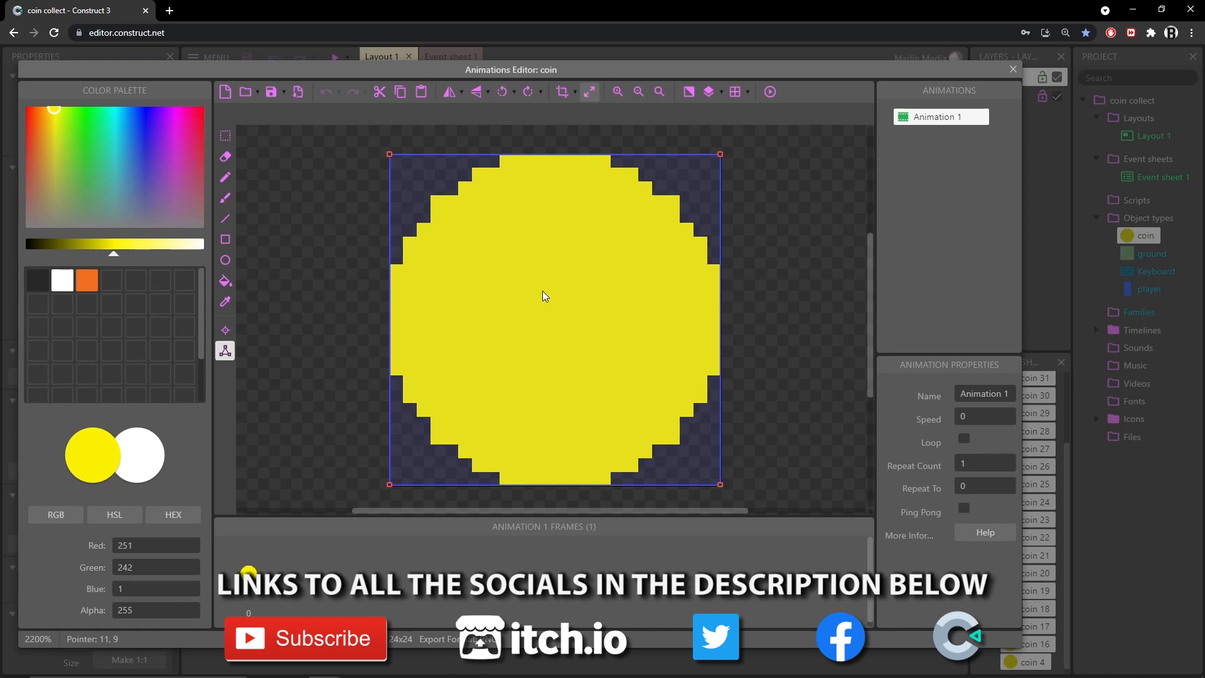
{"action": "left_click", "coordinate": [224, 330]}
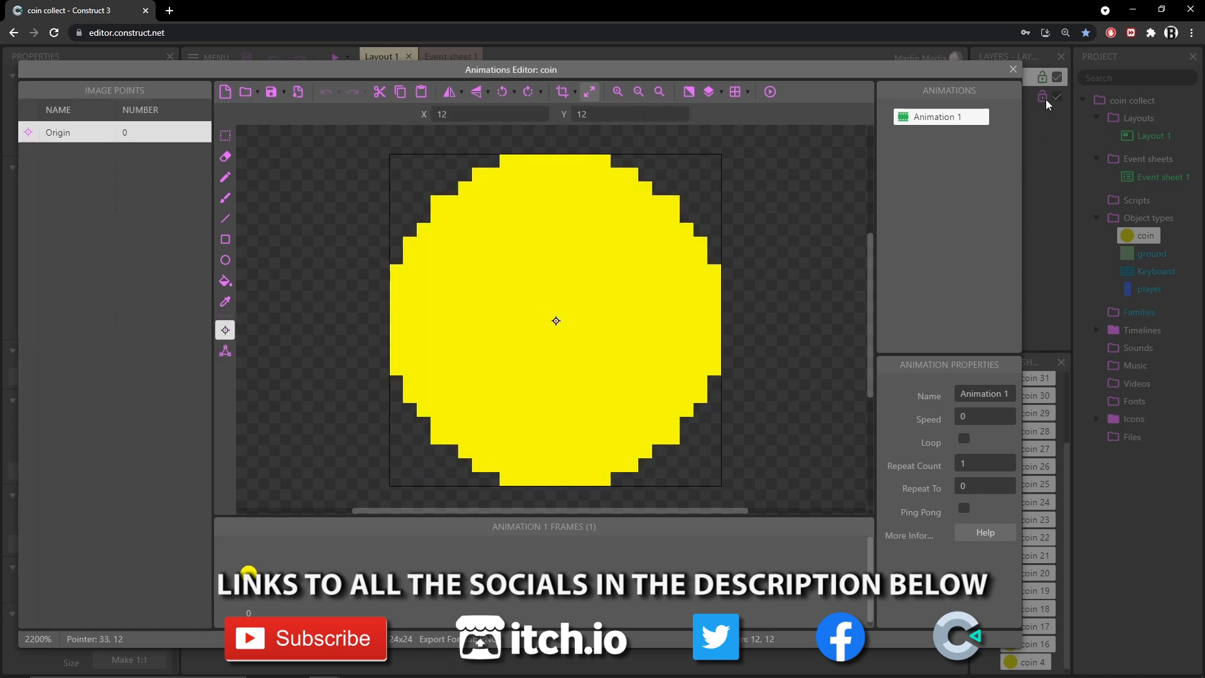
{"action": "left_click", "coordinate": [1013, 69]}
Inspect the coin object's name and its Tween behavior in the behaviors dialog
{"action": "double_click", "coordinate": [125, 101]}
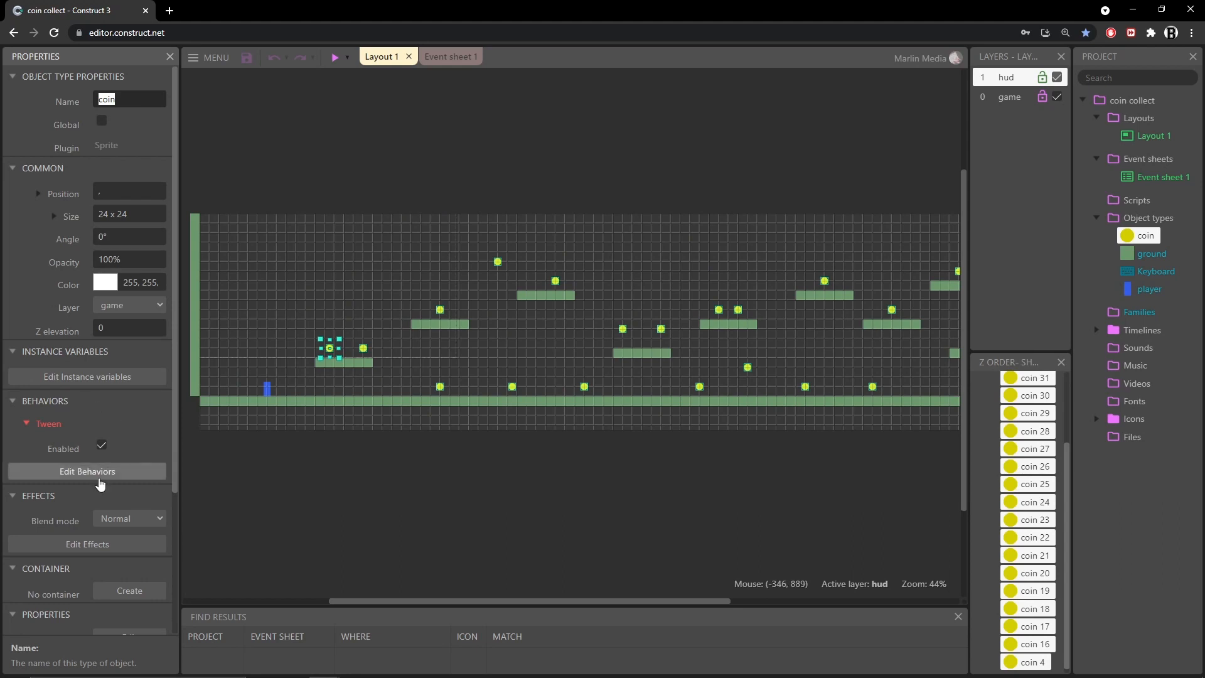
{"action": "left_click", "coordinate": [105, 475]}
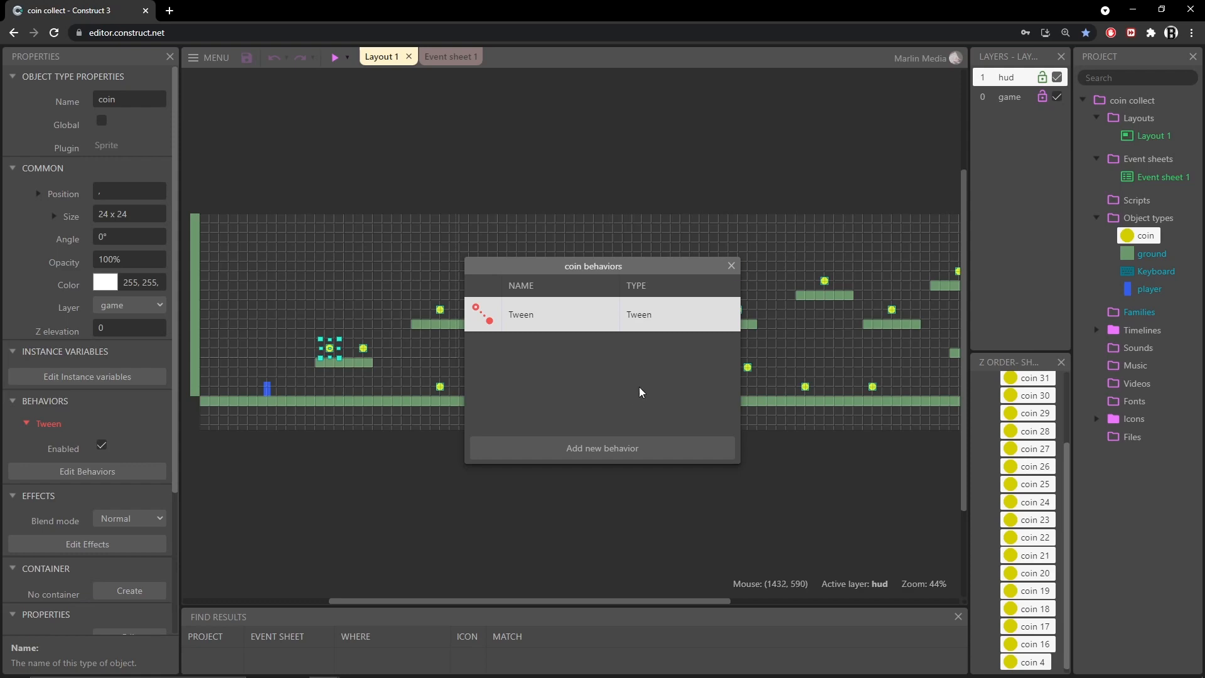
{"action": "left_click", "coordinate": [731, 265]}
Open the player sprite in the animation editor and inspect its canvas size, colour, collision polygon and origin point
{"action": "double_click", "coordinate": [1150, 290]}
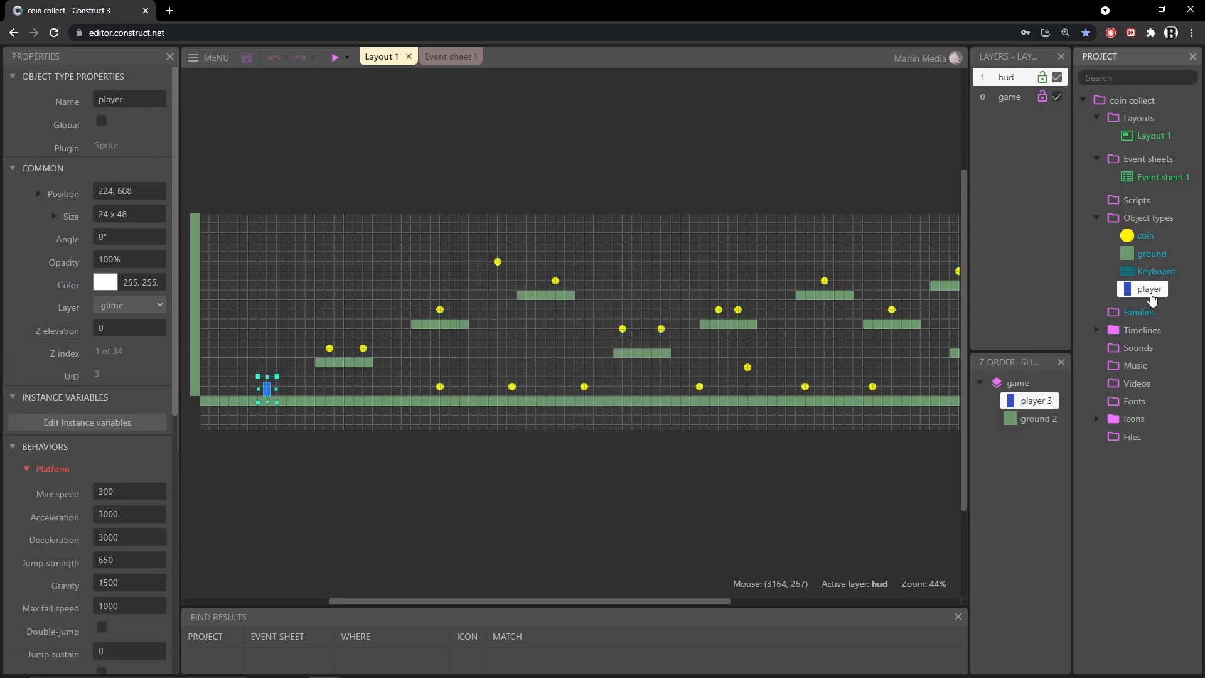
{"action": "left_click", "coordinate": [589, 94]}
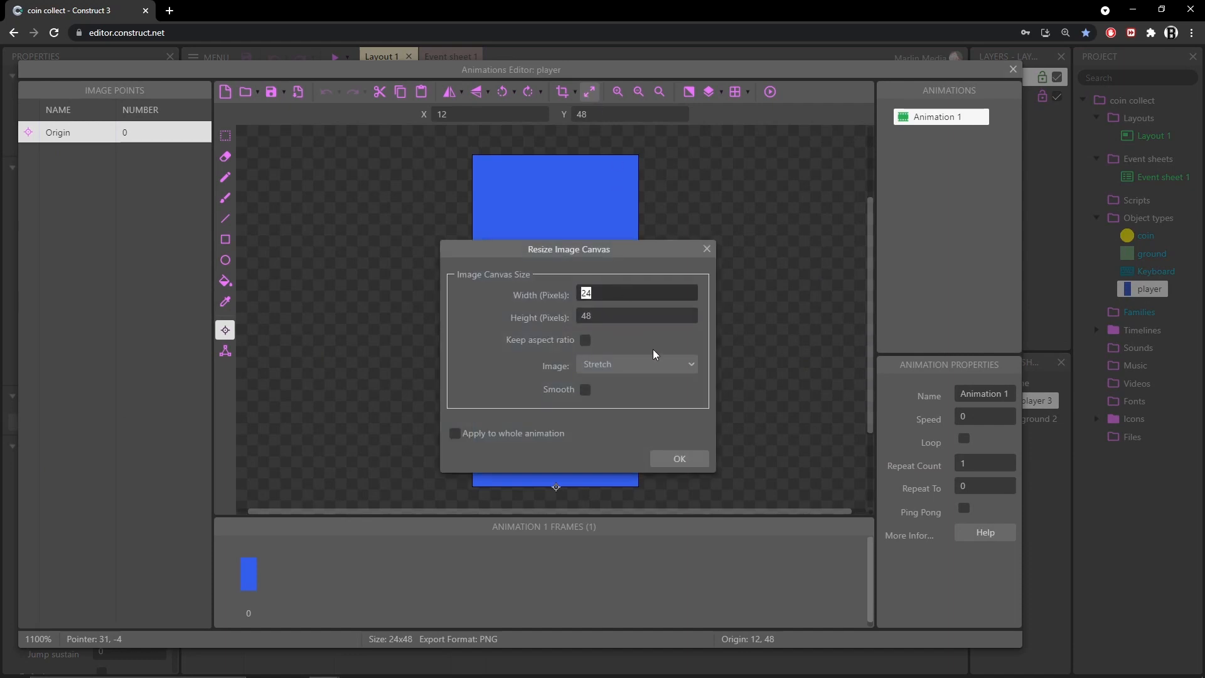
{"action": "left_click", "coordinate": [707, 249]}
{"action": "key", "text": "i"}
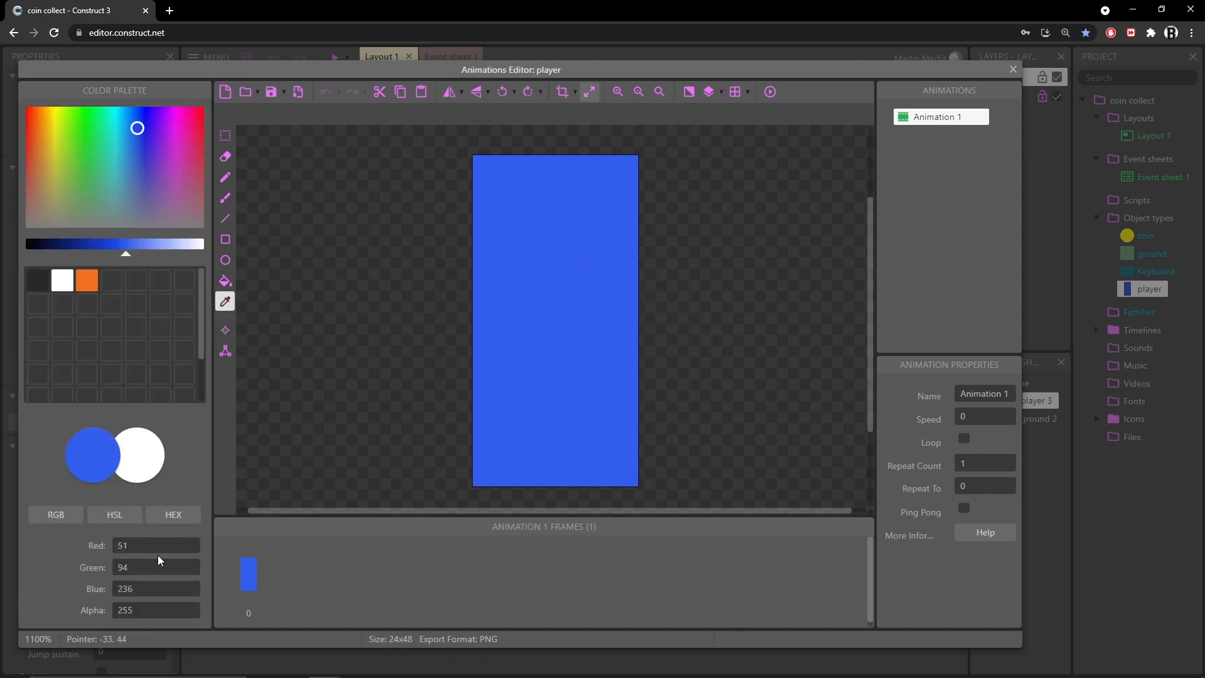
{"action": "left_click", "coordinate": [226, 351]}
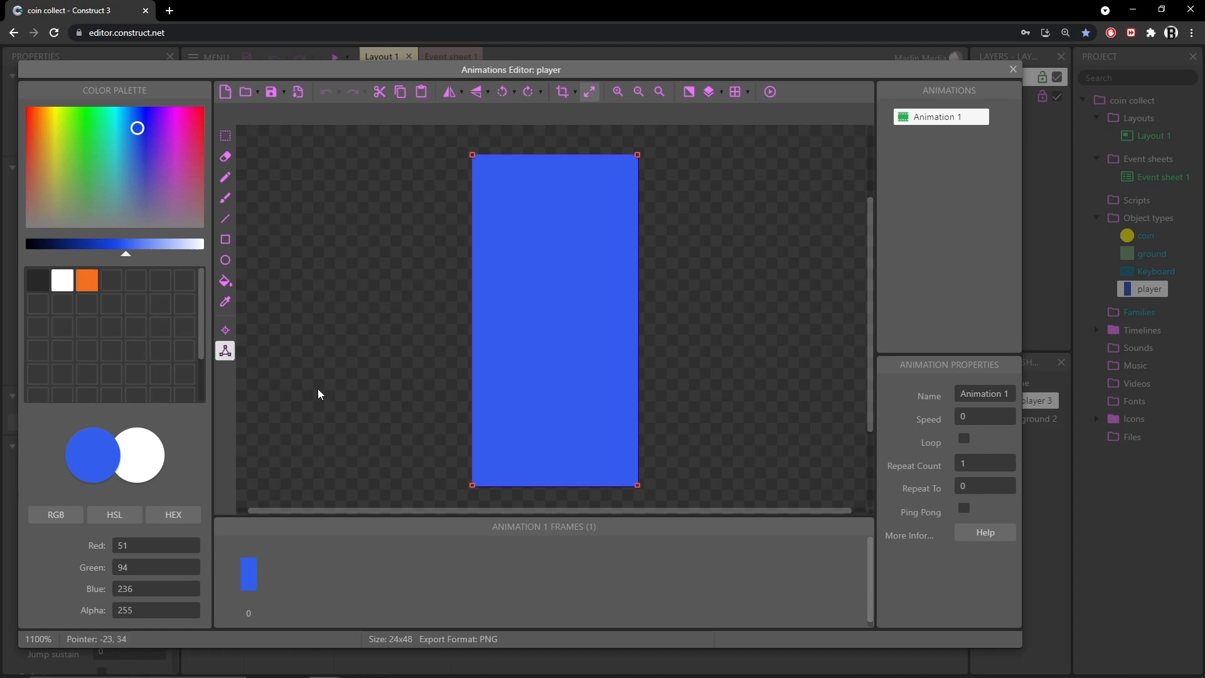
{"action": "left_click", "coordinate": [225, 332]}
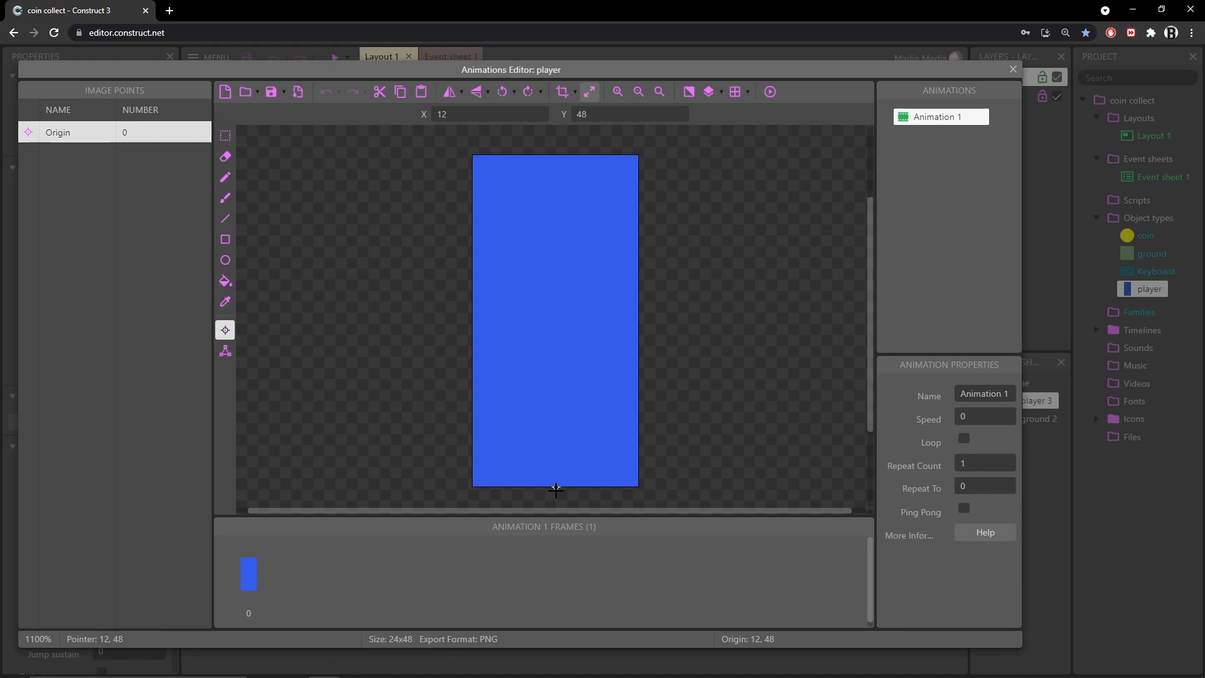
{"action": "left_click", "coordinate": [1013, 69]}
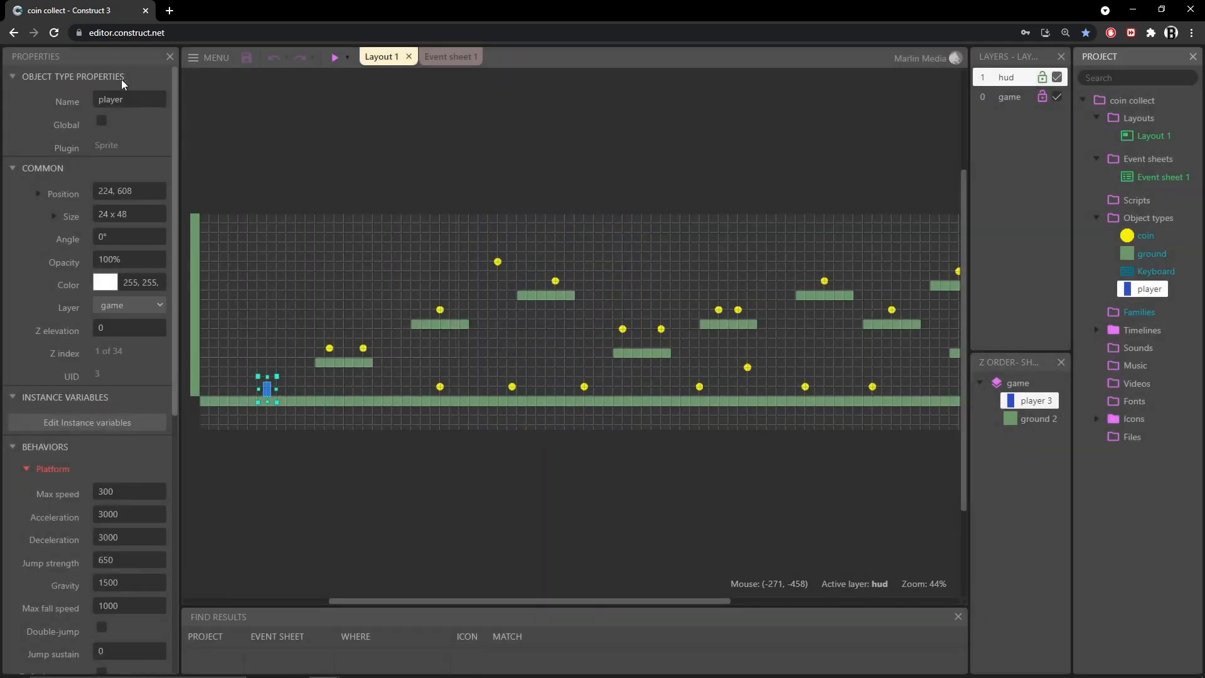
Inspect the player object's name and its Platform and ScrollTo behaviors in the behaviors dialog
{"action": "left_click", "coordinate": [133, 101]}
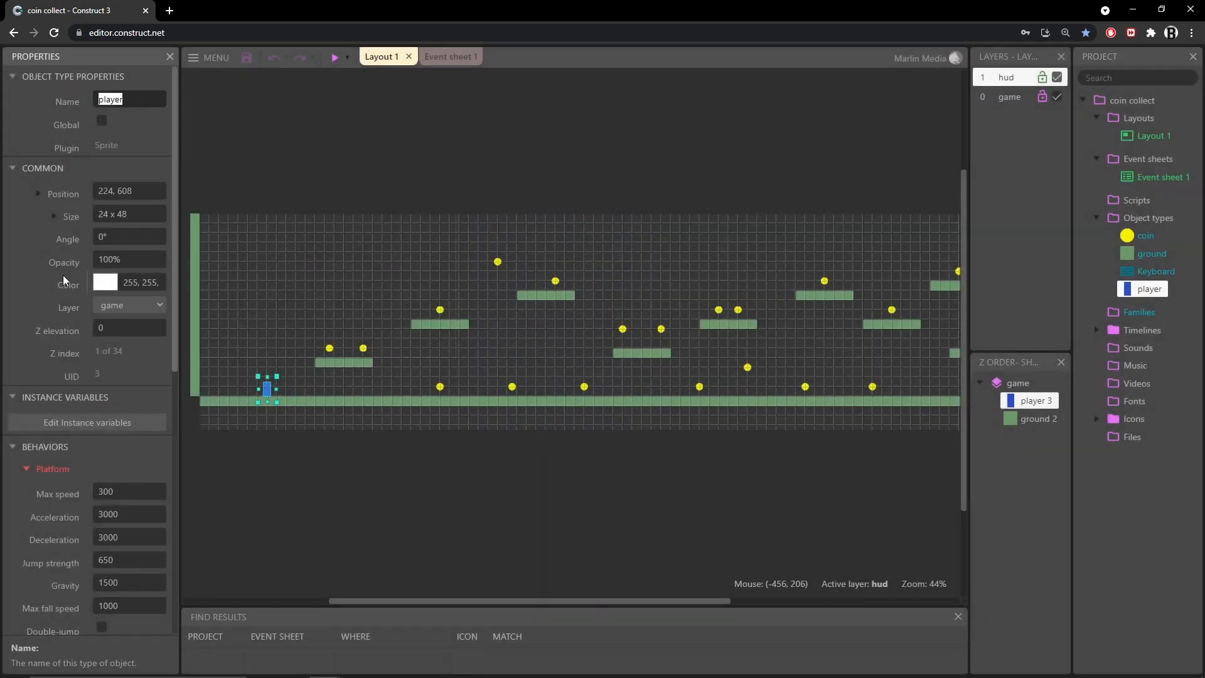
{"action": "scroll", "coordinate": [53, 360], "scroll_direction": "down", "scroll_amount": 4}
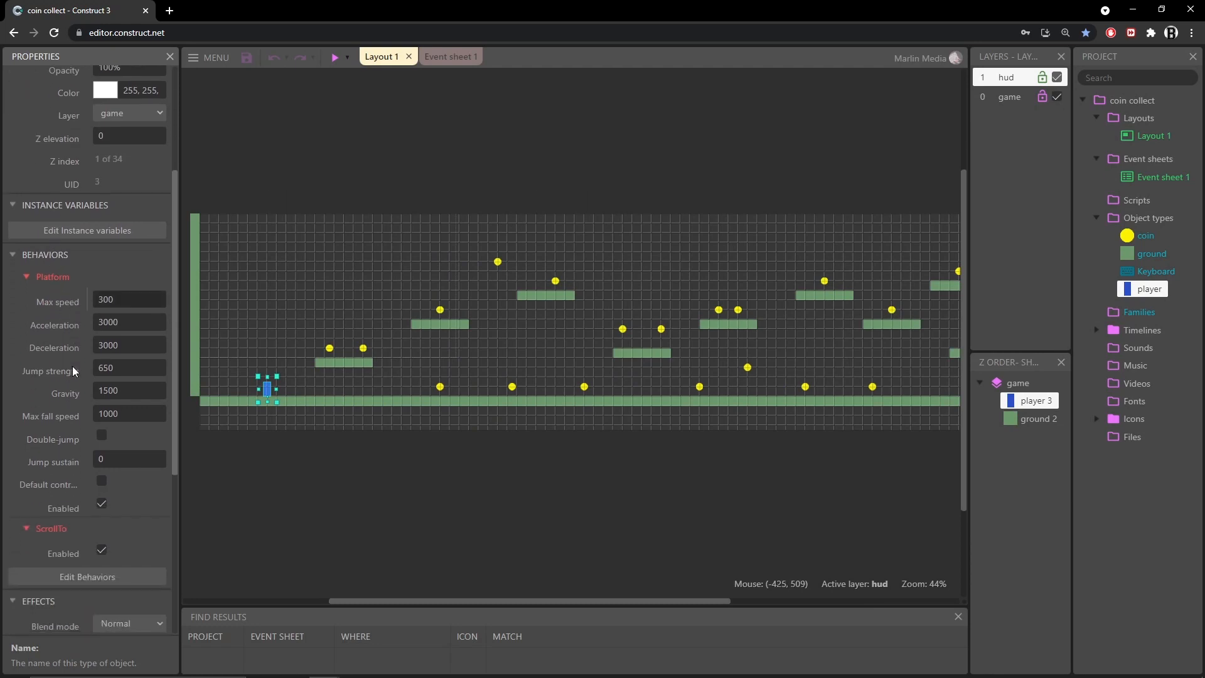
{"action": "scroll", "coordinate": [72, 367], "scroll_direction": "down", "scroll_amount": 1}
{"action": "left_click", "coordinate": [94, 455]}
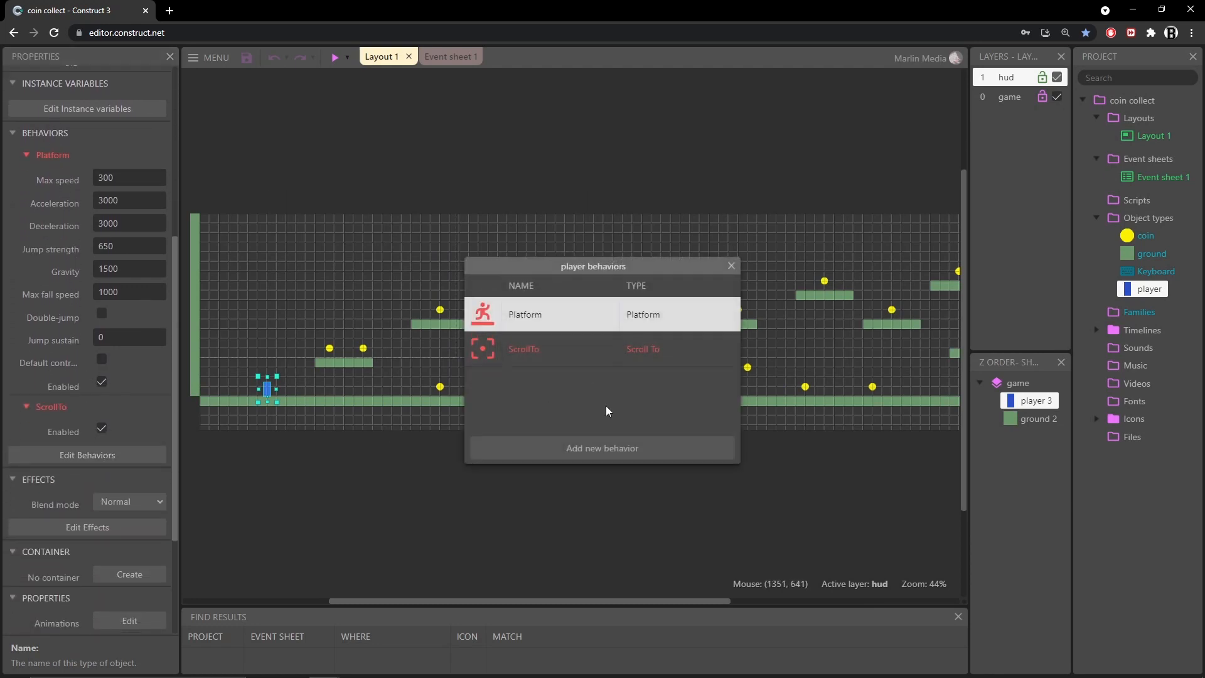
{"action": "left_click", "coordinate": [581, 346]}
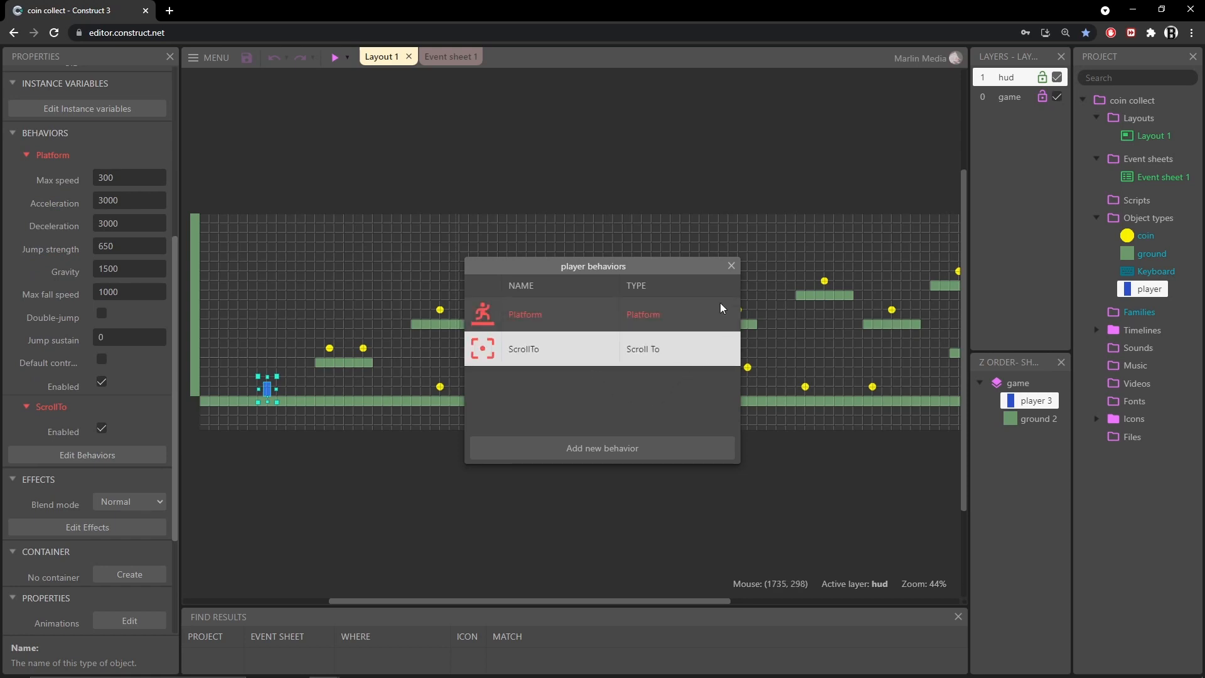
{"action": "left_click", "coordinate": [732, 266]}
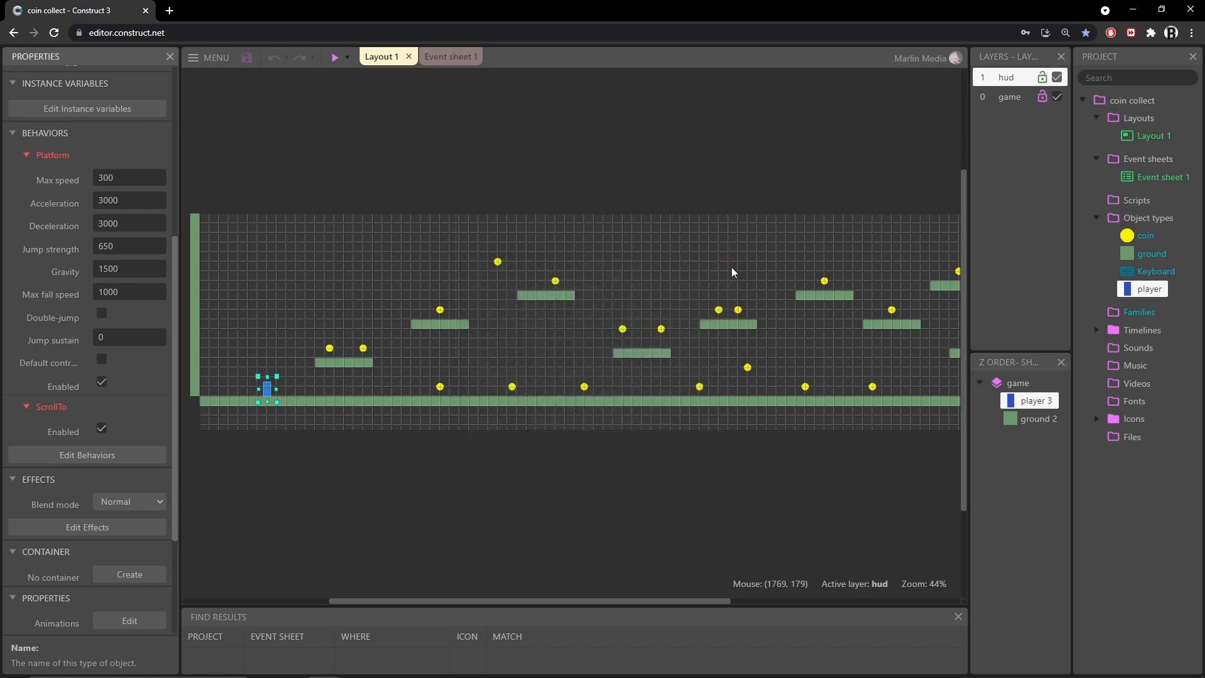
Review the player's Platform behavior settings, from max speed and acceleration to gravity, max fall speed and default controls
{"action": "scroll", "coordinate": [66, 307], "scroll_direction": "up", "scroll_amount": 1}
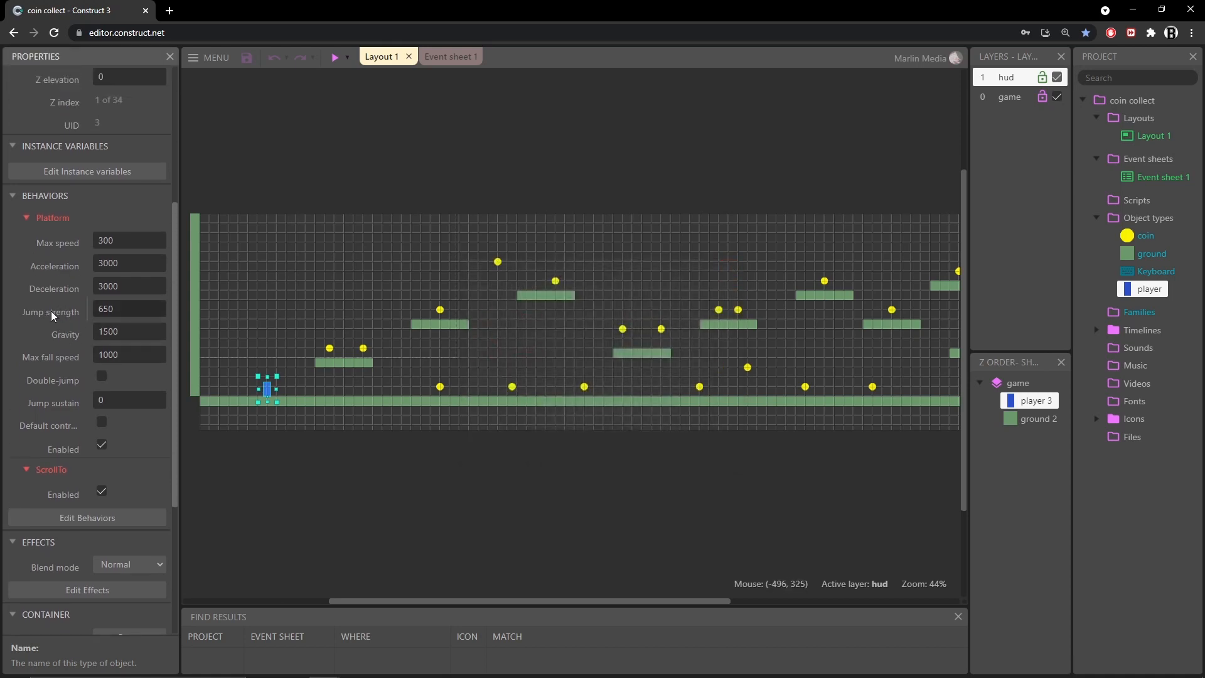
{"action": "left_click", "coordinate": [131, 242]}
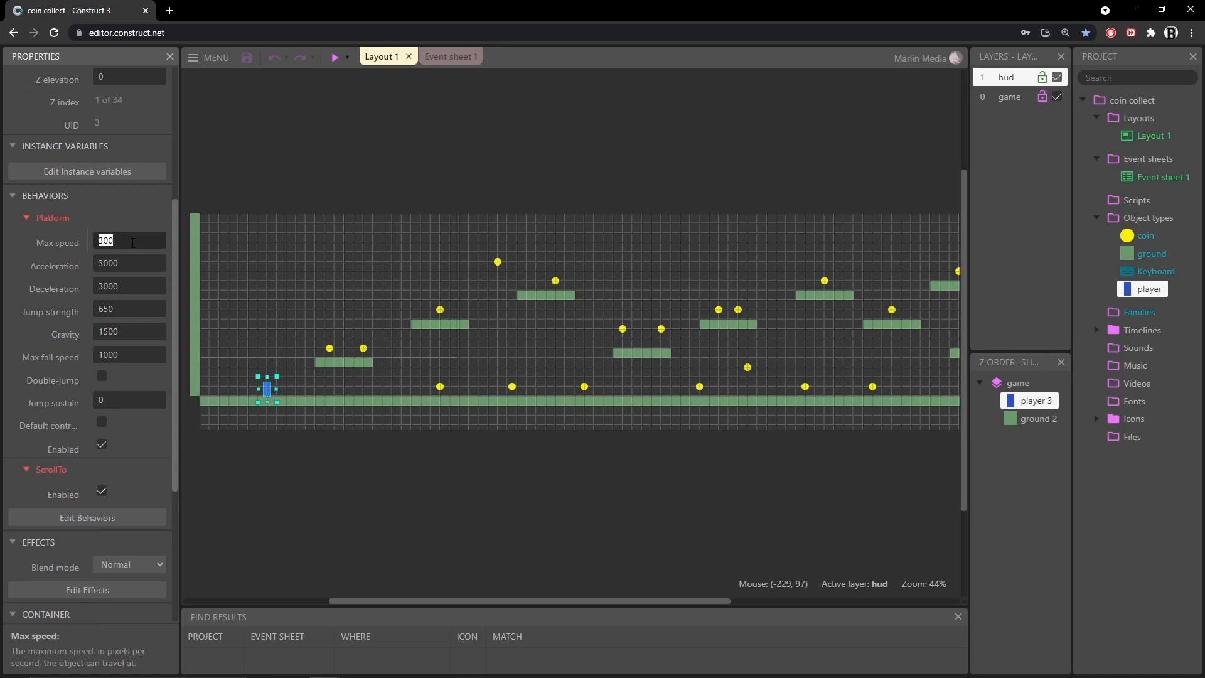
{"action": "left_click", "coordinate": [121, 266]}
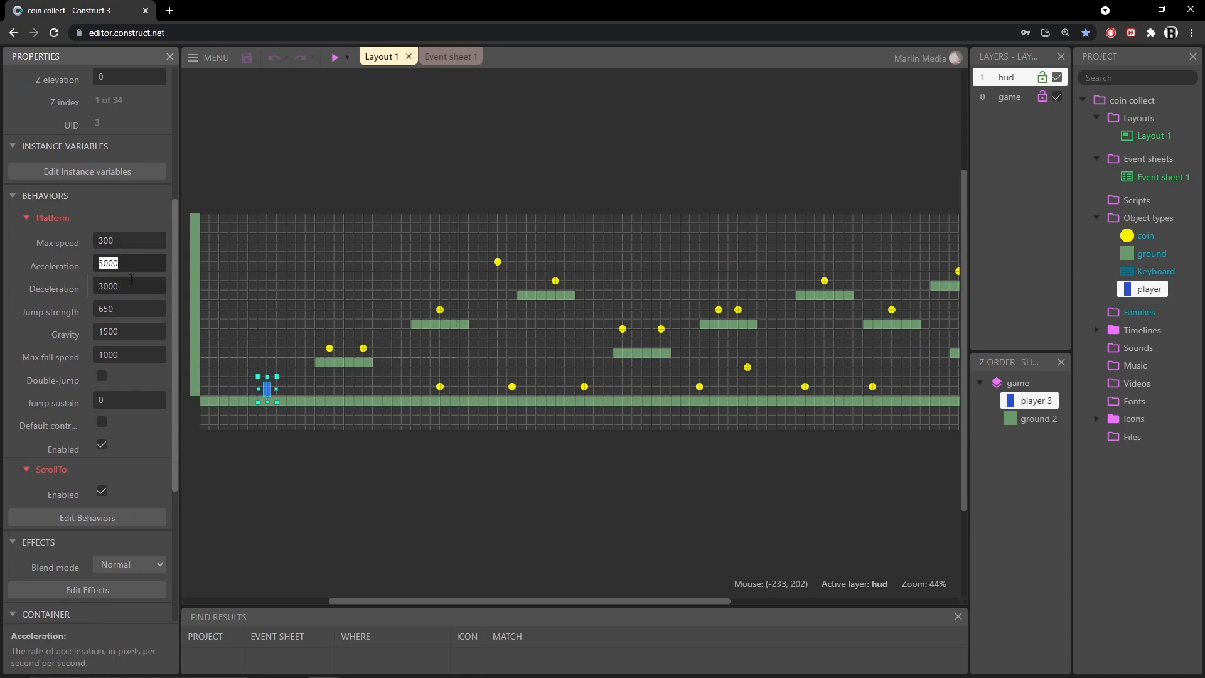
{"action": "left_click", "coordinate": [126, 289]}
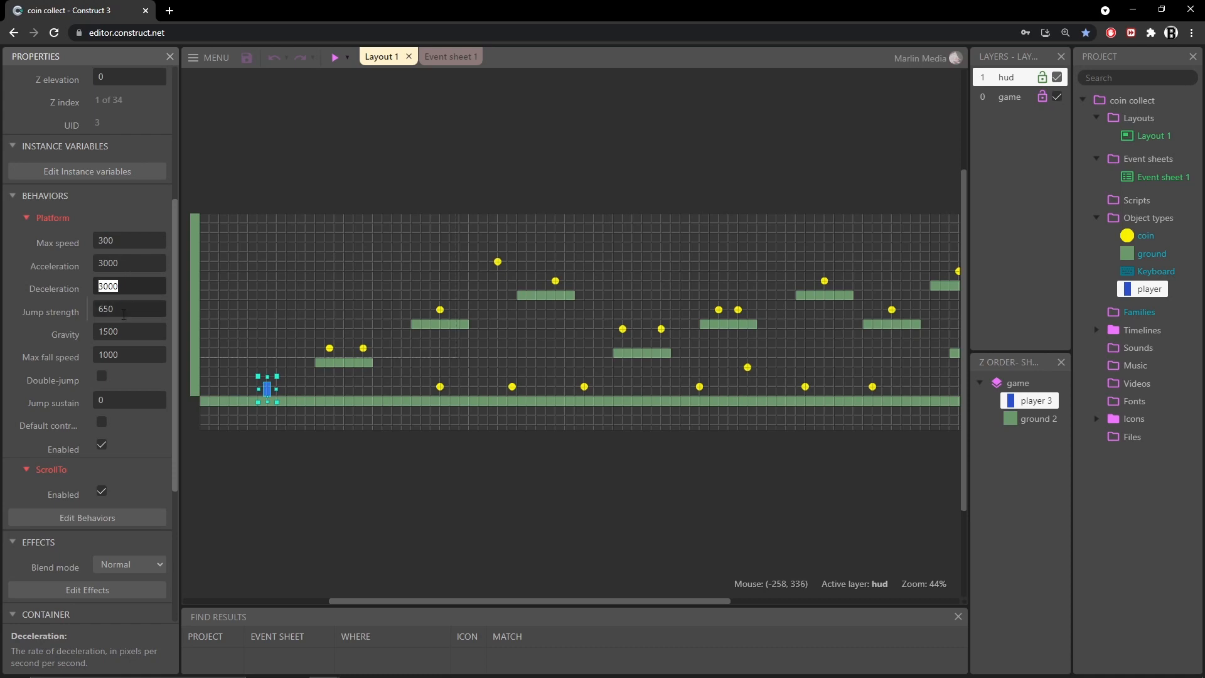
{"action": "left_click", "coordinate": [132, 334]}
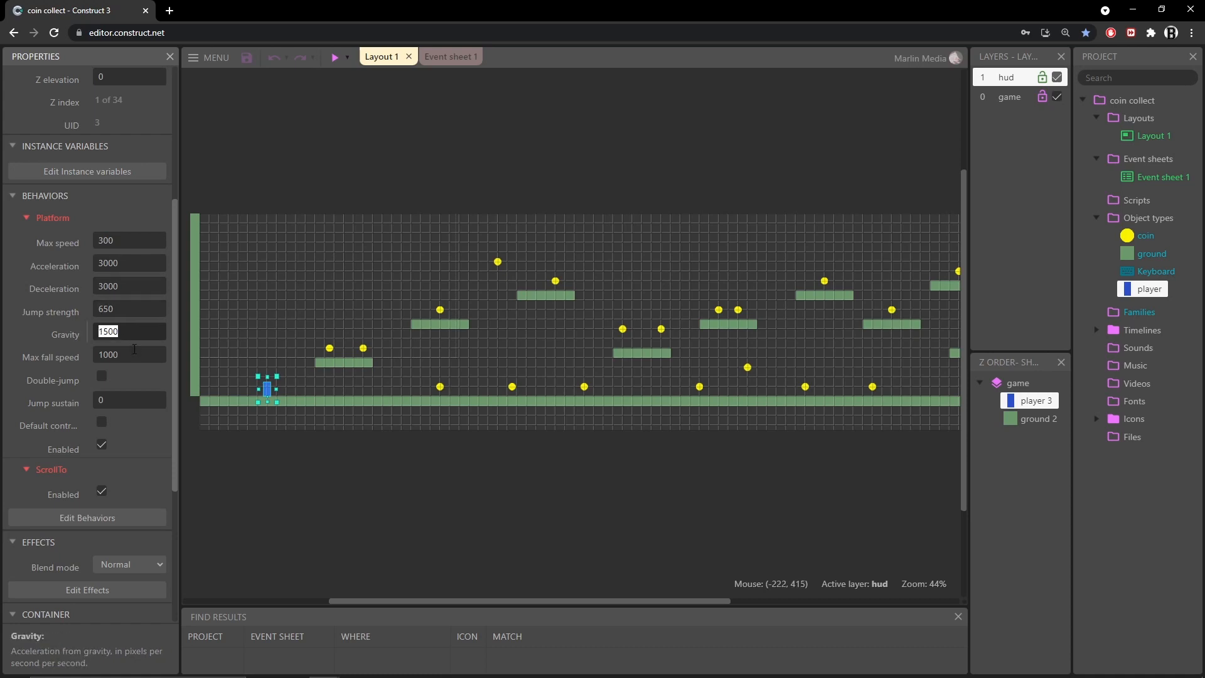
{"action": "left_click", "coordinate": [133, 355]}
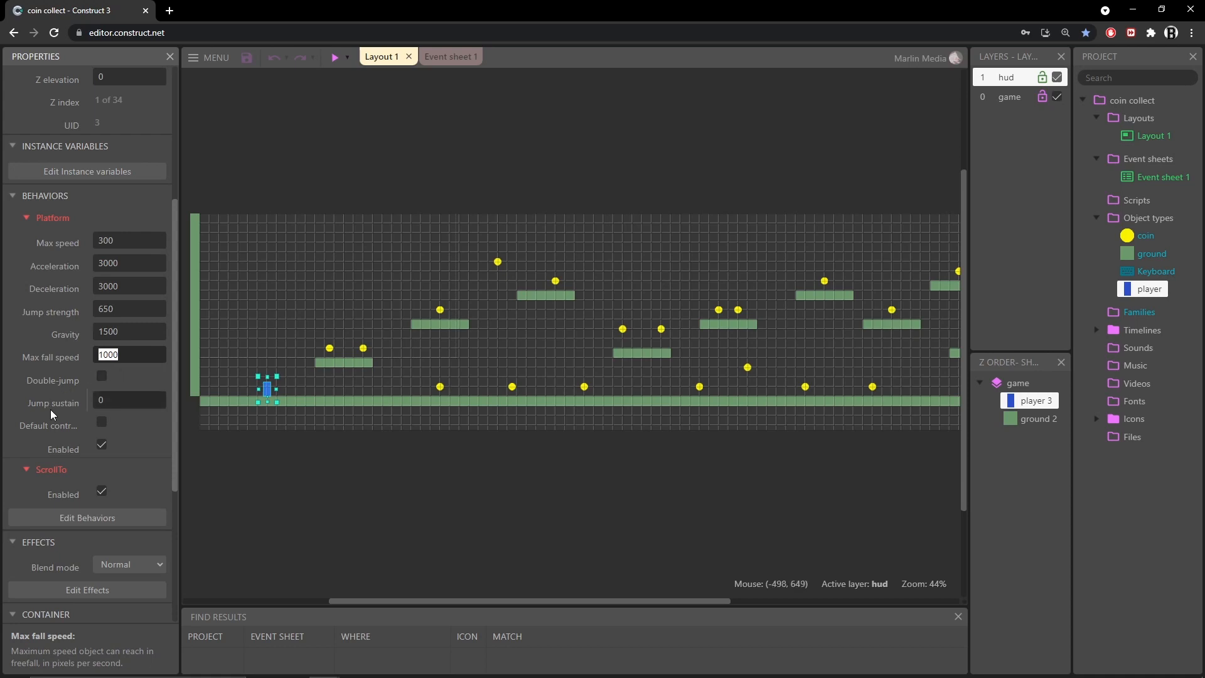
{"action": "left_click", "coordinate": [102, 422]}
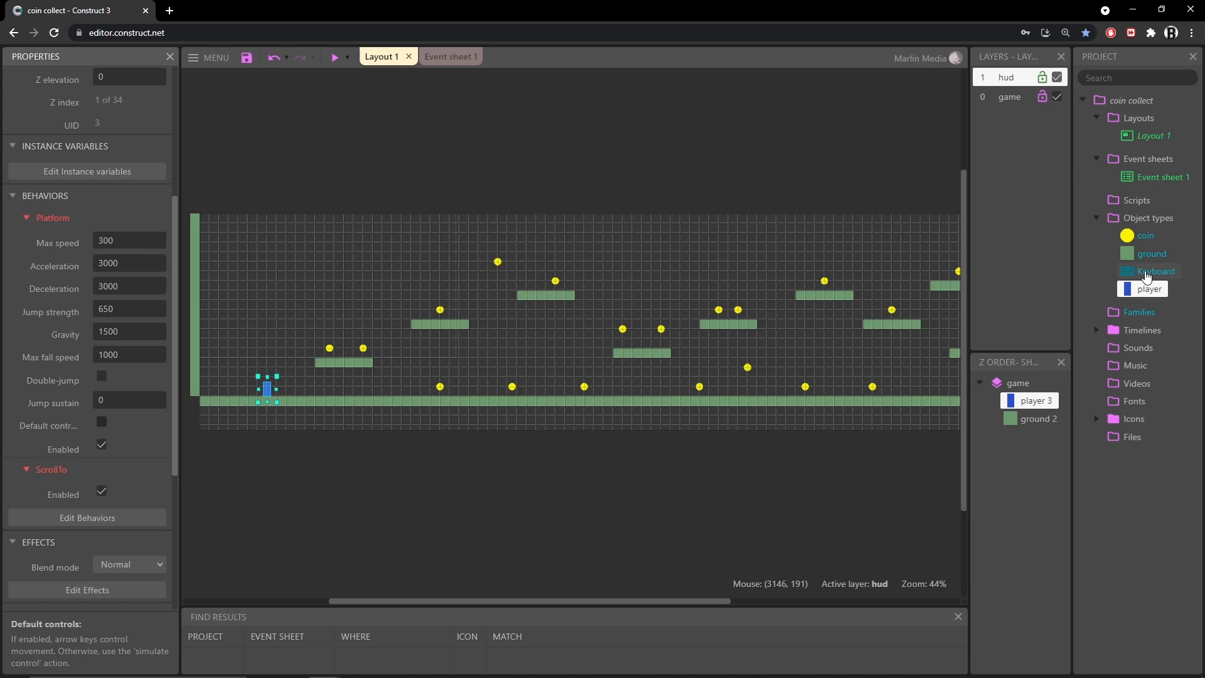
Browse the plugins offered for a new object type, including the input category, then close the dialog
{"action": "left_click", "coordinate": [1115, 220]}
{"action": "right_click", "coordinate": [1115, 221]}
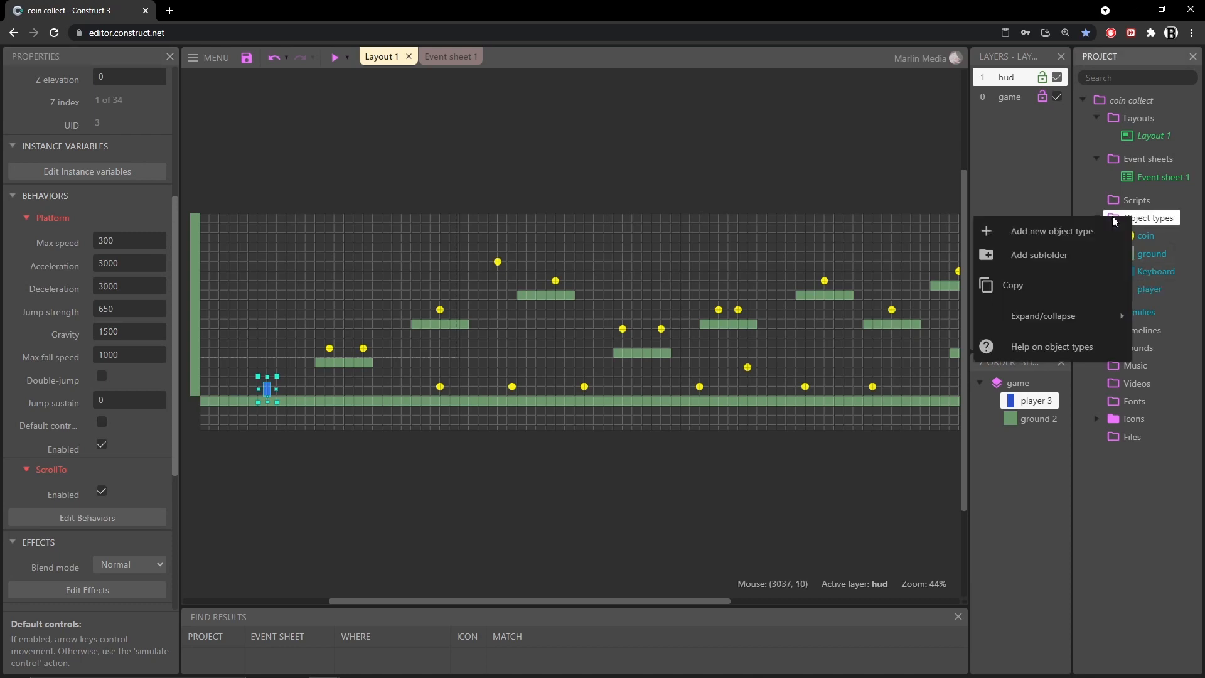
{"action": "left_click", "coordinate": [1048, 233]}
{"action": "scroll", "coordinate": [558, 348], "scroll_direction": "down", "scroll_amount": 3}
{"action": "scroll", "coordinate": [553, 351], "scroll_direction": "down", "scroll_amount": 3}
{"action": "scroll", "coordinate": [550, 350], "scroll_direction": "up", "scroll_amount": 4}
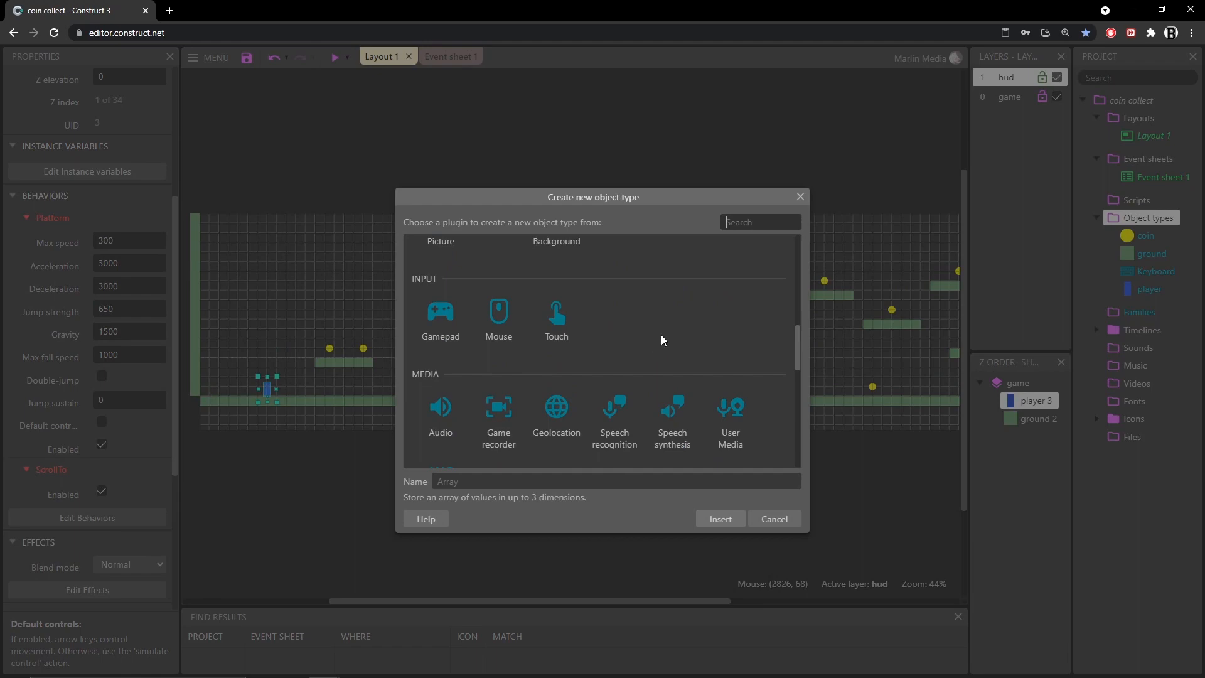
{"action": "left_click", "coordinate": [799, 198]}
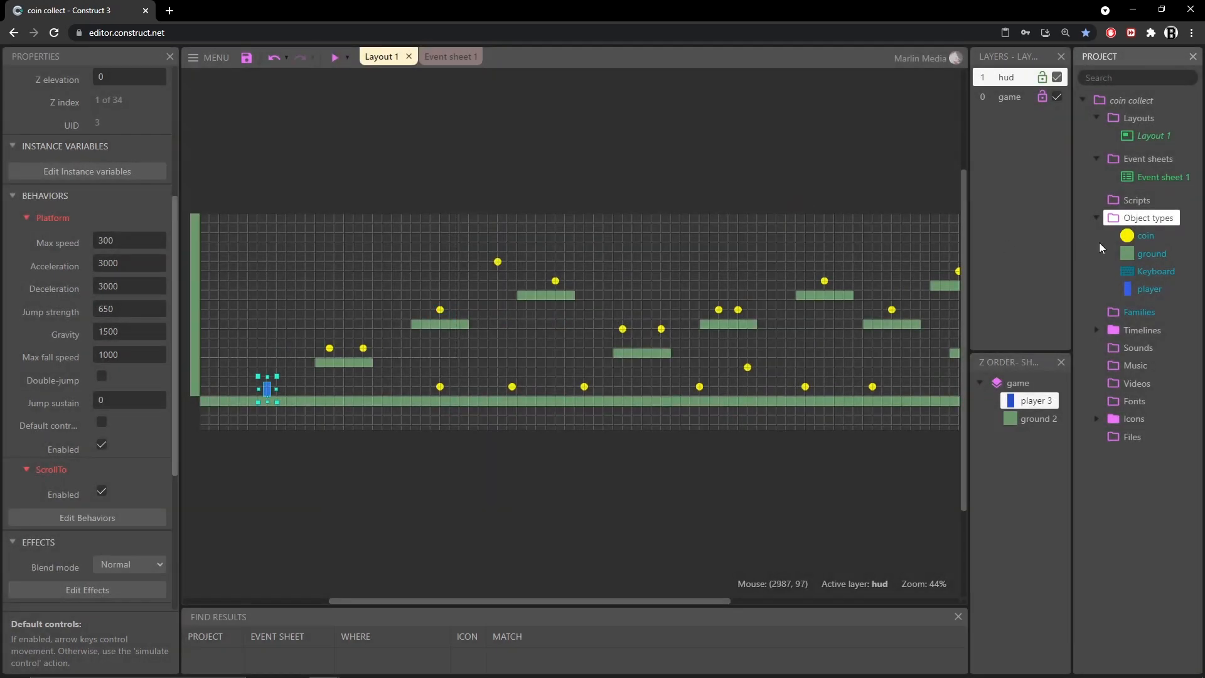
Select the Keyboard object, open Event sheet 1 and inspect the controls events for moving and jumping the player
{"action": "left_click", "coordinate": [1158, 278]}
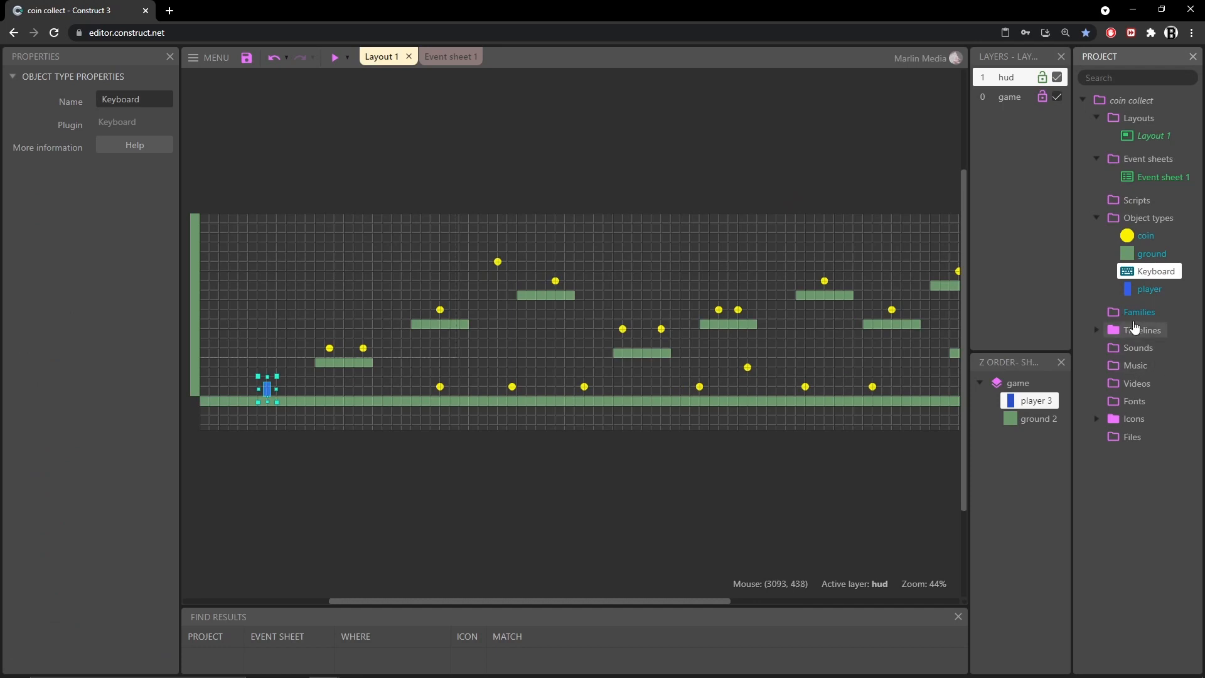
{"action": "left_click", "coordinate": [452, 66]}
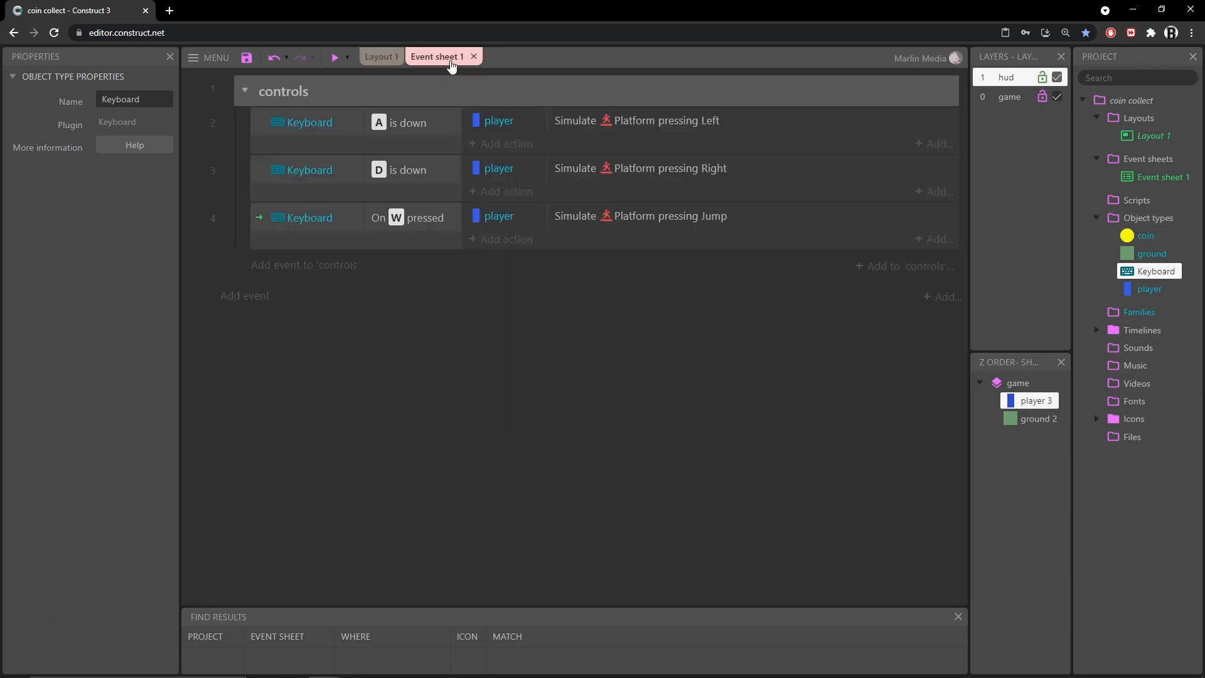
{"action": "left_click", "coordinate": [416, 125]}
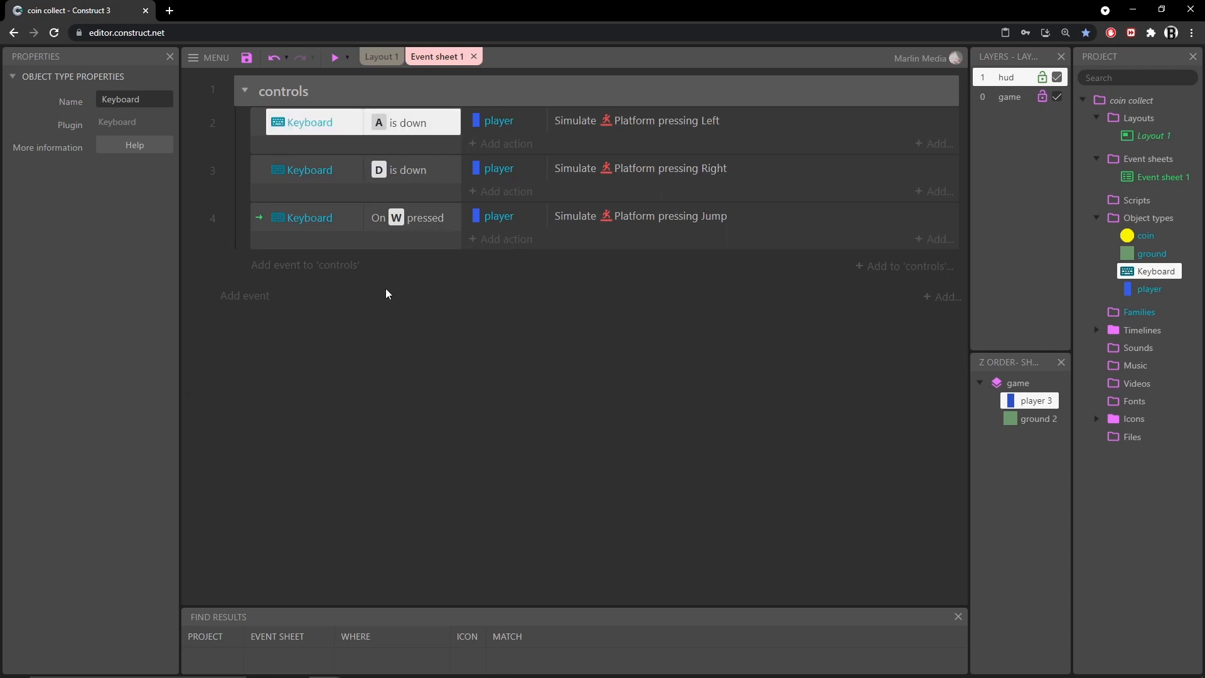
{"action": "left_click", "coordinate": [633, 124]}
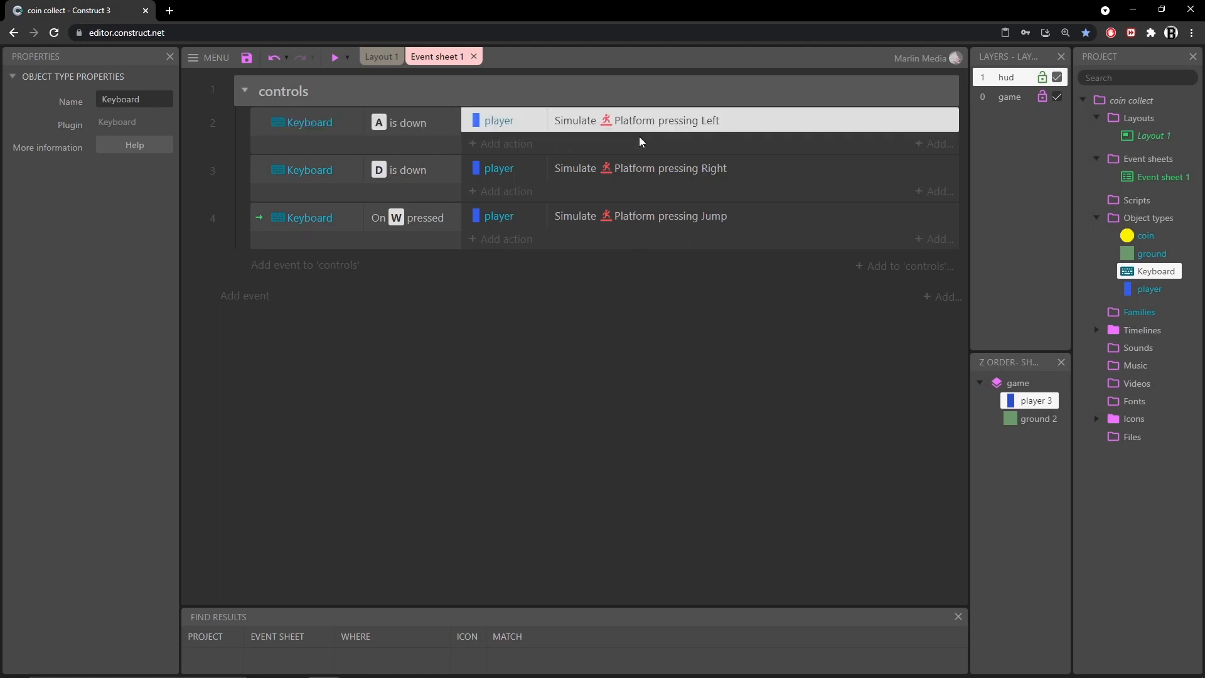
{"action": "left_click", "coordinate": [399, 171]}
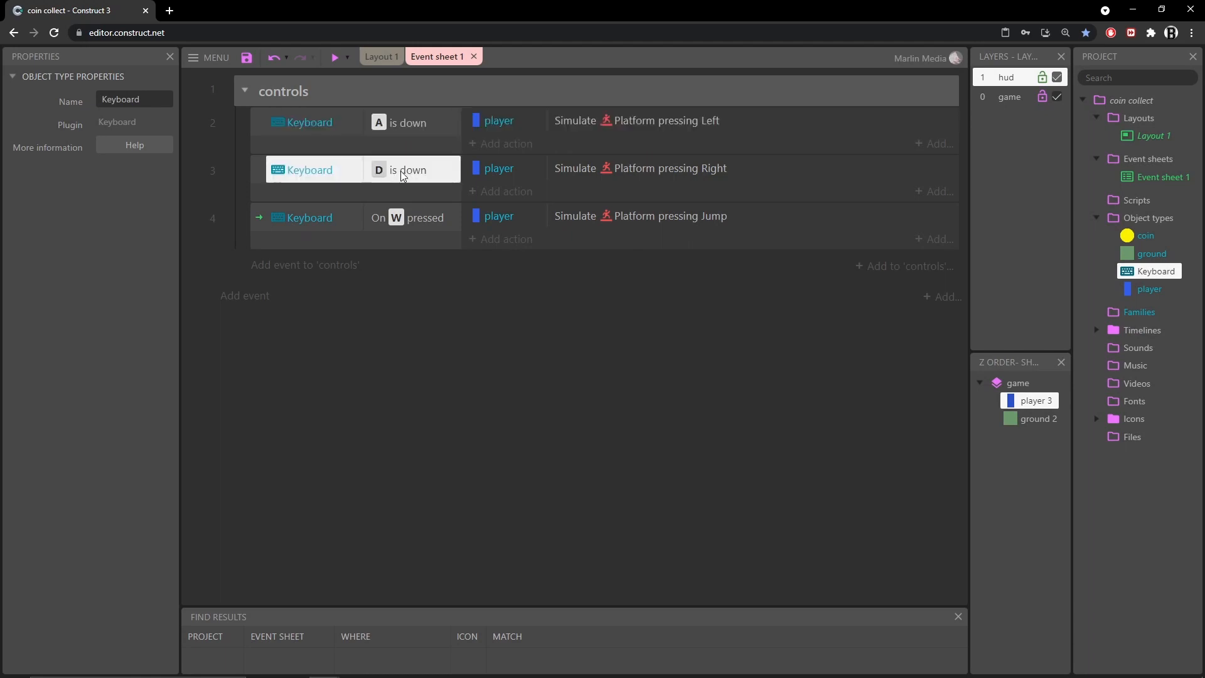
Inspect the jump and movement events, then browse the Keyboard conditions for a new event in the controls group and close the dialog
{"action": "left_click", "coordinate": [577, 175]}
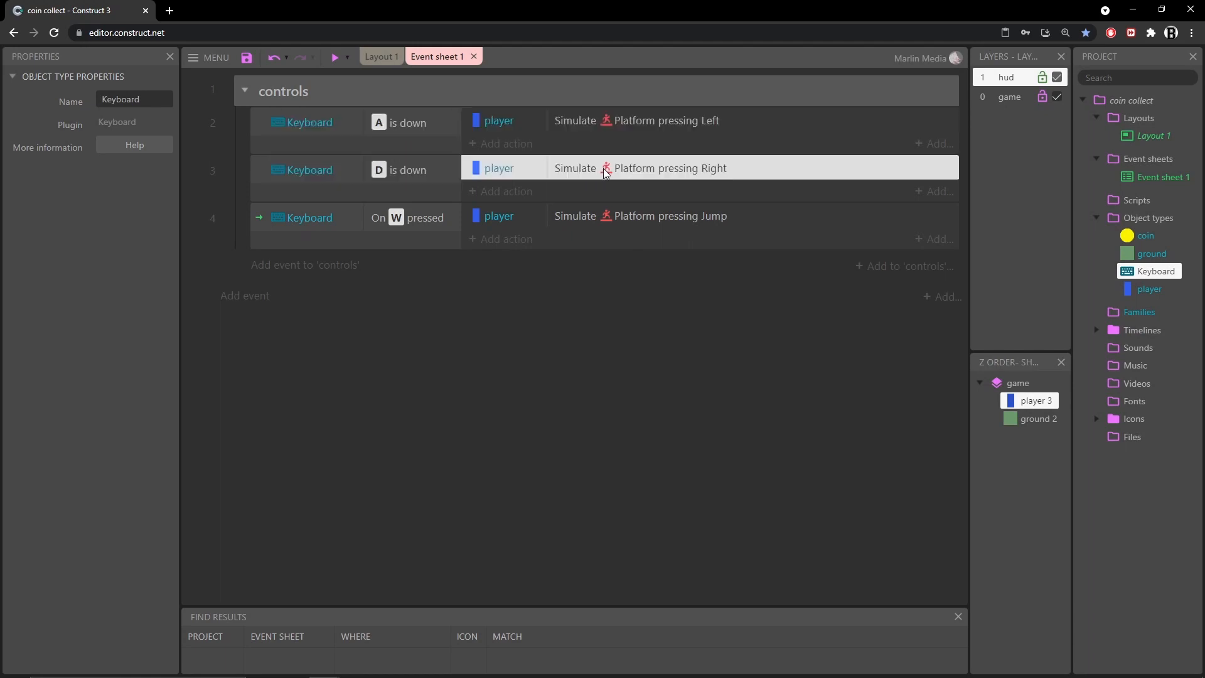
{"action": "left_click", "coordinate": [389, 223]}
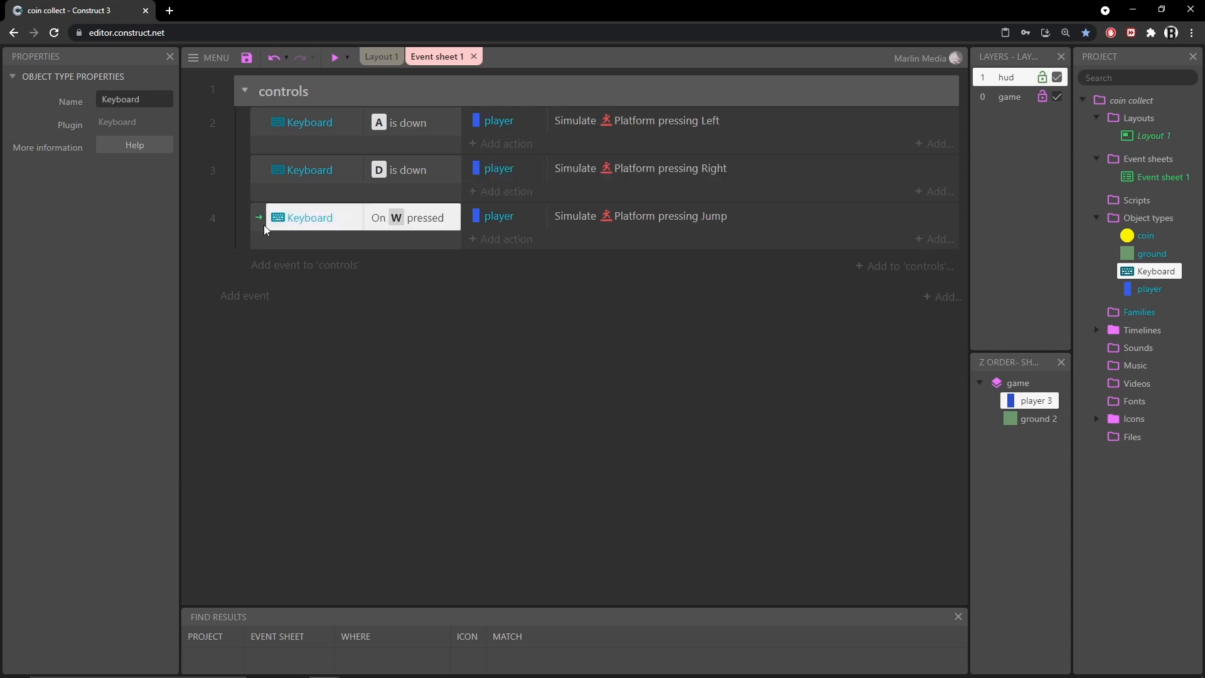
{"action": "left_click", "coordinate": [606, 221]}
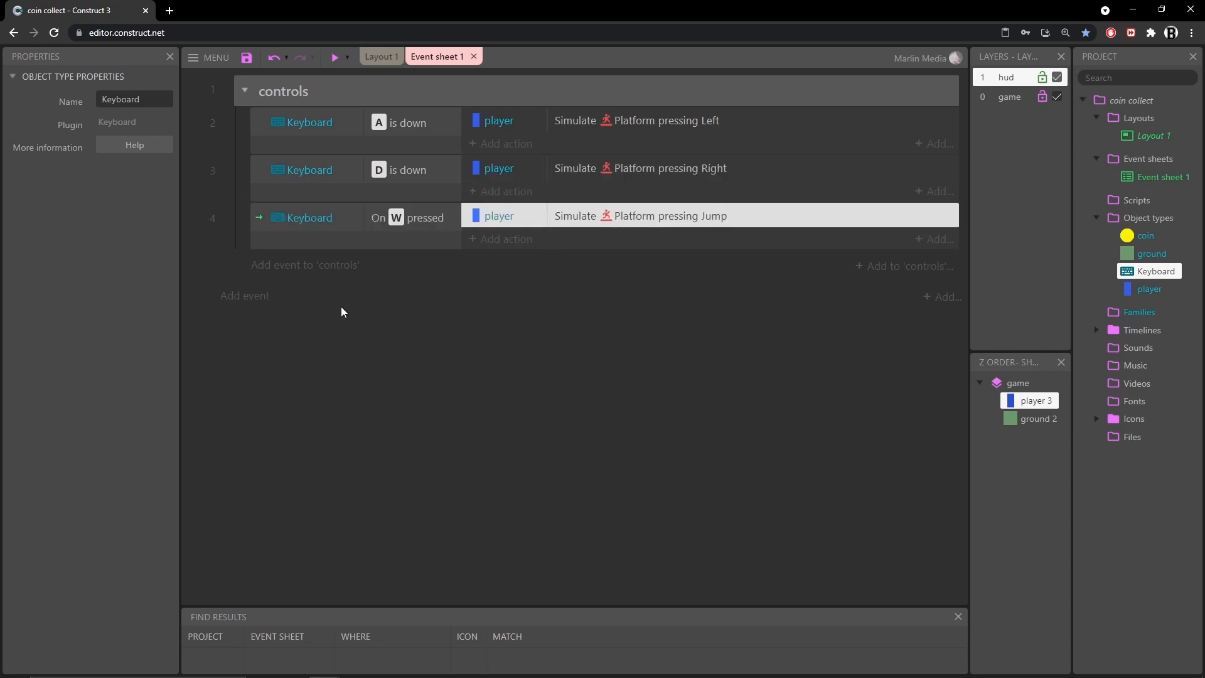
{"action": "left_click", "coordinate": [324, 268]}
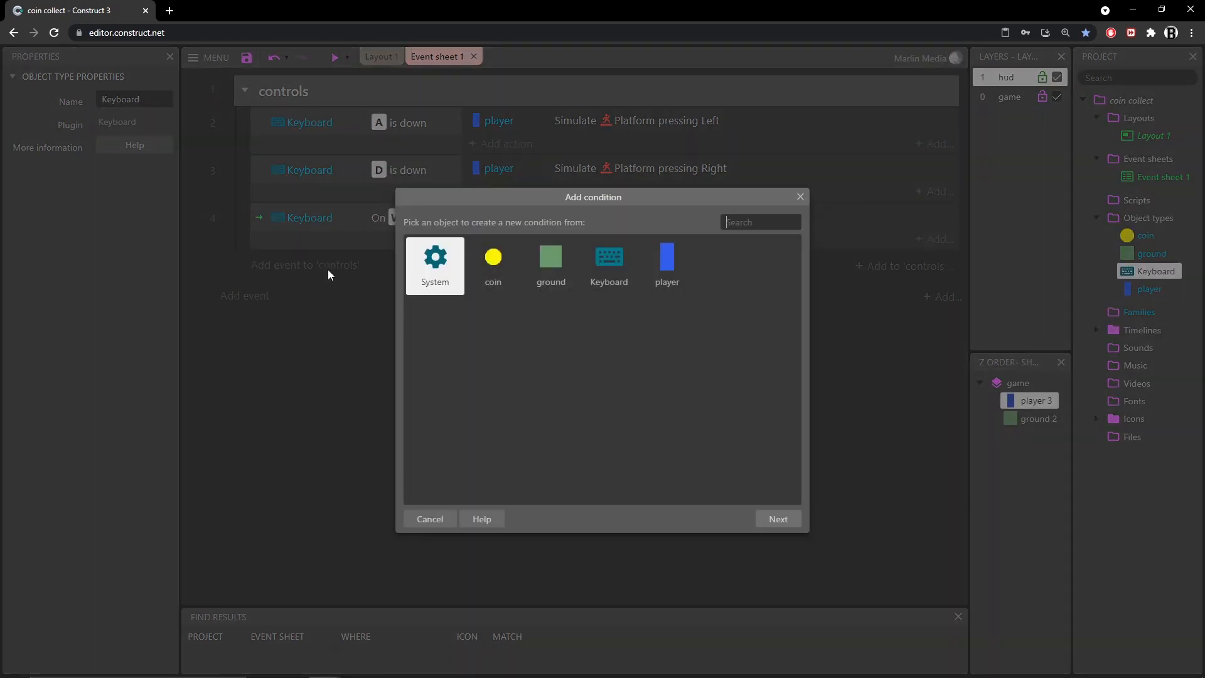
{"action": "double_click", "coordinate": [610, 258]}
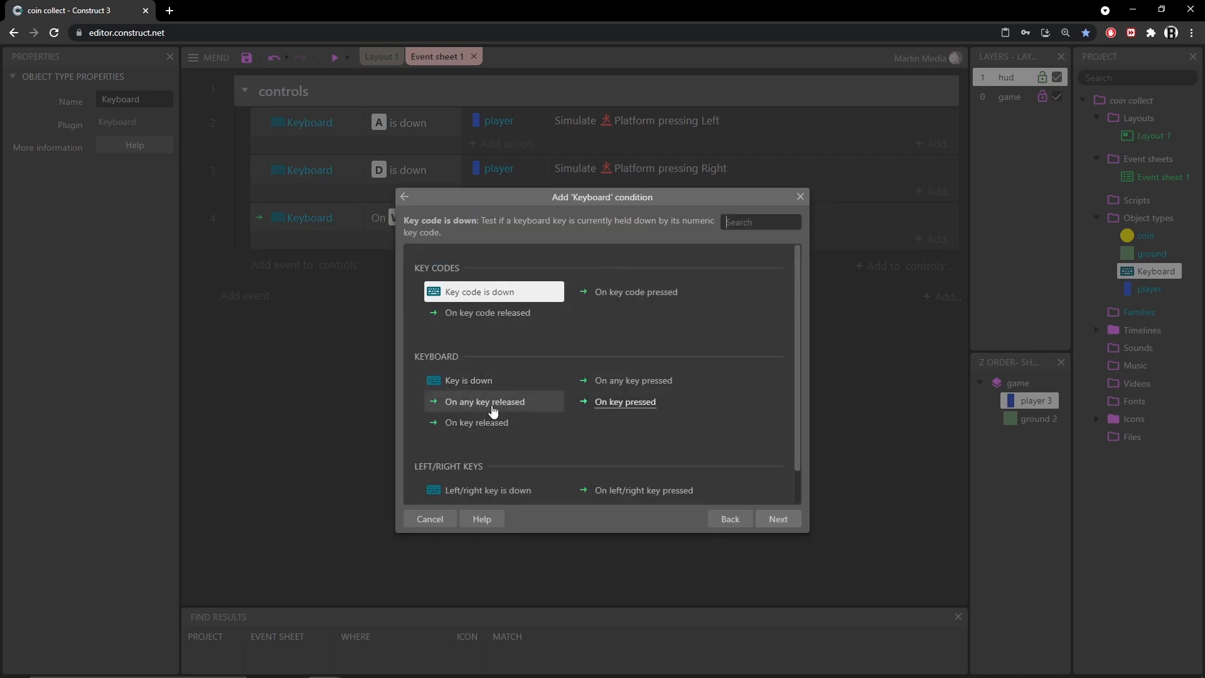
{"action": "left_click", "coordinate": [483, 382]}
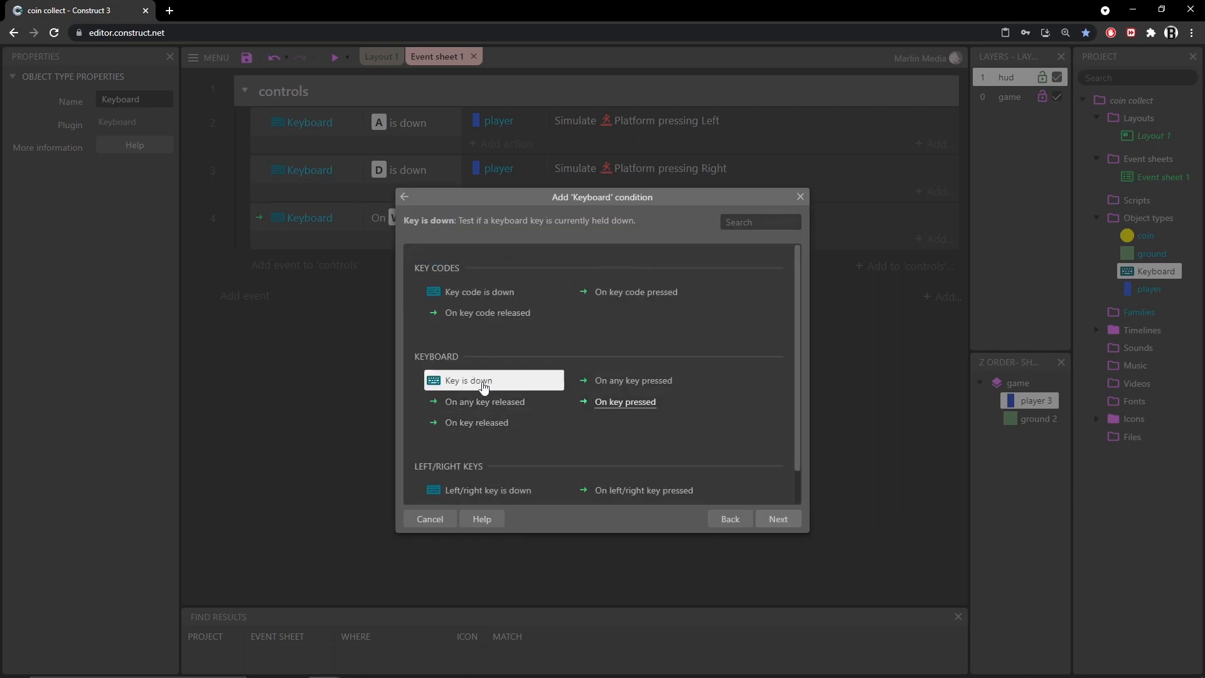
{"action": "left_click", "coordinate": [639, 406]}
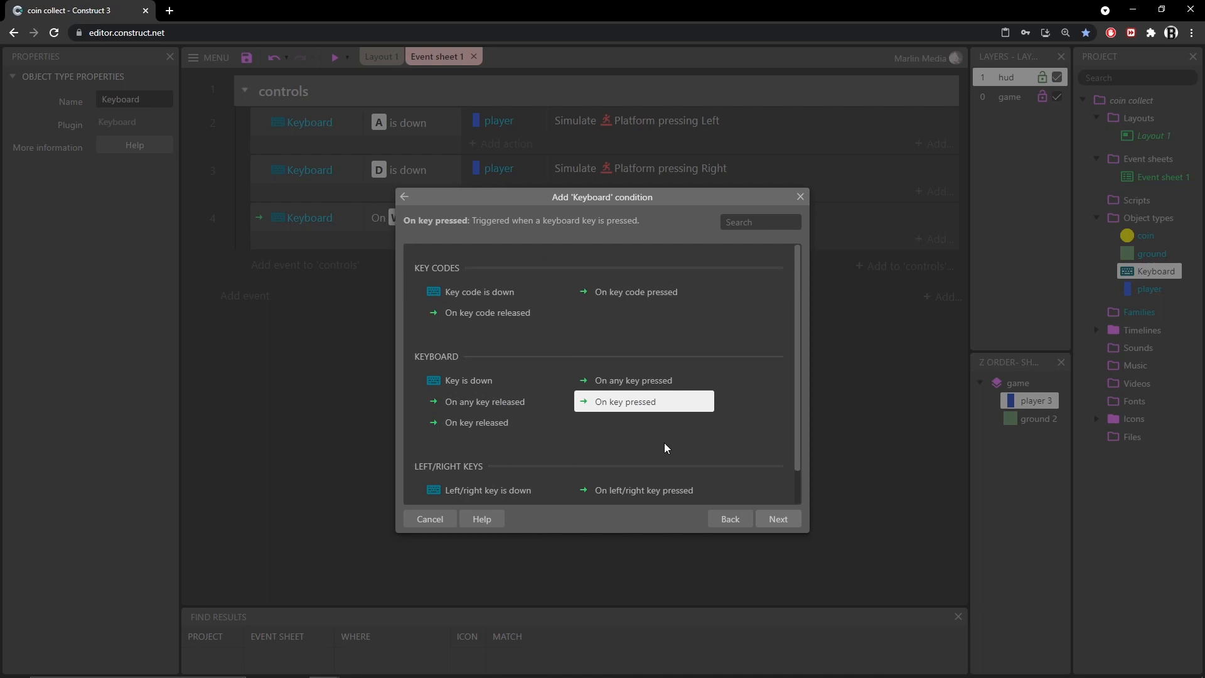
{"action": "left_click", "coordinate": [800, 199]}
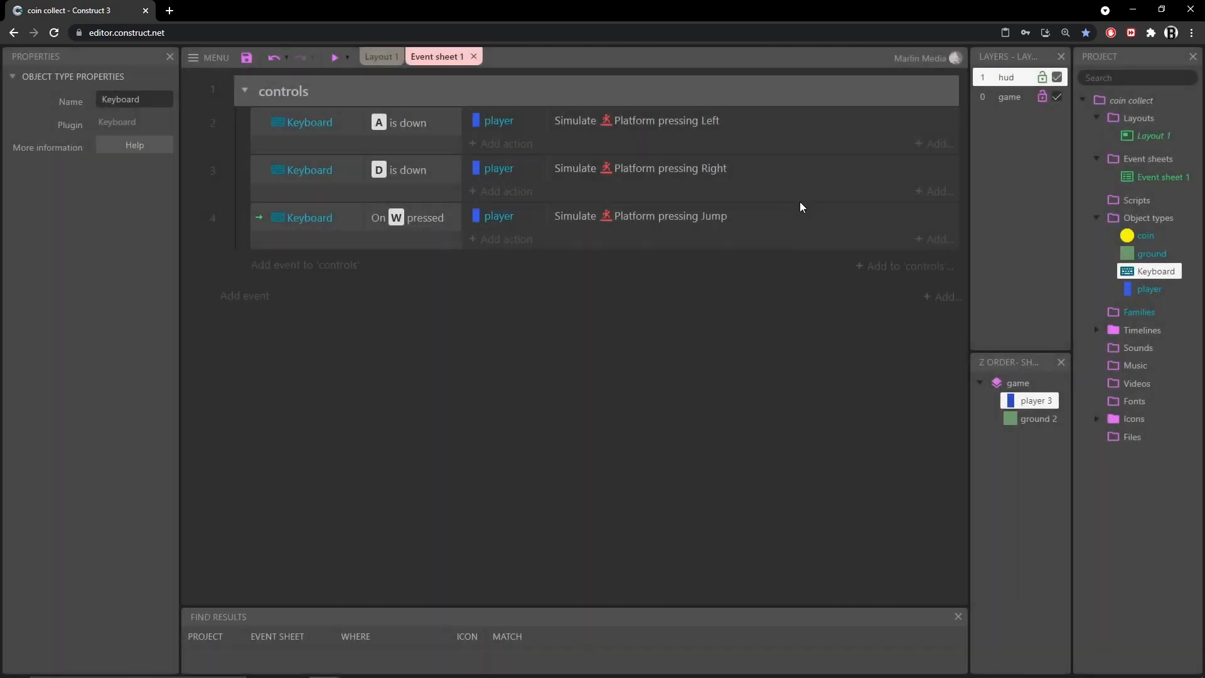
Browse the player's actions for the jump event and open the Simulate control parameters, then cancel
{"action": "left_click", "coordinate": [508, 239]}
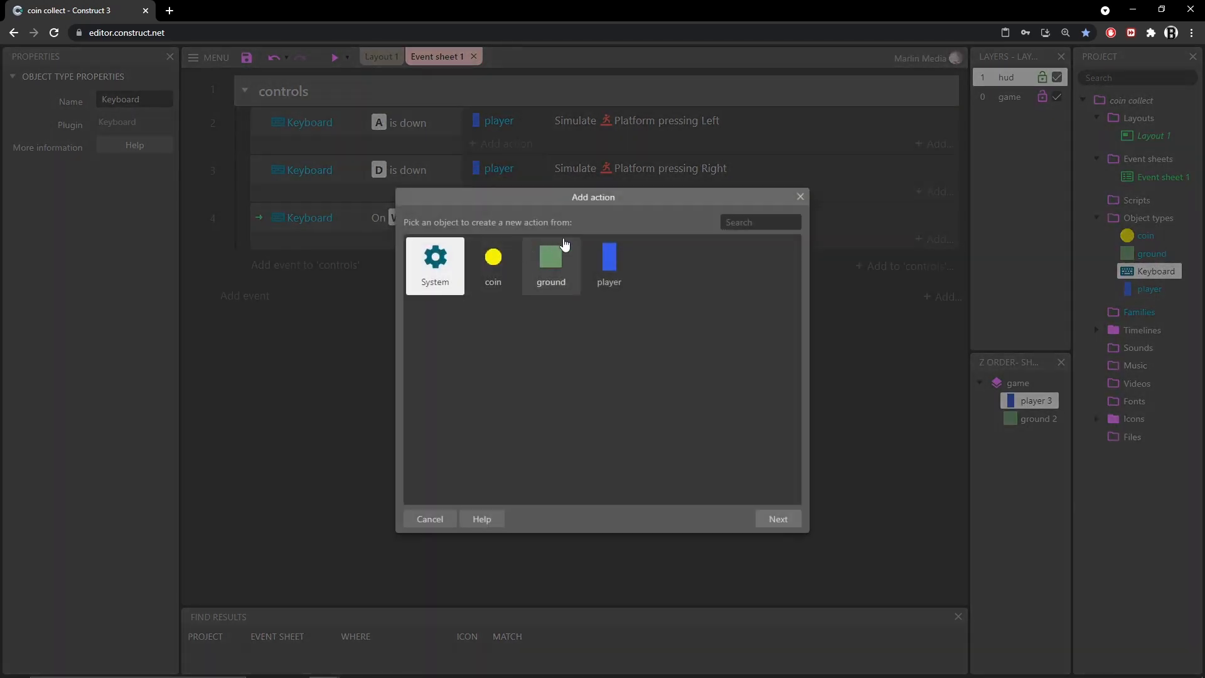
{"action": "double_click", "coordinate": [612, 263]}
{"action": "scroll", "coordinate": [564, 389], "scroll_direction": "down", "scroll_amount": 10}
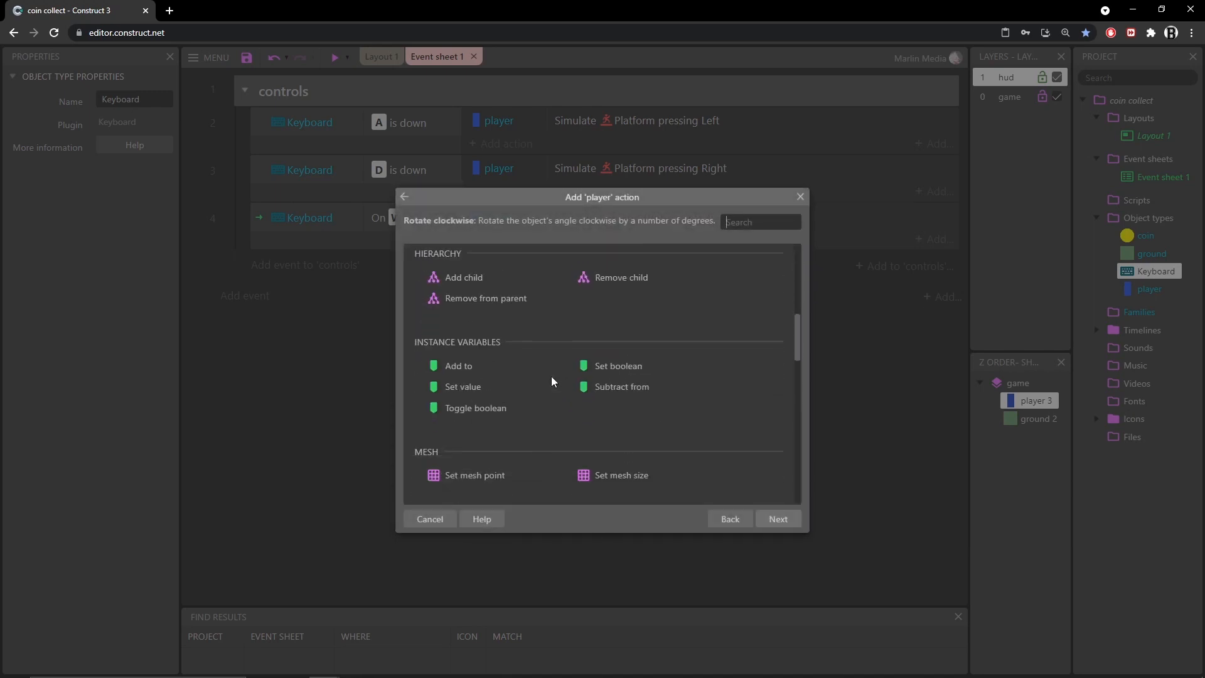
{"action": "left_click", "coordinate": [627, 432]}
{"action": "left_click", "coordinate": [778, 519]}
{"action": "left_click", "coordinate": [551, 355]}
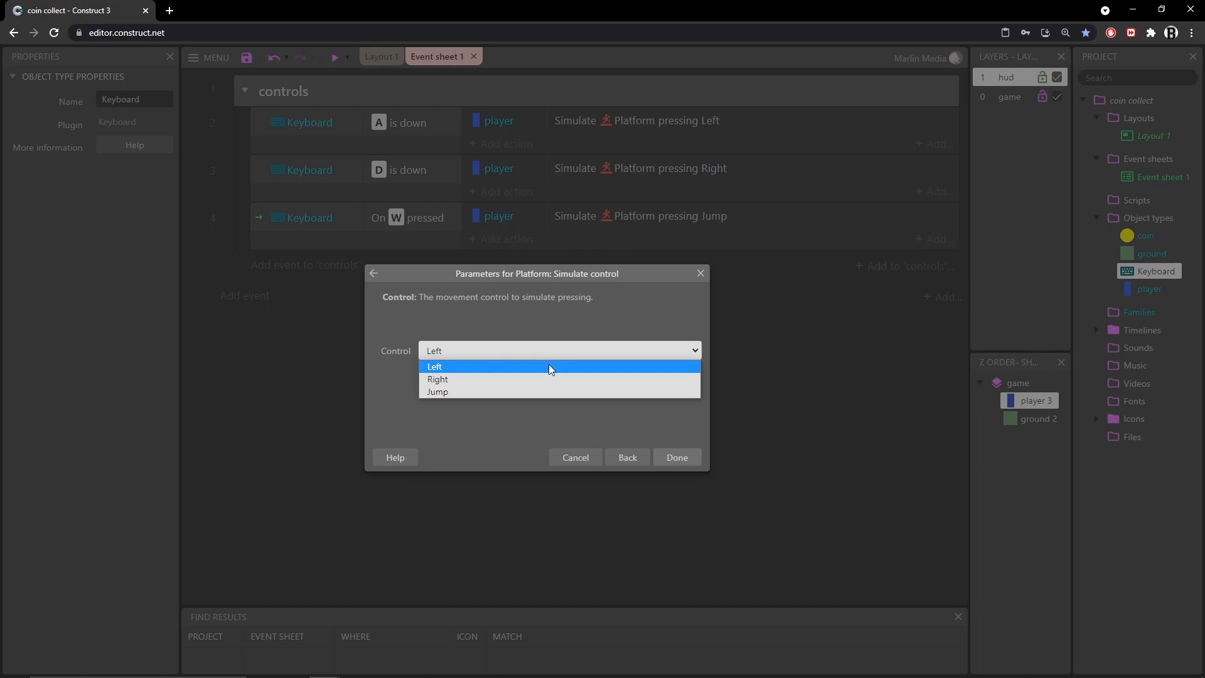
{"action": "left_click", "coordinate": [599, 458]}
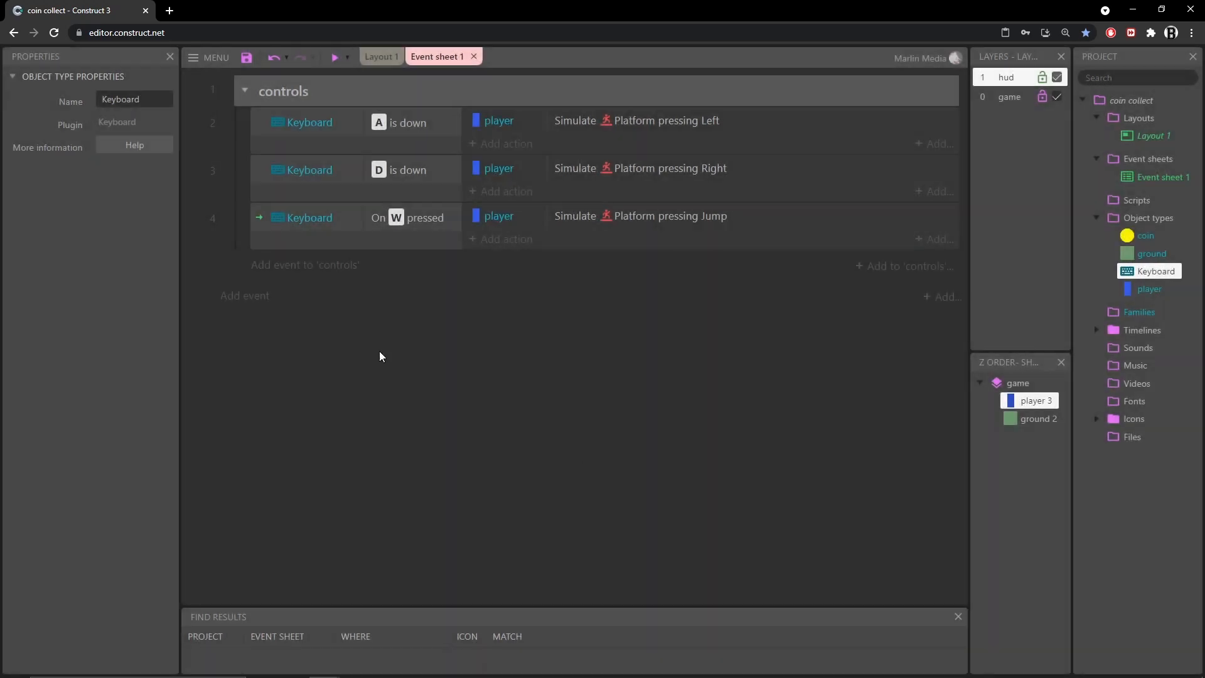
Collapse the controls group in the event sheet and save the project
{"action": "left_click", "coordinate": [332, 192]}
{"action": "left_click", "coordinate": [327, 133]}
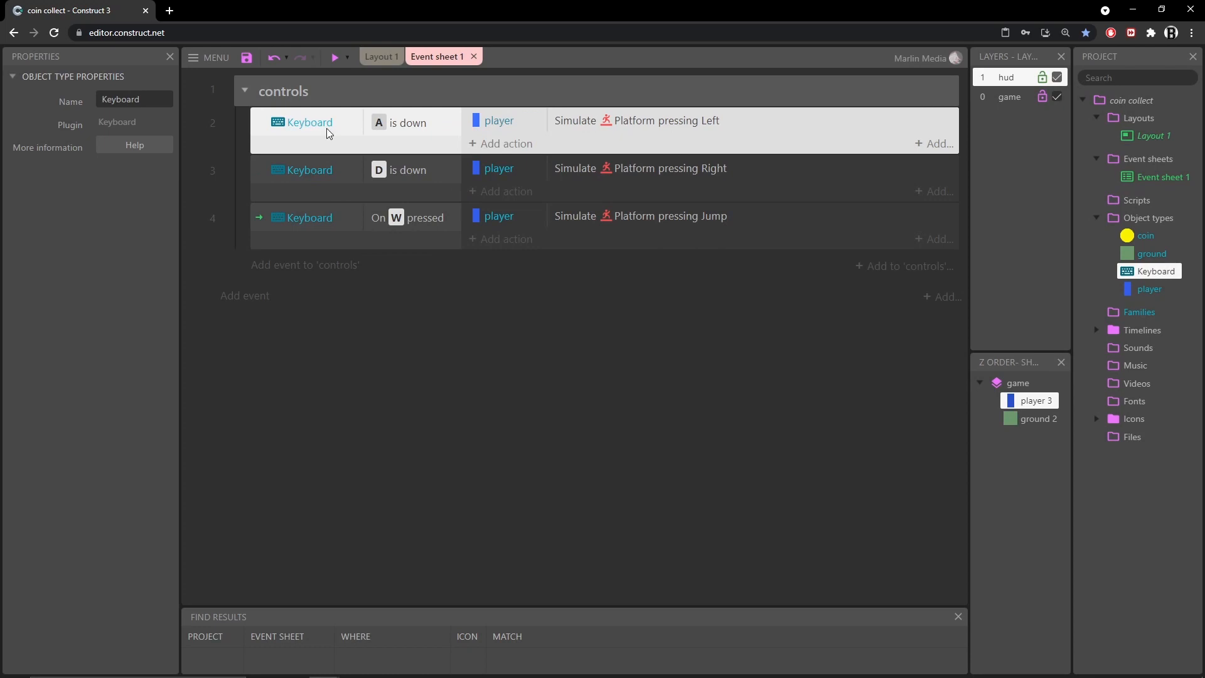
{"action": "left_click", "coordinate": [308, 85]}
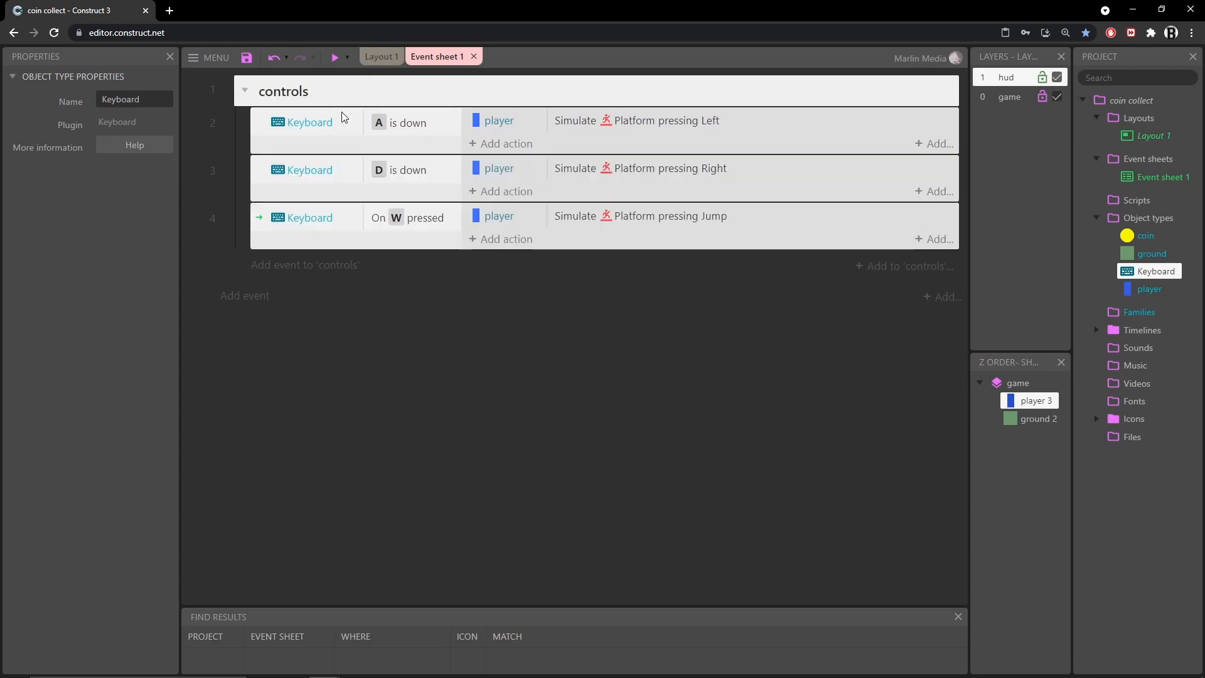
{"action": "left_click", "coordinate": [245, 90]}
{"action": "left_click", "coordinate": [389, 399]}
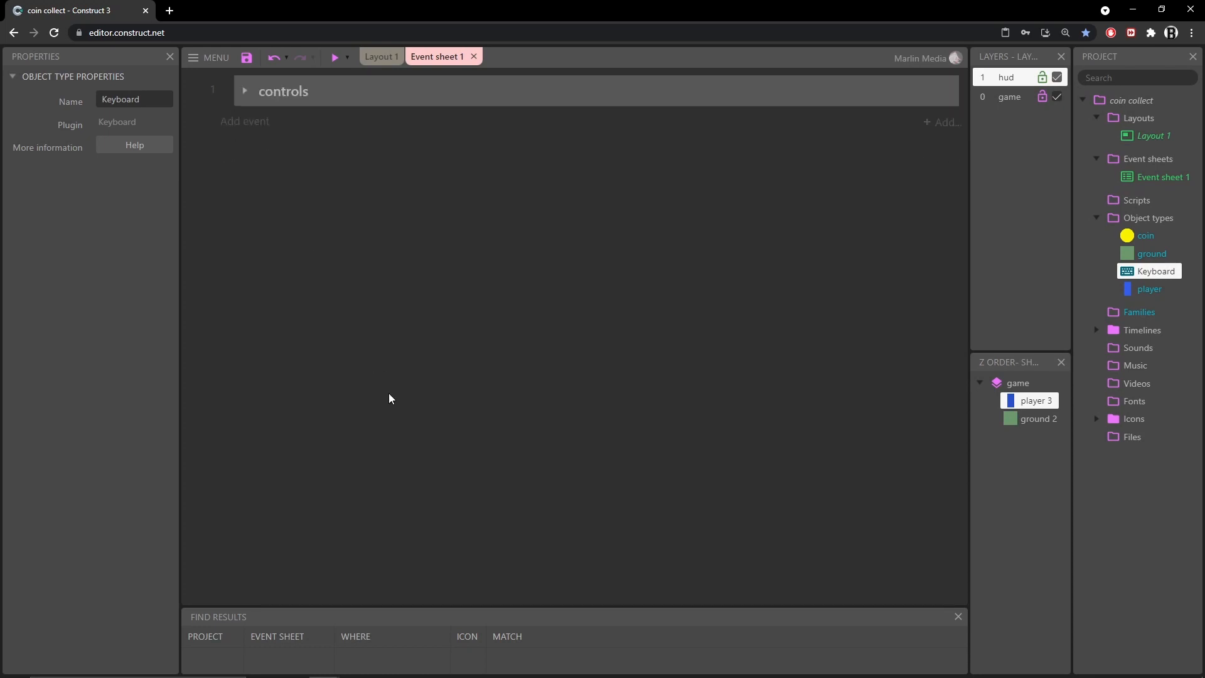
{"action": "left_click", "coordinate": [248, 61]}
Switch to Layout 1 and inspect the layout's size, width and height properties
{"action": "left_click", "coordinate": [381, 57]}
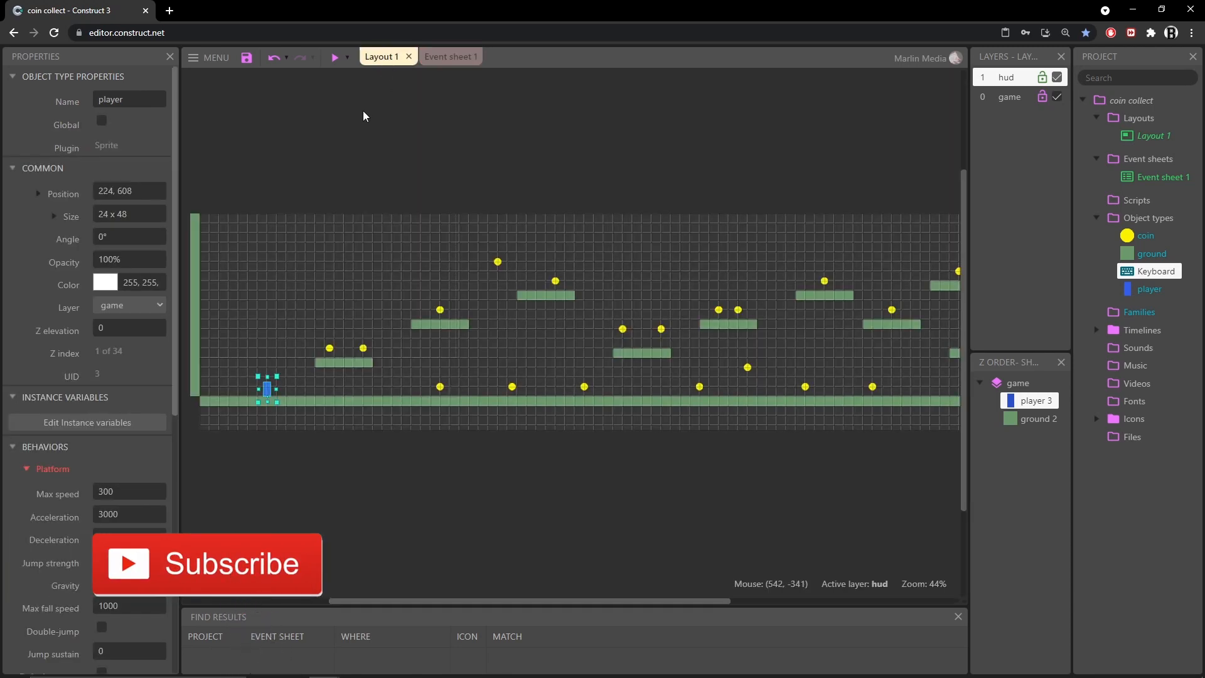
{"action": "scroll", "coordinate": [302, 136], "scroll_direction": "left", "scroll_amount": 2}
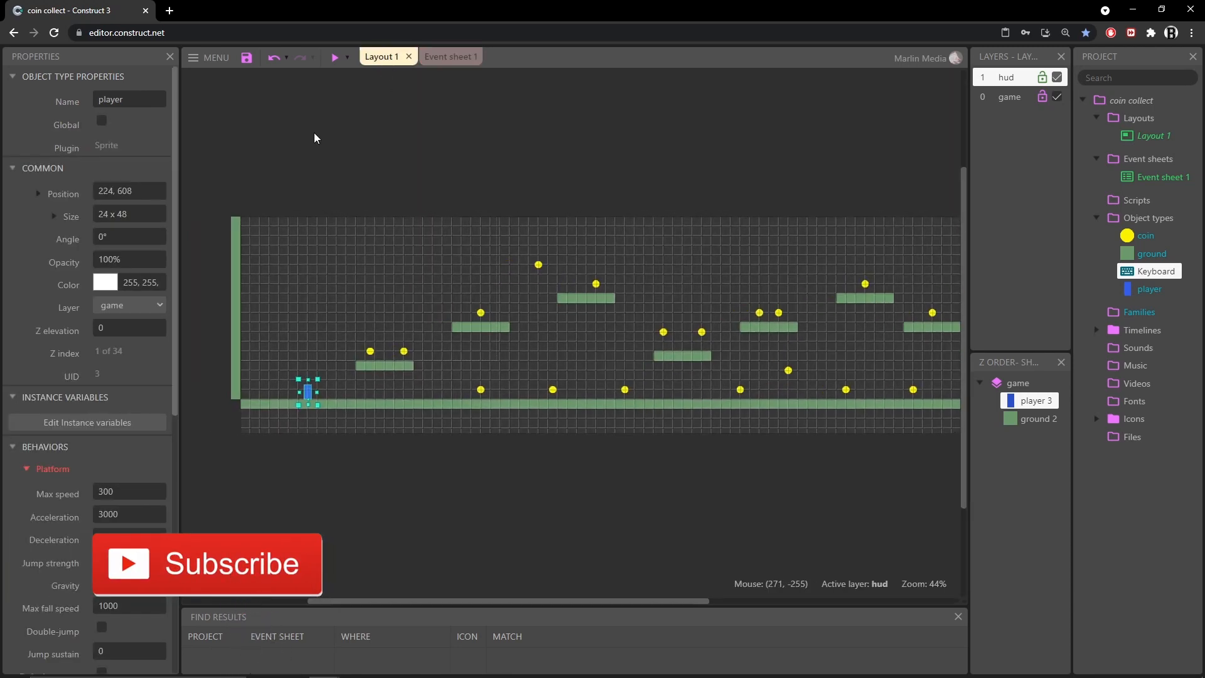
{"action": "left_click", "coordinate": [271, 141]}
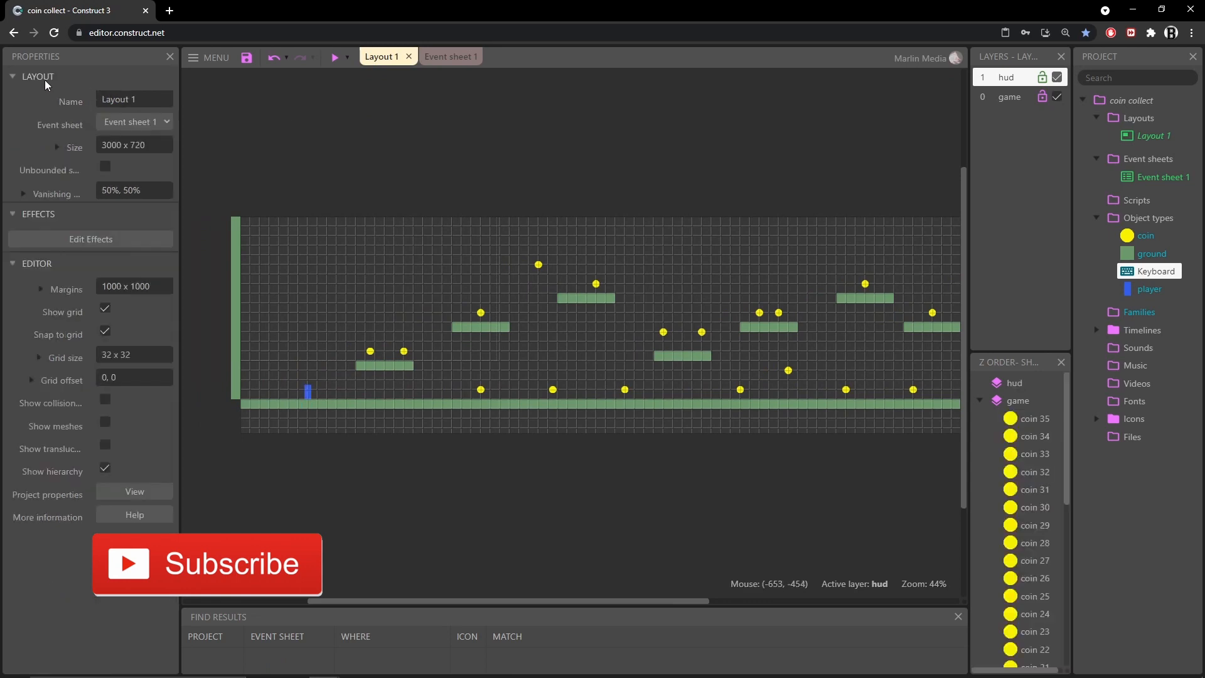
{"action": "left_click", "coordinate": [154, 146]}
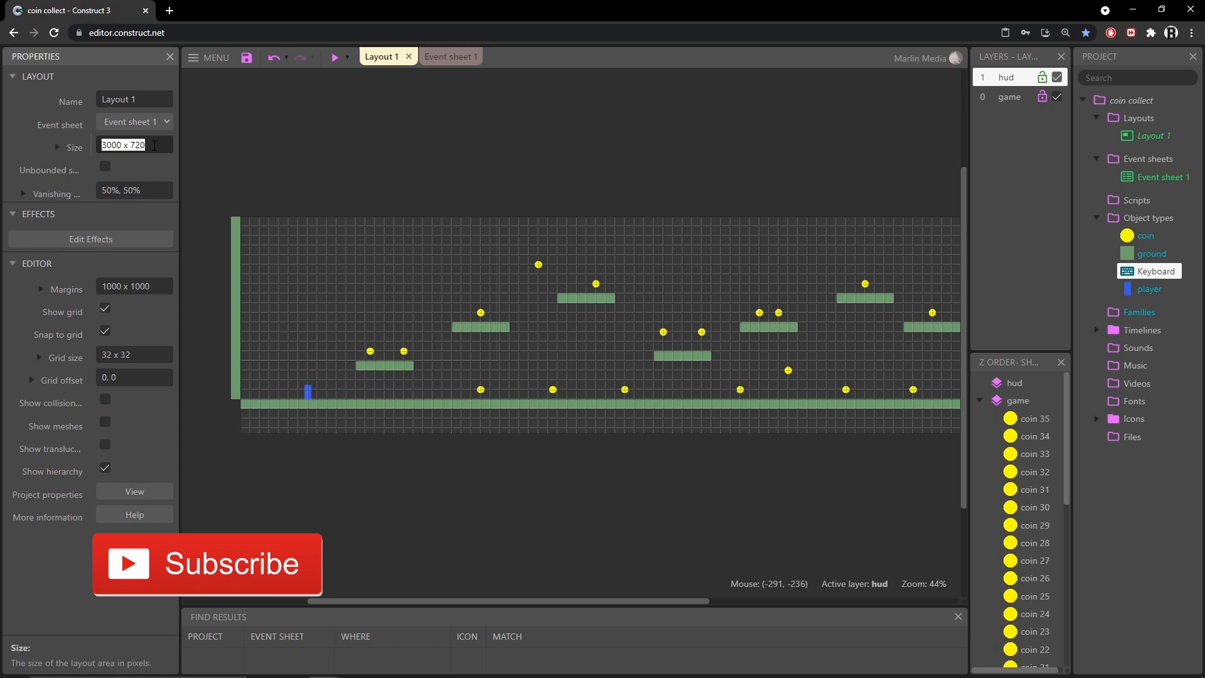
{"action": "left_click", "coordinate": [57, 148]}
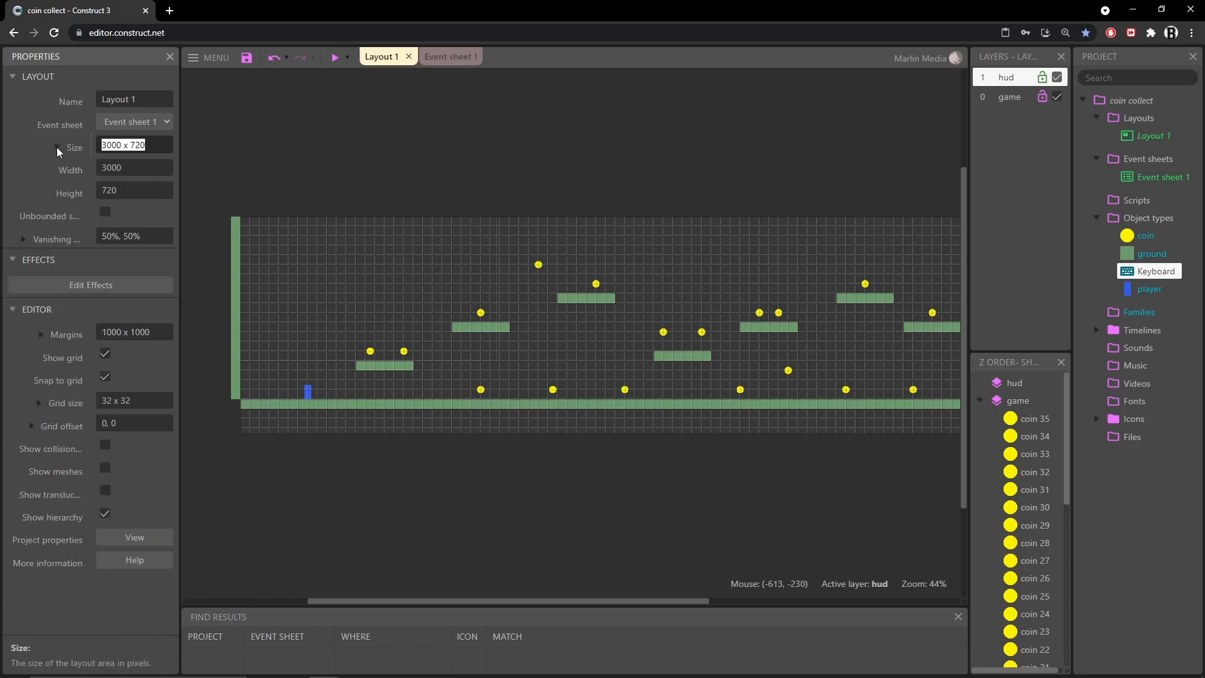
{"action": "key", "text": "Tab"}
{"action": "key", "text": "Tab"}
{"action": "scroll", "coordinate": [648, 322], "scroll_direction": "down", "scroll_amount": 3, "text": "ctrl"}
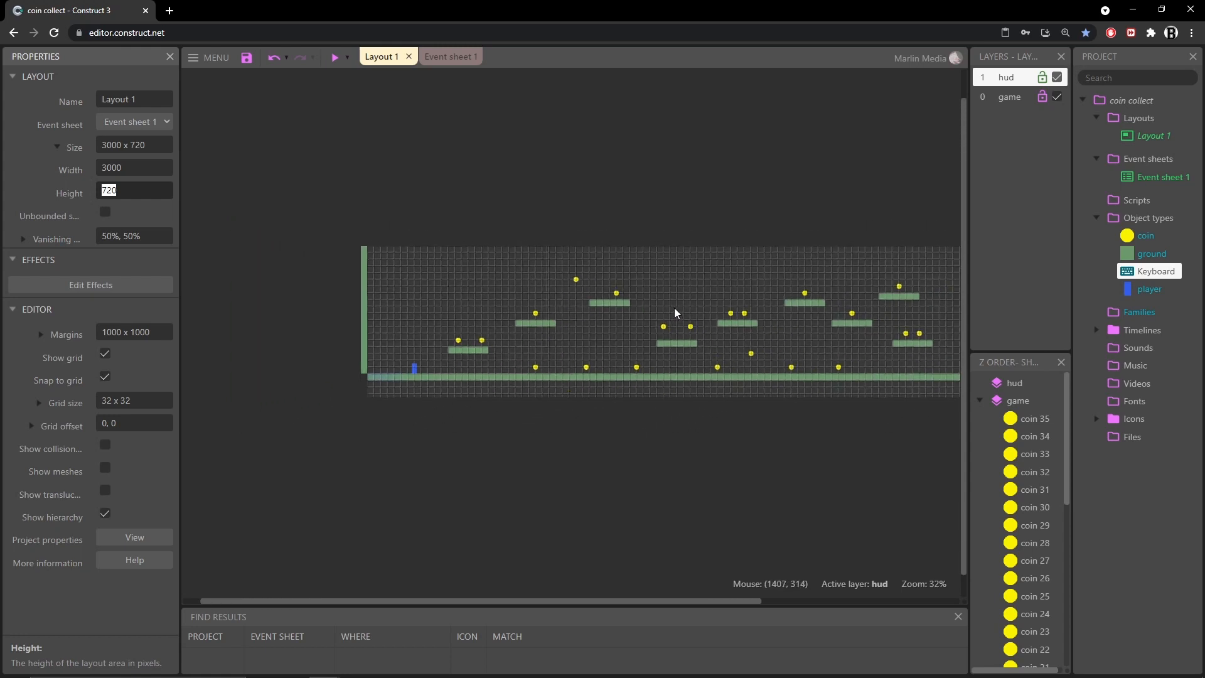
{"action": "middle_click_drag", "start_coordinate": [763, 387], "coordinate": [718, 386]}
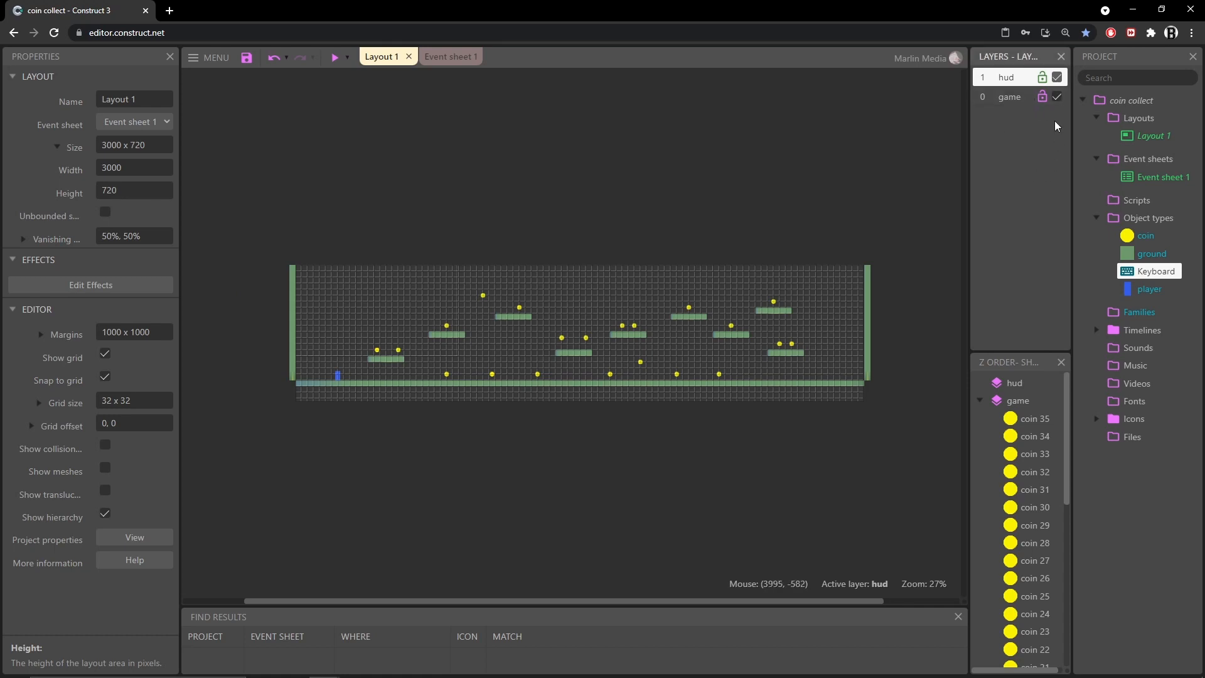
Inspect the game and hud layers' properties, including the layer menu and the hud layer's parallax
{"action": "left_click", "coordinate": [1004, 101]}
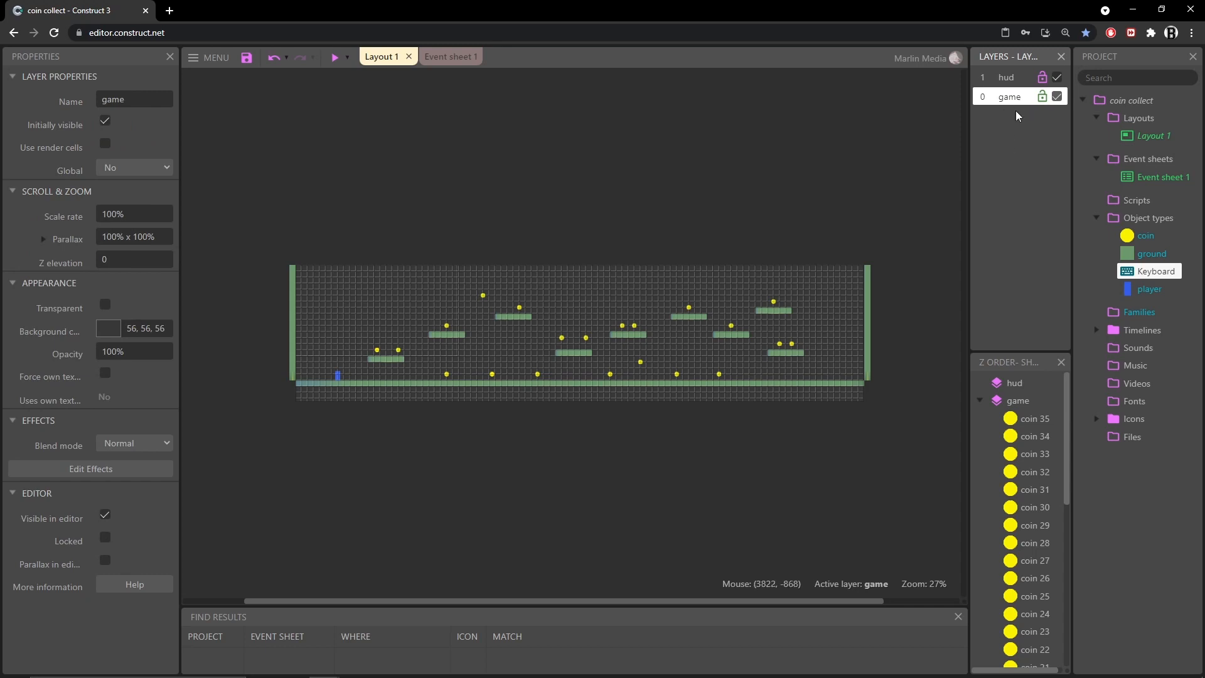
{"action": "right_click", "coordinate": [1007, 186]}
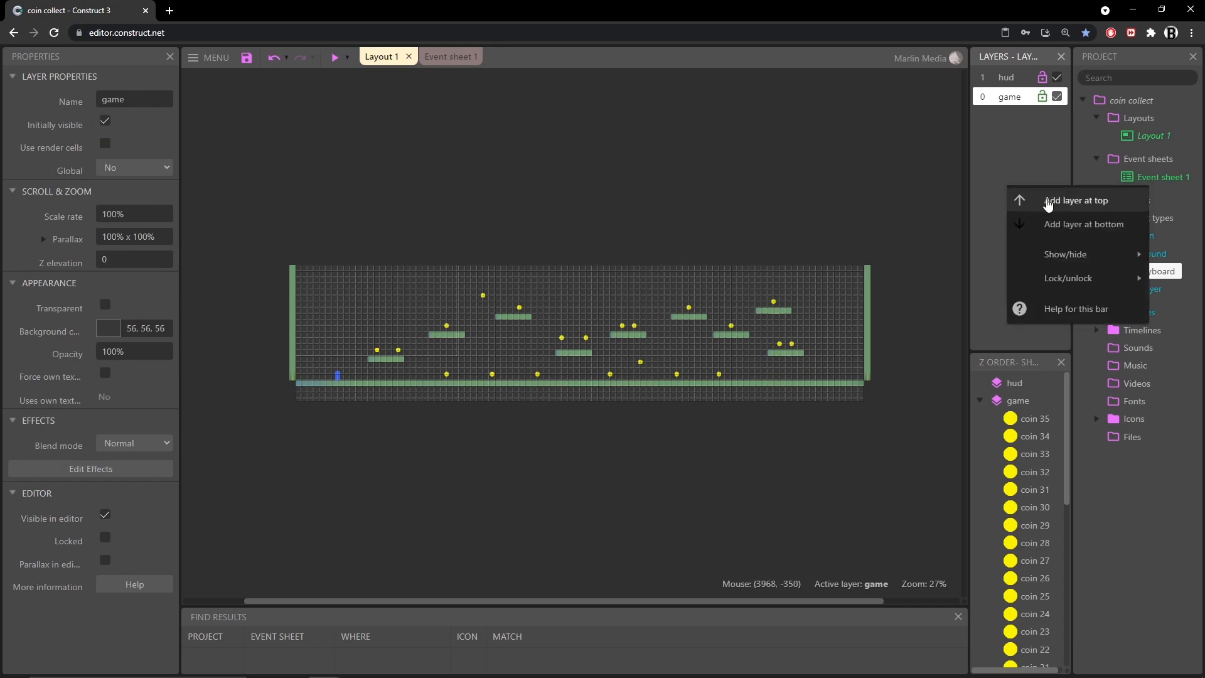
{"action": "left_click", "coordinate": [1031, 163]}
{"action": "left_click", "coordinate": [1004, 79]}
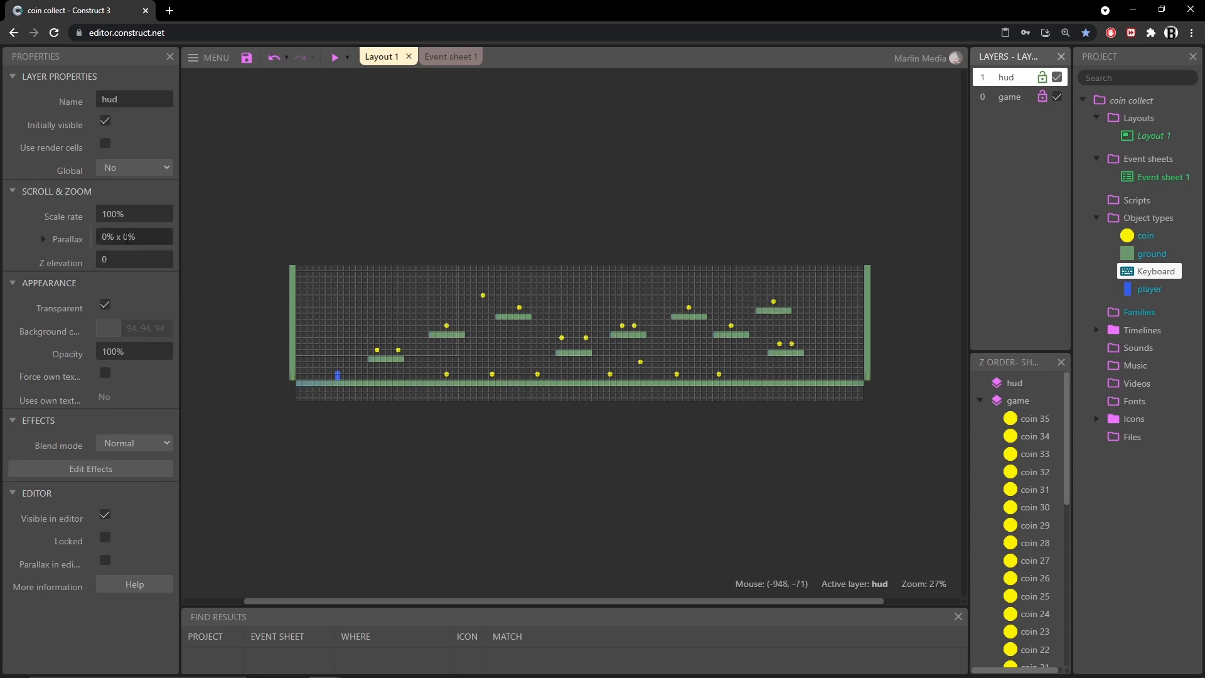
{"action": "left_click", "coordinate": [144, 239]}
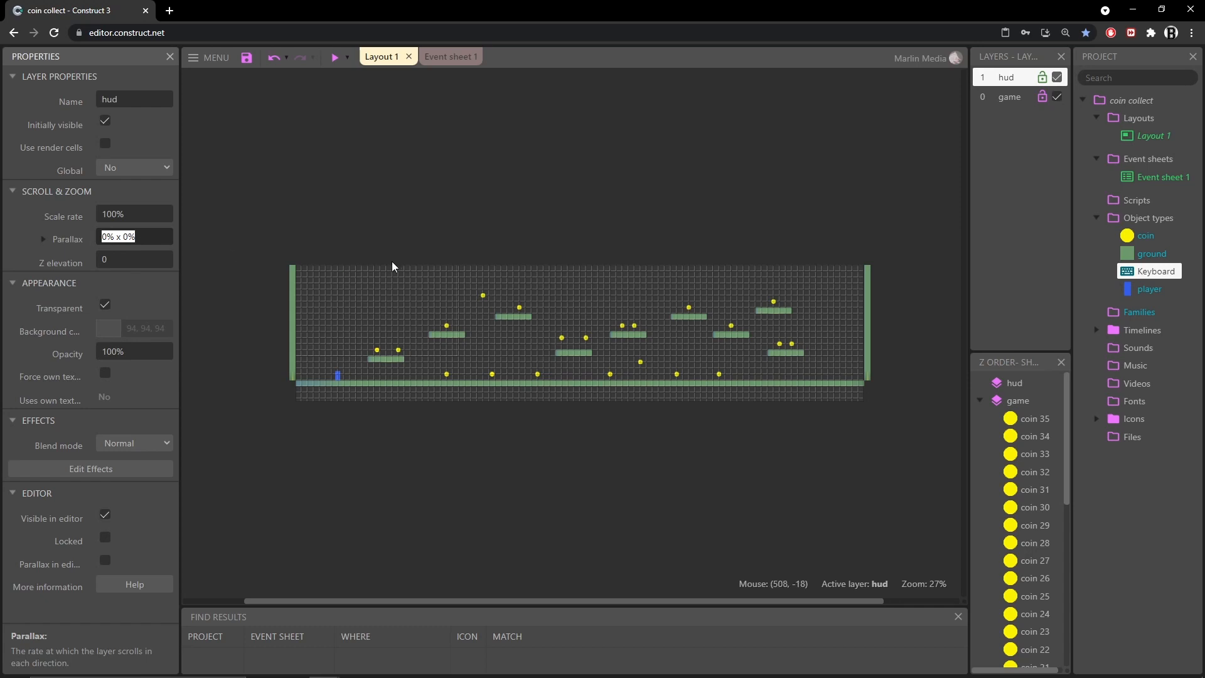
{"action": "key", "text": "Tab"}
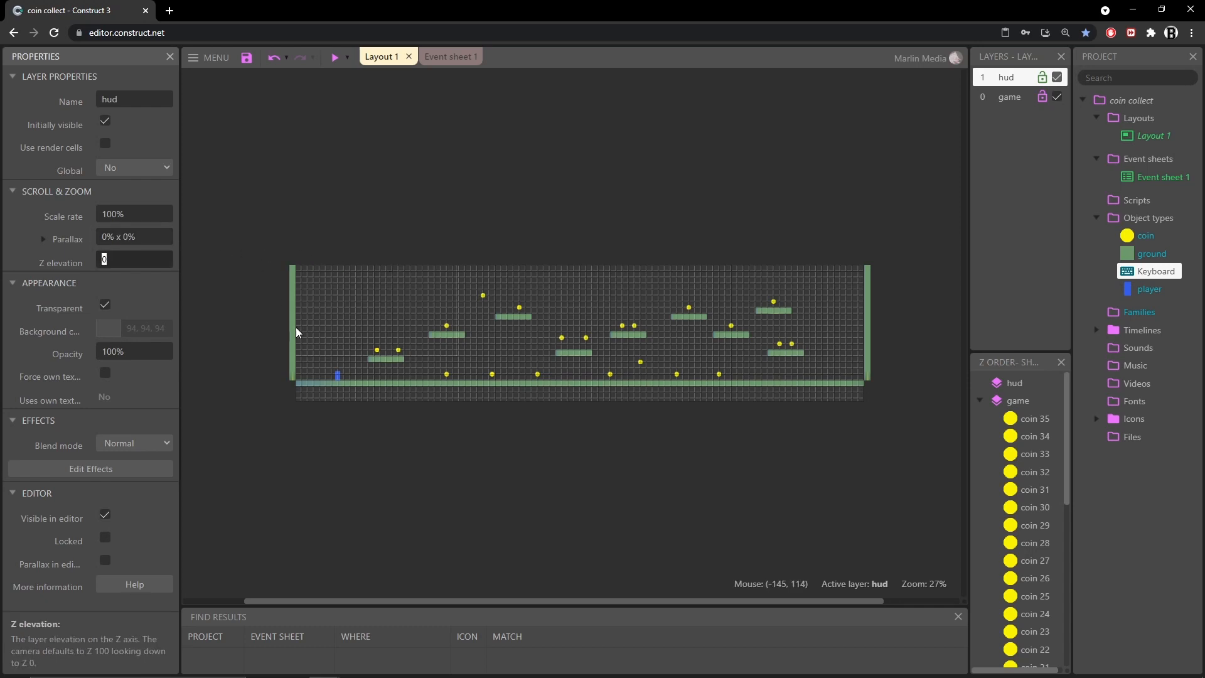
{"action": "scroll", "coordinate": [314, 351], "scroll_direction": "up", "scroll_amount": 5}
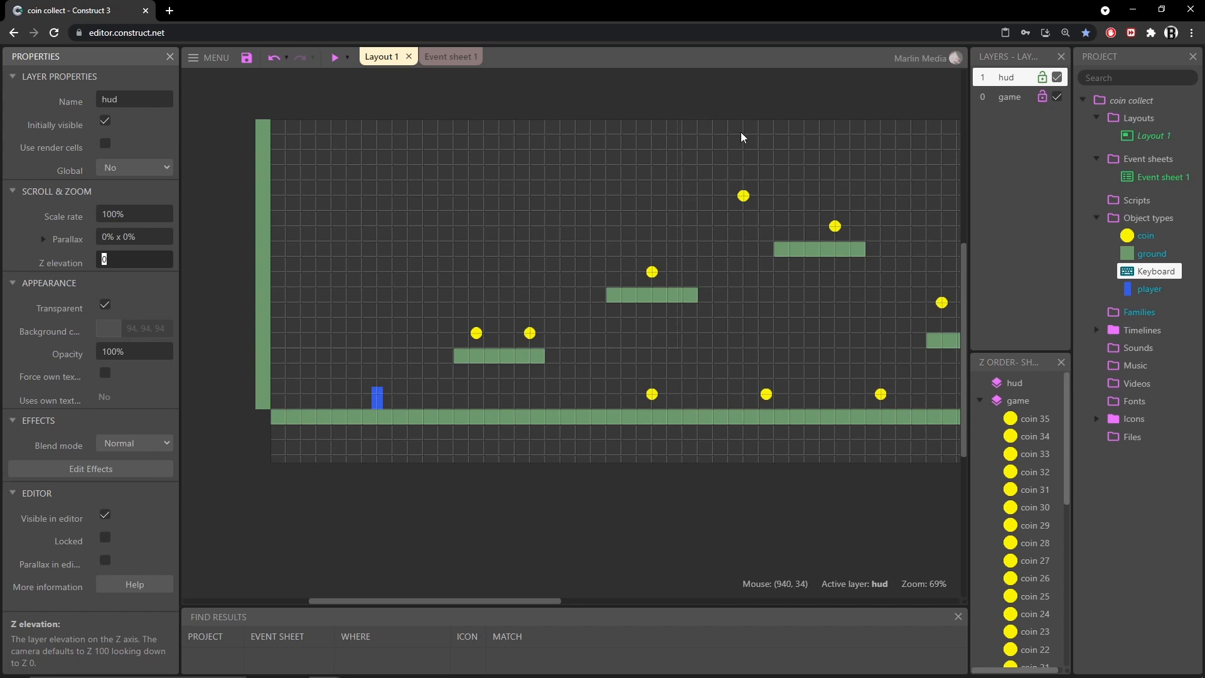
Inspect the game layer's background color in the color picker, then close it
{"action": "left_click", "coordinate": [1010, 101]}
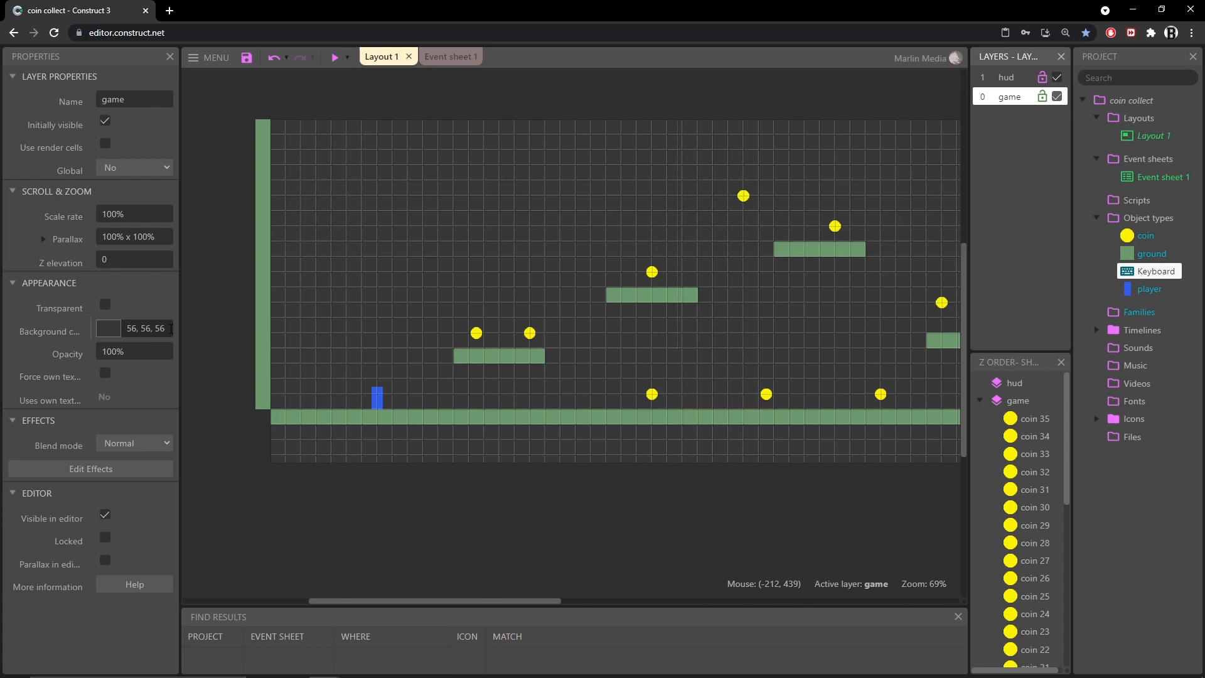
{"action": "left_click", "coordinate": [107, 335]}
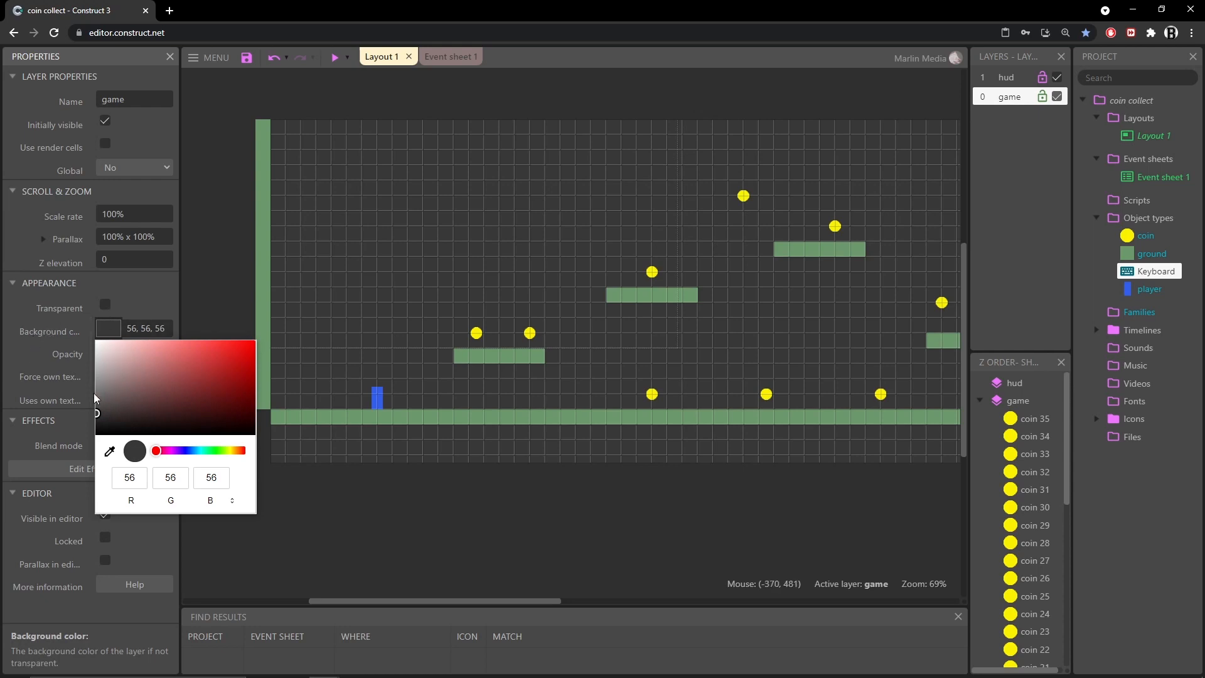
{"action": "left_click", "coordinate": [420, 524]}
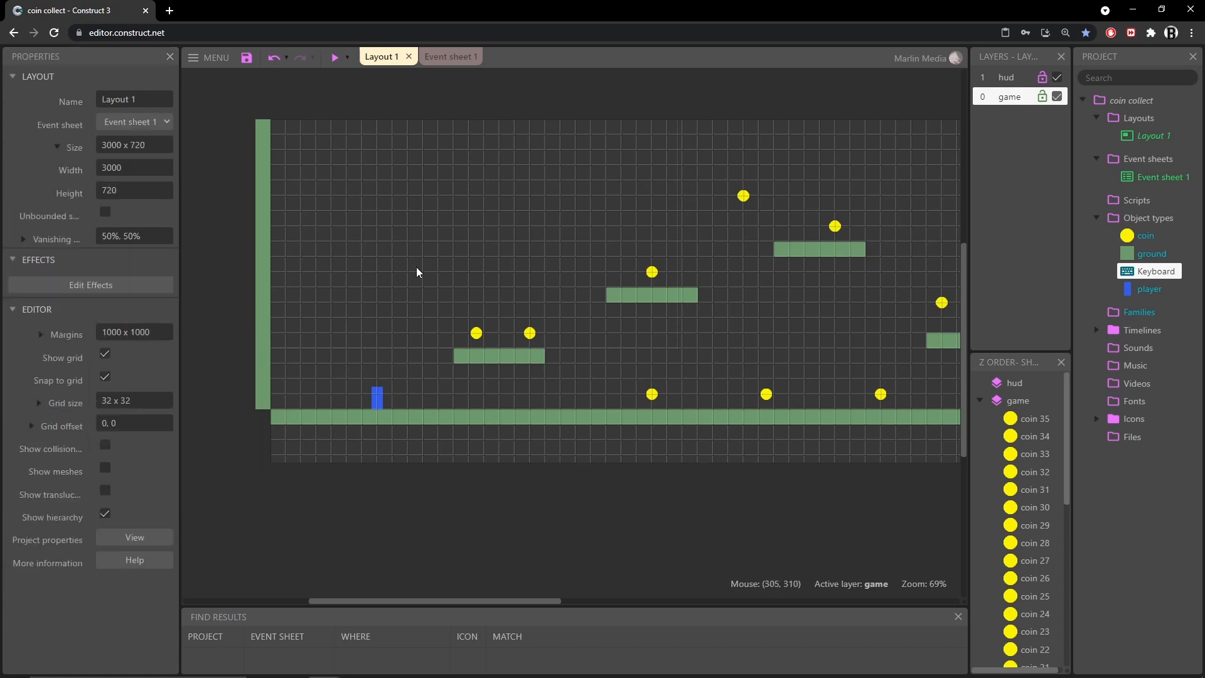
Examine the layout's platforms, walls and ground pieces and their sizes across the whole level
{"action": "scroll", "coordinate": [599, 333], "scroll_direction": "down", "scroll_amount": 5, "text": "ctrl"}
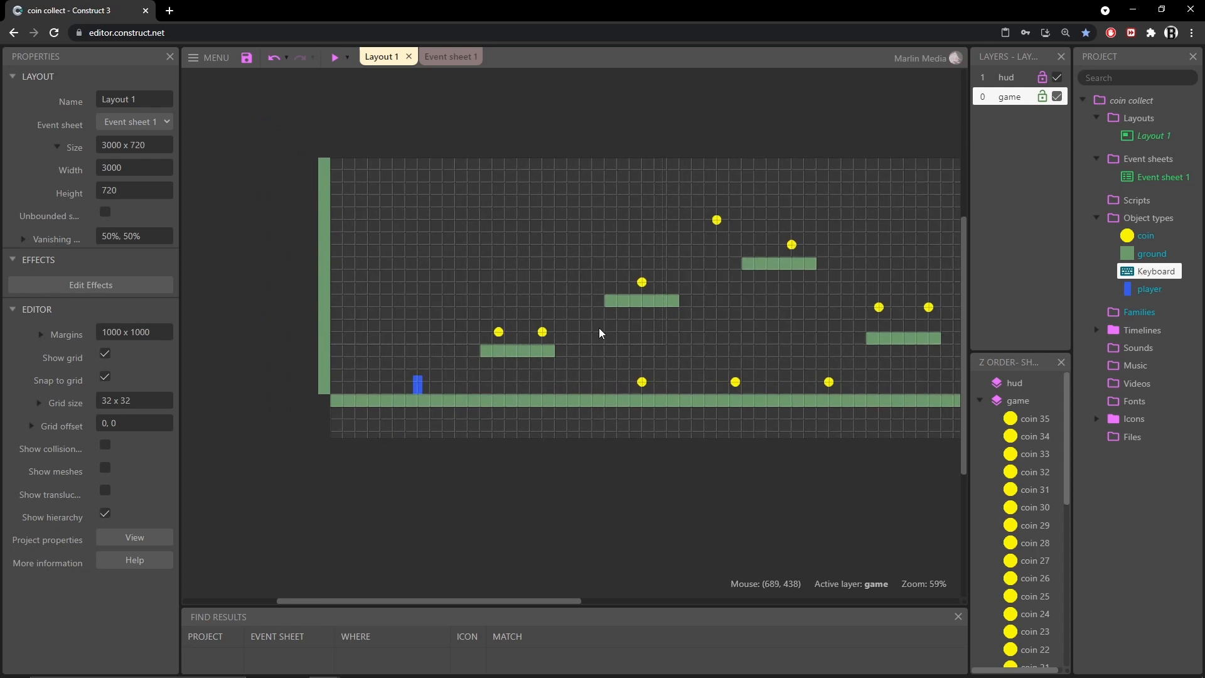
{"action": "middle_click_drag", "start_coordinate": [747, 337], "coordinate": [557, 333]}
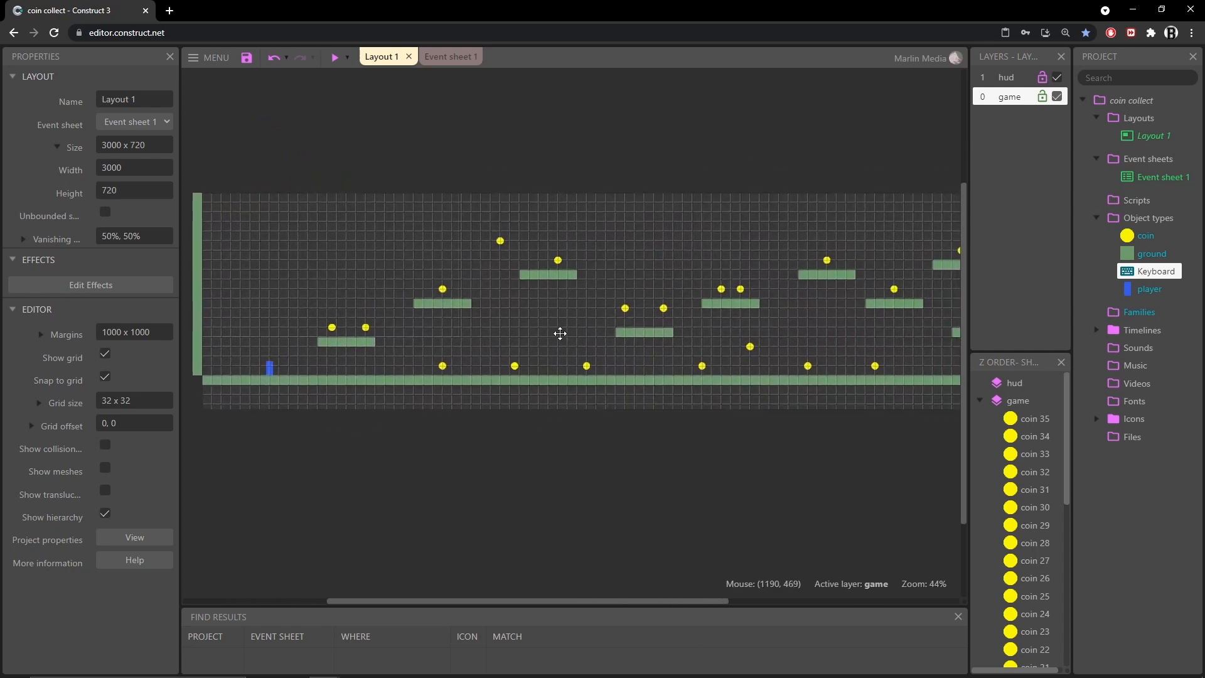
{"action": "left_click", "coordinate": [363, 348]}
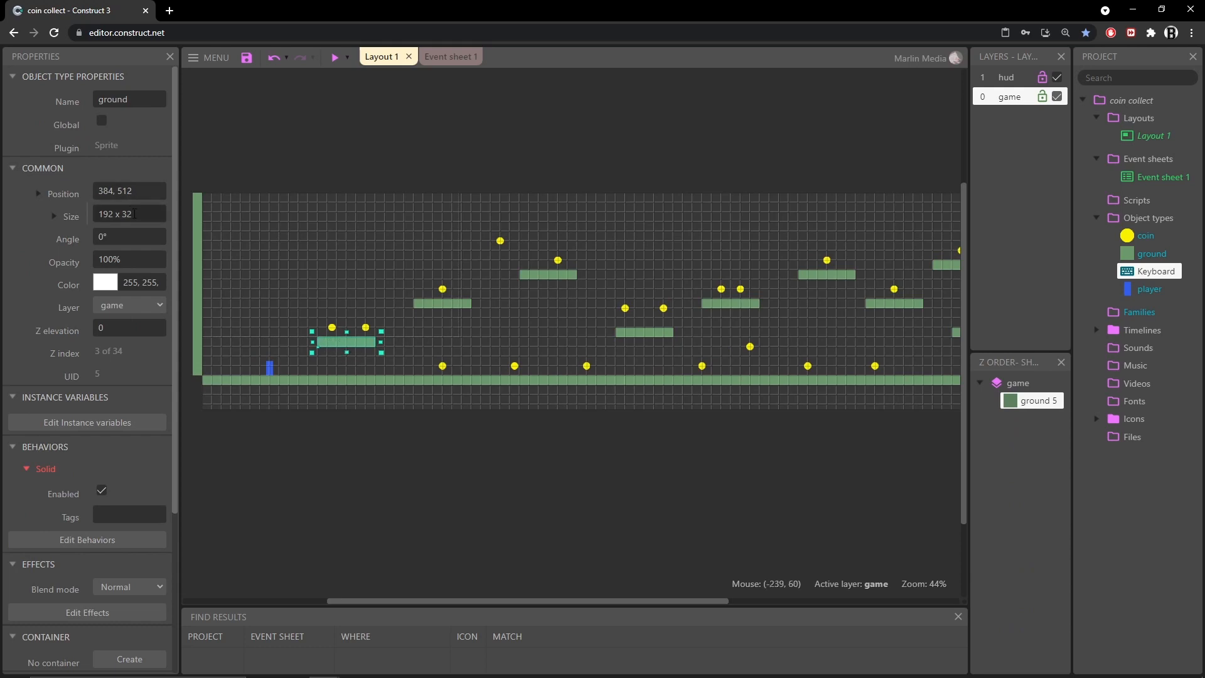
{"action": "left_click", "coordinate": [141, 214]}
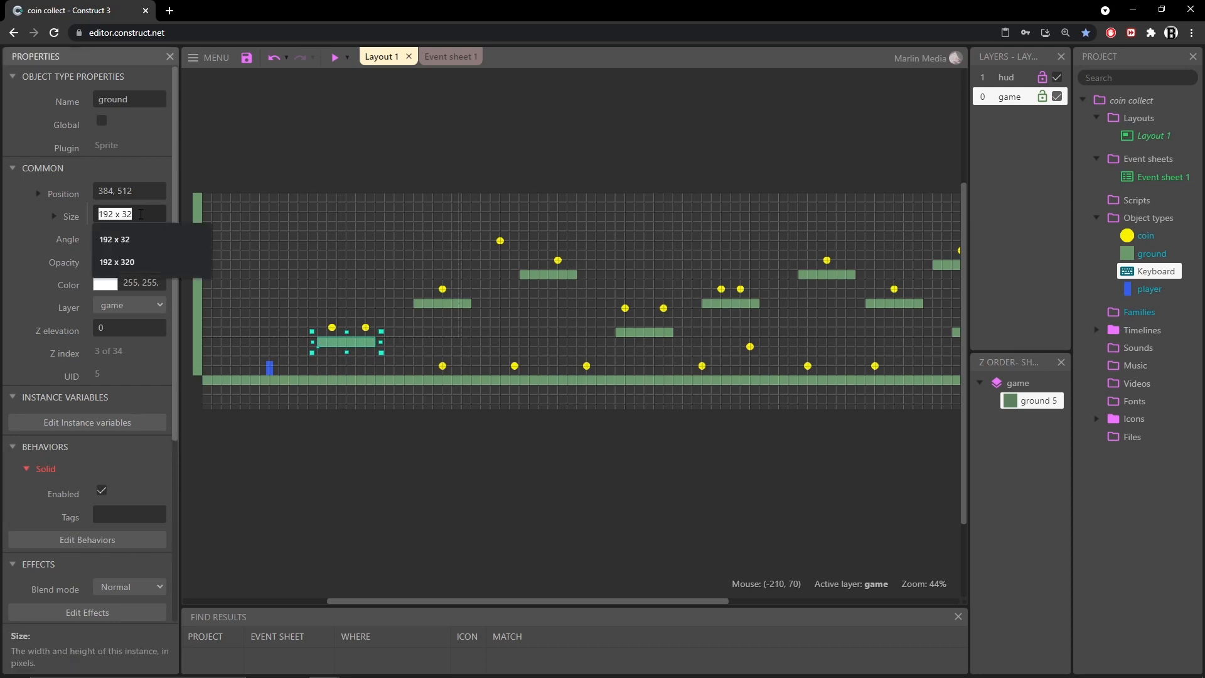
{"action": "left_click", "coordinate": [339, 344]}
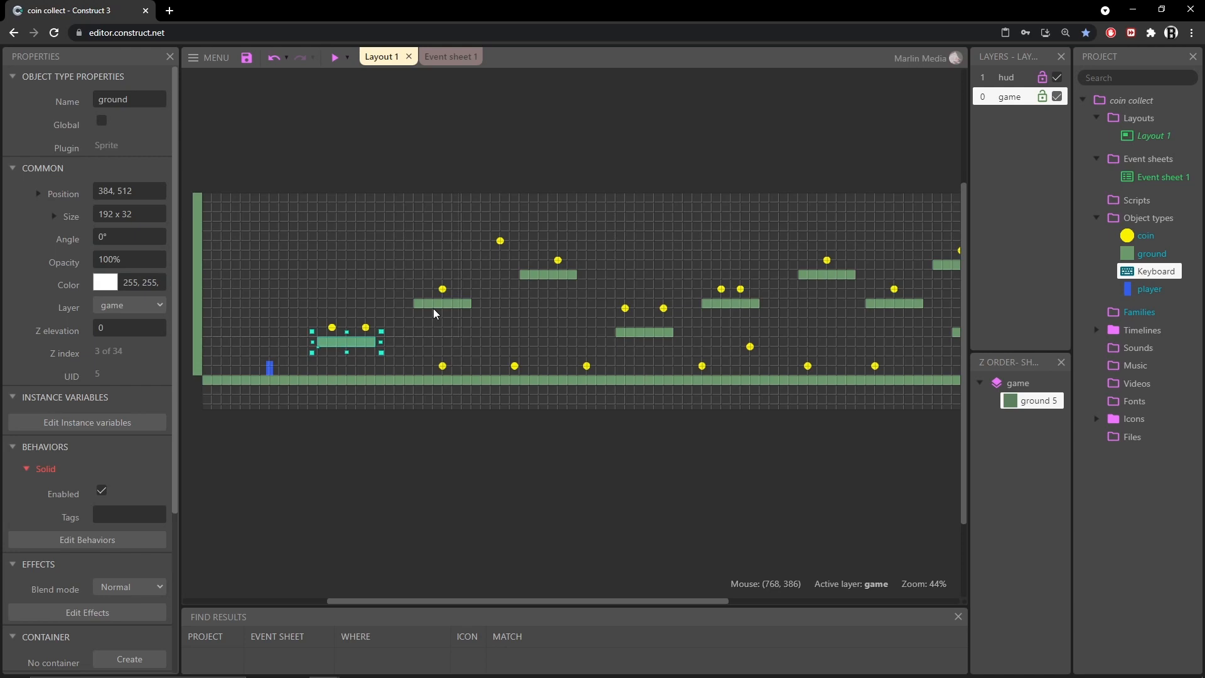
{"action": "middle_click_drag", "start_coordinate": [898, 326], "coordinate": [606, 303]}
{"action": "left_click", "coordinate": [761, 353]}
{"action": "middle_click_drag", "start_coordinate": [447, 436], "coordinate": [740, 352]}
{"action": "middle_click_drag", "start_coordinate": [286, 349], "coordinate": [426, 457]}
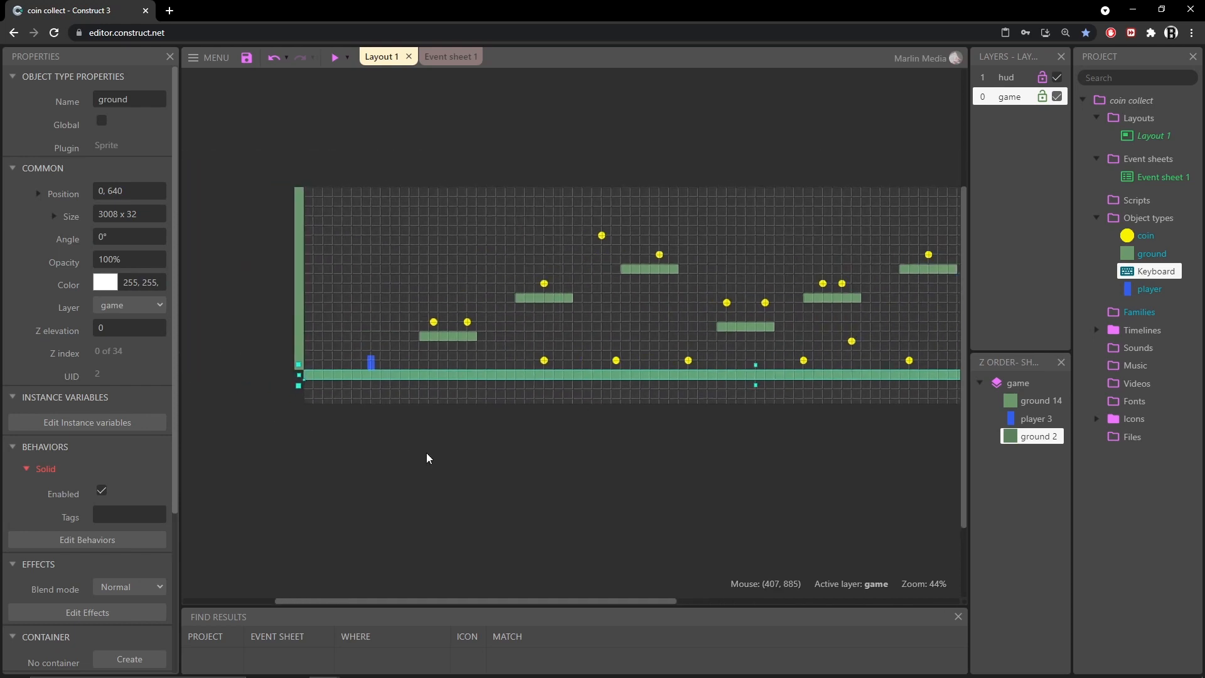
{"action": "left_click", "coordinate": [298, 306]}
{"action": "middle_click_drag", "start_coordinate": [789, 442], "coordinate": [352, 456]}
{"action": "left_click", "coordinate": [776, 358]}
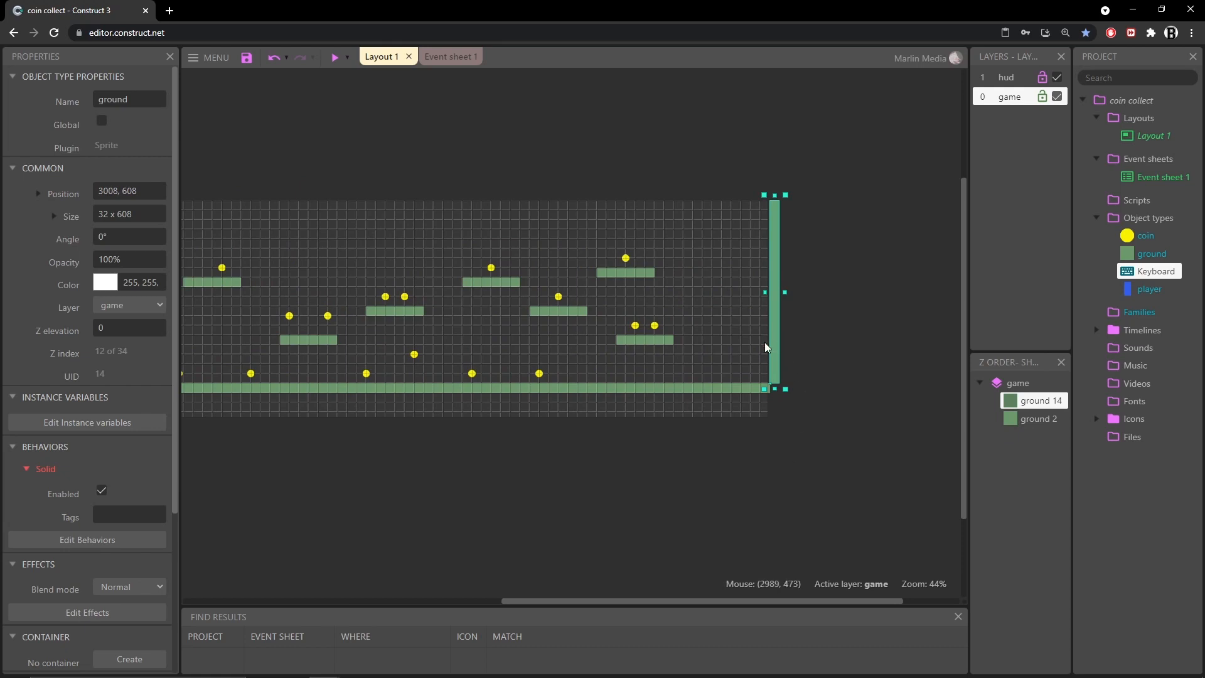
{"action": "middle_click_drag", "start_coordinate": [284, 428], "coordinate": [638, 390]}
{"action": "left_click", "coordinate": [282, 424]}
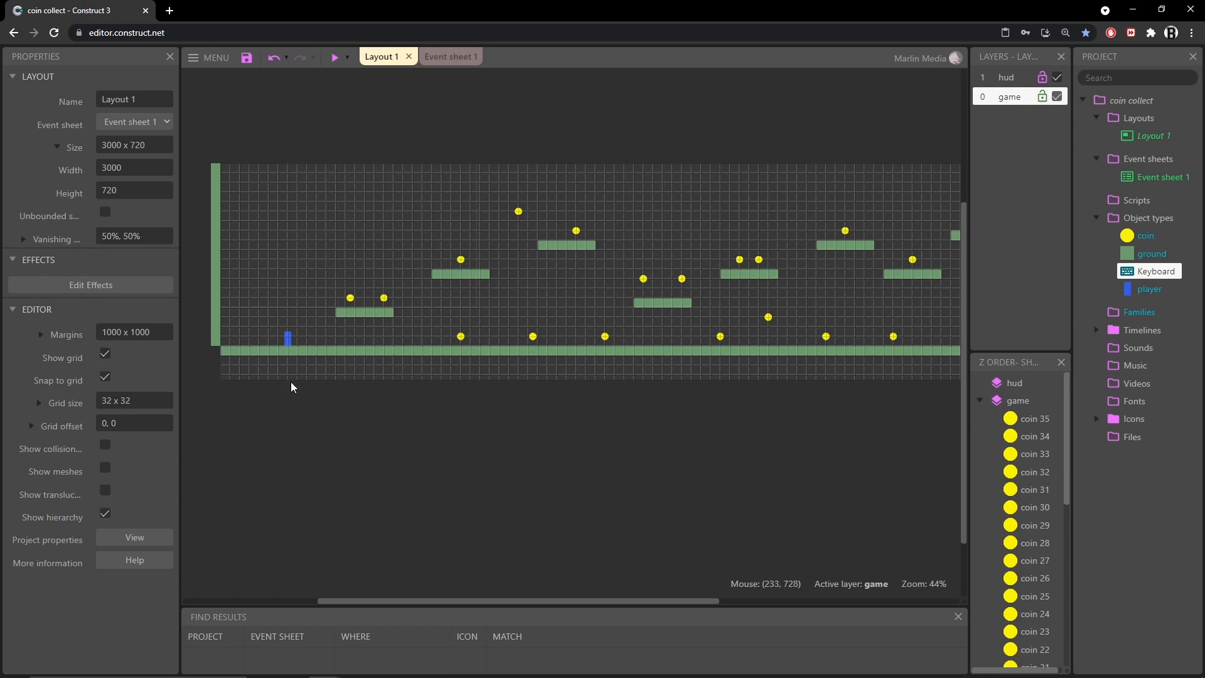
{"action": "scroll", "coordinate": [408, 398], "scroll_direction": "up", "scroll_amount": 1, "text": "ctrl"}
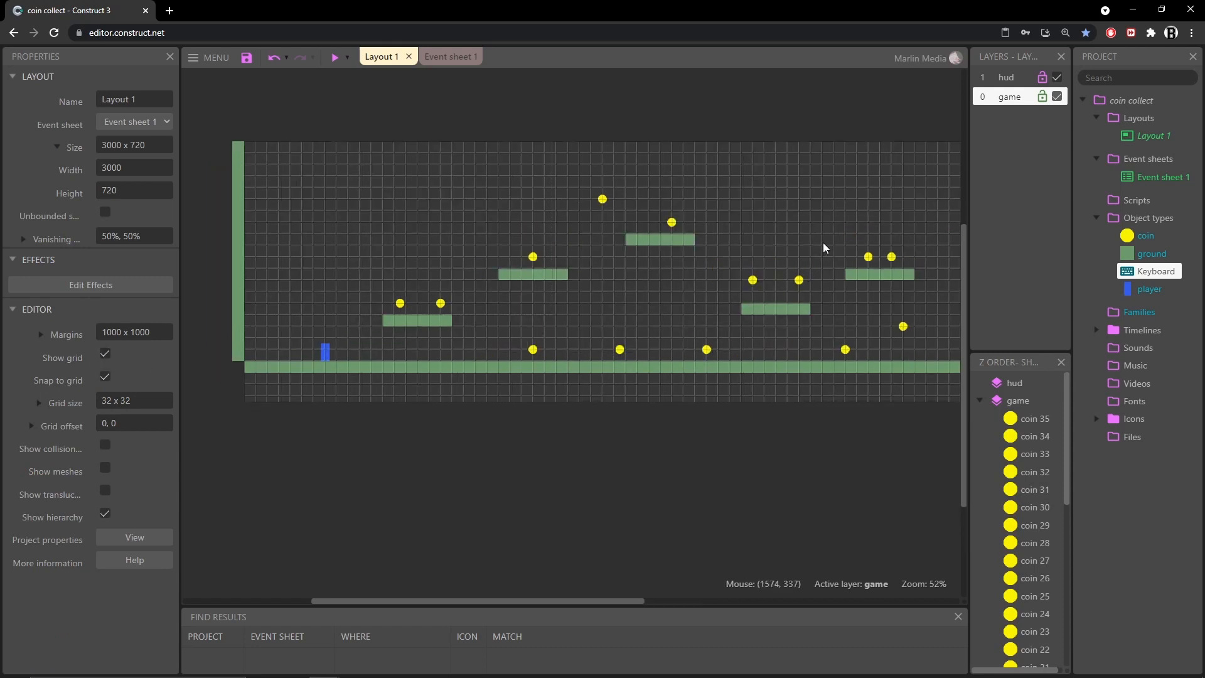
{"action": "middle_click_drag", "start_coordinate": [850, 214], "coordinate": [833, 262]}
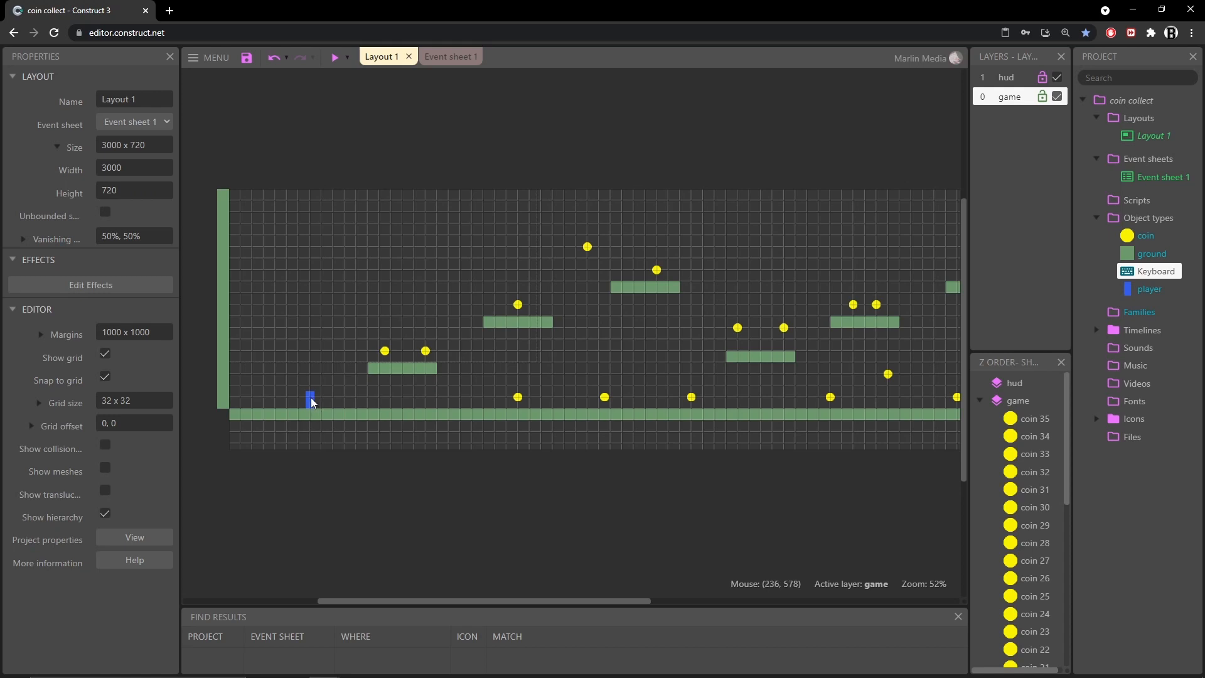
Preview the layout and move the player across the platforms collecting coins, then close the preview
{"action": "left_click", "coordinate": [334, 58]}
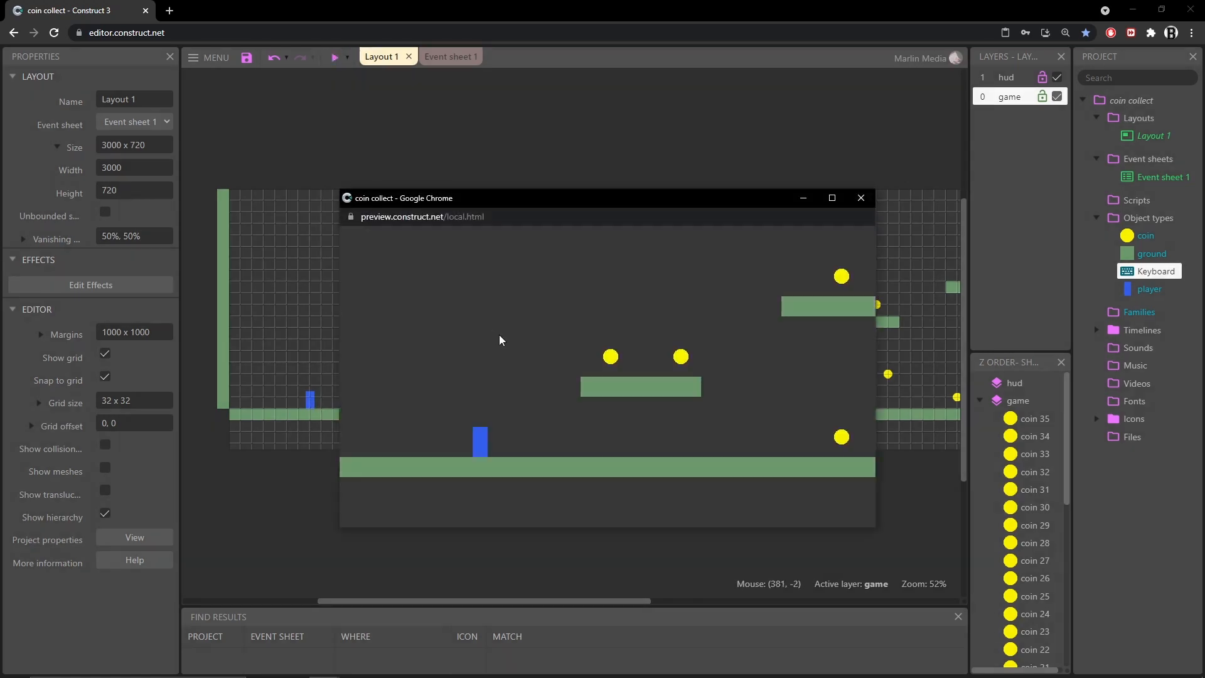
{"action": "key", "text": "Right"}
{"action": "key", "text": "Up"}
{"action": "key", "text": "Up"}
{"action": "key", "text": "Left"}
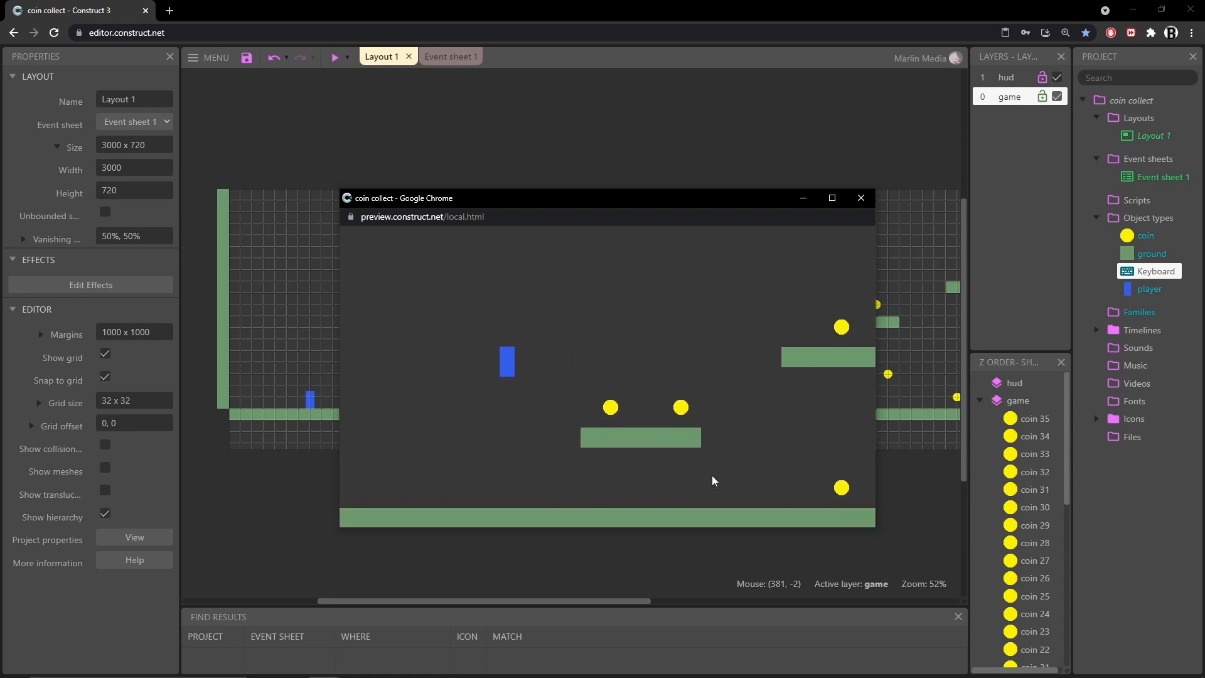
{"action": "key", "text": "Right"}
{"action": "key", "text": "Up"}
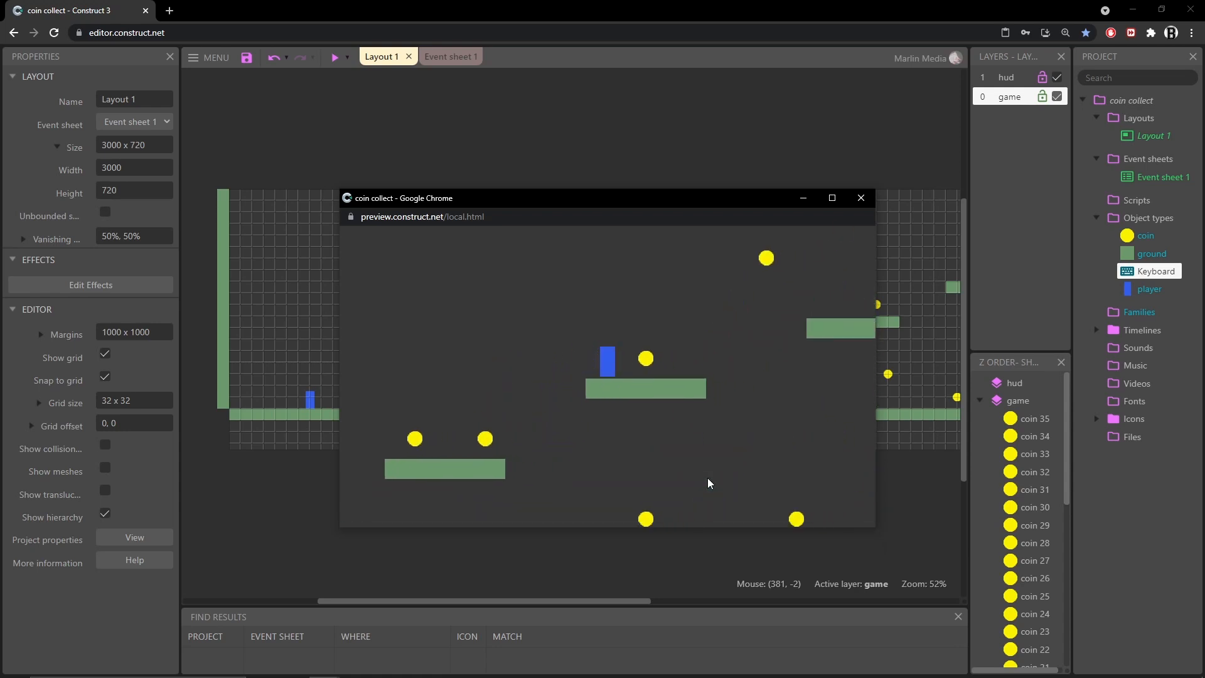
{"action": "key", "text": "Right"}
{"action": "key", "text": "Up"}
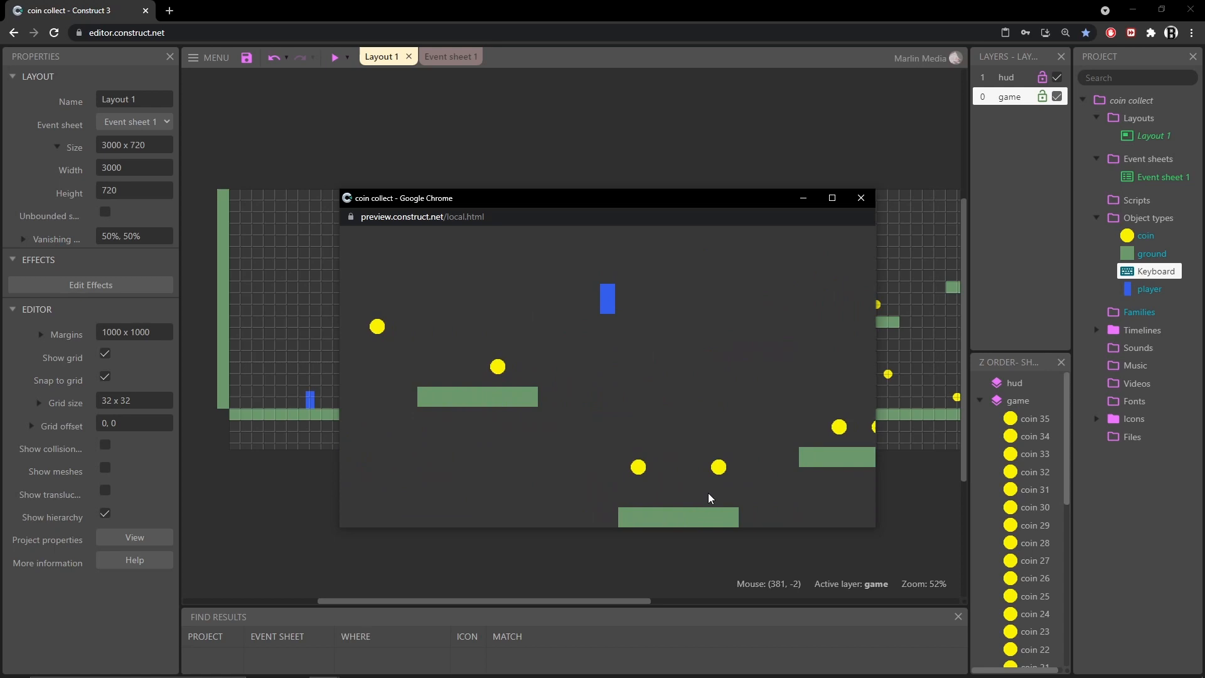
{"action": "key", "text": "Right"}
{"action": "key", "text": "Up"}
{"action": "key", "text": "Up"}
{"action": "key", "text": "Right"}
{"action": "key", "text": "Up"}
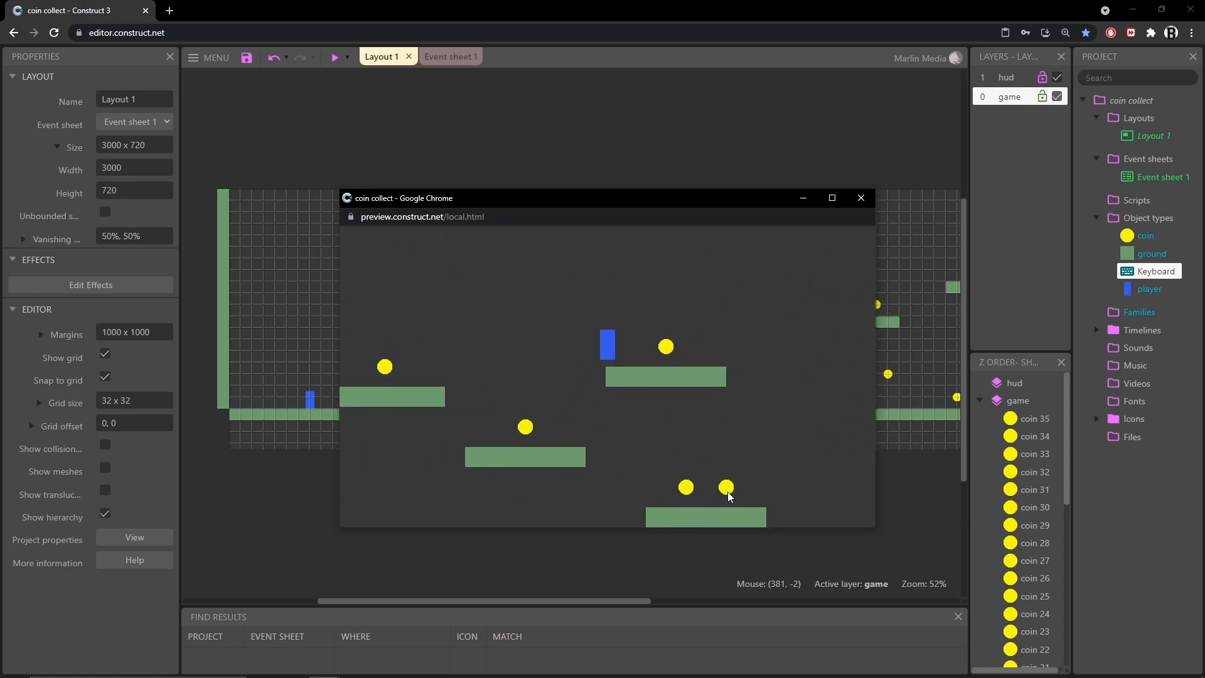
{"action": "key", "text": "Left"}
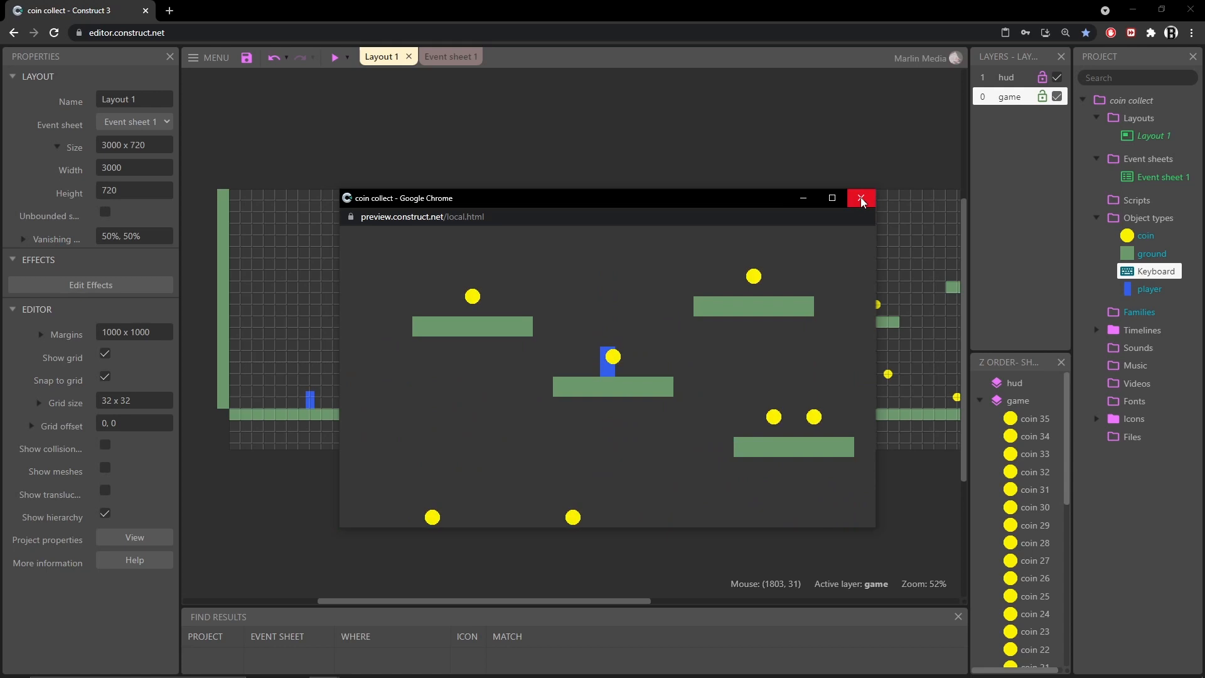
{"action": "left_click", "coordinate": [860, 198]}
Inspect a coin's properties and behaviors across the level, then save the project
{"action": "left_click", "coordinate": [385, 351]}
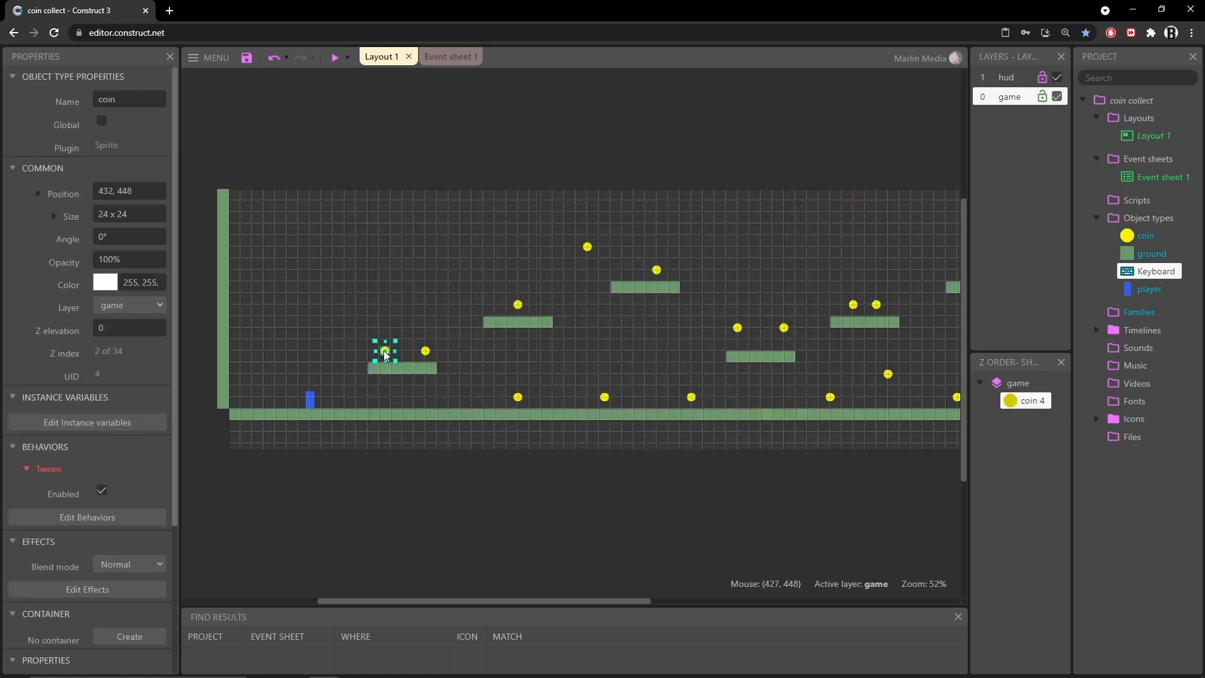
{"action": "scroll", "coordinate": [392, 393], "scroll_direction": "up", "scroll_amount": 6, "text": "ctrl"}
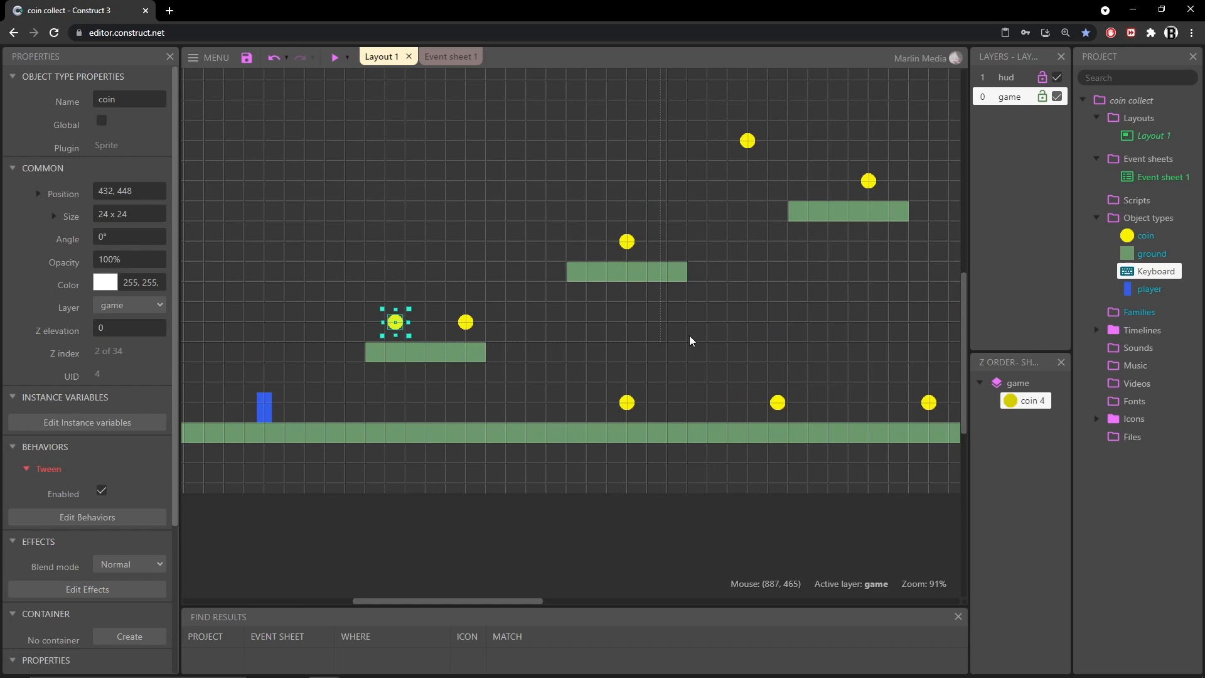
{"action": "scroll", "coordinate": [688, 339], "scroll_direction": "down", "scroll_amount": 6, "text": "ctrl"}
{"action": "scroll", "coordinate": [467, 354], "scroll_direction": "down", "scroll_amount": 2, "text": "ctrl"}
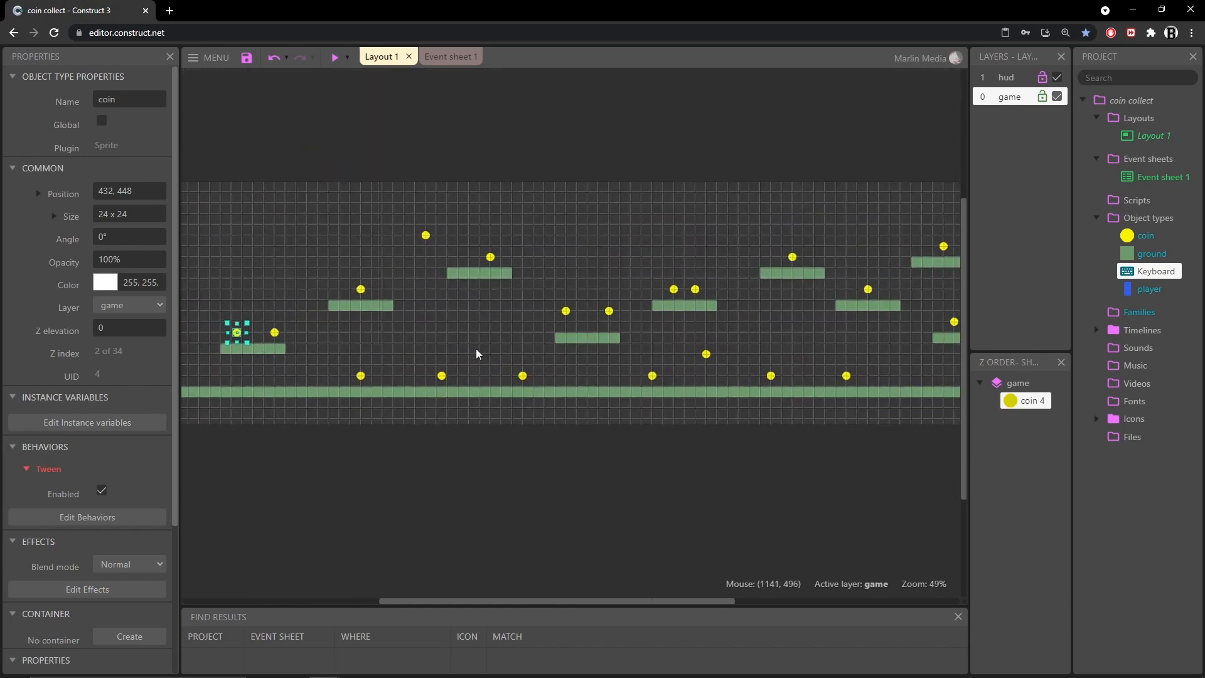
{"action": "scroll", "coordinate": [525, 381], "scroll_direction": "down", "scroll_amount": 2, "text": "ctrl"}
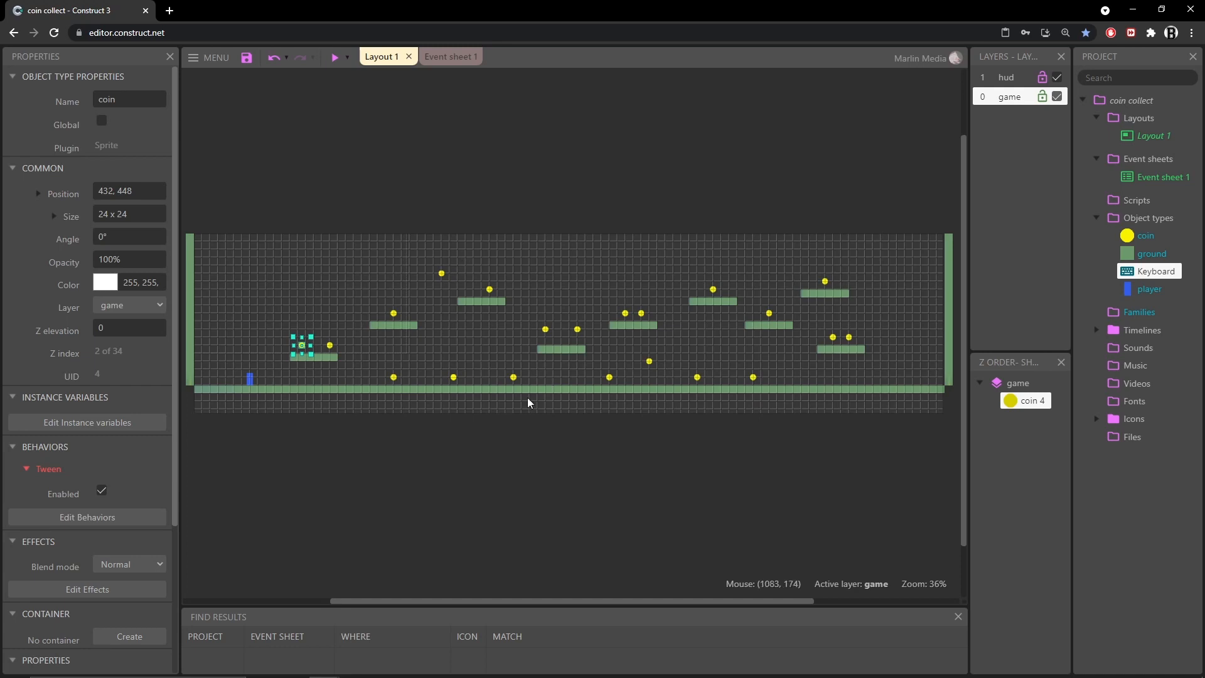
{"action": "left_click", "coordinate": [899, 307]}
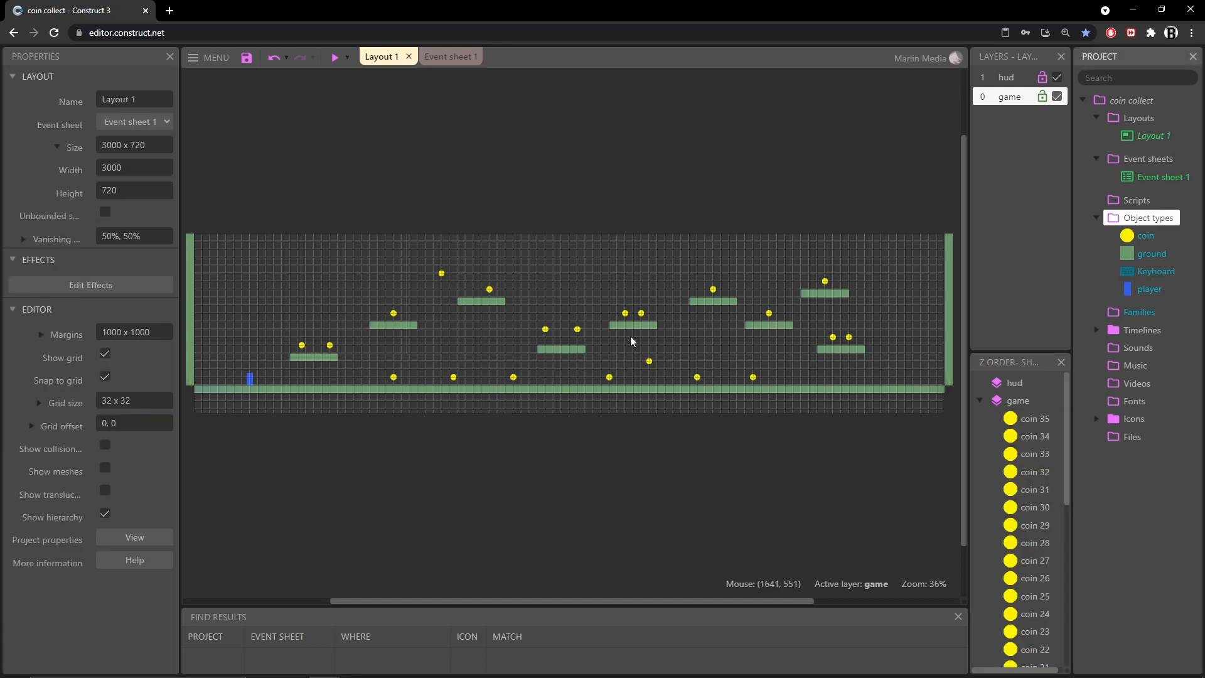
{"action": "left_click", "coordinate": [246, 57]}
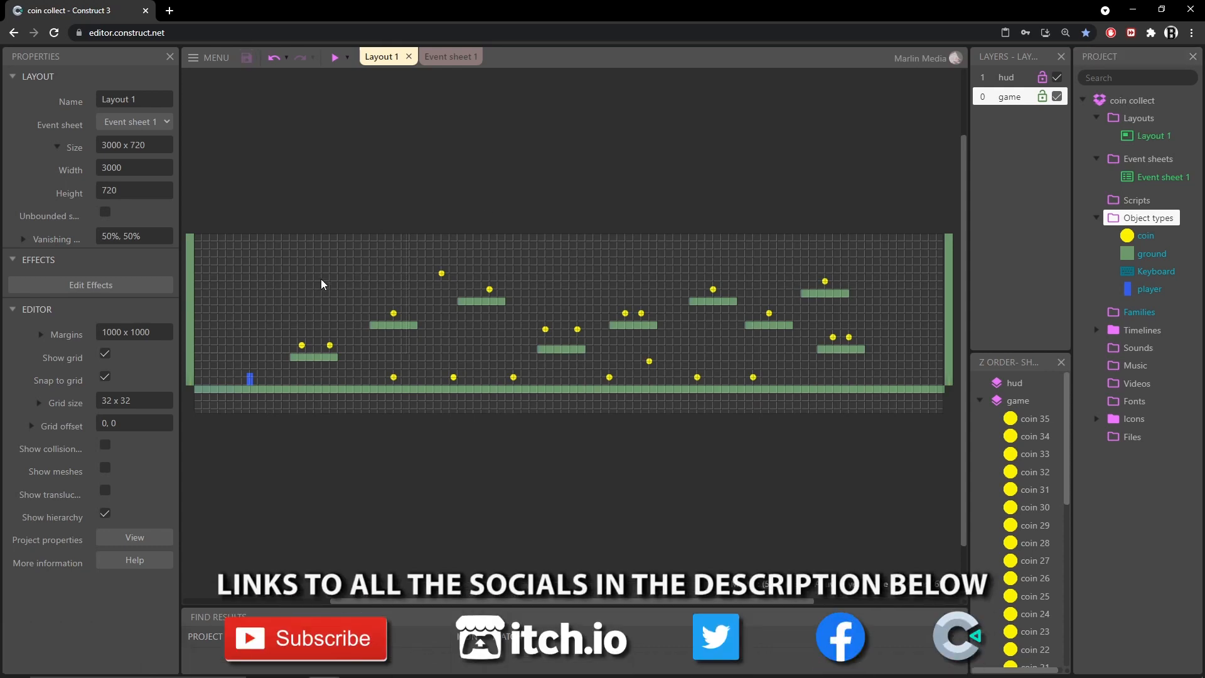
Insert a Text object on the hud layer near the layout's top-left corner
{"action": "middle_click_drag", "start_coordinate": [246, 284], "coordinate": [514, 313]}
{"action": "scroll", "coordinate": [511, 311], "scroll_direction": "up", "scroll_amount": 5, "text": "ctrl"}
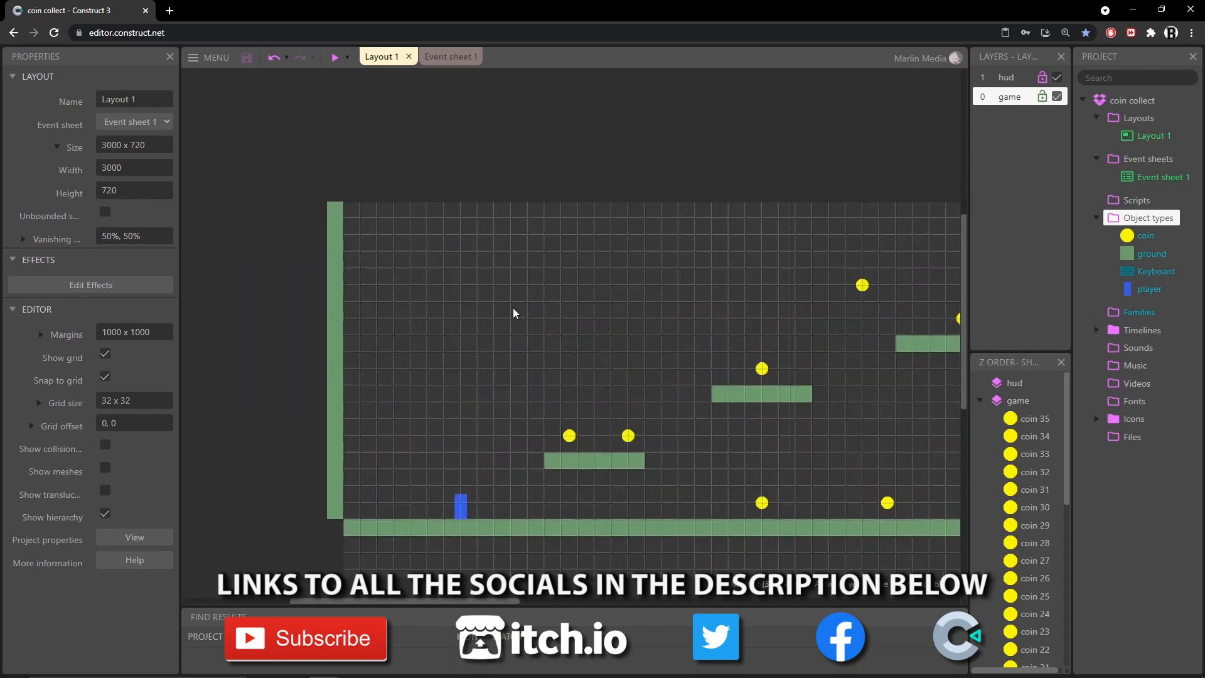
{"action": "middle_click_drag", "start_coordinate": [540, 334], "coordinate": [538, 332]}
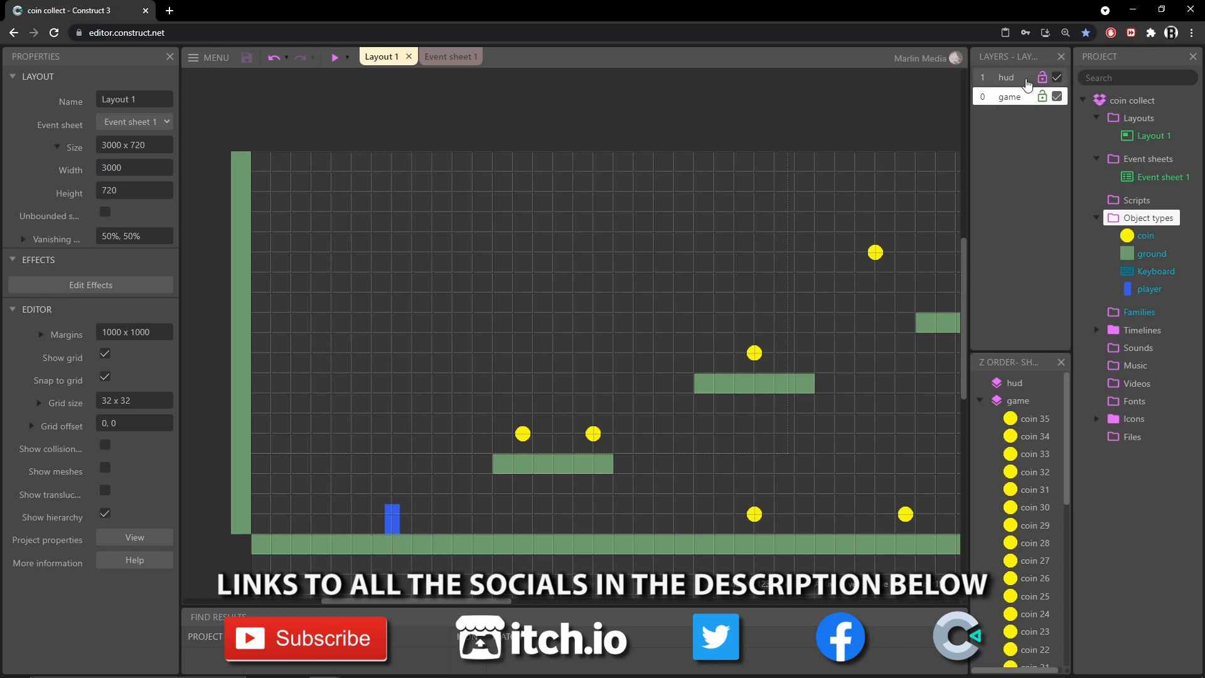
{"action": "left_click", "coordinate": [1026, 84]}
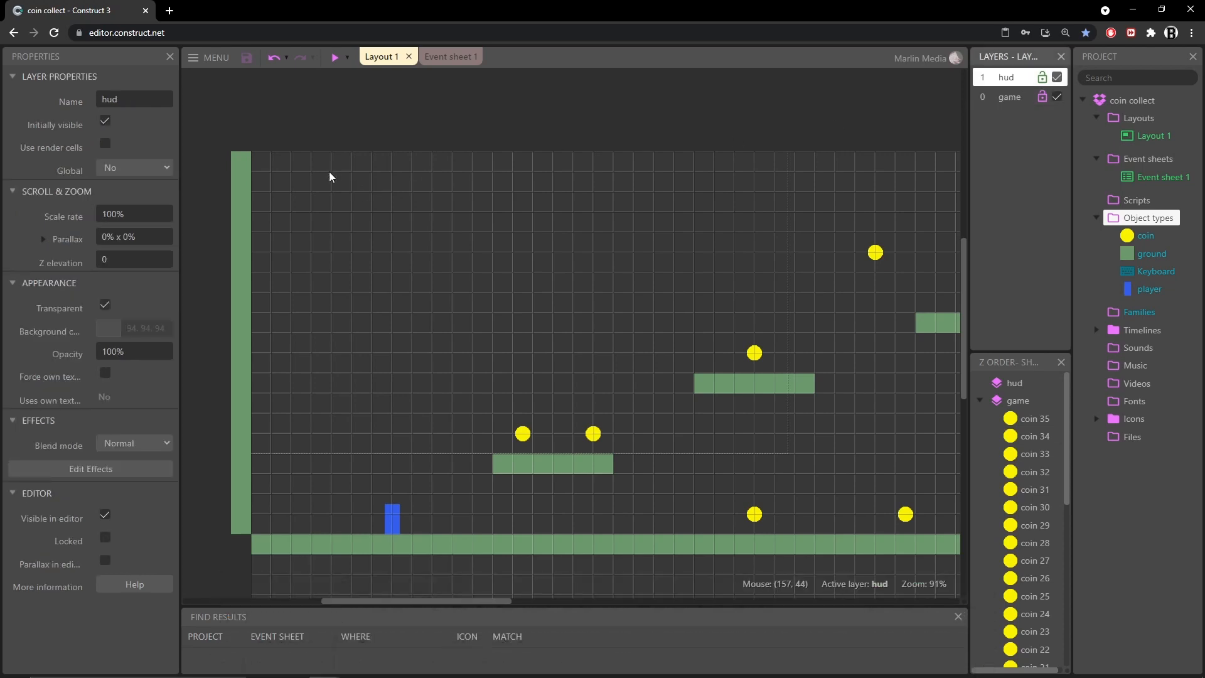
{"action": "double_click", "coordinate": [267, 180]}
{"action": "scroll", "coordinate": [514, 339], "scroll_direction": "down", "scroll_amount": 3}
{"action": "left_click", "coordinate": [500, 402]}
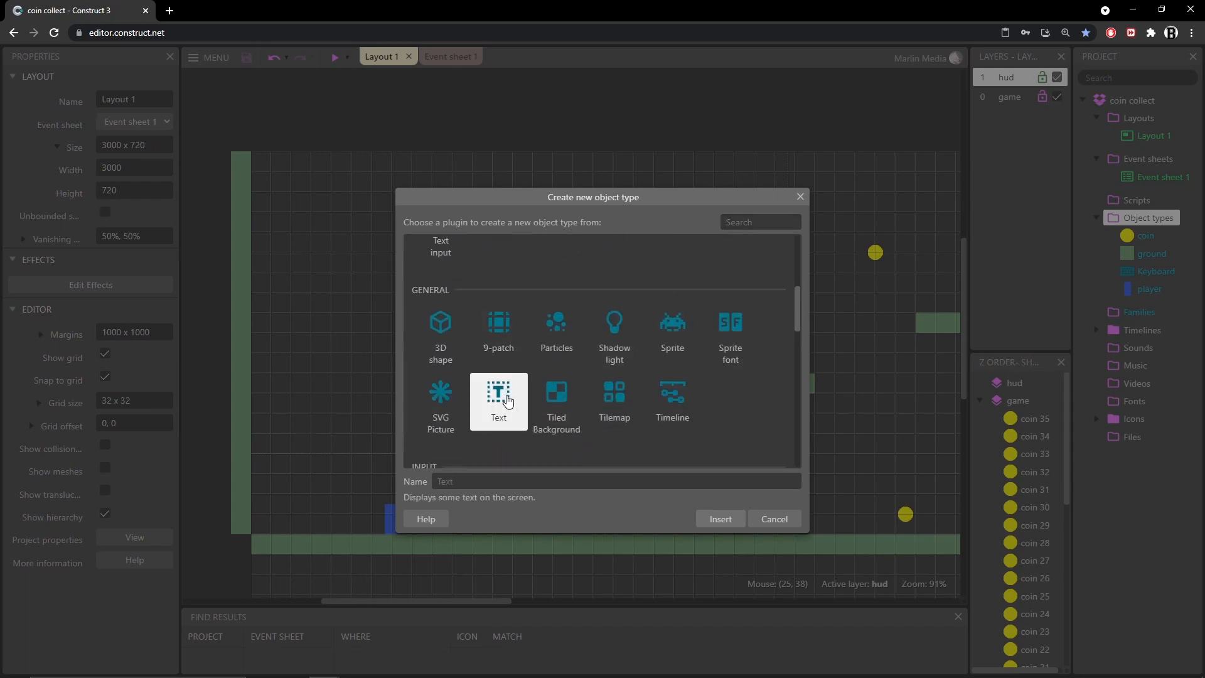
{"action": "double_click", "coordinate": [500, 402]}
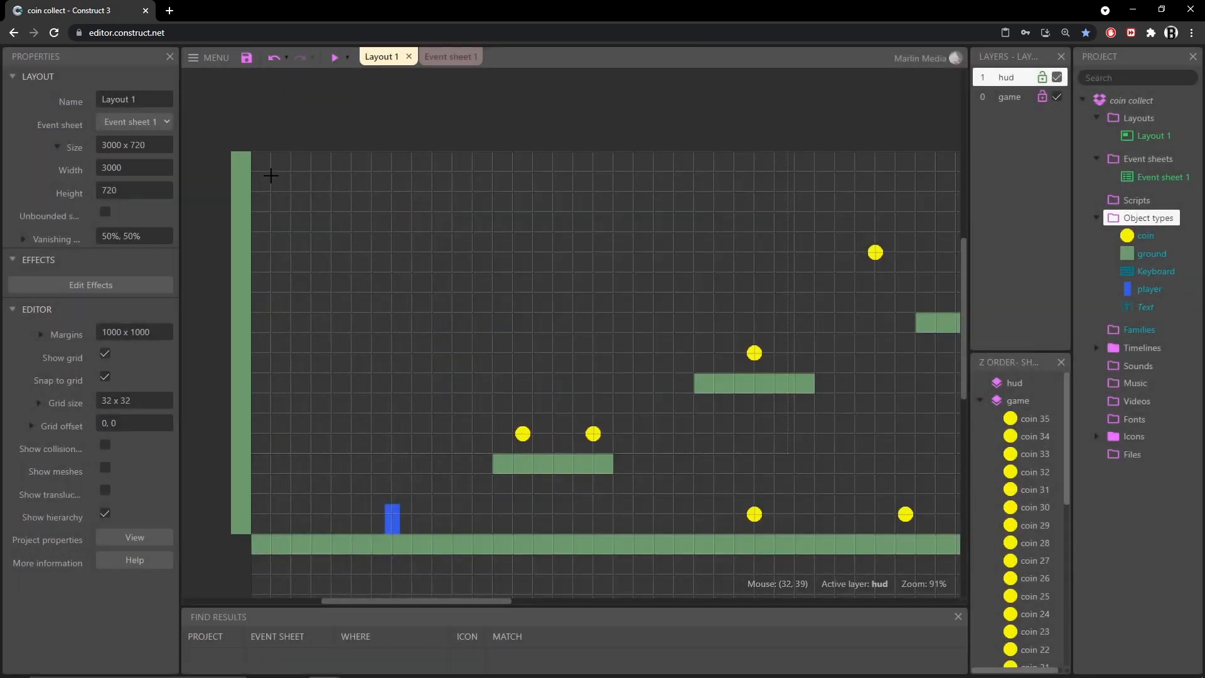
{"action": "left_click", "coordinate": [272, 181]}
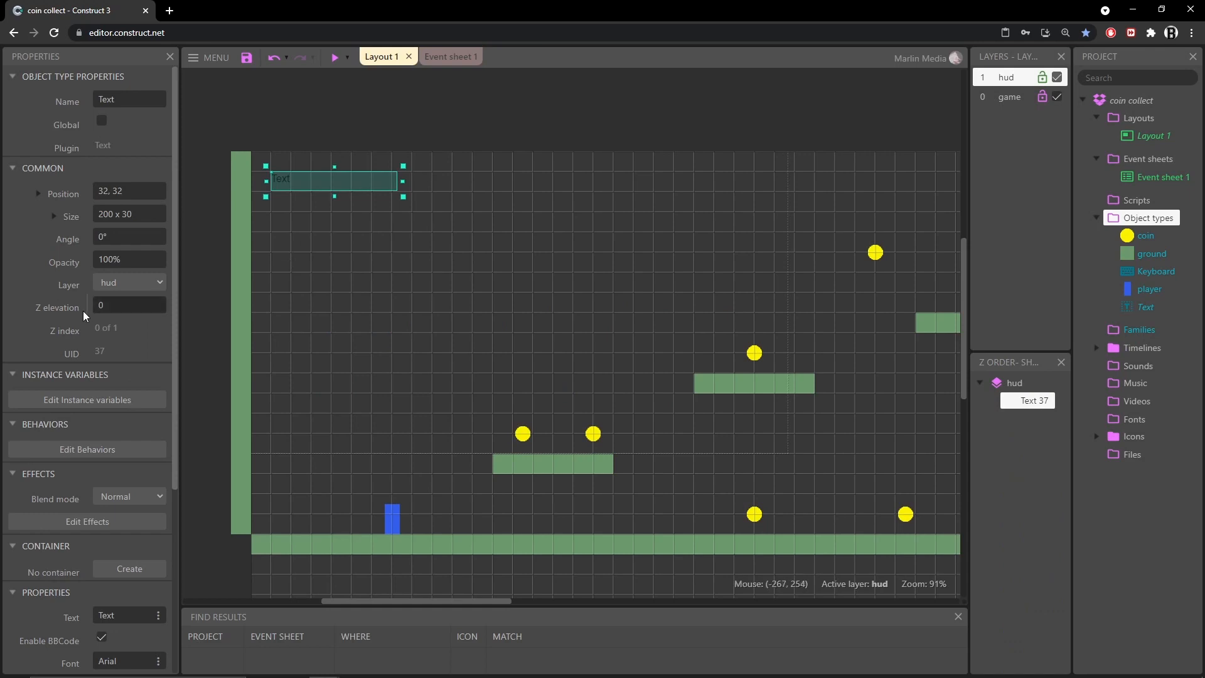
Set the text object's text to COINS: 25
{"action": "scroll", "coordinate": [83, 315], "scroll_direction": "down", "scroll_amount": 3}
{"action": "scroll", "coordinate": [84, 316], "scroll_direction": "down", "scroll_amount": 1}
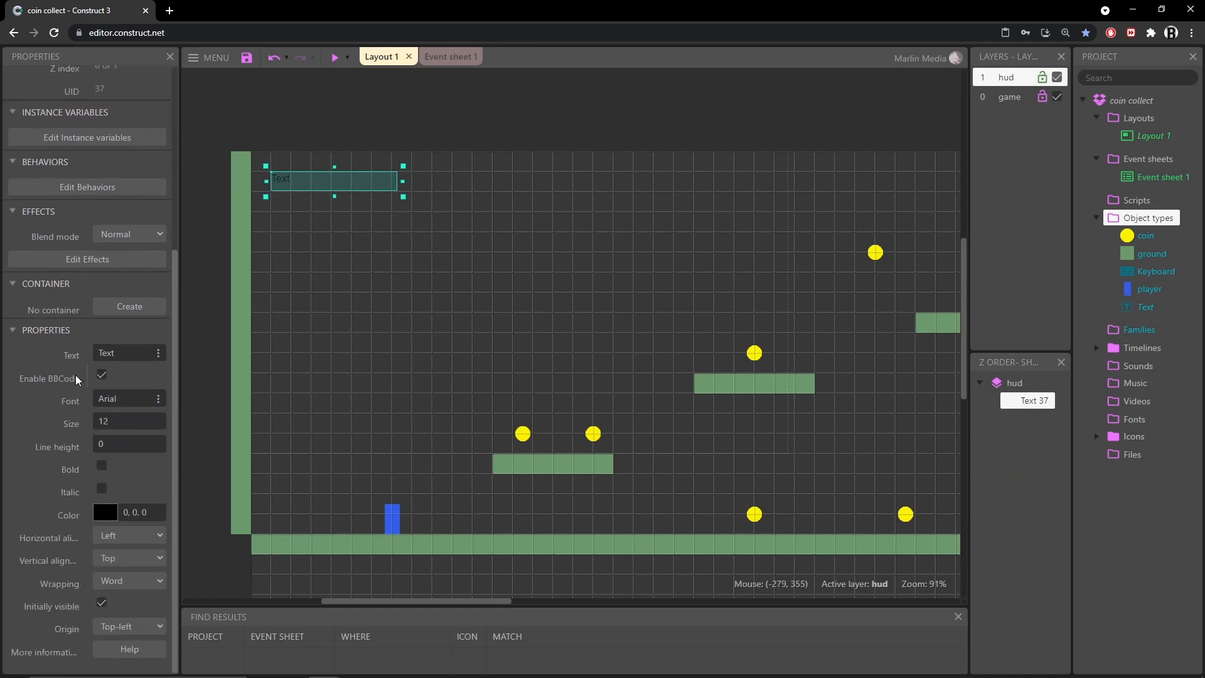
{"action": "left_click", "coordinate": [136, 355]}
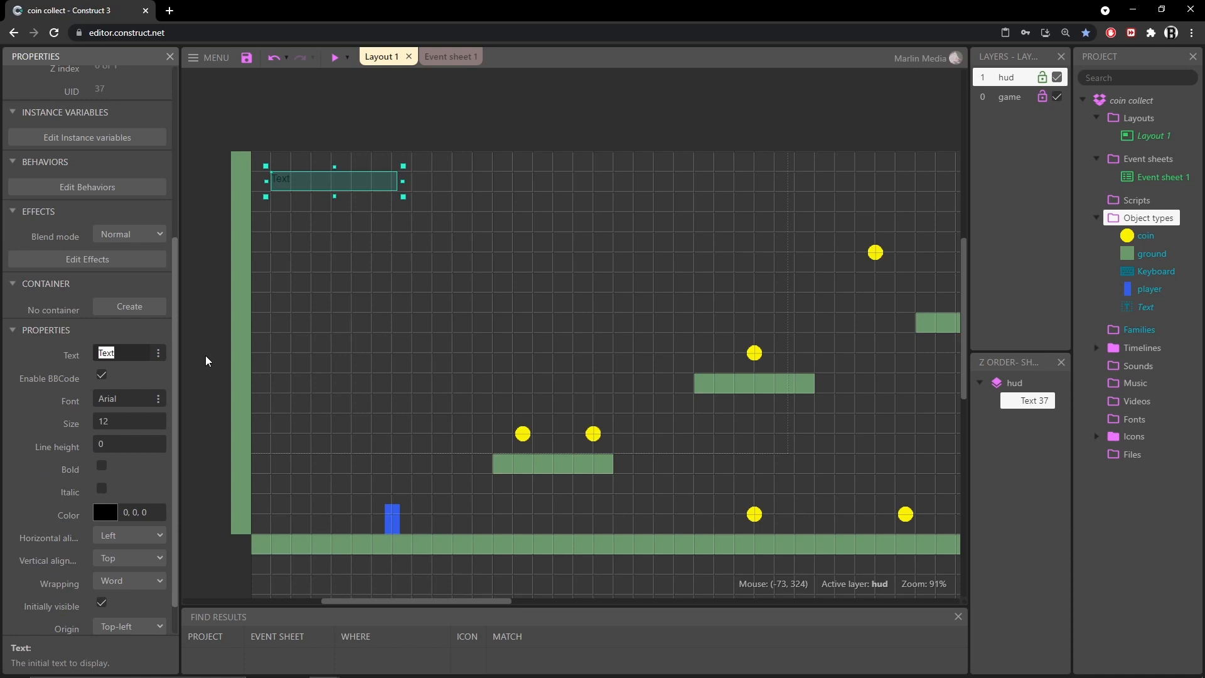
{"action": "type", "text": "COINS: 25"}
{"action": "left_click", "coordinate": [47, 426]}
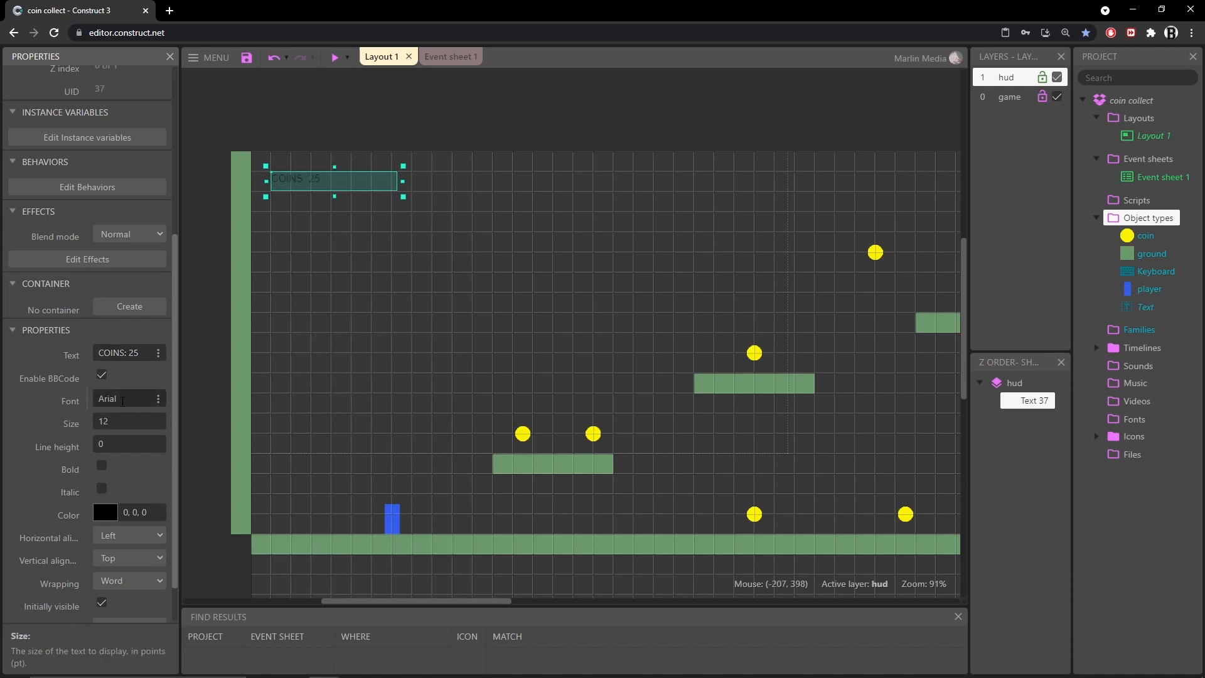
Set the text size to 25 and enlarge the text box slightly to fit
{"action": "left_click", "coordinate": [126, 397]}
{"action": "left_click", "coordinate": [123, 424]}
{"action": "type", "text": "2"}
{"action": "left_click", "coordinate": [172, 459]}
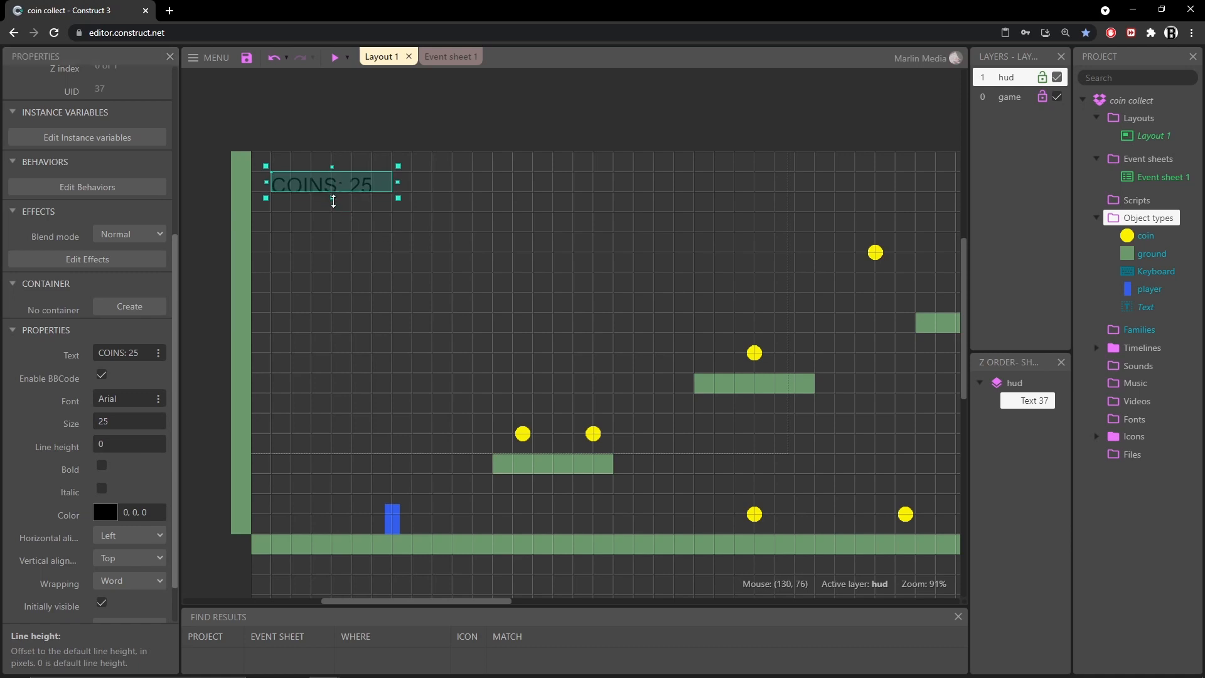
{"action": "left_click_drag", "start_coordinate": [334, 199], "coordinate": [333, 207]}
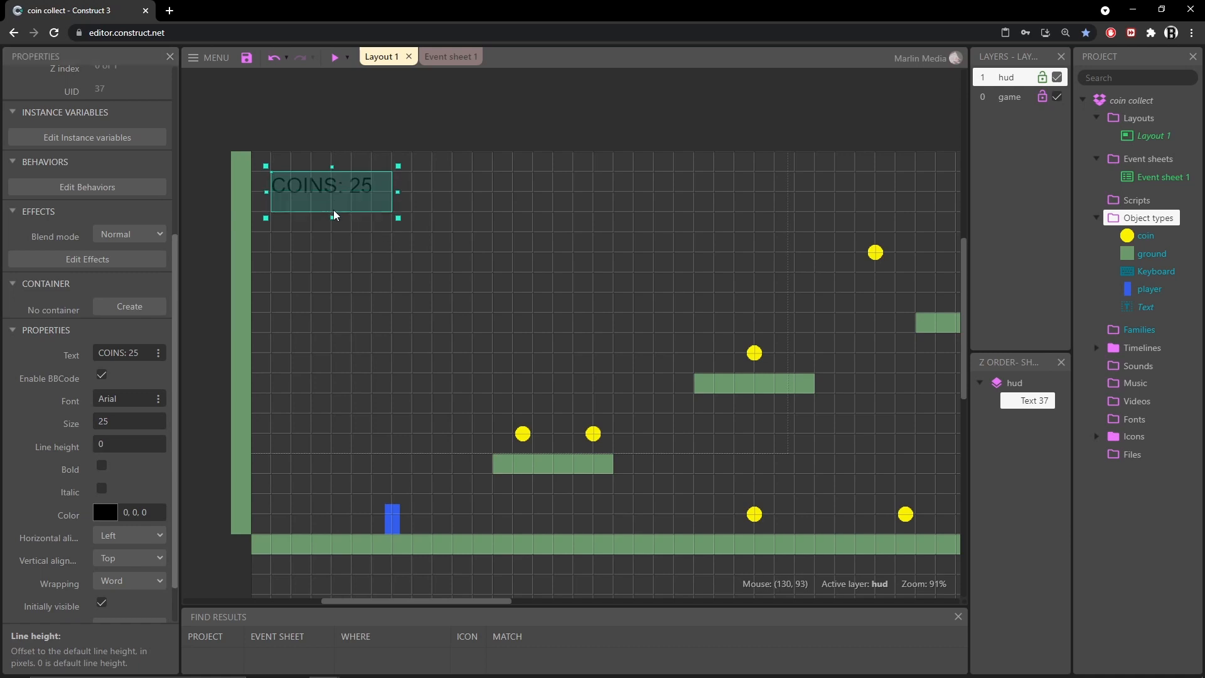
Set the text color to white (255, 255, 255)
{"action": "left_click", "coordinate": [106, 514]}
{"action": "left_click_drag", "start_coordinate": [116, 382], "coordinate": [71, 303]}
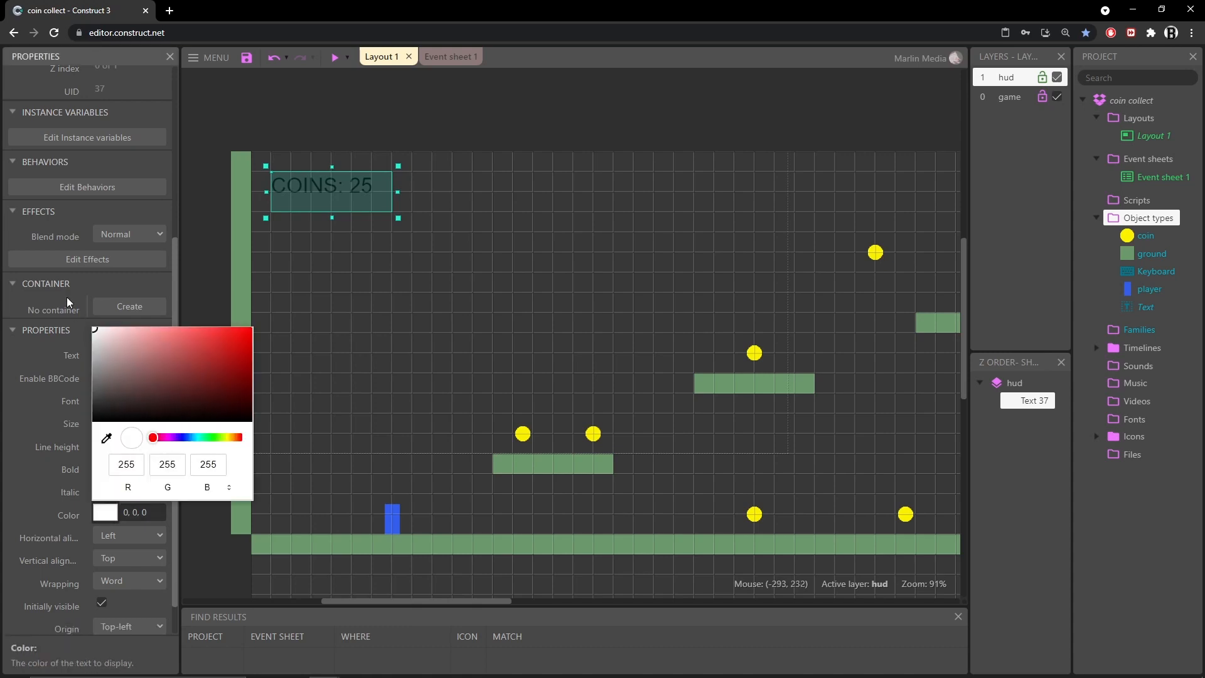
{"action": "left_click", "coordinate": [22, 494]}
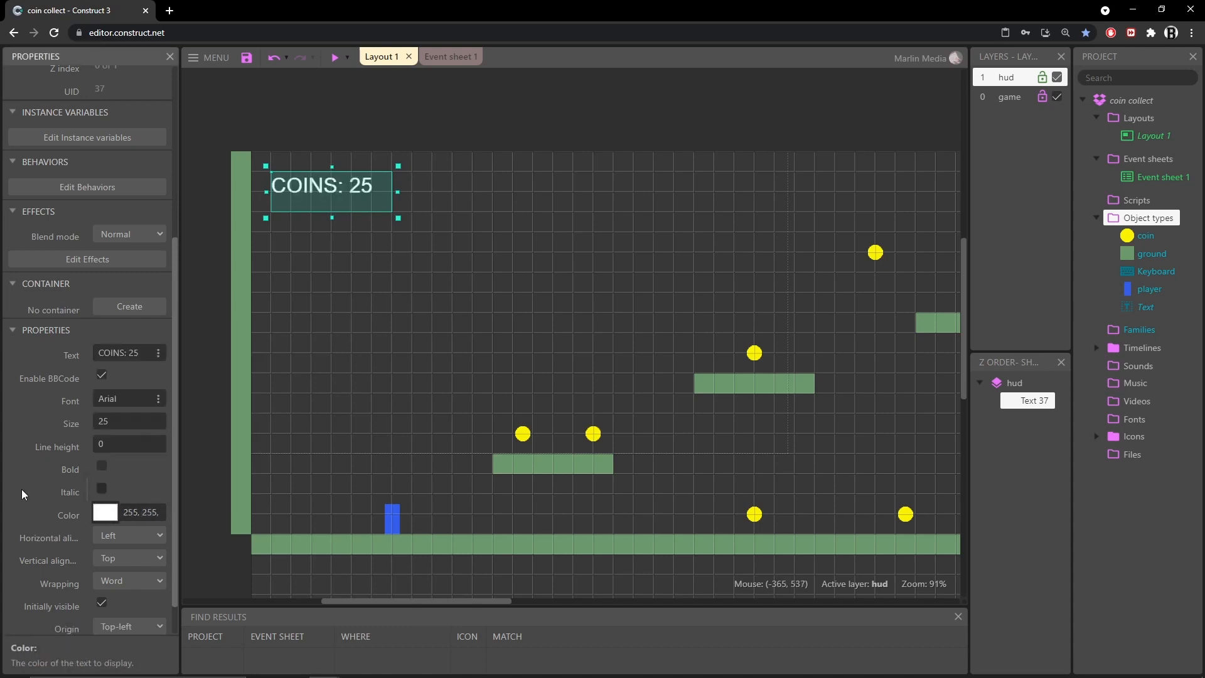
Preview the game and move the player around the level to check the on-screen COINS text
{"action": "scroll", "coordinate": [20, 494], "scroll_direction": "down", "scroll_amount": 1}
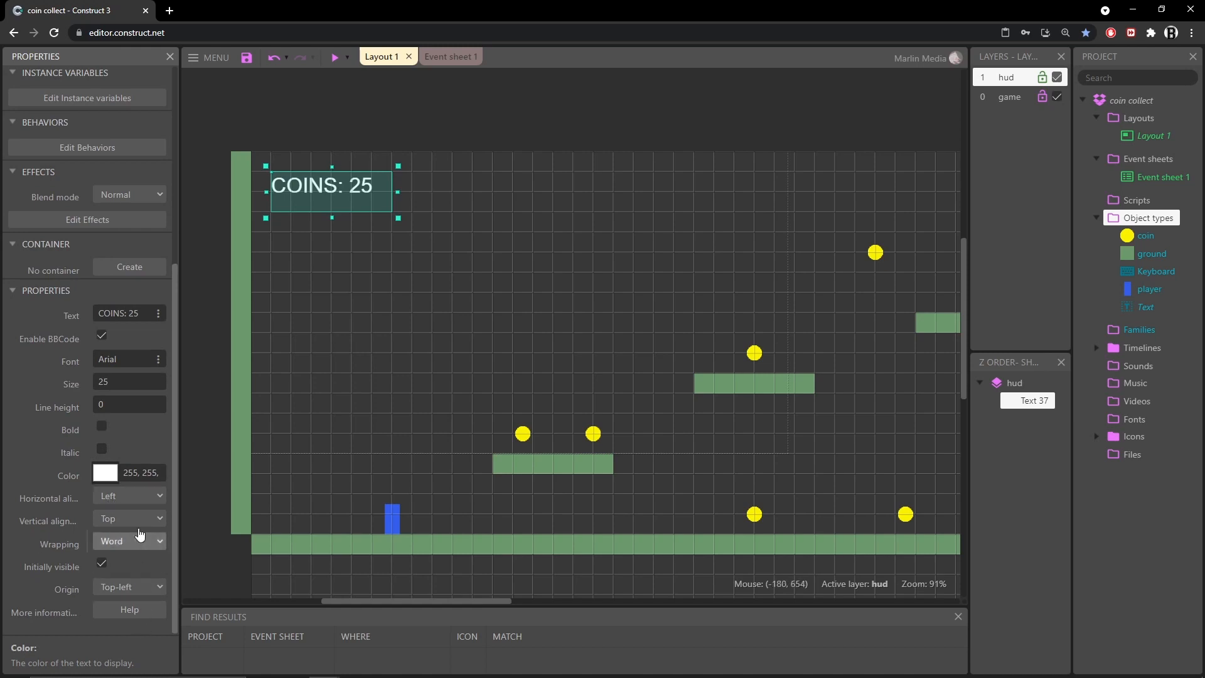
{"action": "left_click", "coordinate": [335, 58]}
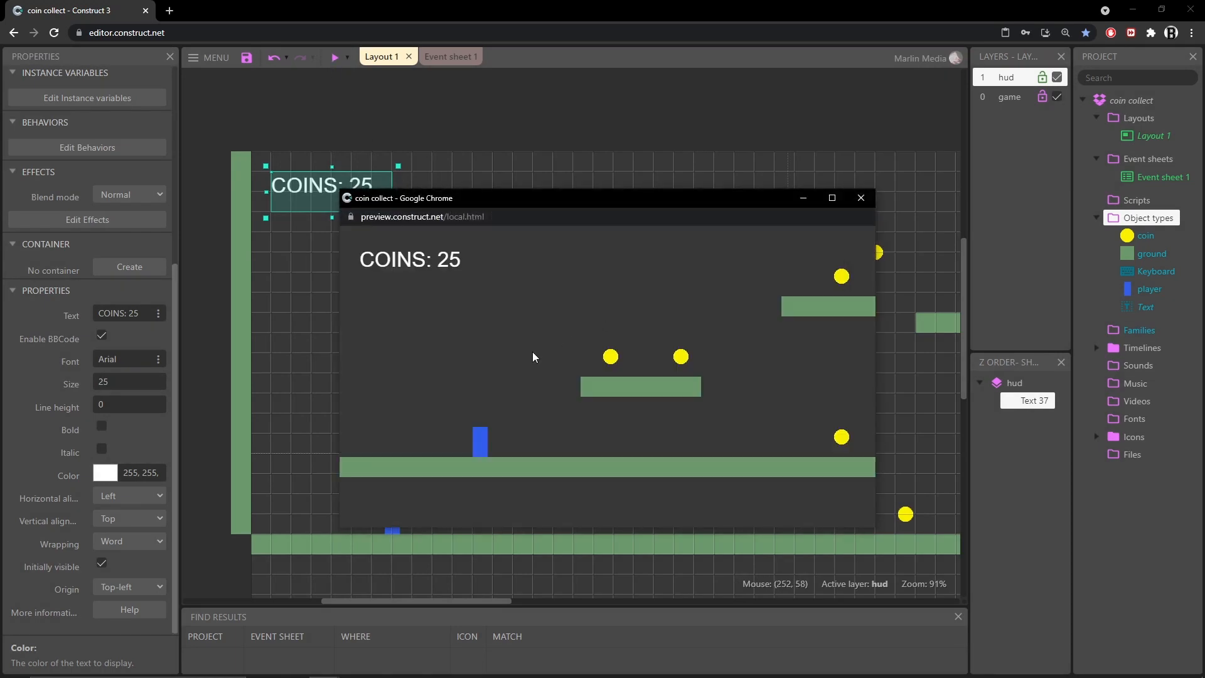
{"action": "key", "text": "Right"}
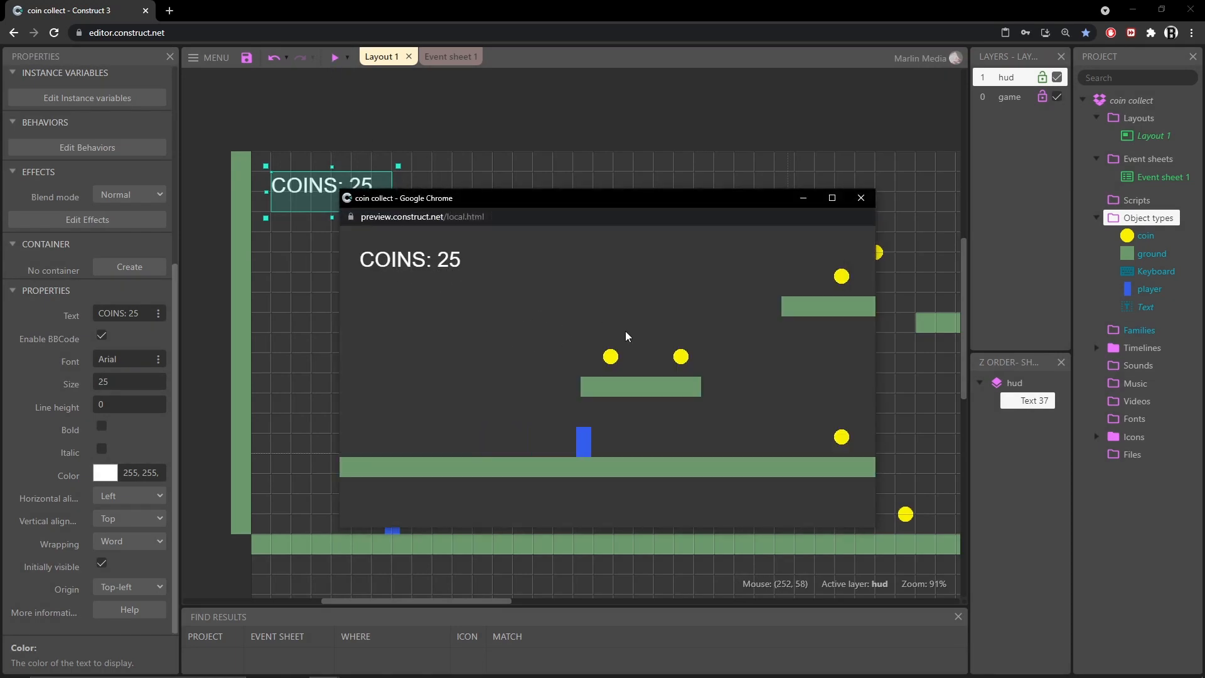
{"action": "key", "text": "Up"}
{"action": "key", "text": "Right"}
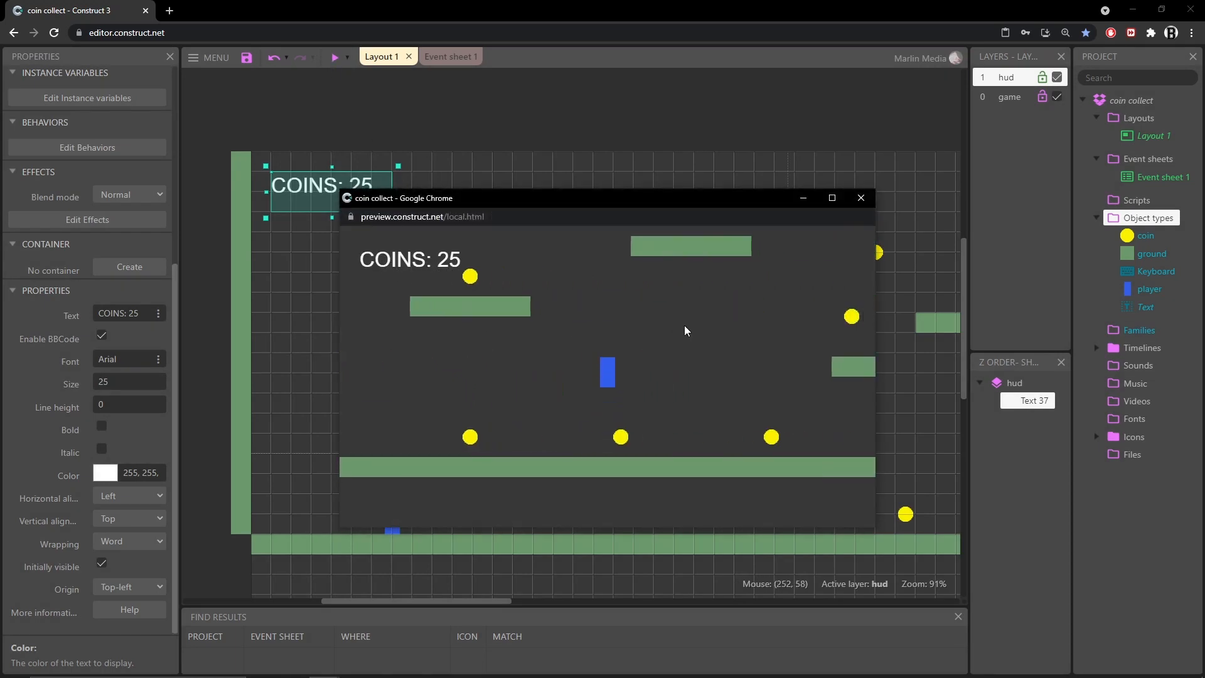
{"action": "key", "text": "Up"}
{"action": "key", "text": "Right"}
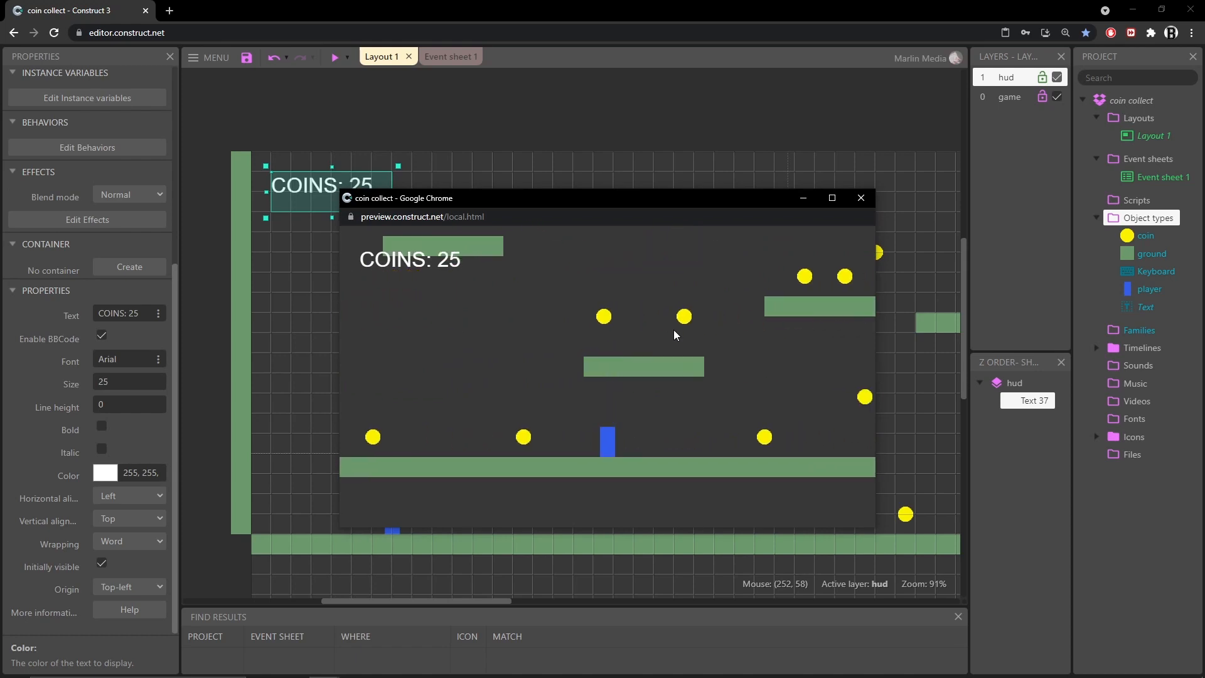
{"action": "key", "text": "Right"}
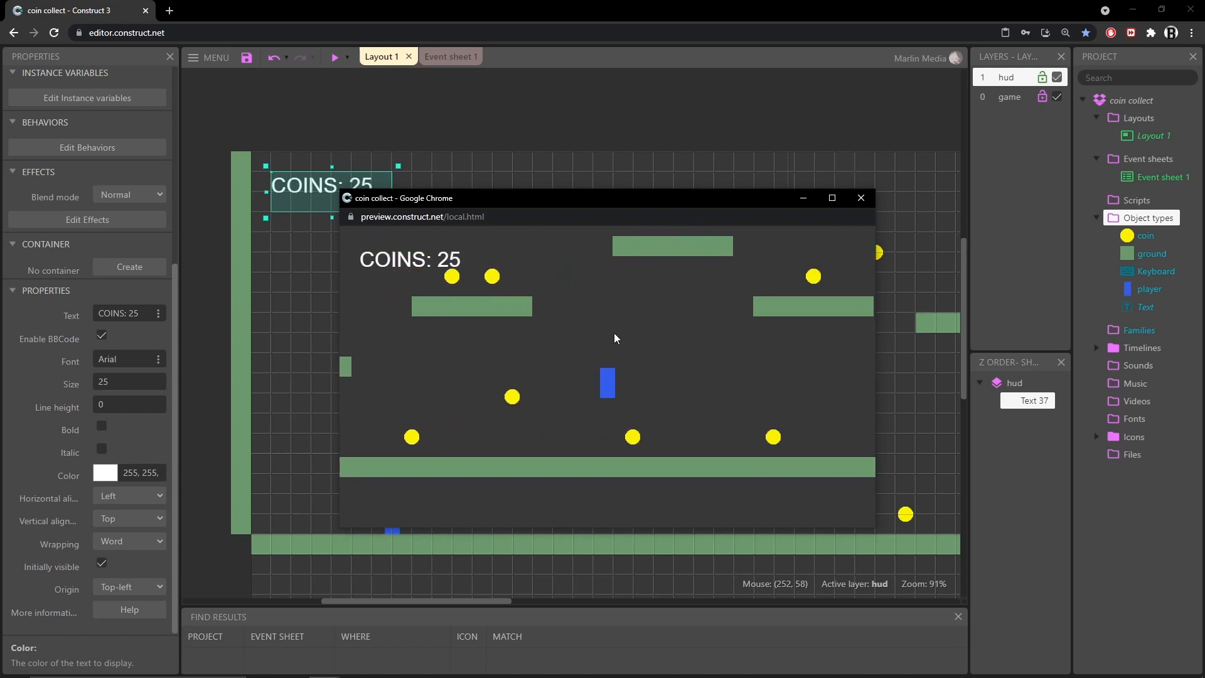
{"action": "key", "text": "Right"}
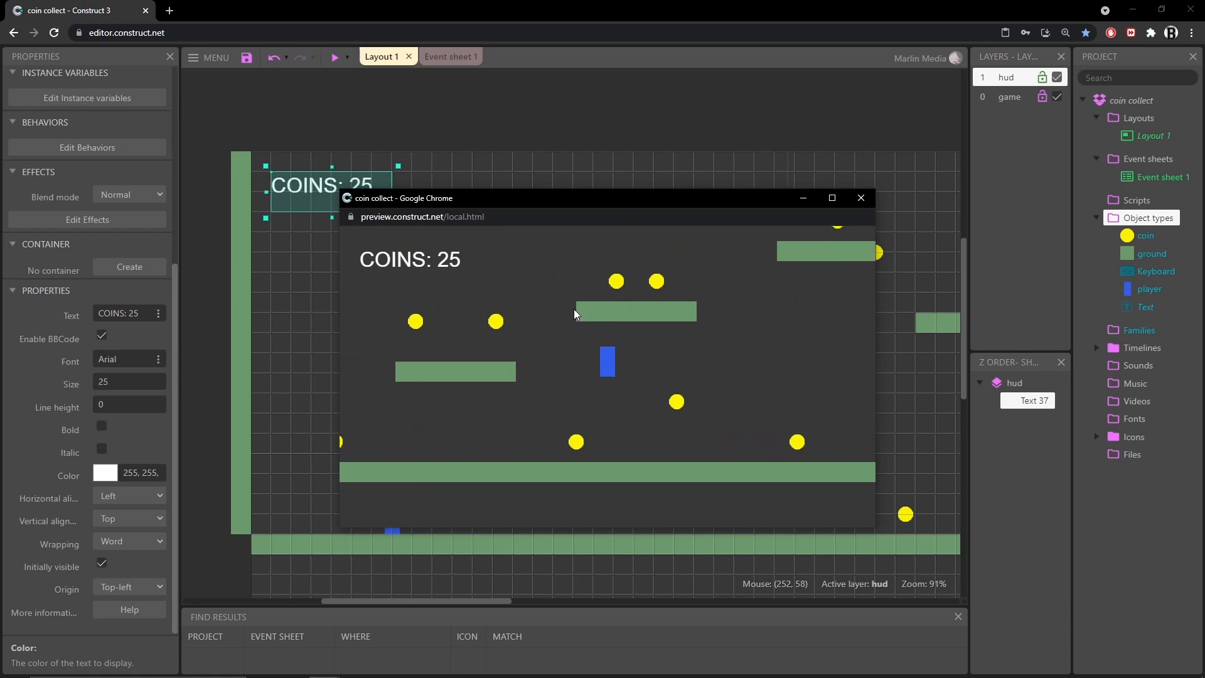
{"action": "key", "text": "Left"}
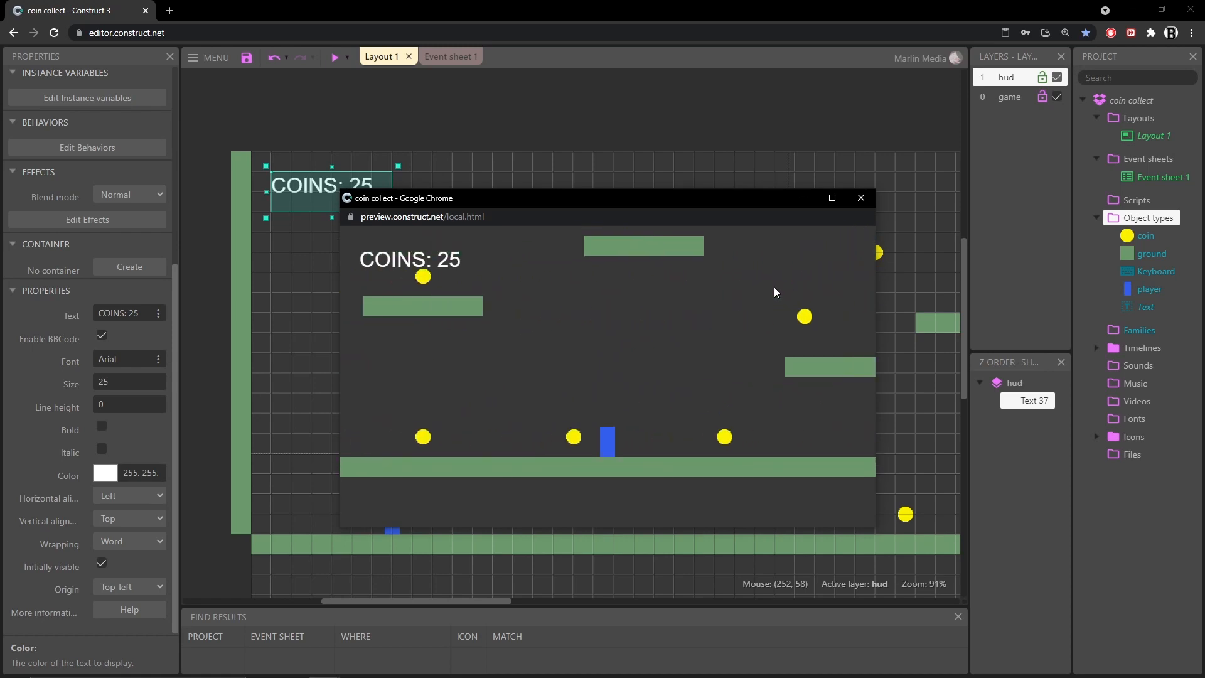
{"action": "key", "text": "Up"}
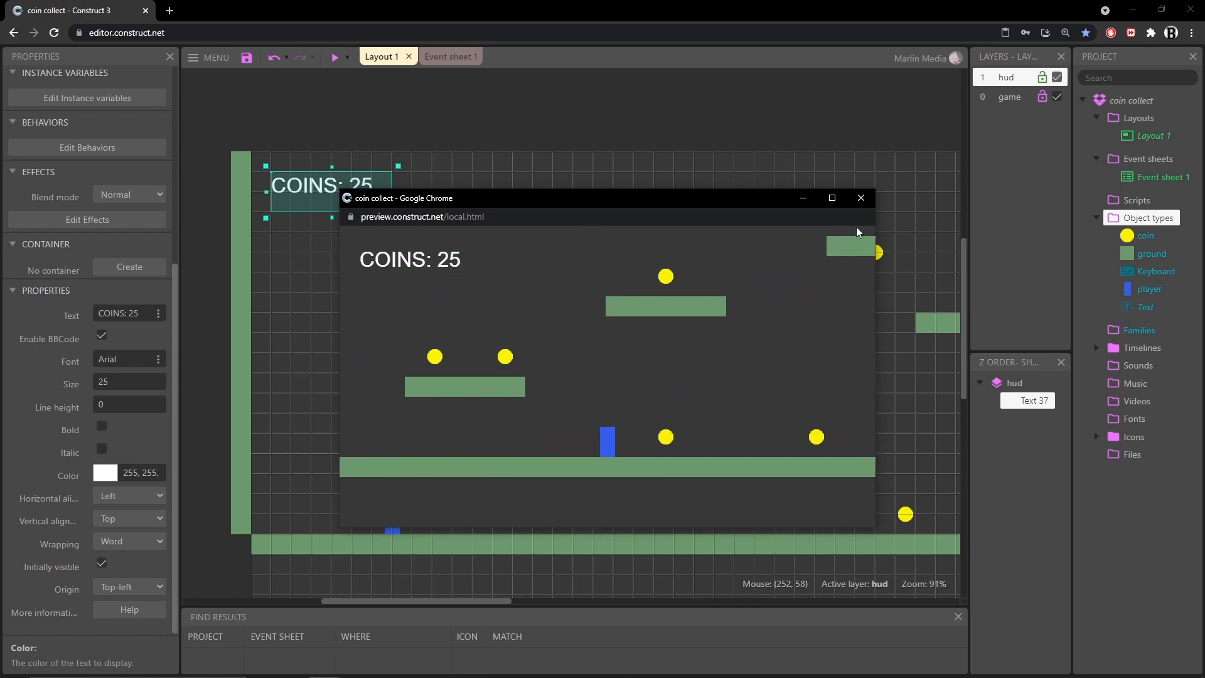
{"action": "left_click", "coordinate": [860, 198]}
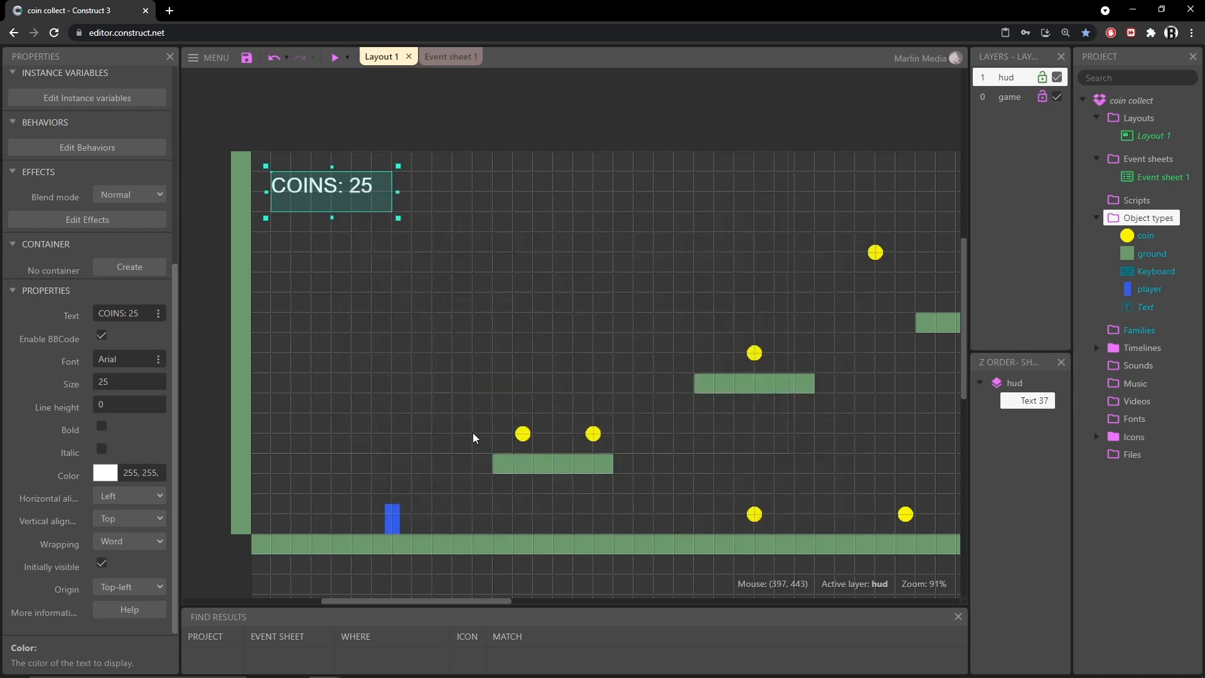
Clone the coin object type
{"action": "mouse_move", "coordinate": [527, 435]}
{"action": "left_mouse_down"}
{"action": "mouse_move", "coordinate": [371, 191]}
{"action": "mouse_move", "coordinate": [536, 434]}
{"action": "left_mouse_up"}
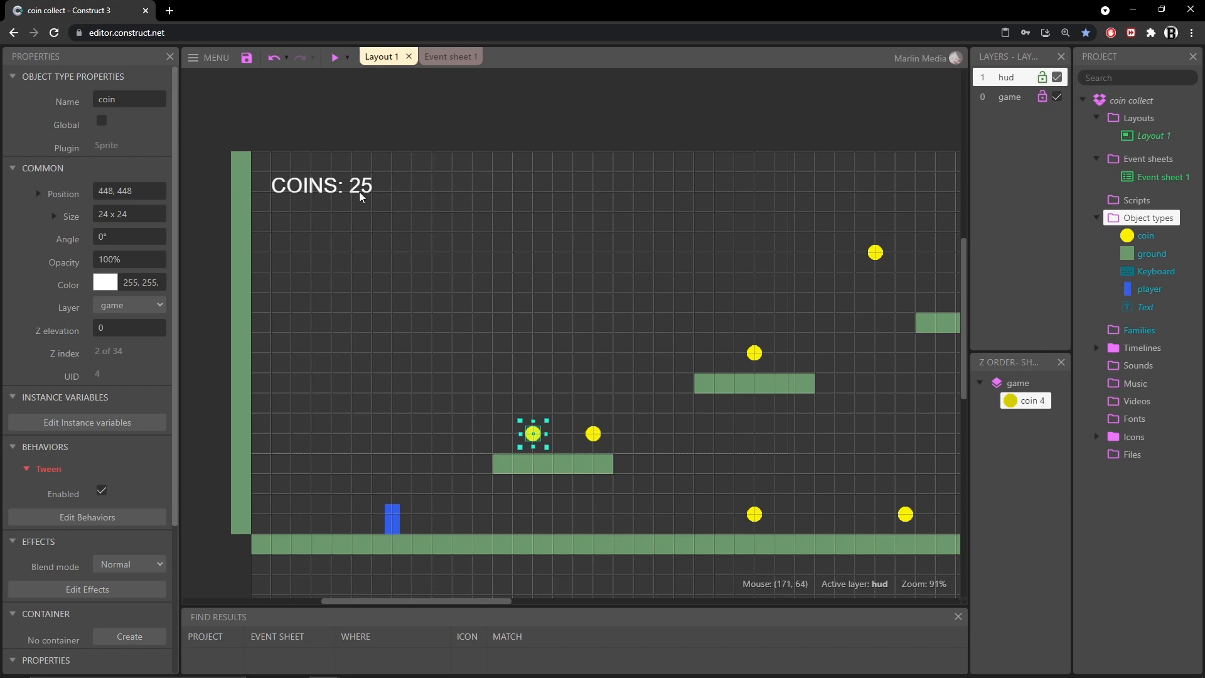
{"action": "left_click", "coordinate": [54, 471]}
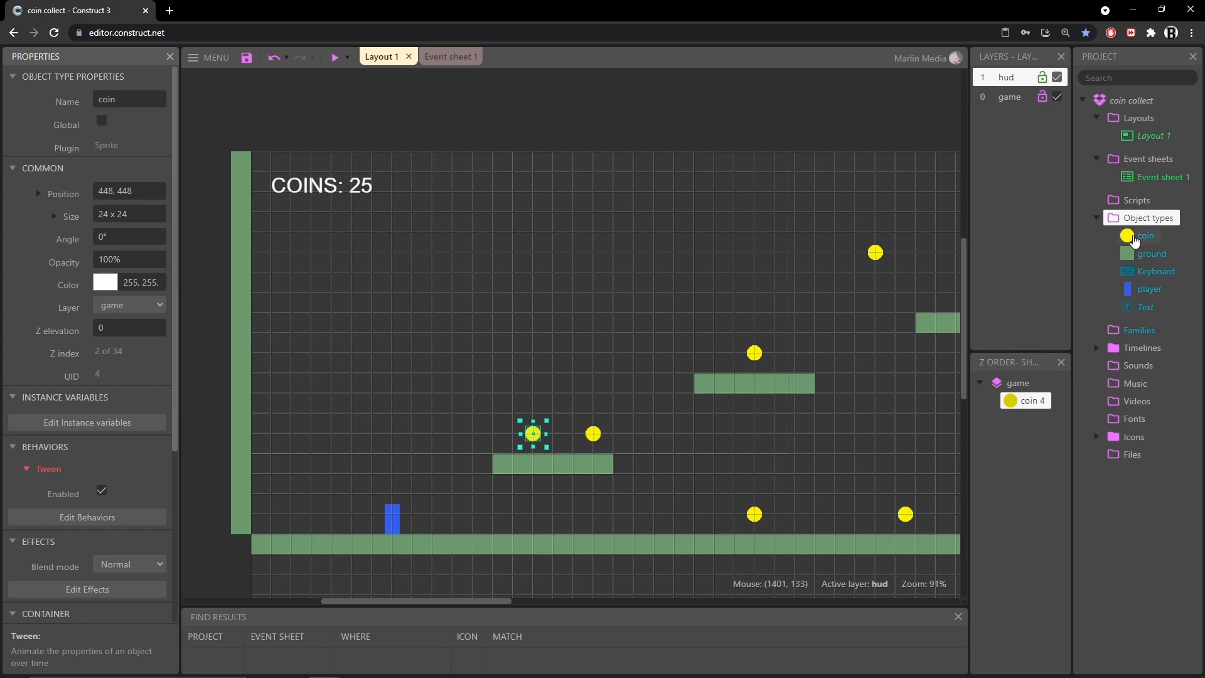
{"action": "left_click", "coordinate": [1135, 239]}
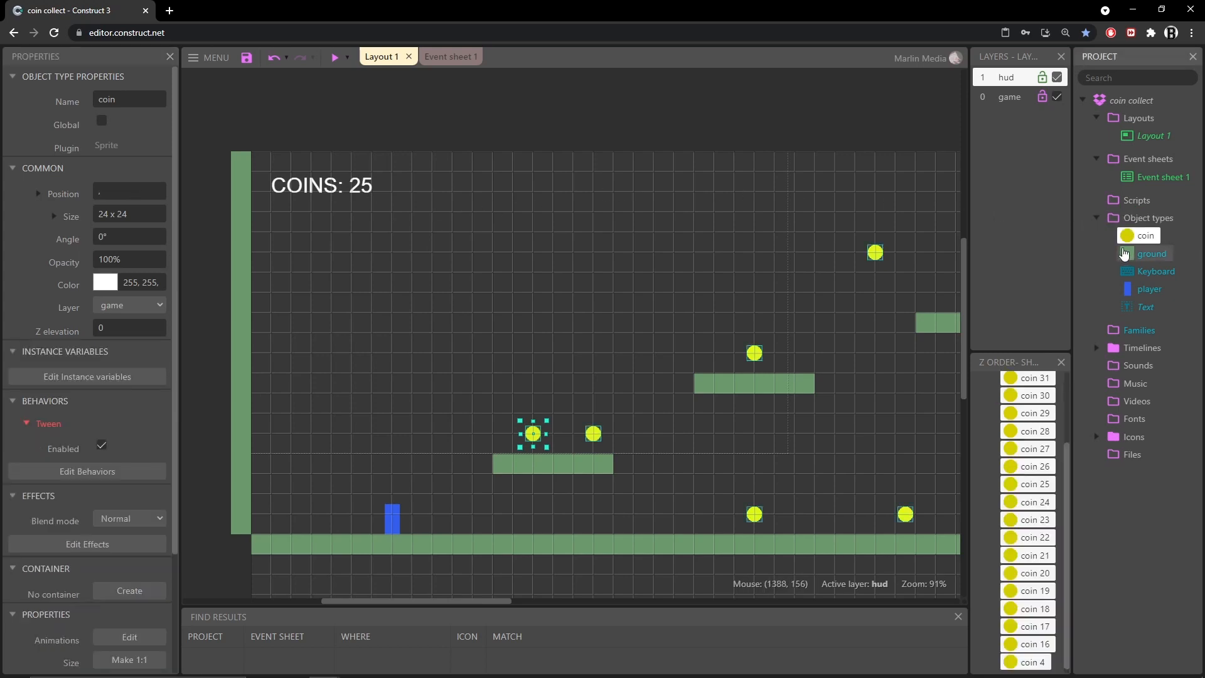
{"action": "right_click", "coordinate": [1128, 238]}
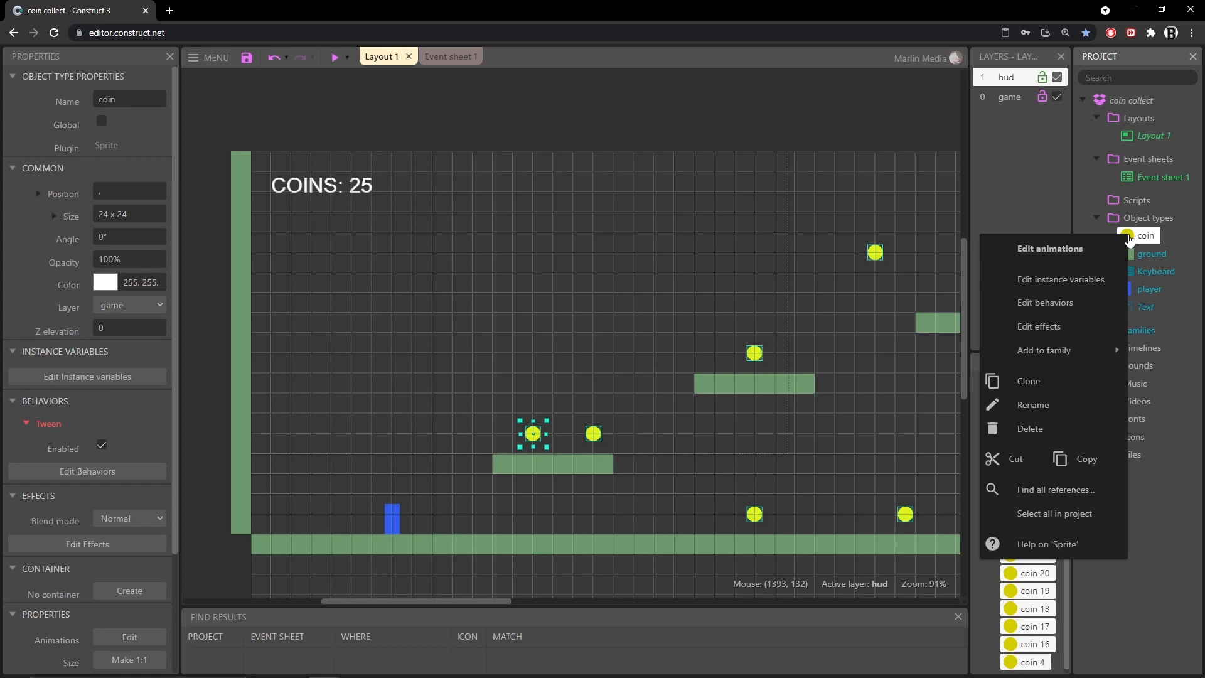
{"action": "left_click", "coordinate": [1029, 380]}
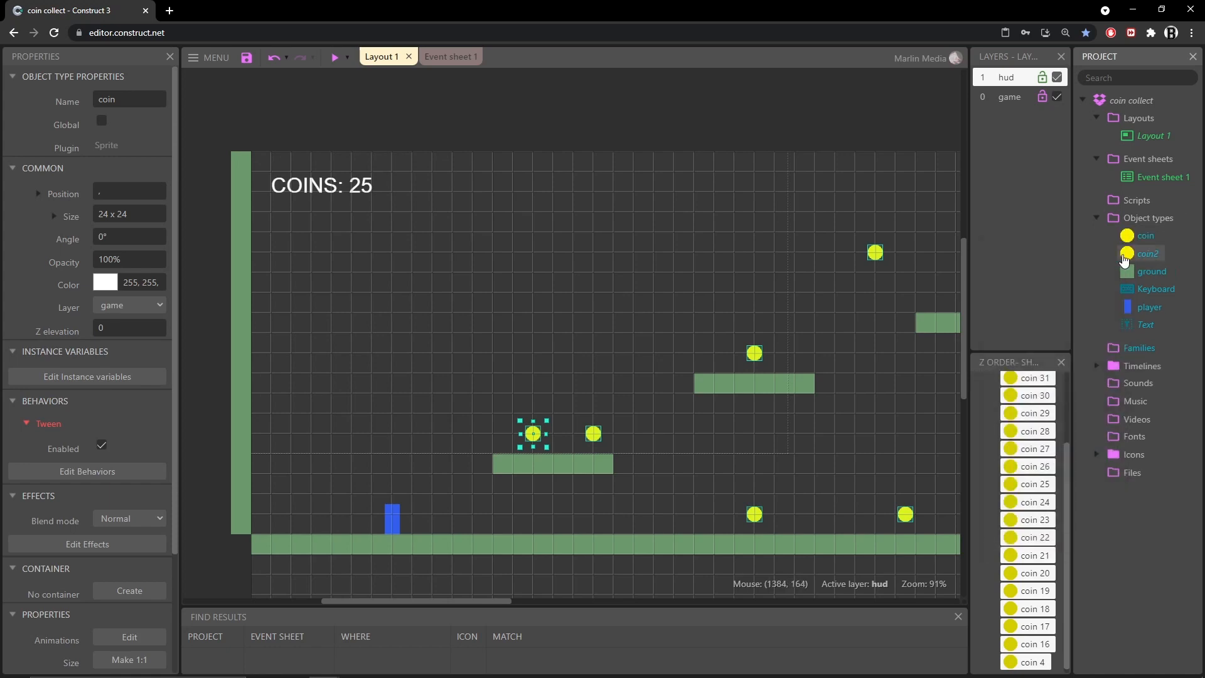
Rename the cloned object type to coinHudPos
{"action": "left_click", "coordinate": [1127, 255]}
{"action": "double_click", "coordinate": [171, 95]}
{"action": "type", "text": "coinnHudPos"}
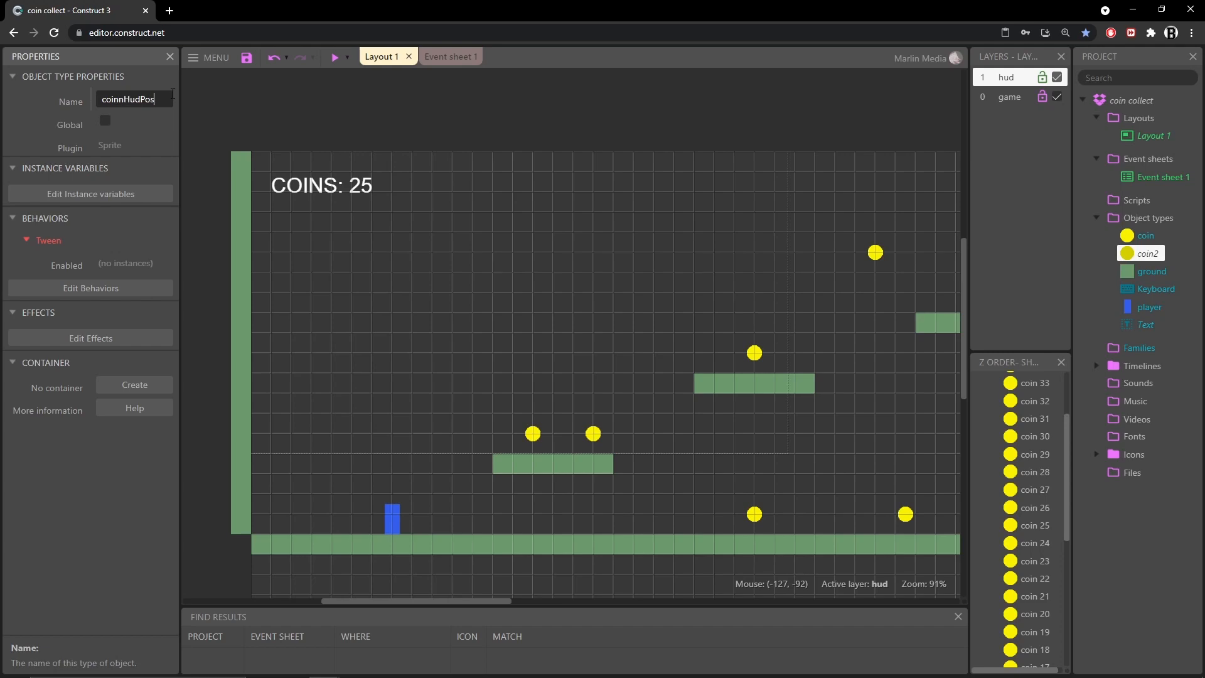
{"action": "key", "text": "Return"}
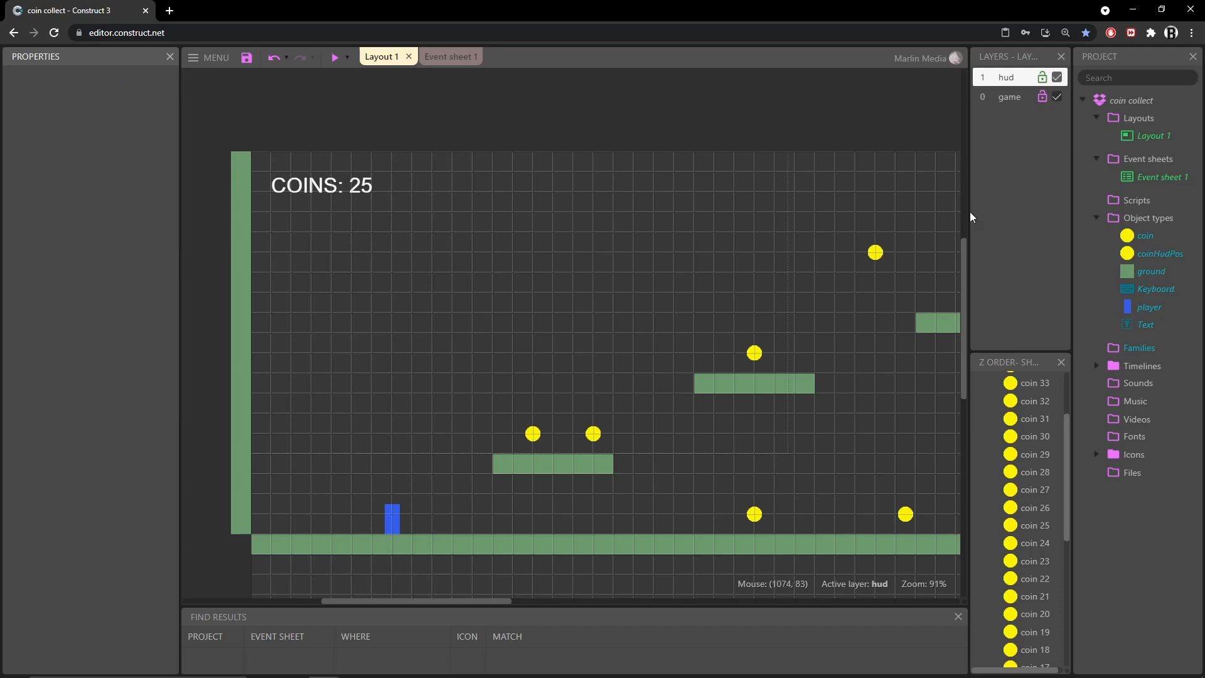
Fill the coinHudPos sprite image with red in the animations editor
{"action": "double_click", "coordinate": [1128, 253]}
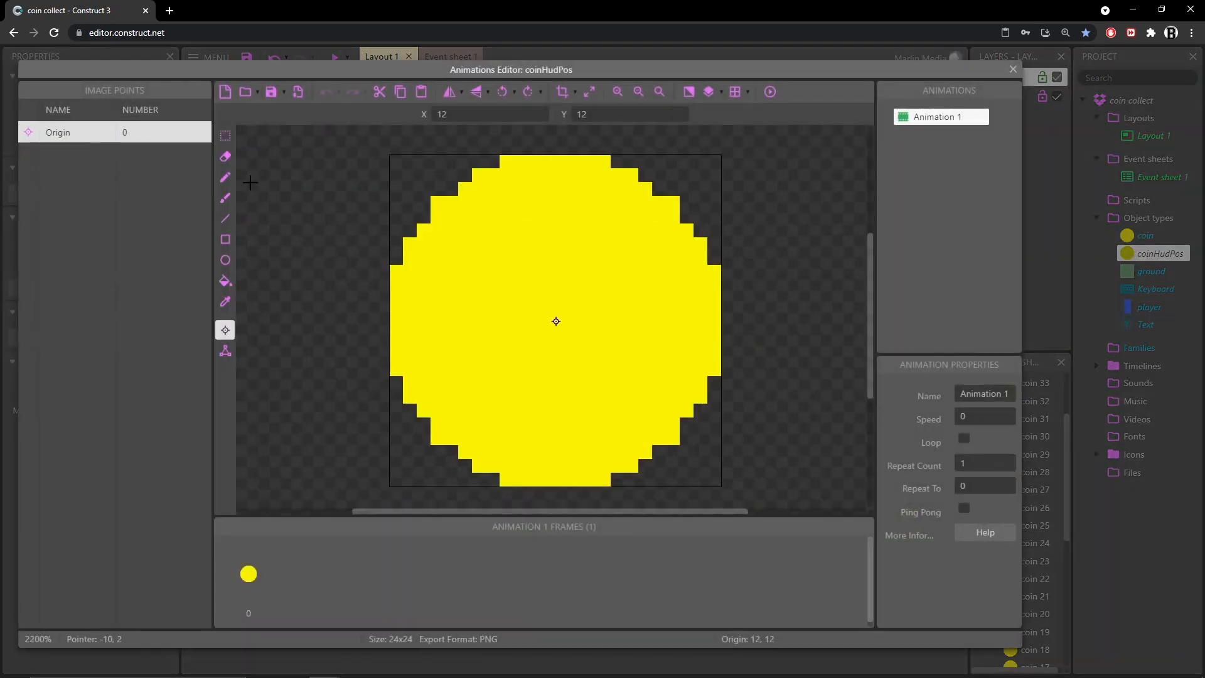
{"action": "left_click", "coordinate": [225, 284]}
{"action": "left_click_drag", "start_coordinate": [54, 105], "coordinate": [29, 102]}
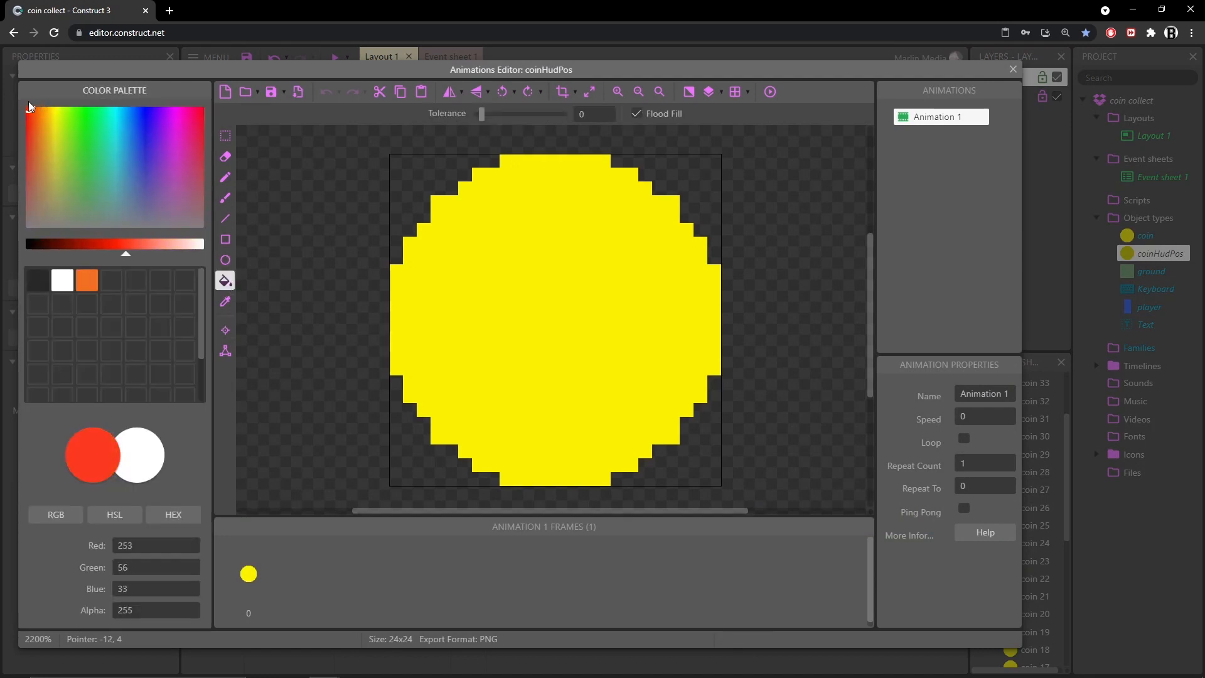
{"action": "left_click", "coordinate": [107, 249]}
{"action": "left_click", "coordinate": [556, 342]}
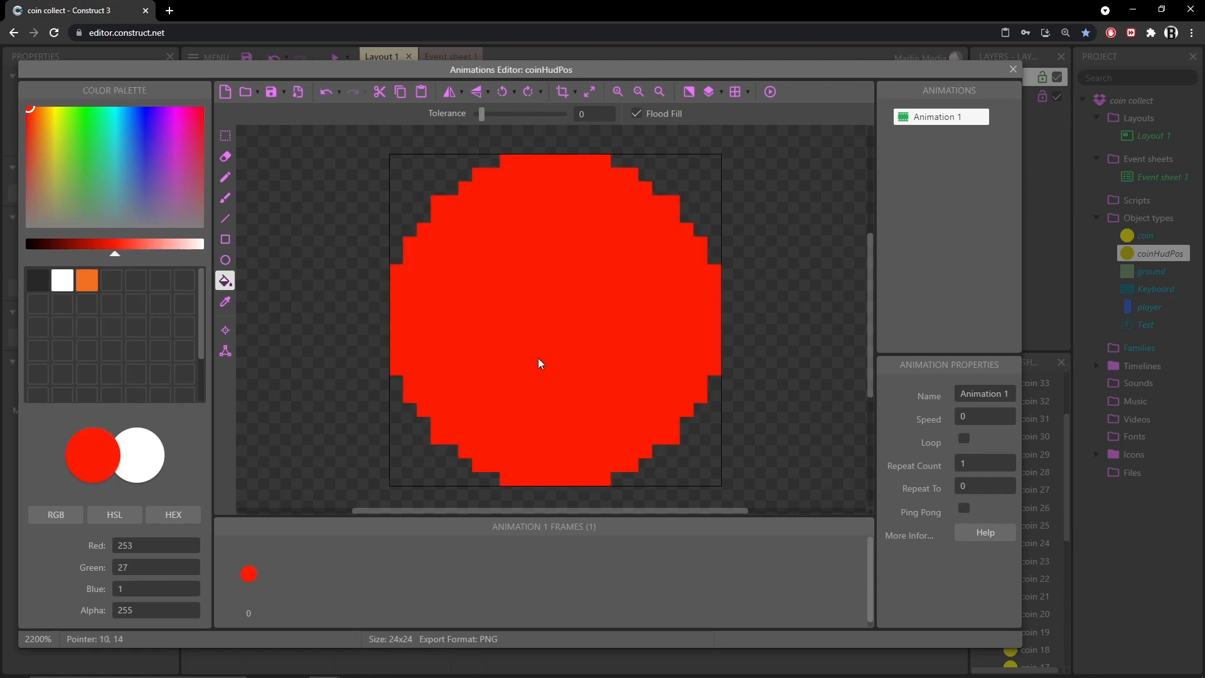
{"action": "left_click", "coordinate": [225, 330]}
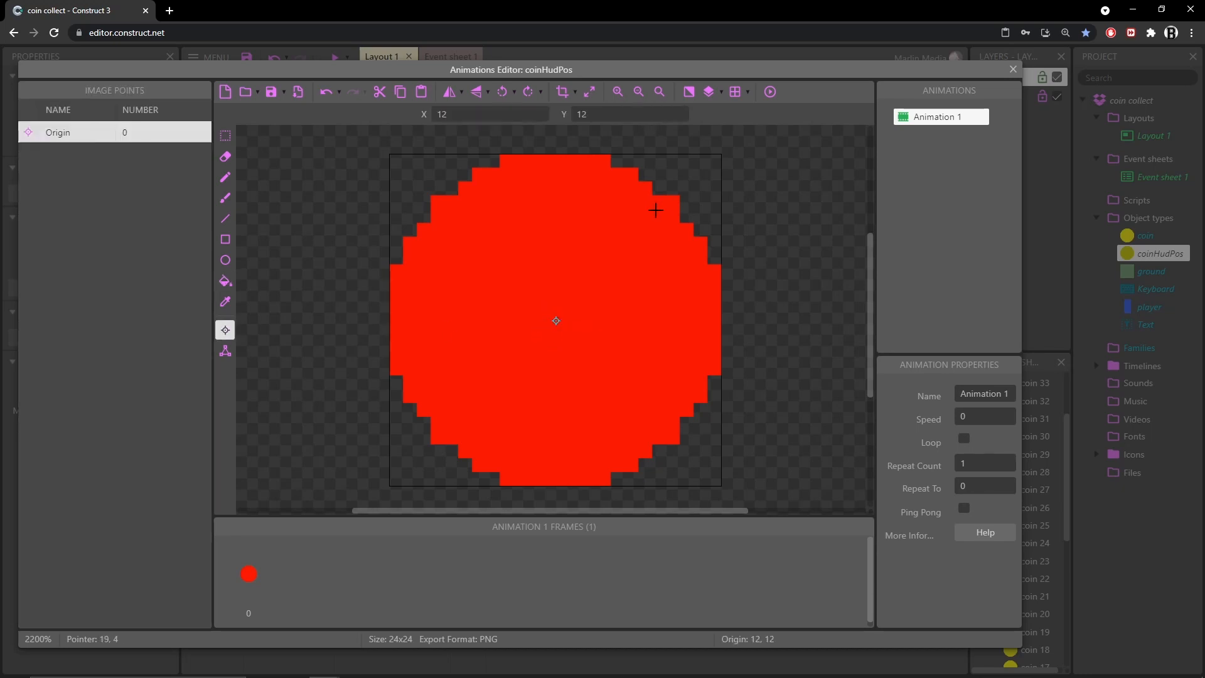
{"action": "left_click", "coordinate": [1012, 70]}
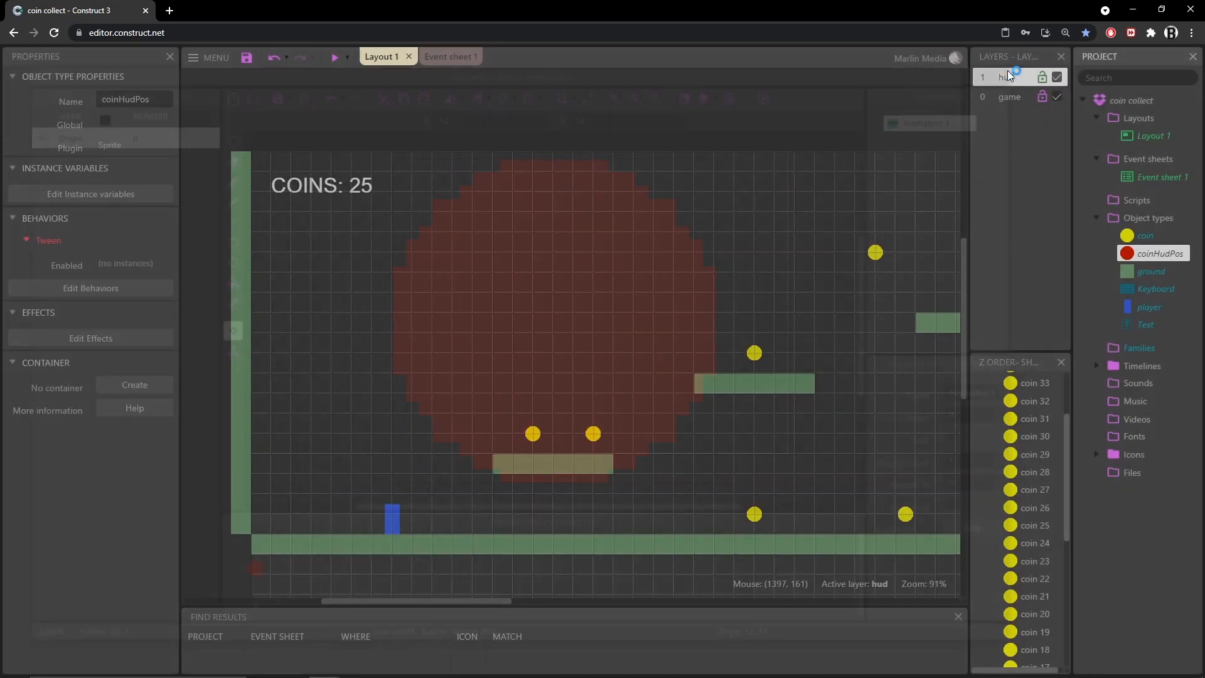
Place a coinHudPos instance beside the COINS text on the hud layer and disable snap to grid
{"action": "left_click_drag", "start_coordinate": [1127, 259], "coordinate": [372, 195]}
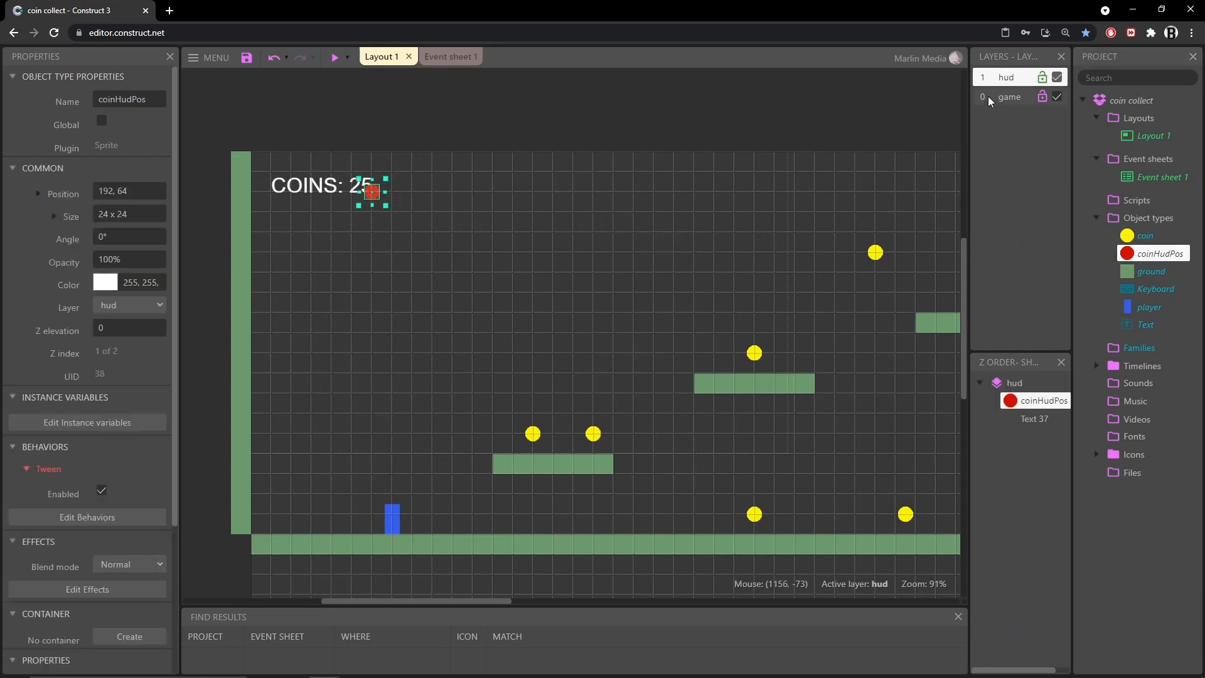
{"action": "left_click", "coordinate": [210, 326]}
{"action": "left_click", "coordinate": [104, 377]}
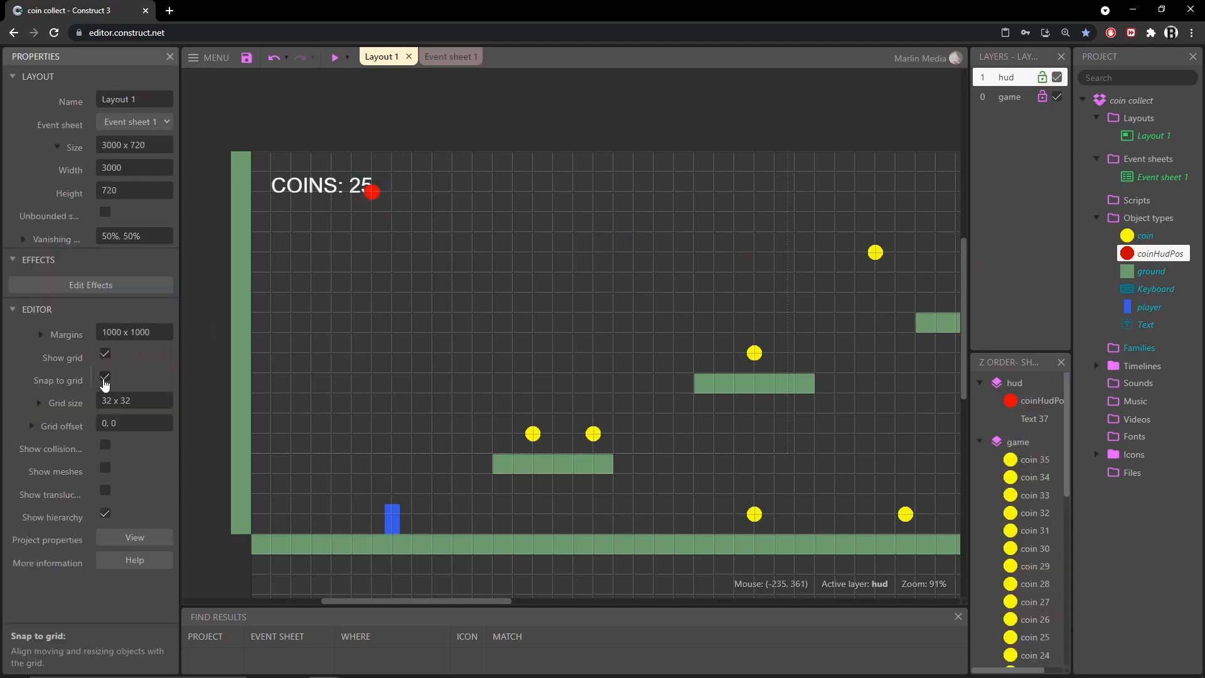
Move the coinHudPos instance over the number in the COINS text, to about position 170, 53
{"action": "scroll", "coordinate": [480, 165], "scroll_direction": "up", "scroll_amount": 8, "text": "ctrl"}
{"action": "scroll", "coordinate": [465, 244], "scroll_direction": "up", "scroll_amount": 3, "text": "ctrl"}
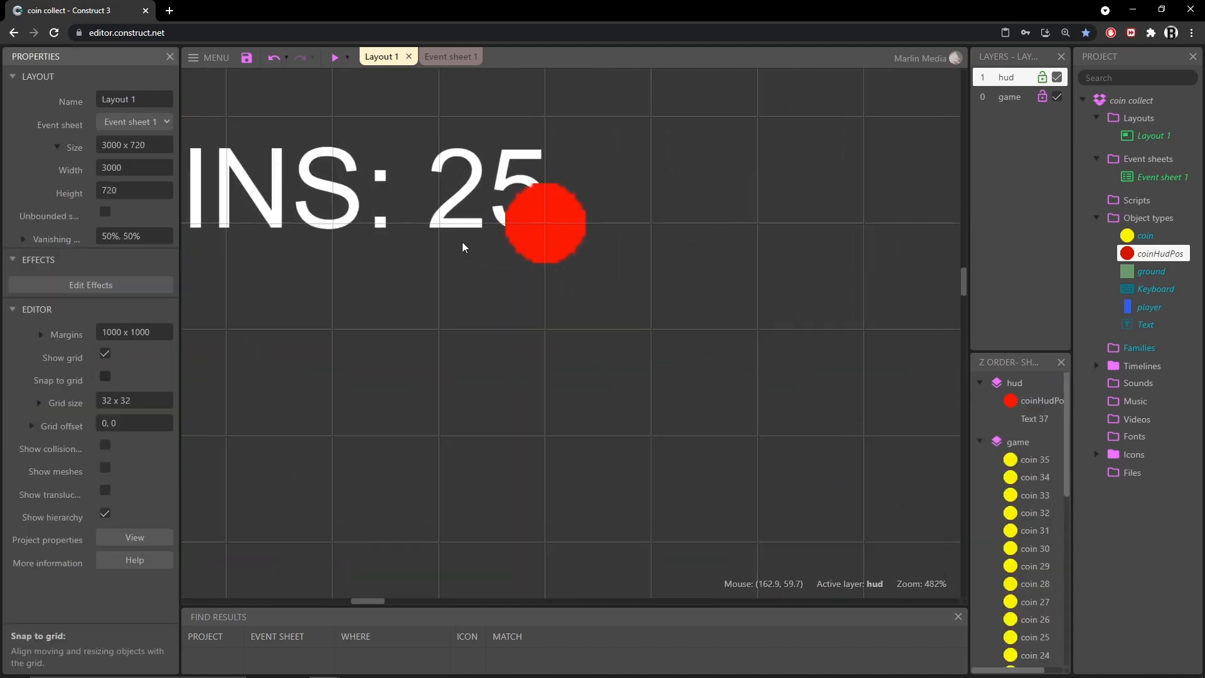
{"action": "left_click", "coordinate": [644, 300]}
{"action": "left_click_drag", "start_coordinate": [643, 300], "coordinate": [521, 345]}
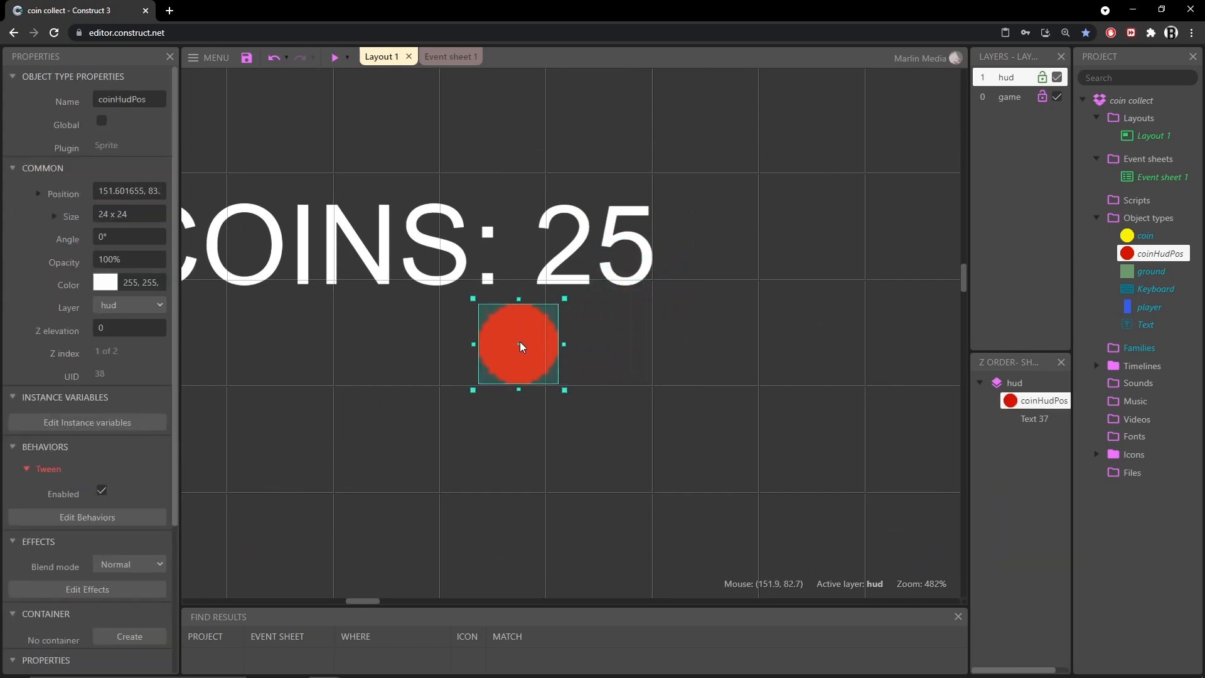
{"action": "left_click_drag", "start_coordinate": [510, 355], "coordinate": [586, 256]}
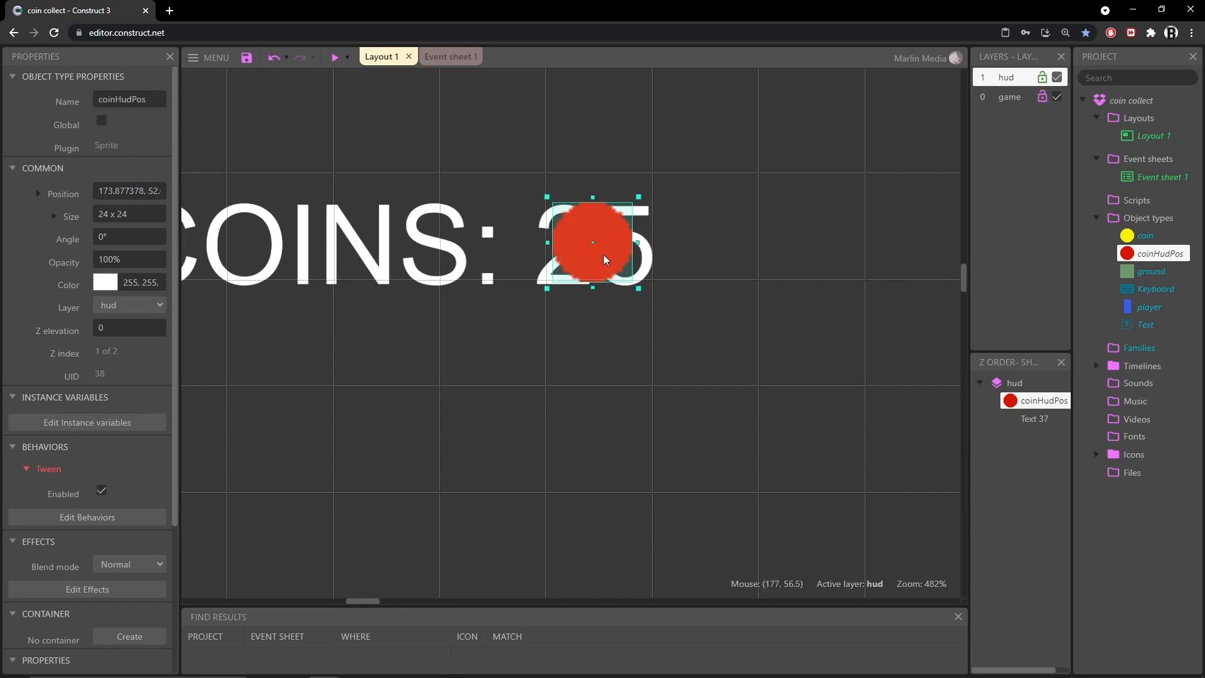
{"action": "left_click_drag", "start_coordinate": [605, 259], "coordinate": [590, 263]}
Save the project
{"action": "scroll", "coordinate": [615, 368], "scroll_direction": "down", "scroll_amount": 8, "text": "ctrl"}
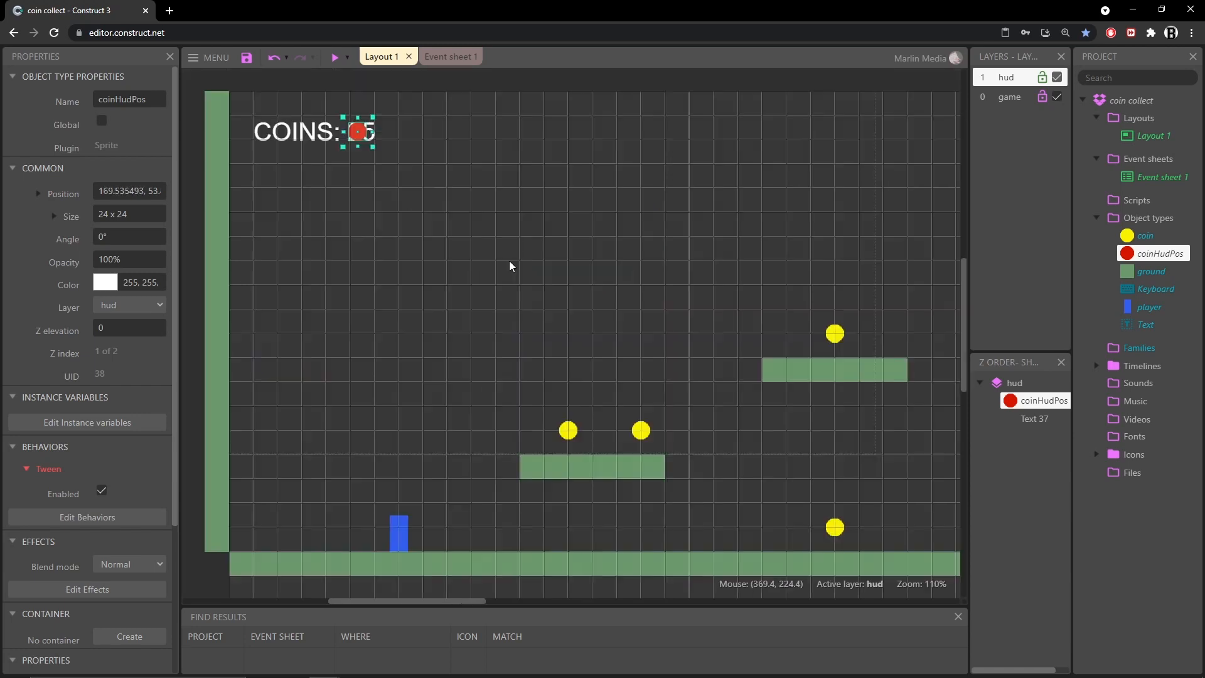
{"action": "left_click", "coordinate": [625, 254]}
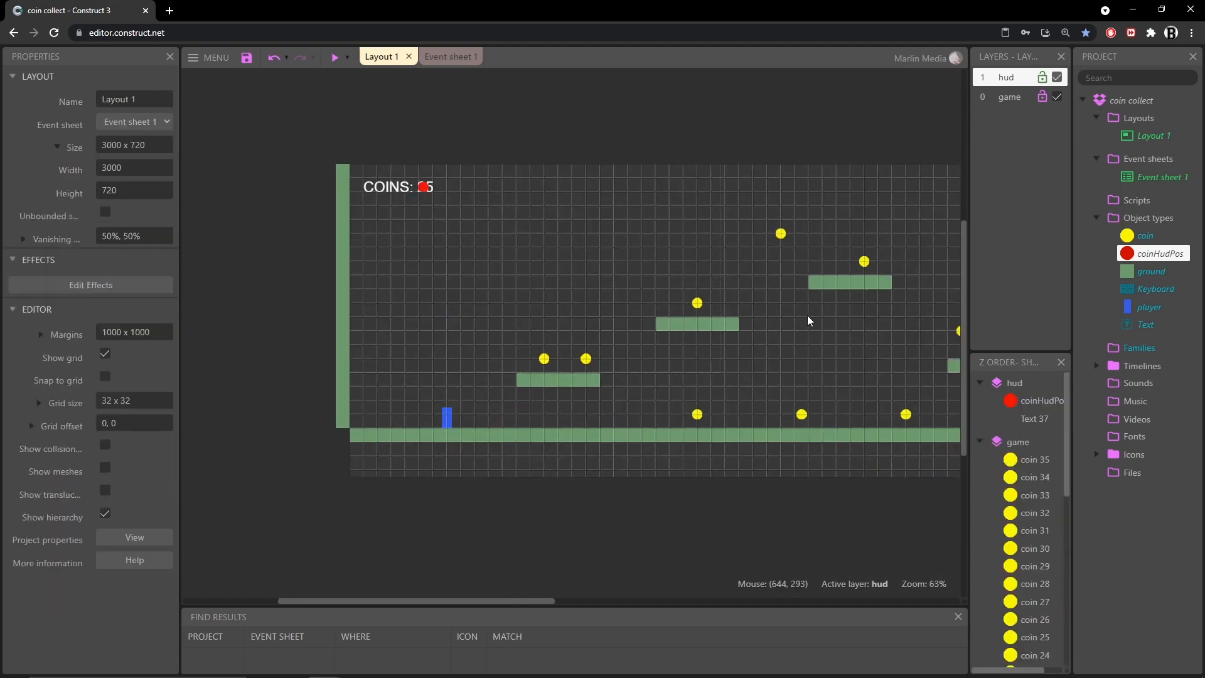
{"action": "scroll", "coordinate": [784, 317], "scroll_direction": "down", "scroll_amount": 3, "text": "ctrl"}
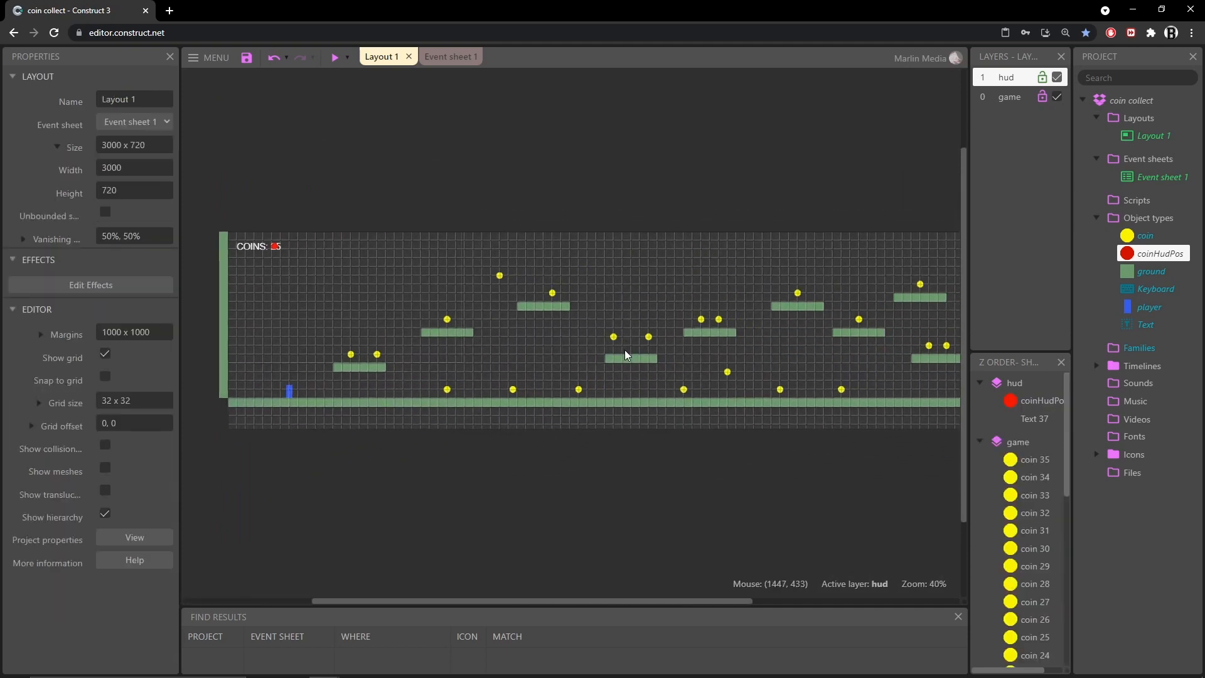
{"action": "scroll", "coordinate": [621, 352], "scroll_direction": "down", "scroll_amount": 2, "text": "ctrl"}
{"action": "scroll", "coordinate": [556, 347], "scroll_direction": "up", "scroll_amount": 2, "text": "ctrl"}
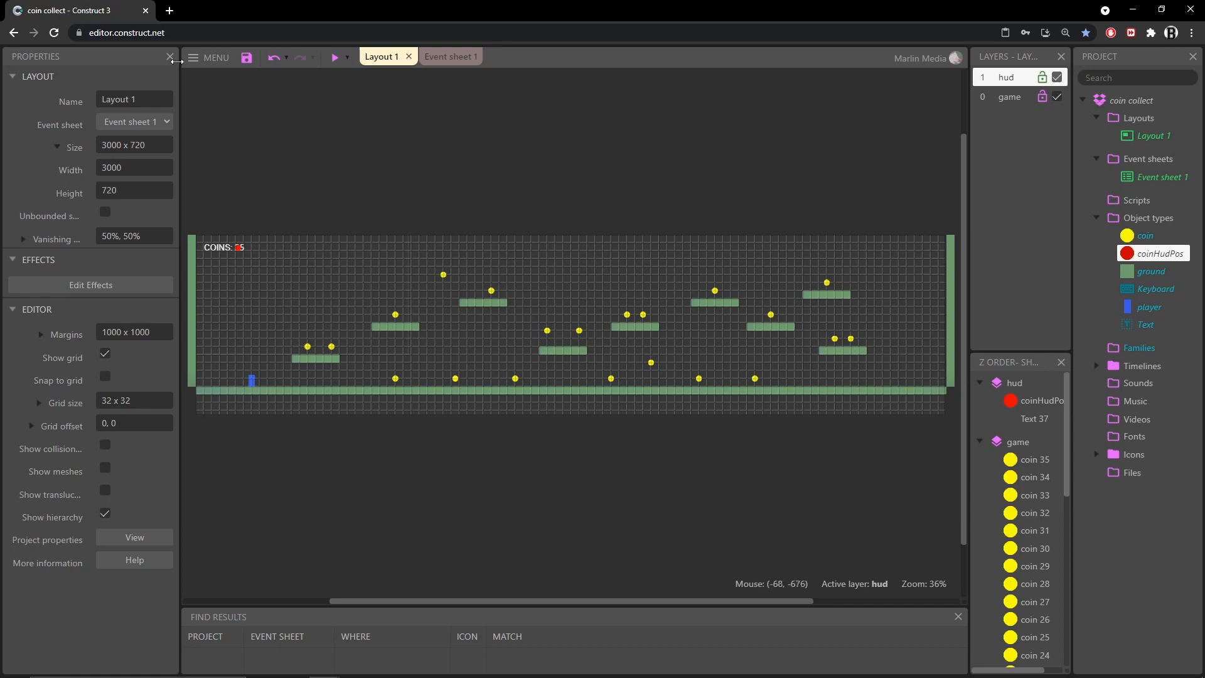
{"action": "left_click", "coordinate": [245, 58]}
Add a new event to the event sheet: player On collision with another object, with coin as the object
{"action": "left_click", "coordinate": [453, 57]}
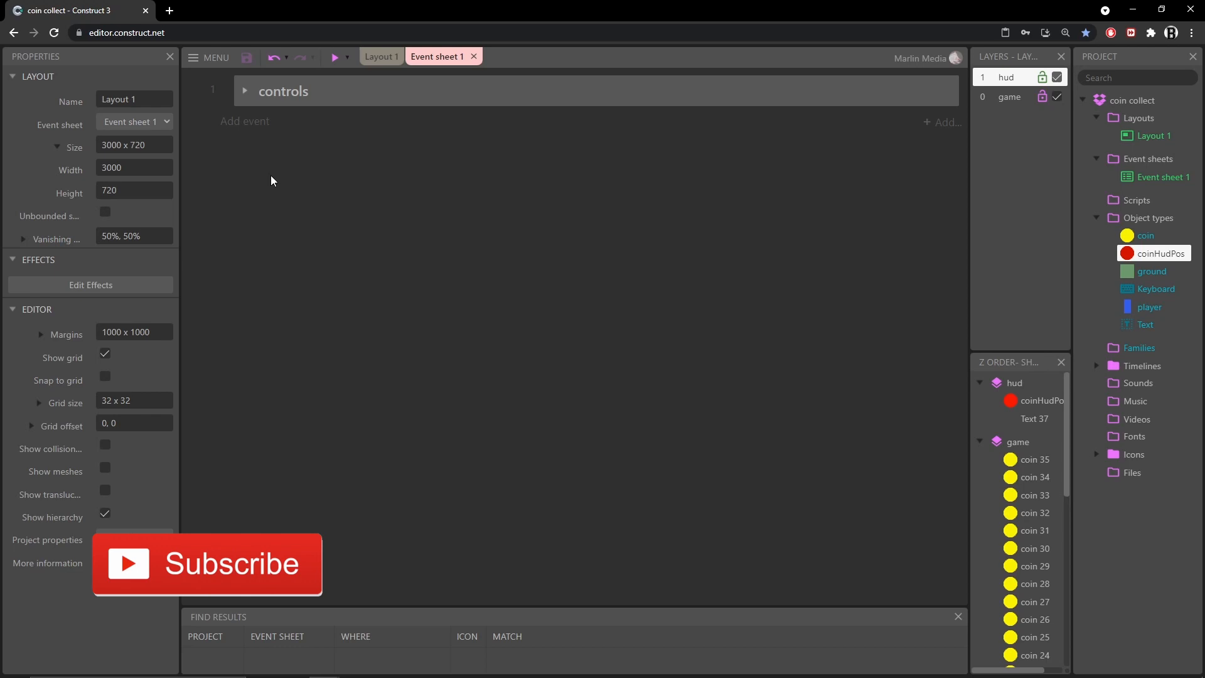
{"action": "left_click", "coordinate": [242, 123]}
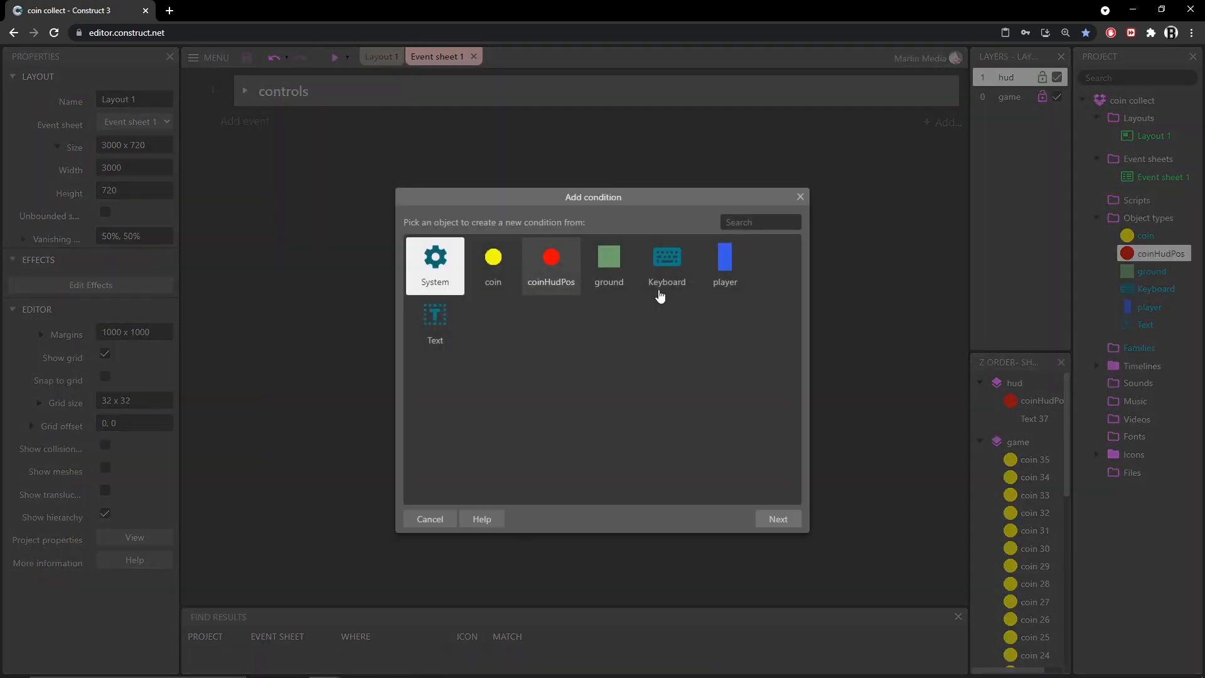
{"action": "left_click", "coordinate": [725, 276]}
{"action": "scroll", "coordinate": [463, 332], "scroll_direction": "down", "scroll_amount": 5}
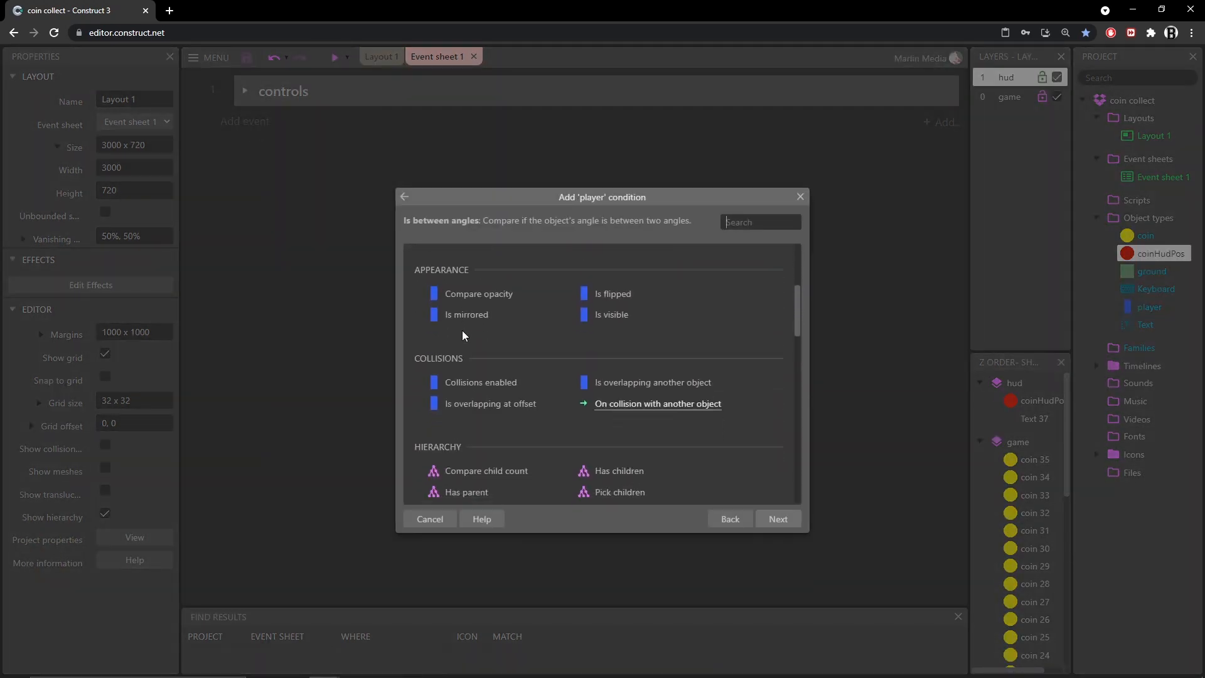
{"action": "left_click", "coordinate": [673, 353]}
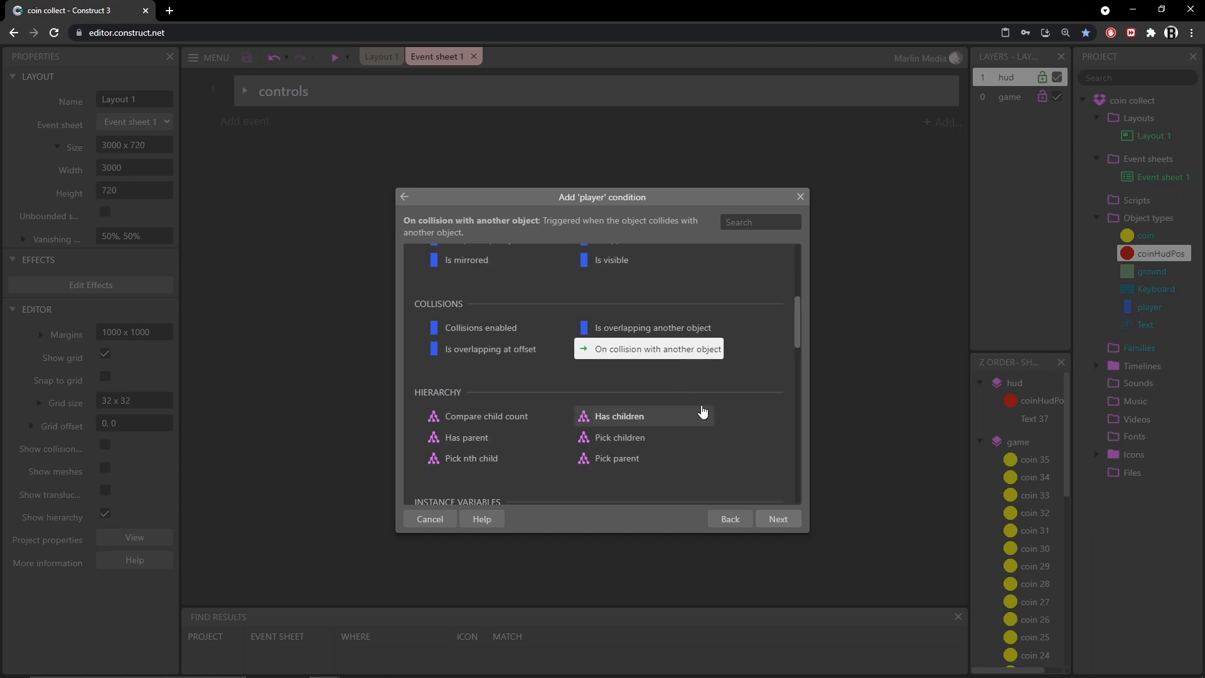
{"action": "double_click", "coordinate": [661, 358]}
{"action": "left_click", "coordinate": [570, 352]}
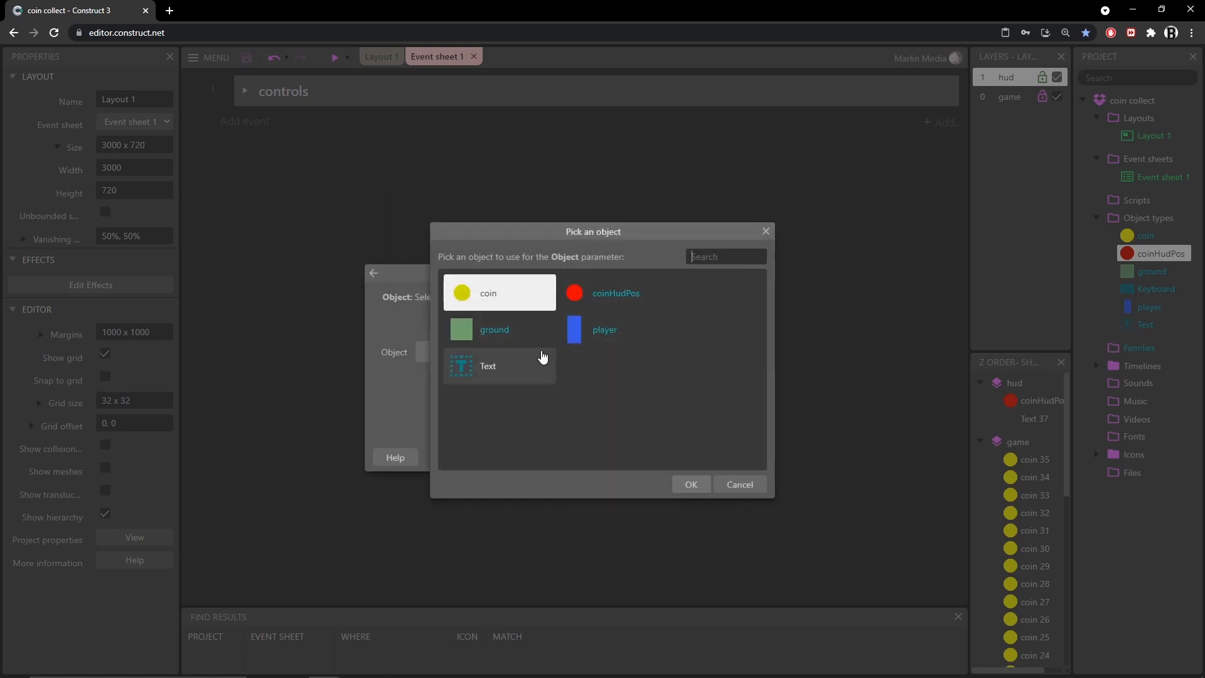
{"action": "double_click", "coordinate": [512, 304]}
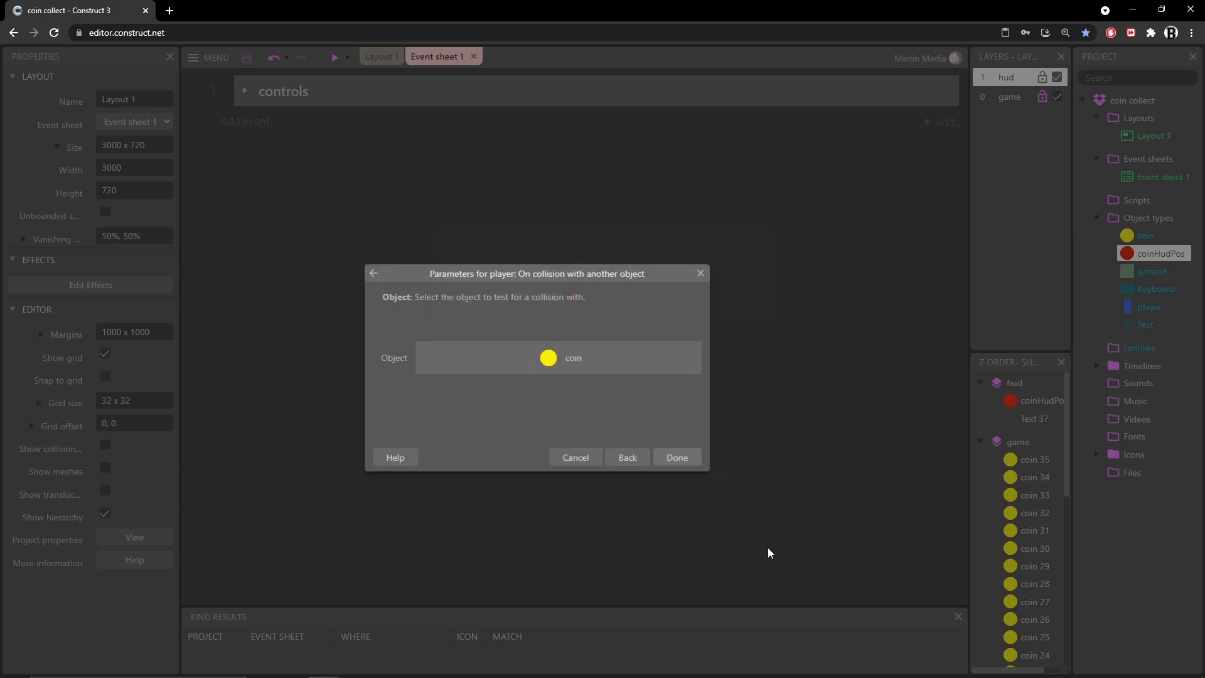
{"action": "left_click", "coordinate": [676, 463]}
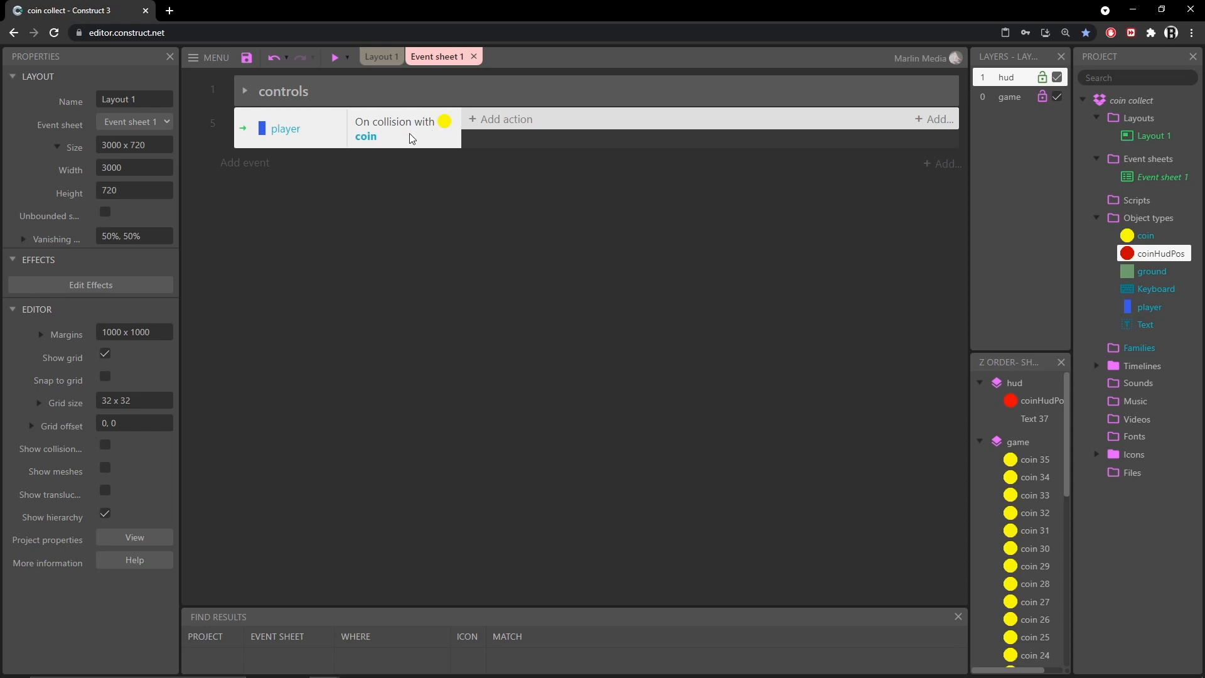
Inspect the layer properties of the player, a coin and the coinHudPos instance in the layout
{"action": "left_click", "coordinate": [378, 57]}
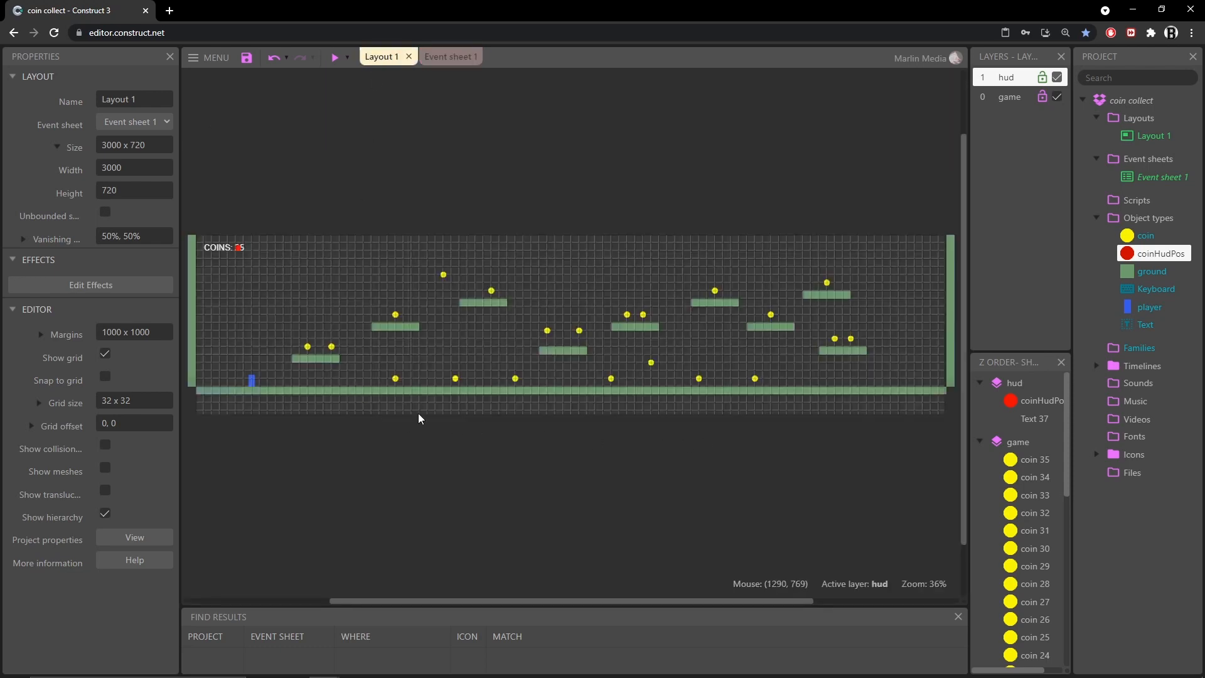
{"action": "left_click", "coordinate": [254, 380]}
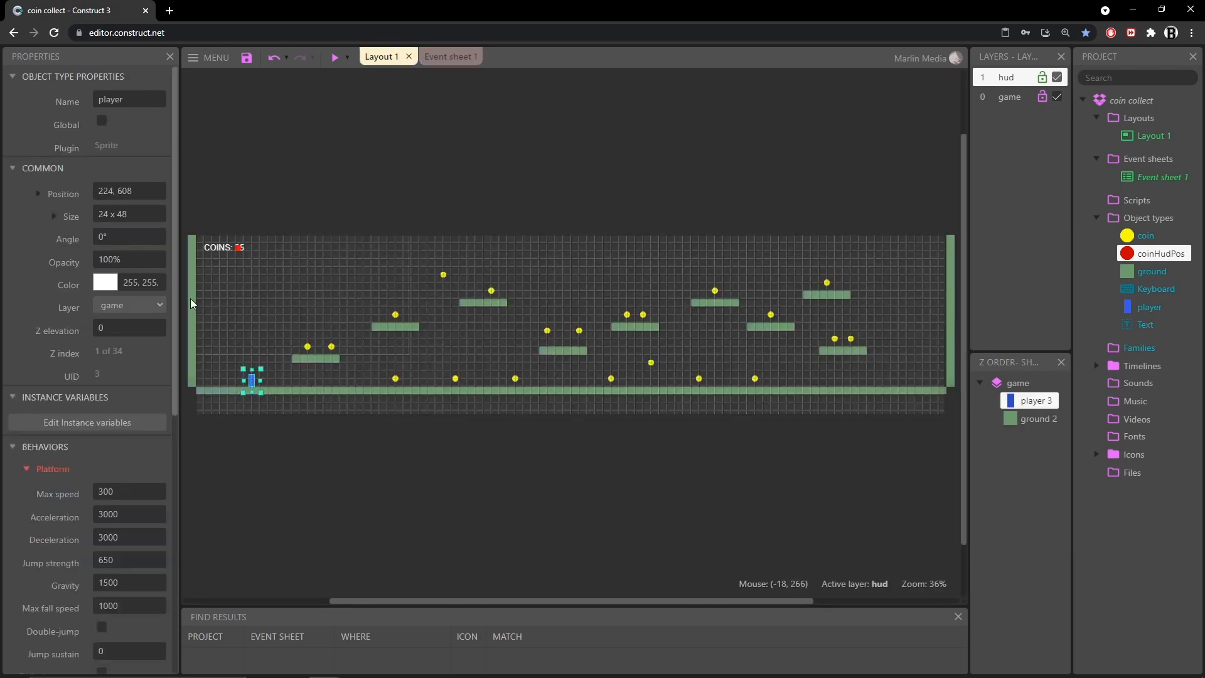
{"action": "left_click", "coordinate": [332, 346]}
{"action": "left_click", "coordinate": [132, 311]}
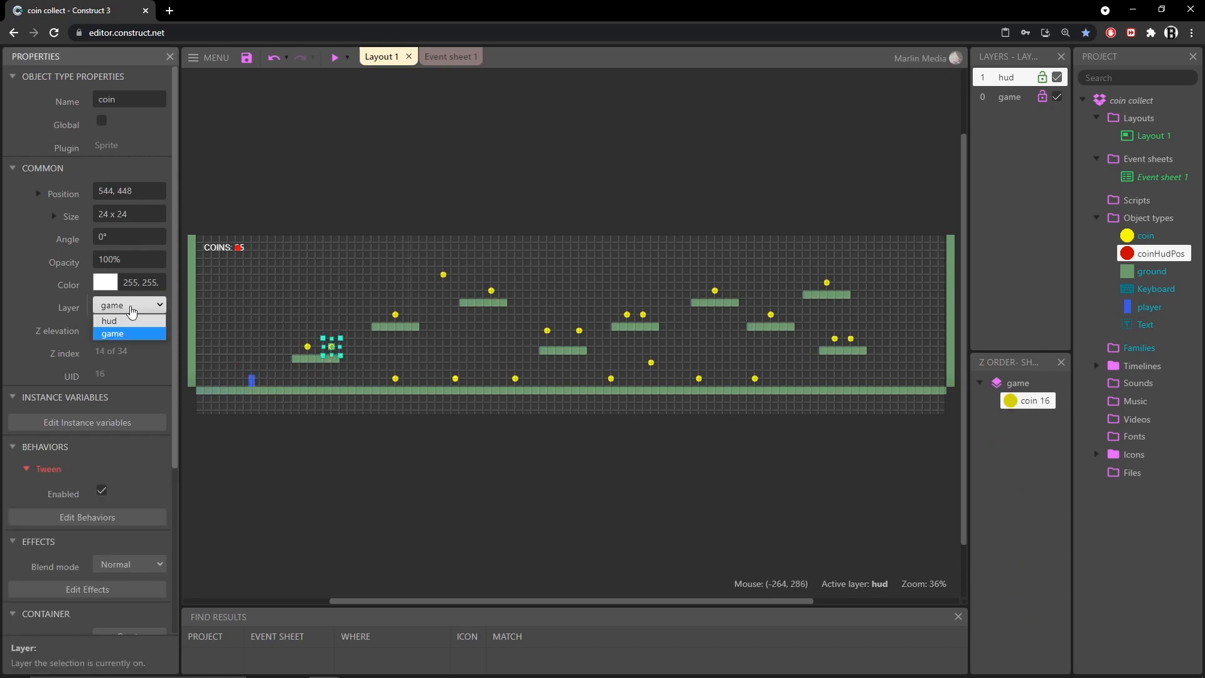
{"action": "left_click", "coordinate": [1007, 77]}
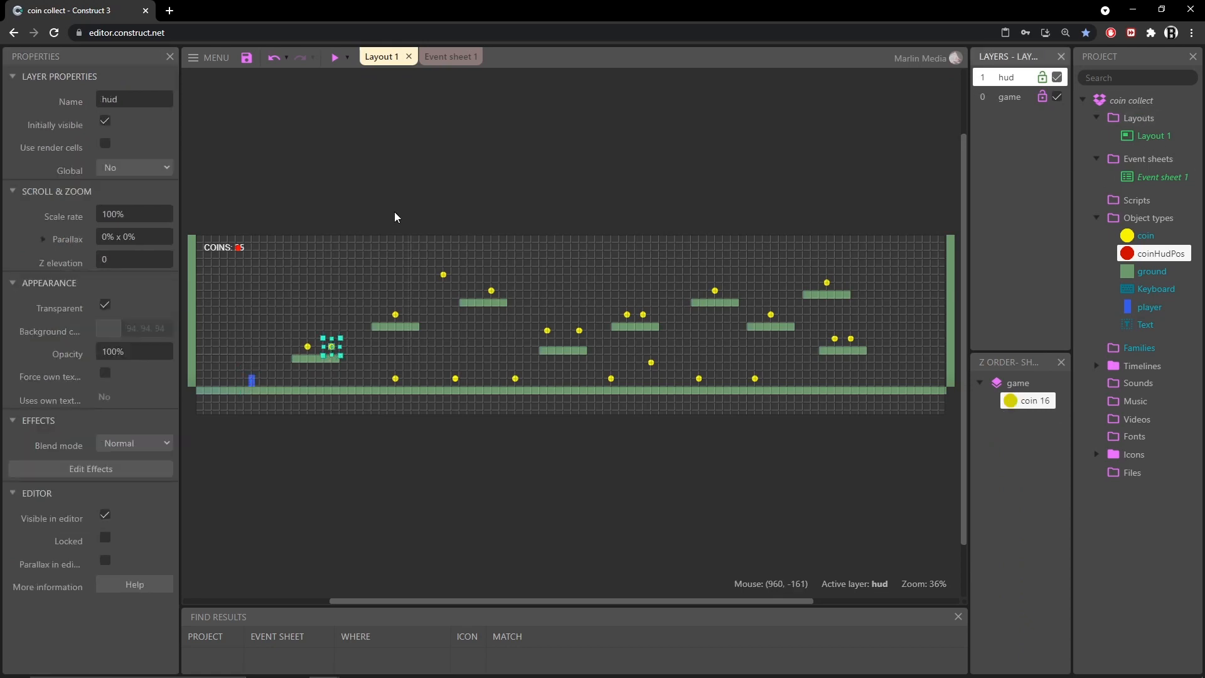
{"action": "left_click", "coordinate": [223, 248]}
{"action": "left_click", "coordinate": [243, 251]}
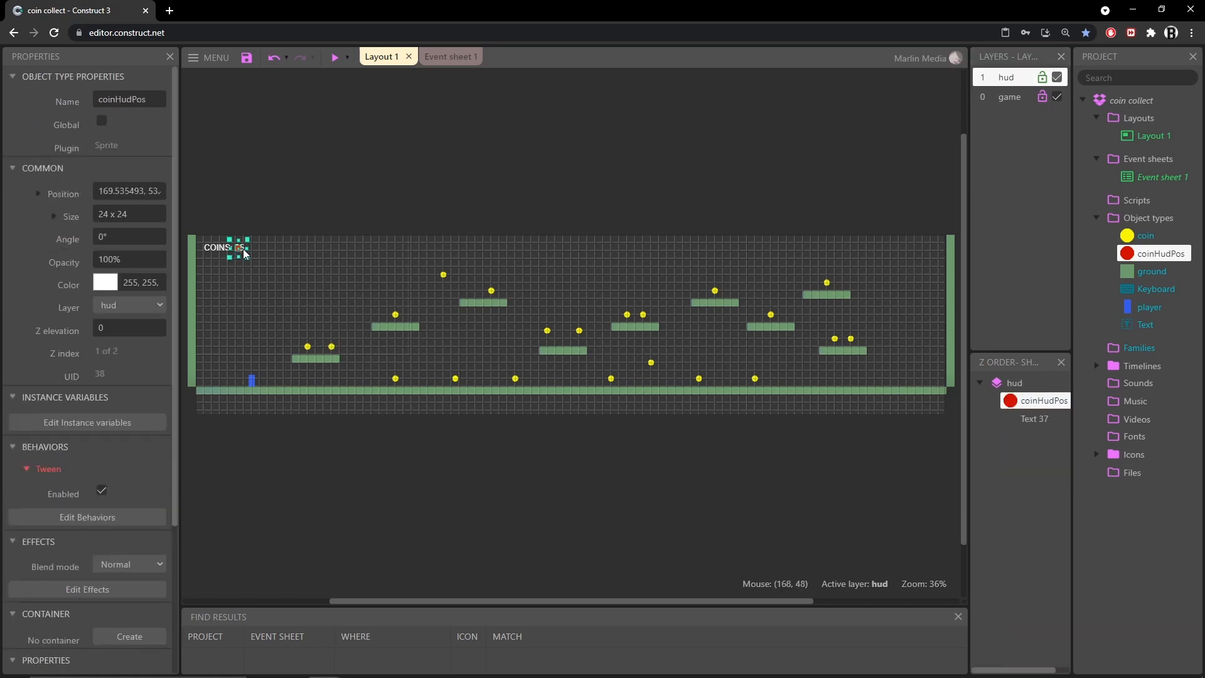
{"action": "left_click", "coordinate": [424, 214]}
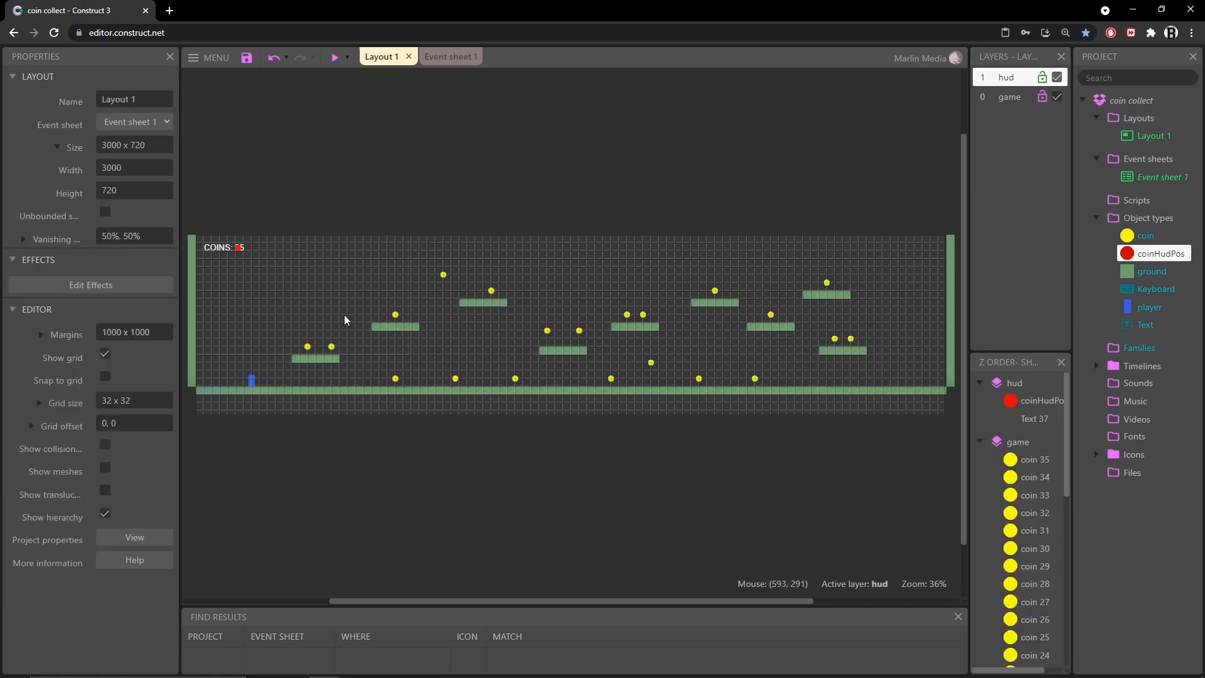
{"action": "left_click", "coordinate": [332, 348]}
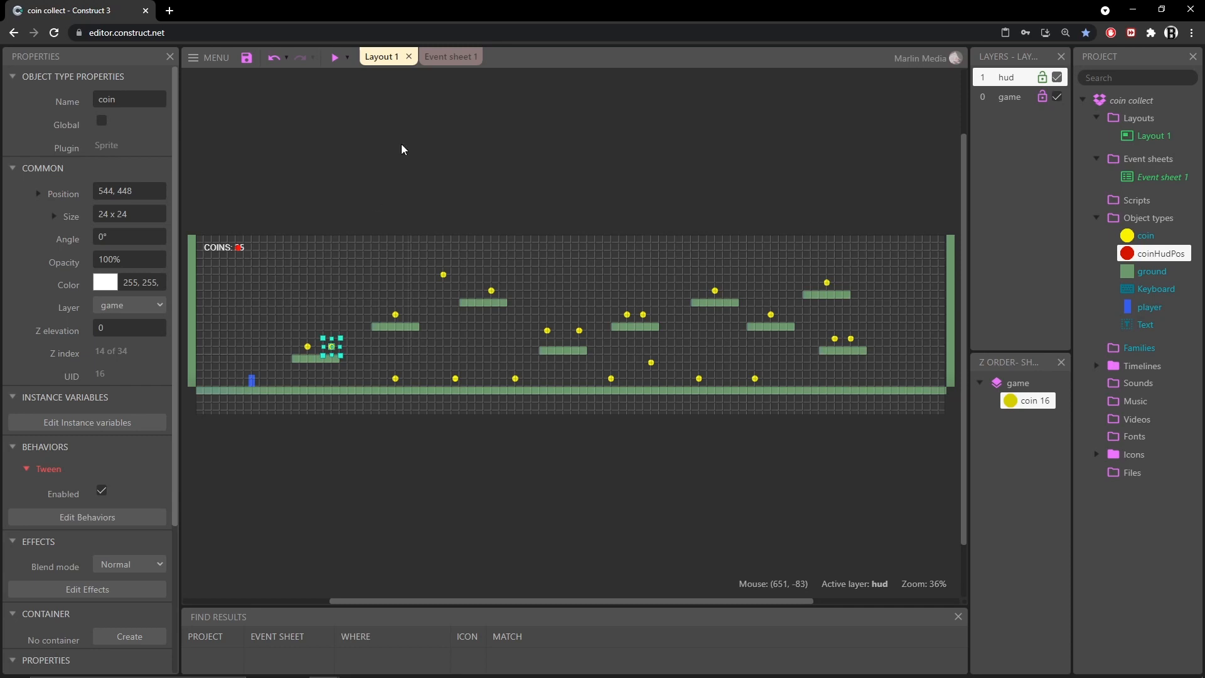
Add a coin action to the collision event that moves the coin to layer "hud"
{"action": "left_click", "coordinate": [443, 57]}
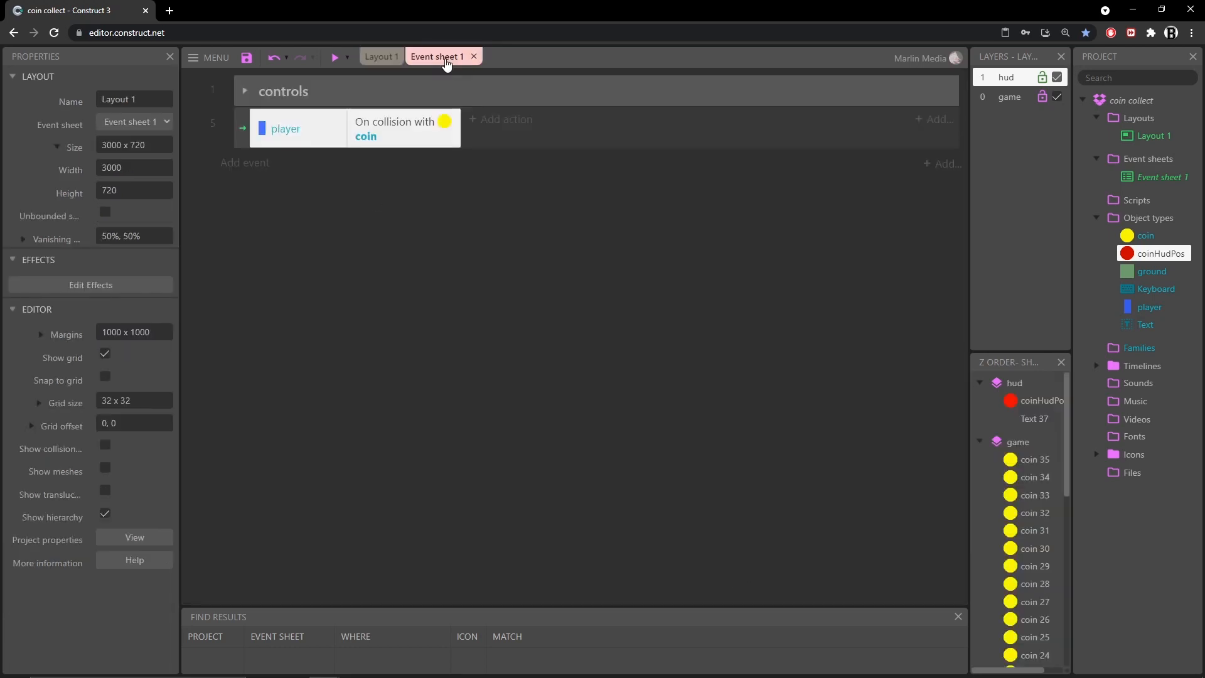
{"action": "left_click", "coordinate": [506, 119]}
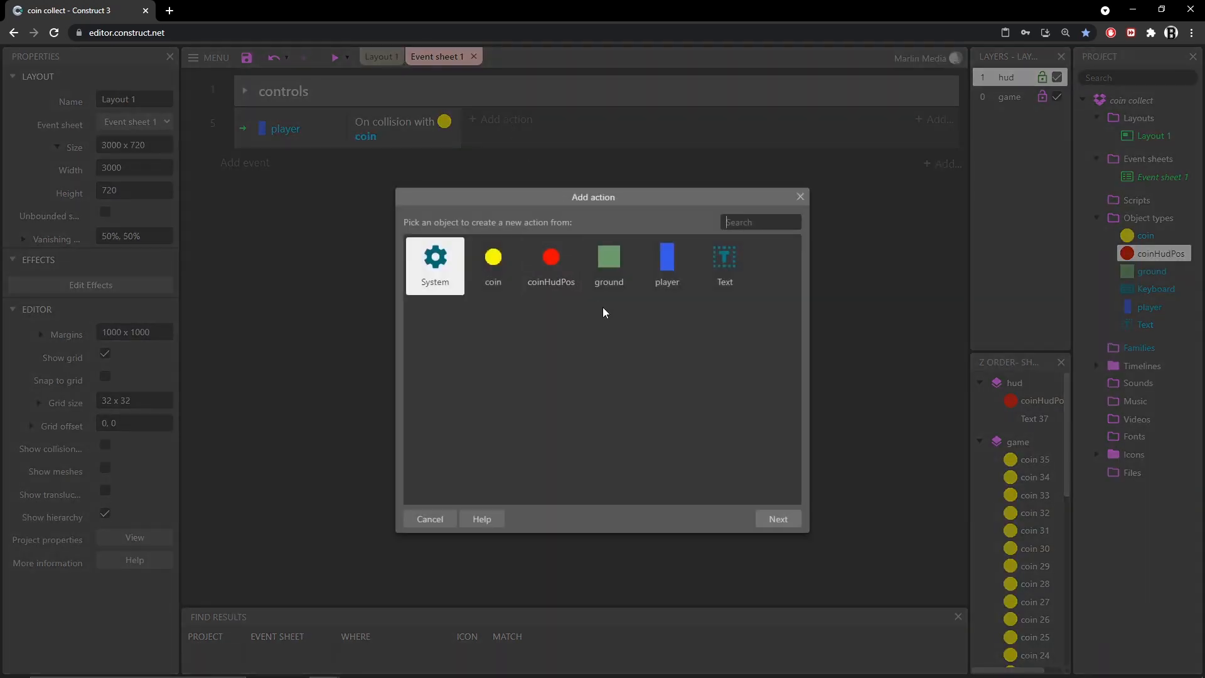
{"action": "double_click", "coordinate": [492, 257]}
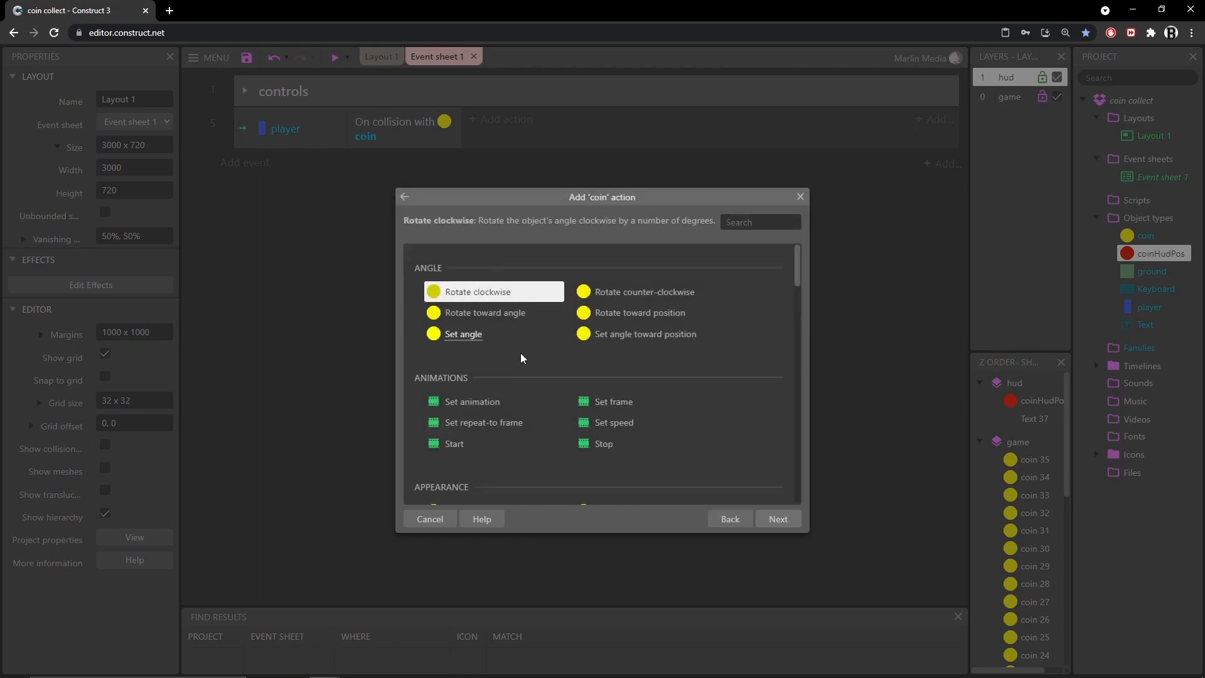
{"action": "type", "text": "laYER"}
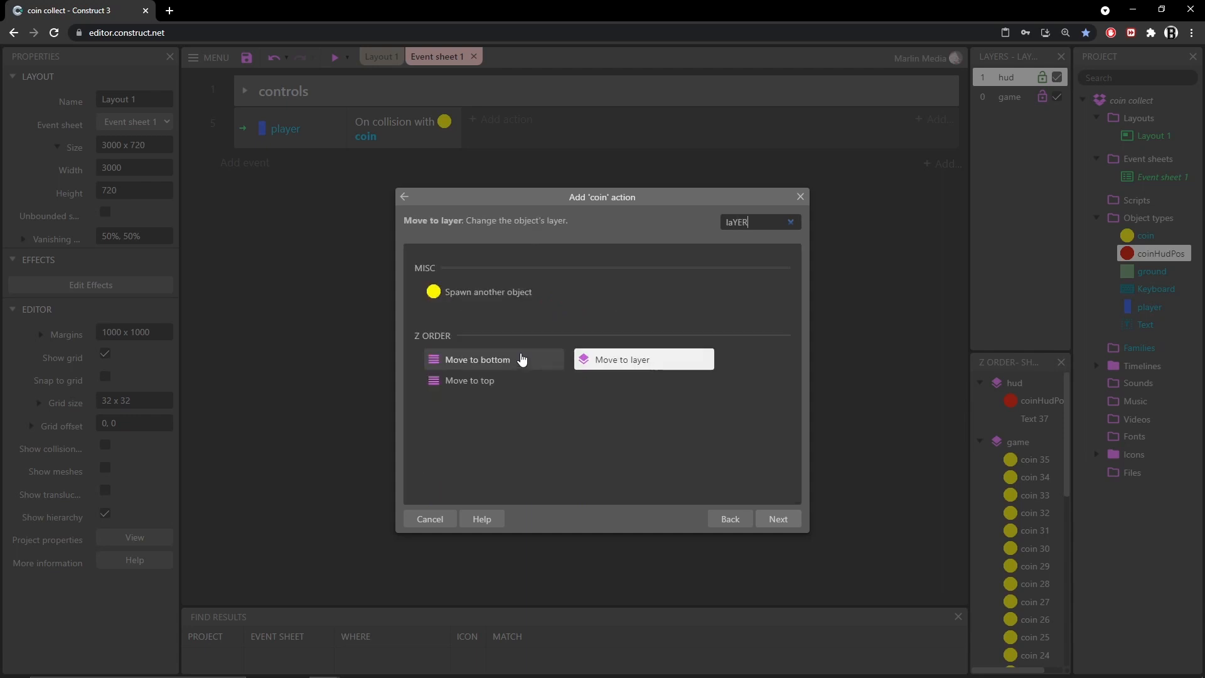
{"action": "left_click", "coordinate": [630, 365]}
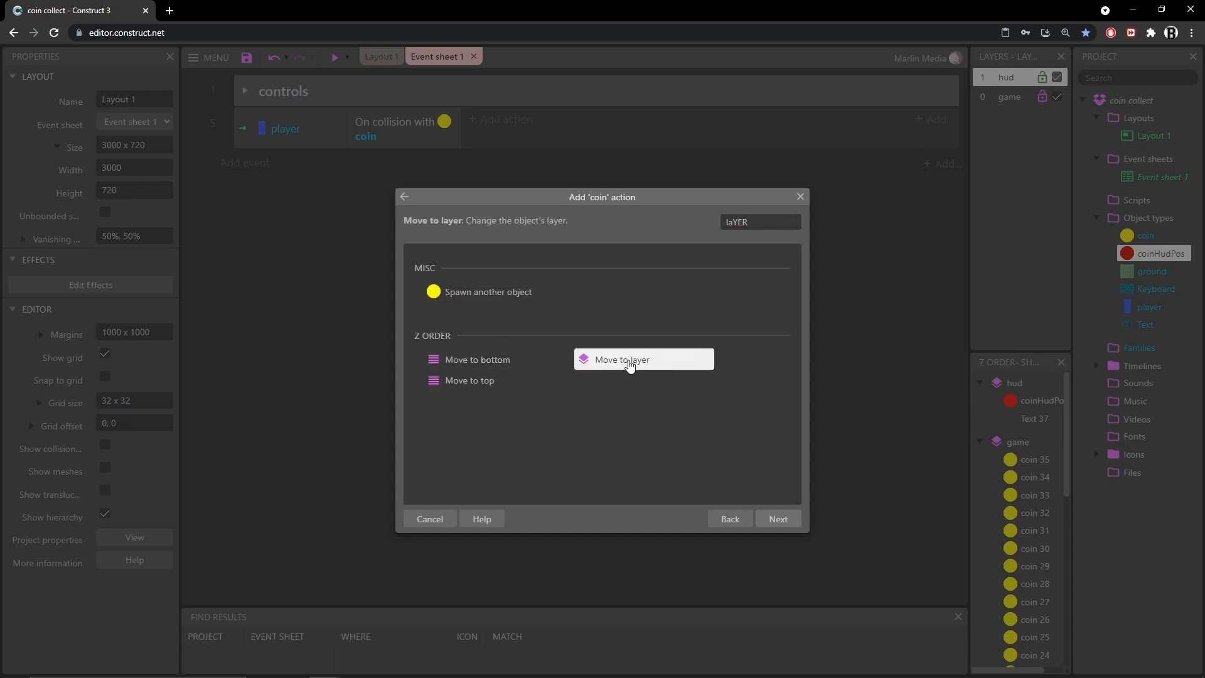
{"action": "double_click", "coordinate": [629, 365]}
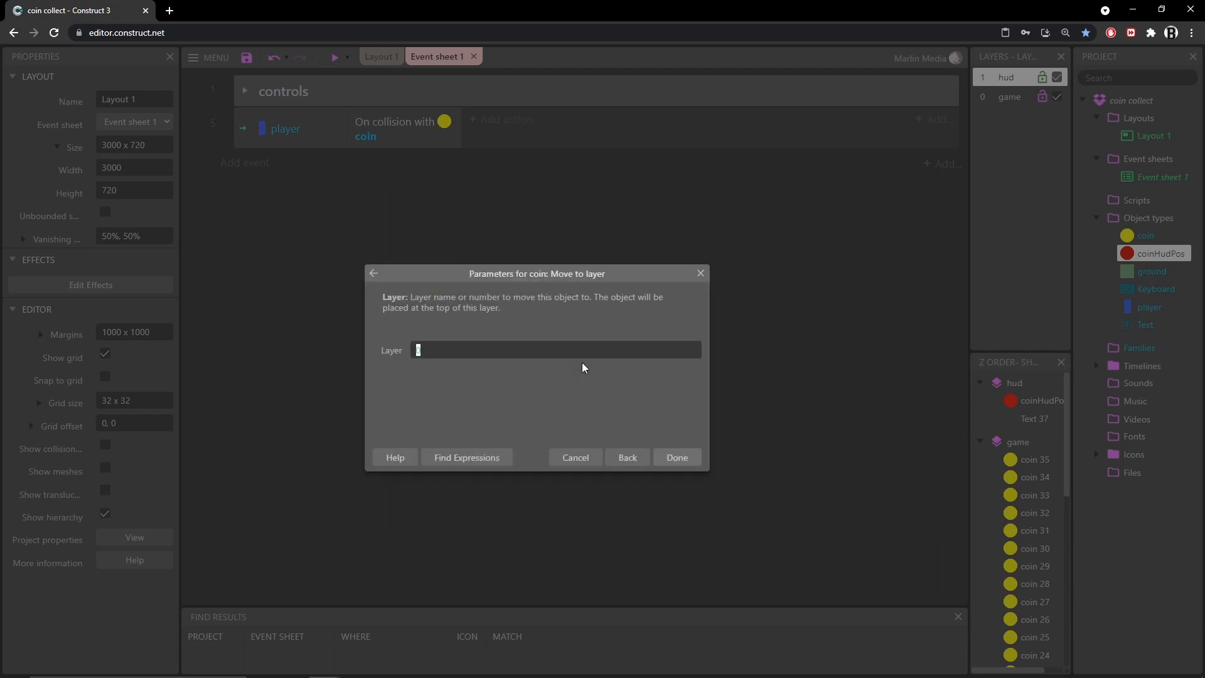
{"action": "type", "text": "\""}
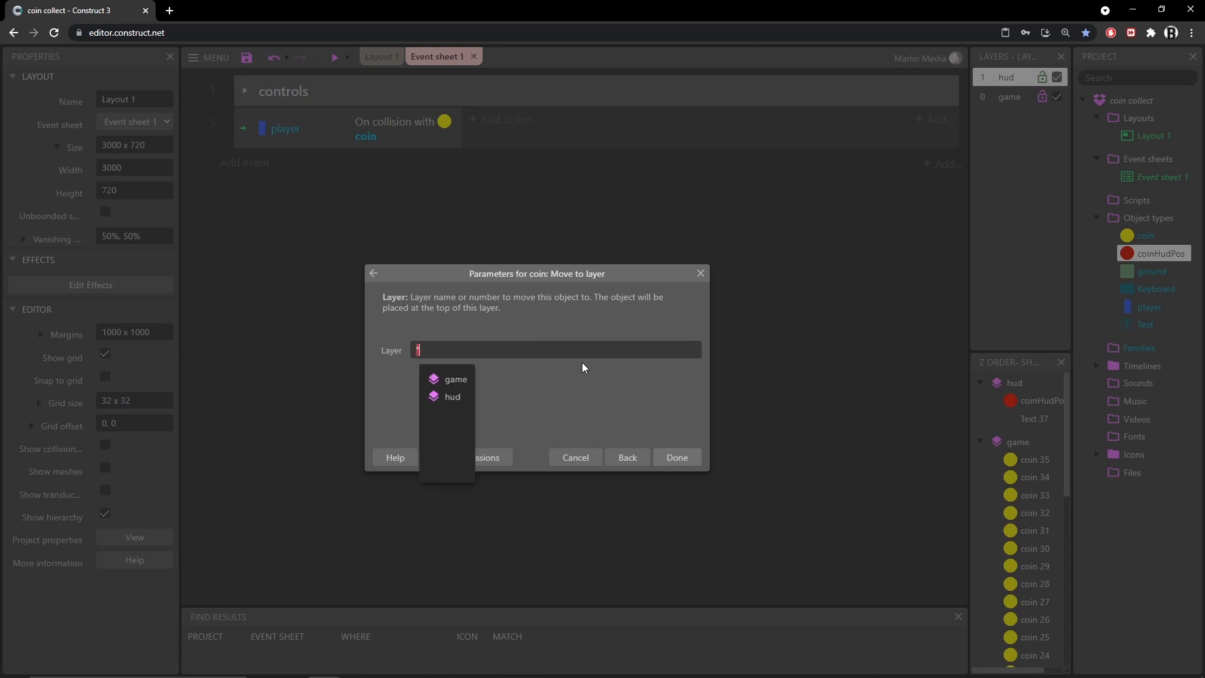
{"action": "type", "text": "hud\""}
{"action": "key", "text": "Return"}
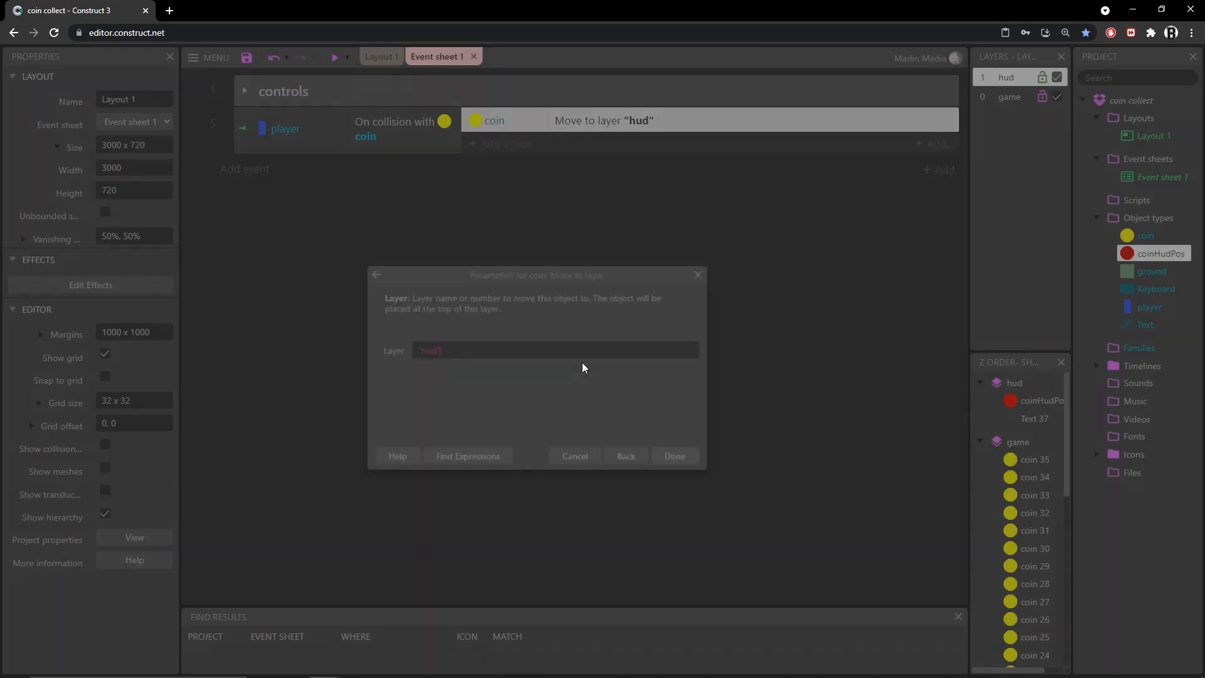
Preview the game, run and jump the player through several coins, then close the preview window
{"action": "left_click", "coordinate": [334, 57]}
{"action": "key", "text": "d"}
{"action": "key", "text": "space"}
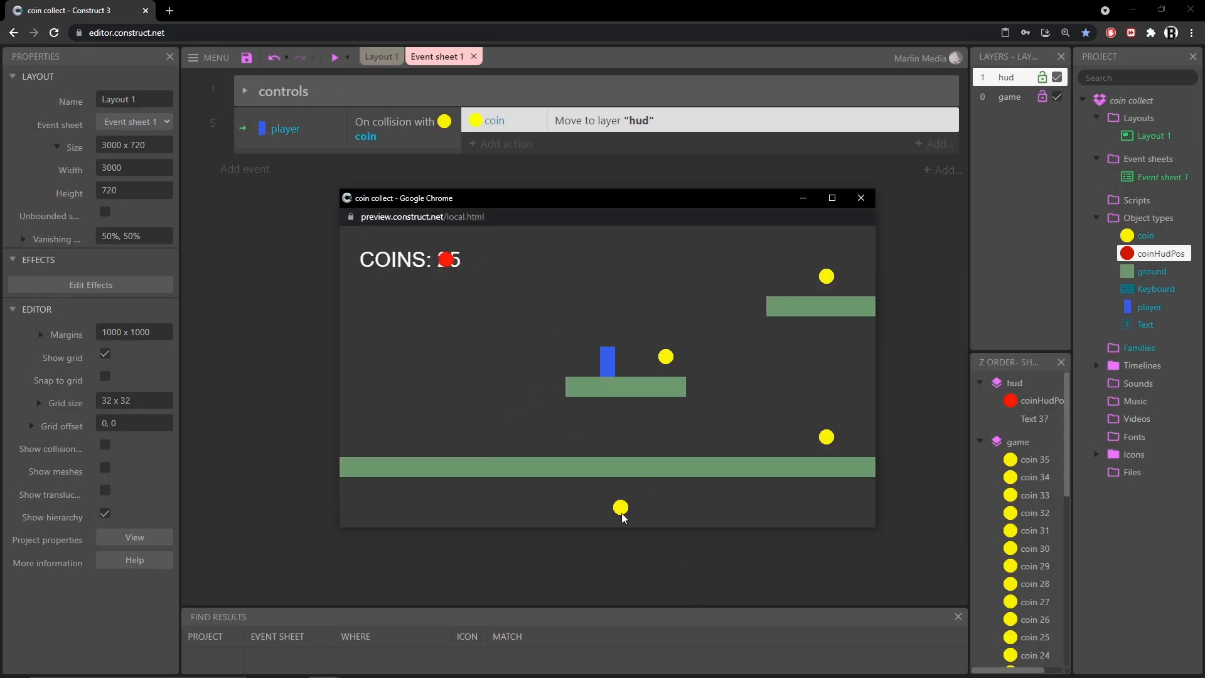
{"action": "key", "text": "d"}
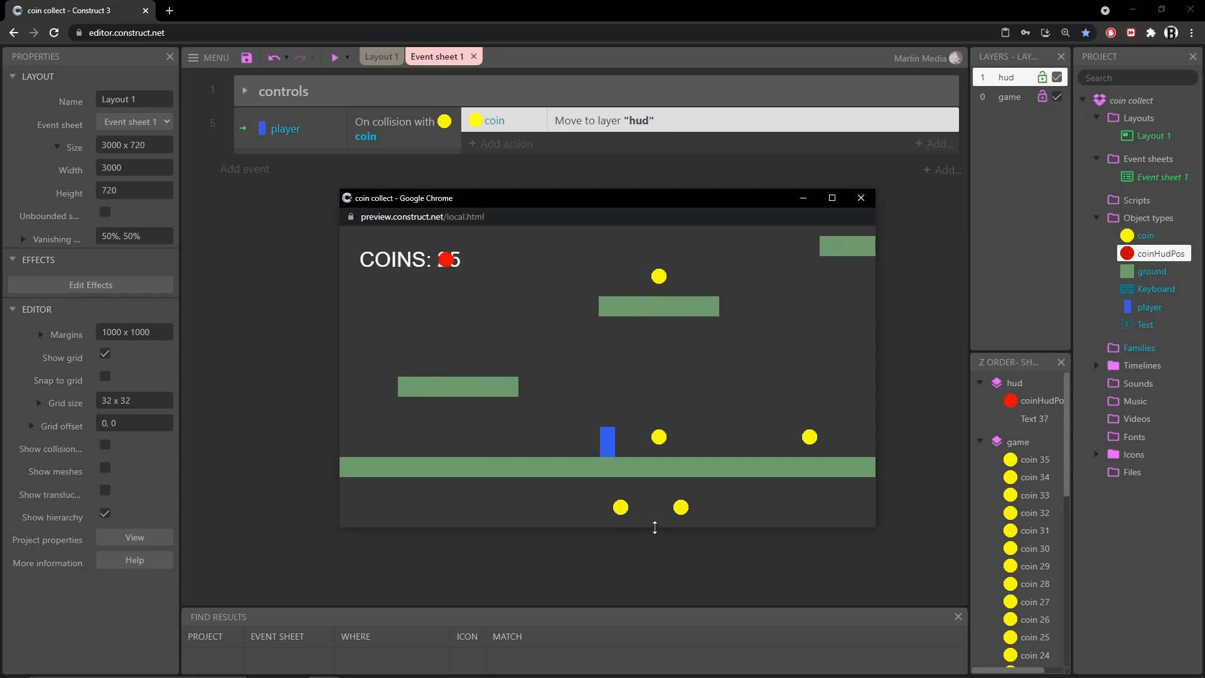
{"action": "key", "text": "d"}
{"action": "key", "text": "space"}
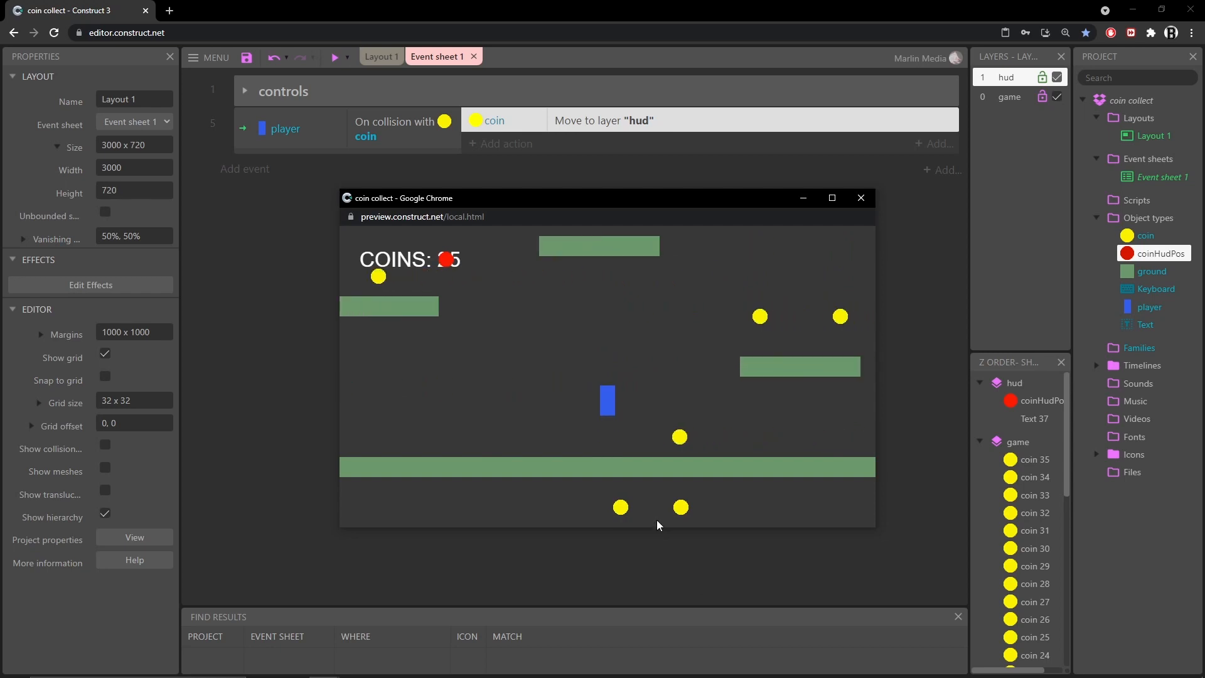
{"action": "key", "text": "d"}
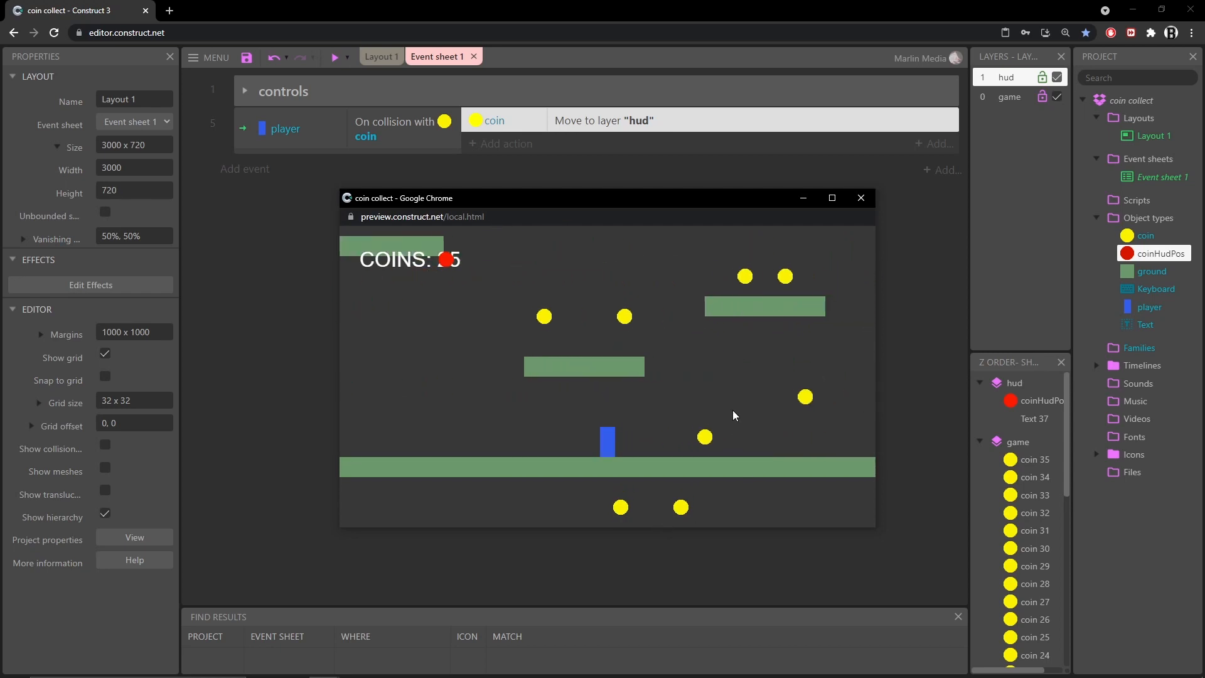
{"action": "key", "text": "d"}
{"action": "key", "text": "space"}
{"action": "key", "text": "space"}
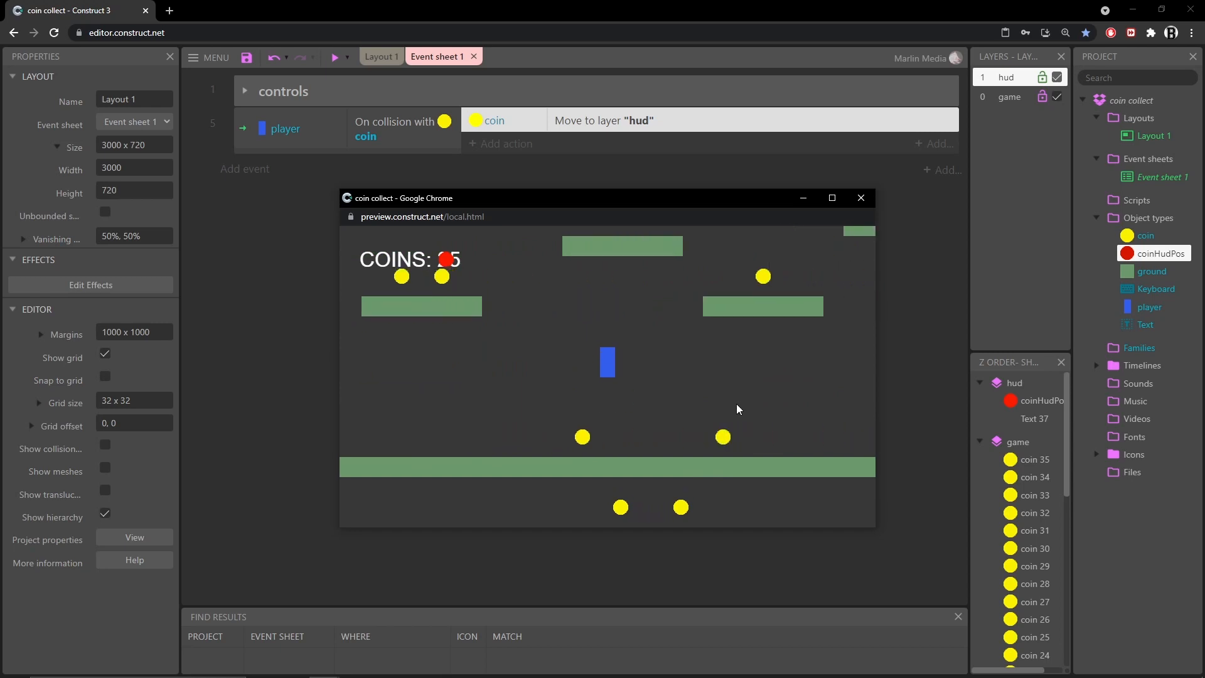
{"action": "key", "text": "d"}
{"action": "key", "text": "space"}
{"action": "key", "text": "a"}
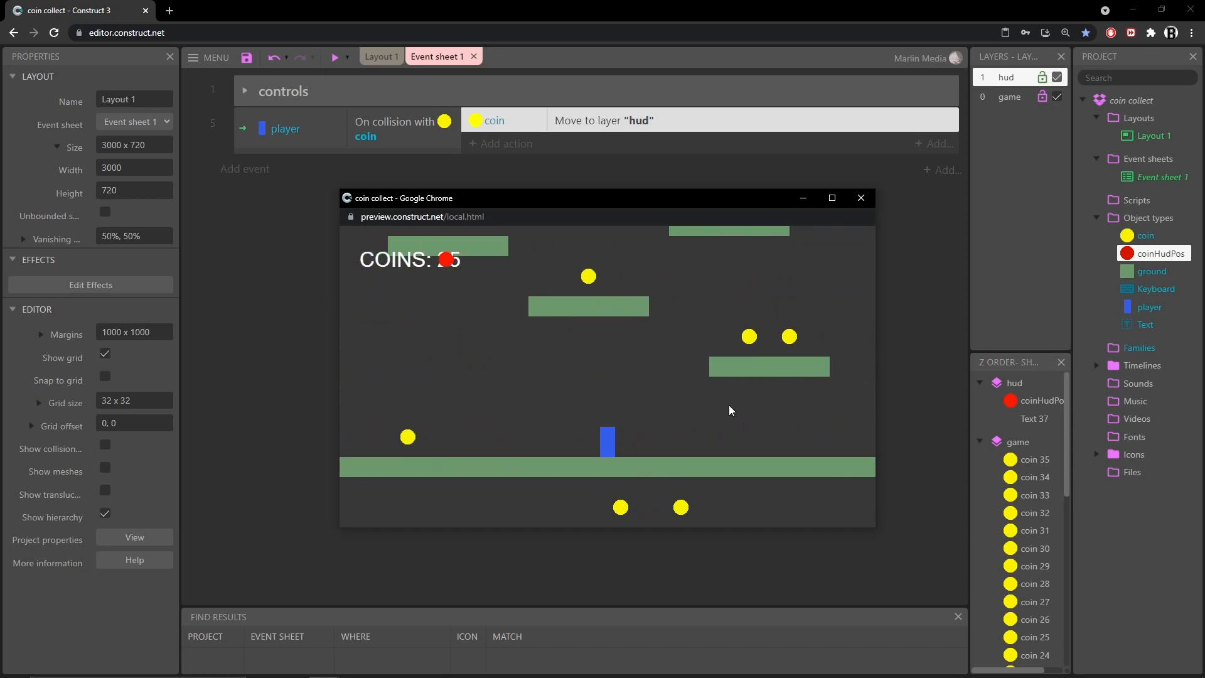
{"action": "key", "text": "a"}
{"action": "key", "text": "space"}
{"action": "key", "text": "a"}
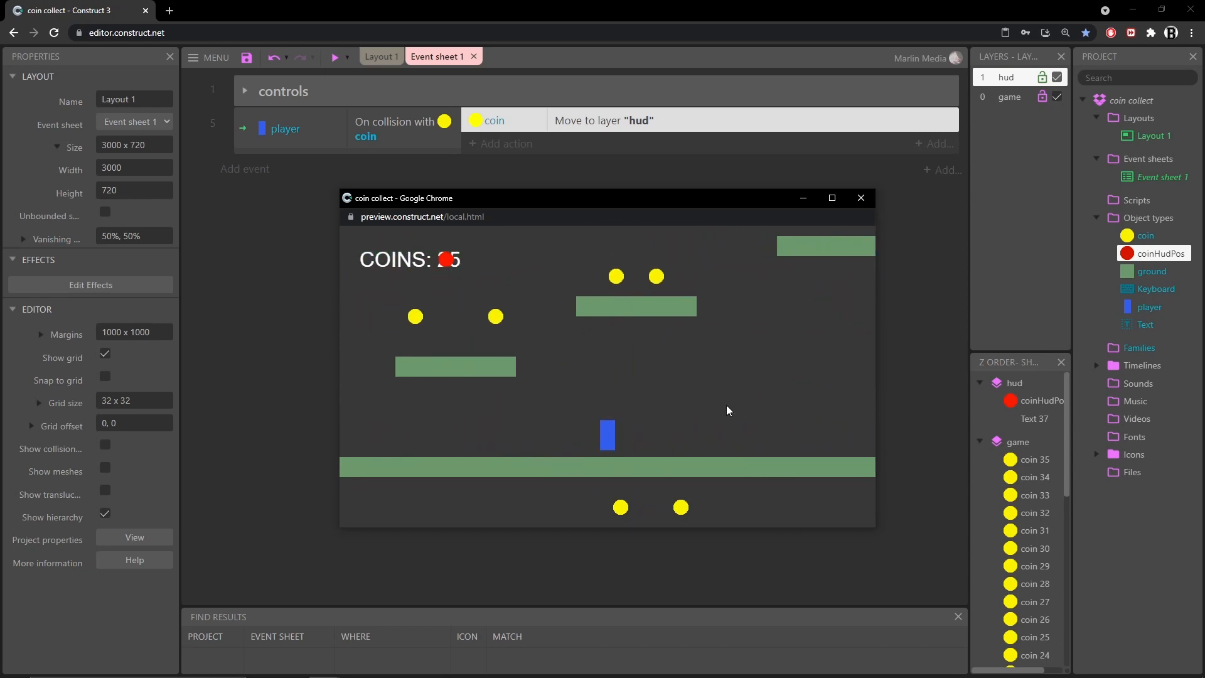
{"action": "key", "text": "space"}
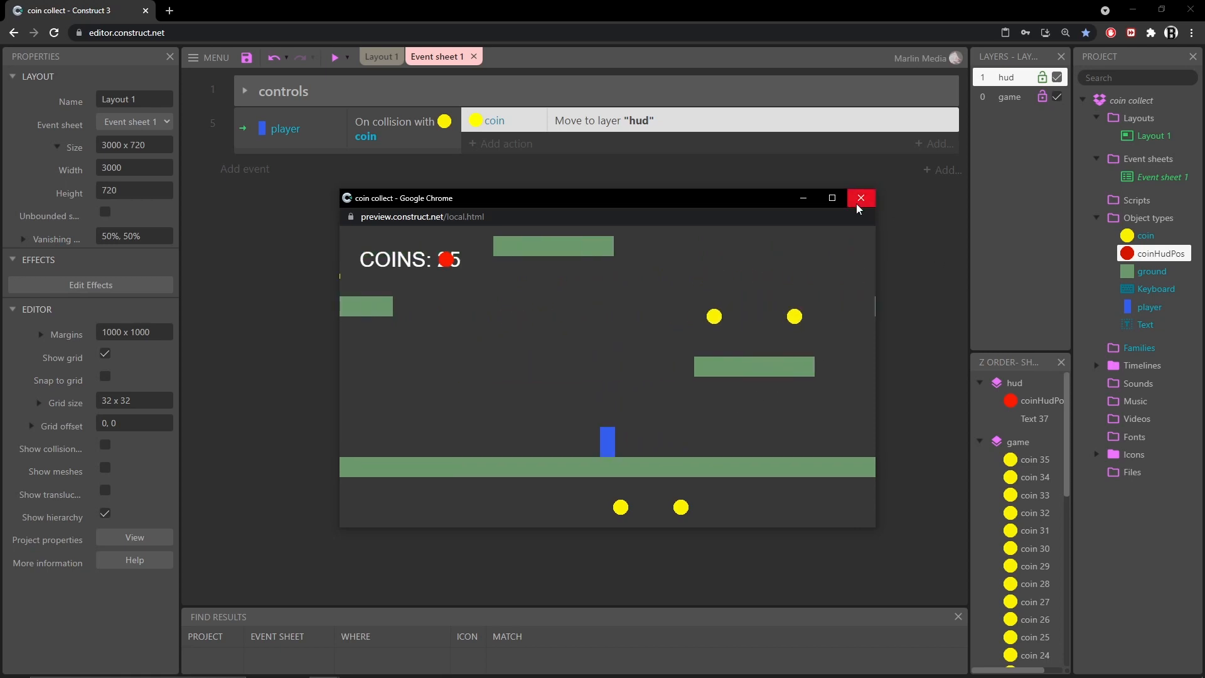
{"action": "left_click", "coordinate": [861, 198]}
Turn off the layout's grid display and select the coin on the left floating platform
{"action": "left_click", "coordinate": [377, 57]}
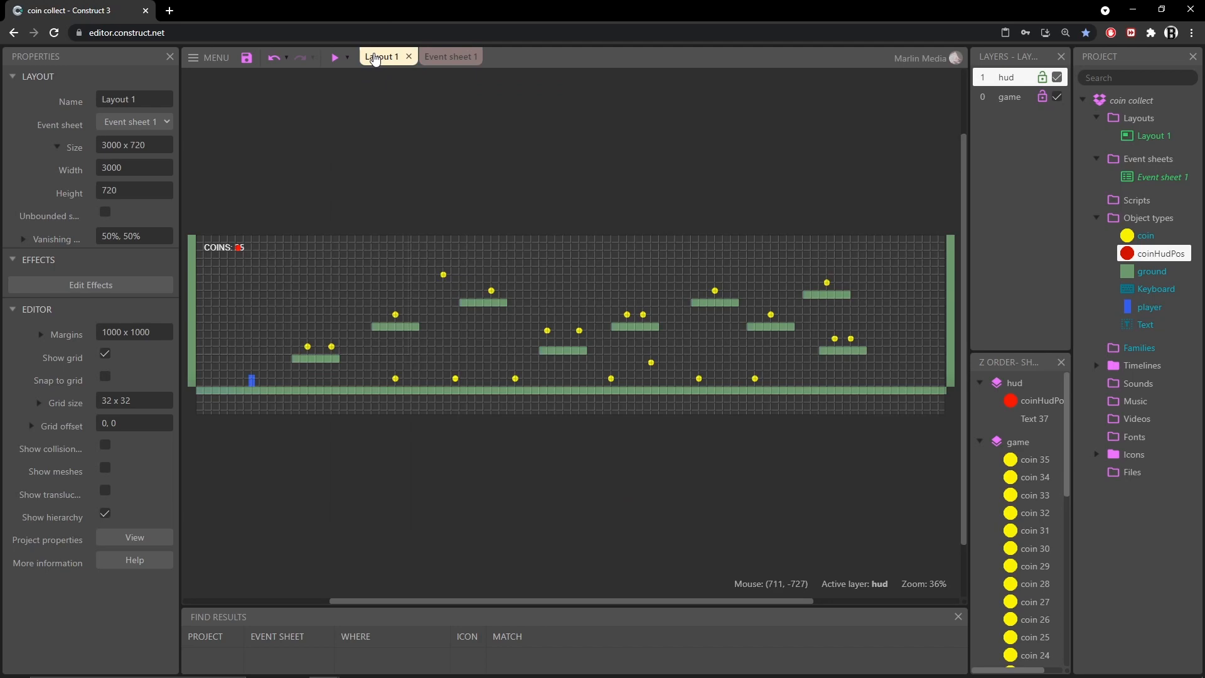
{"action": "scroll", "coordinate": [279, 345], "scroll_direction": "up", "scroll_amount": 3, "text": "ctrl"}
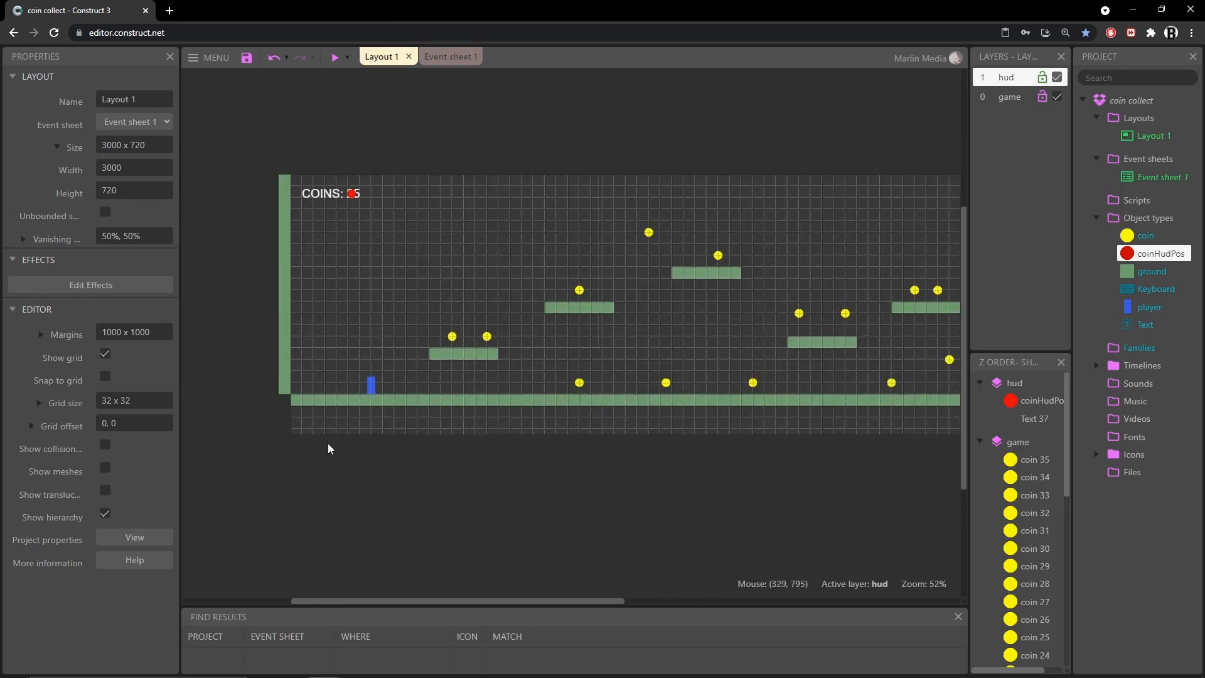
{"action": "left_click", "coordinate": [105, 353]}
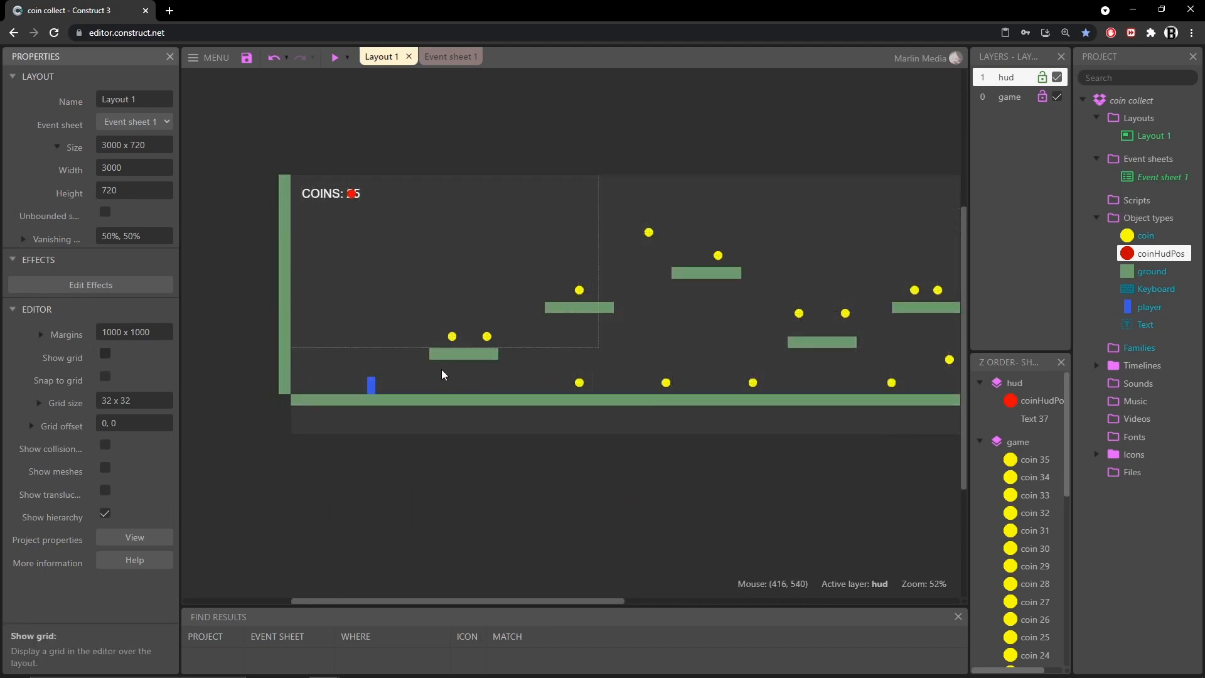
{"action": "scroll", "coordinate": [444, 371], "scroll_direction": "up", "scroll_amount": 2, "text": "ctrl"}
{"action": "left_click", "coordinate": [456, 323]}
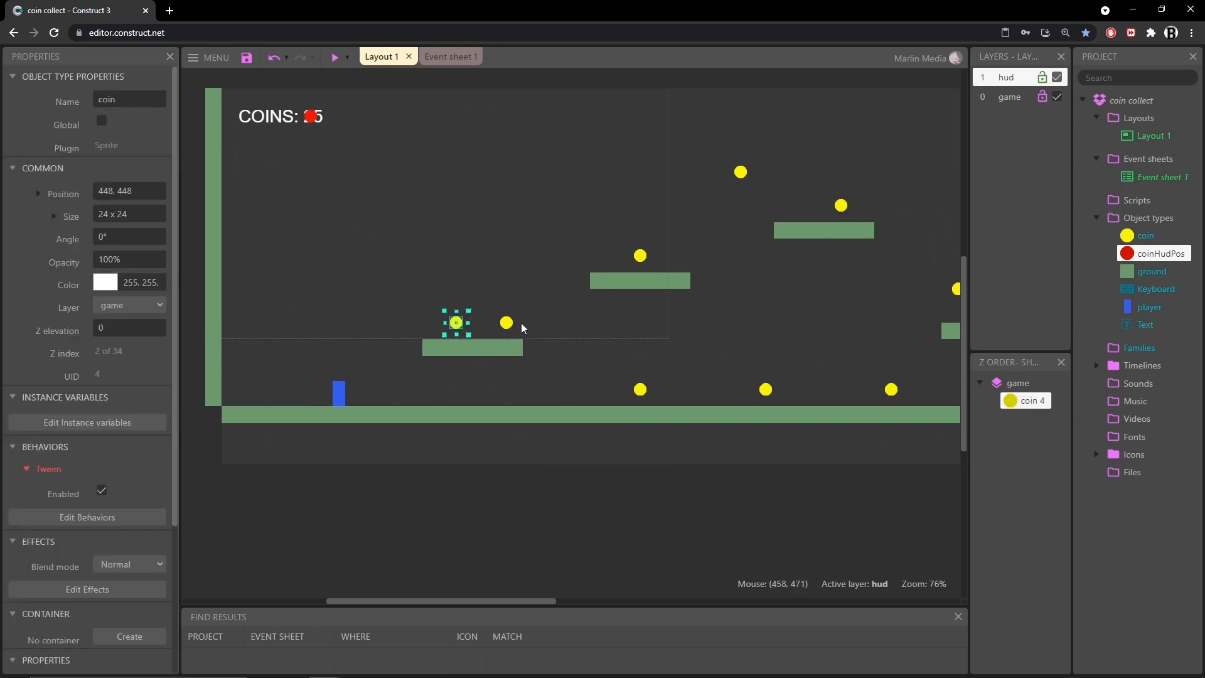
{"action": "middle_click_drag", "start_coordinate": [352, 386], "coordinate": [389, 418]}
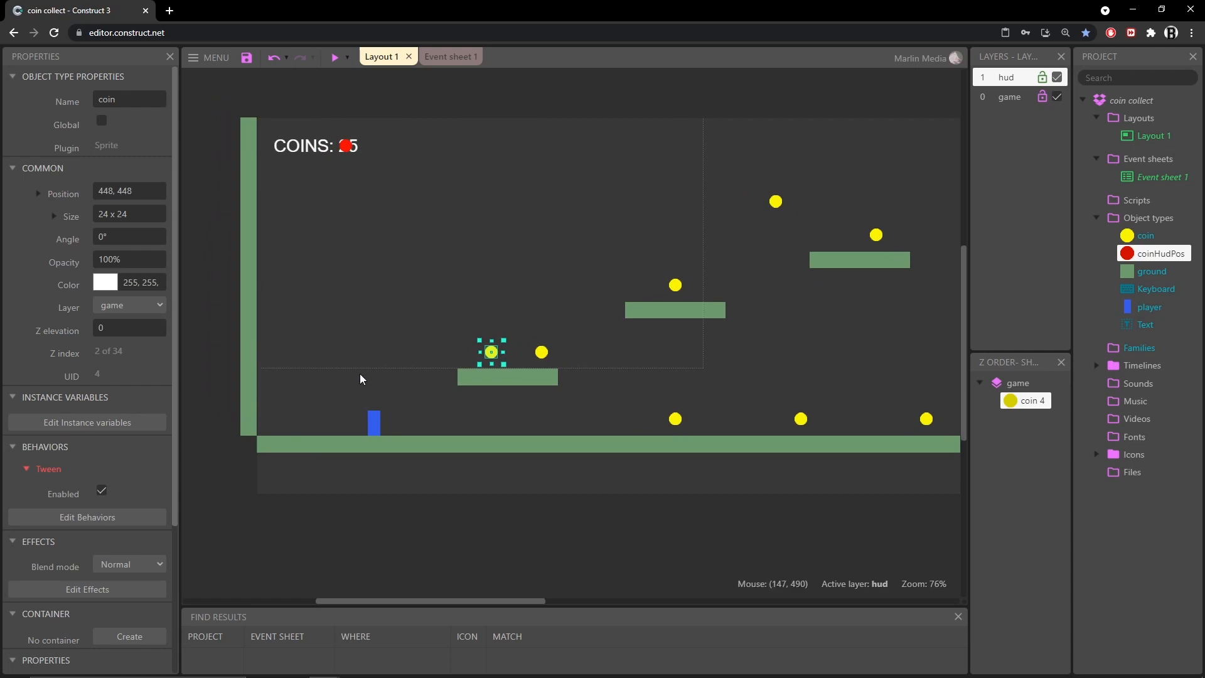
Select coins on the platforms and ground in the layout to inspect their properties
{"action": "left_click", "coordinate": [540, 356]}
{"action": "left_click", "coordinate": [488, 356]}
{"action": "left_click", "coordinate": [541, 354]}
{"action": "mouse_move", "coordinate": [634, 433]}
{"action": "middle_mouse_down"}
{"action": "mouse_move", "coordinate": [532, 423]}
{"action": "mouse_move", "coordinate": [613, 435]}
{"action": "middle_mouse_up"}
{"action": "left_click", "coordinate": [575, 411]}
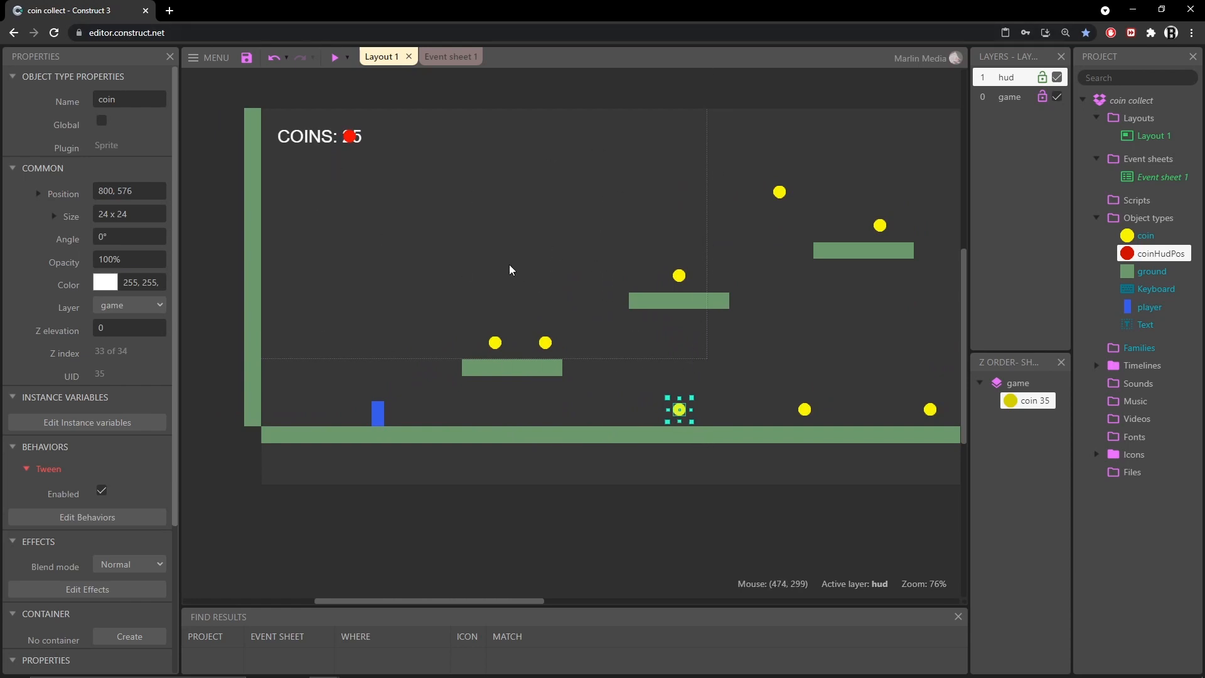
{"action": "left_click", "coordinate": [495, 347]}
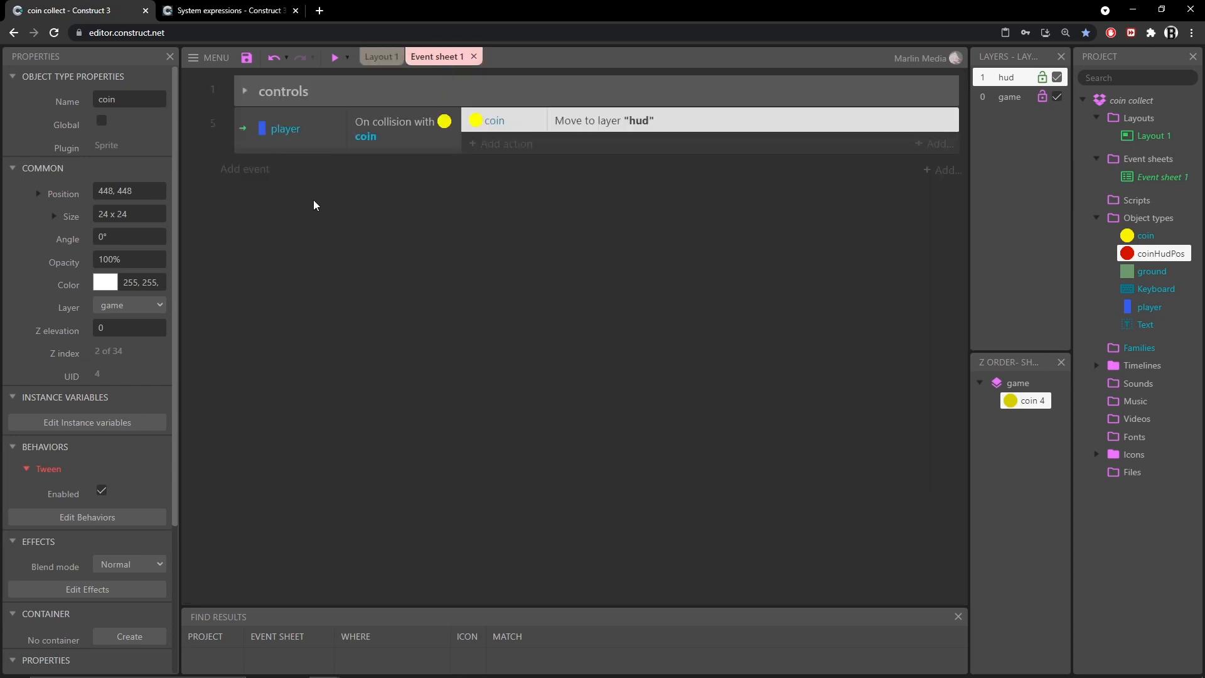
Read the system expressions documentation for CanvasToLayerX and LayerToCanvasX in the browser tab
{"action": "left_click", "coordinate": [251, 10]}
{"action": "scroll", "coordinate": [493, 182], "scroll_direction": "down", "scroll_amount": 5}
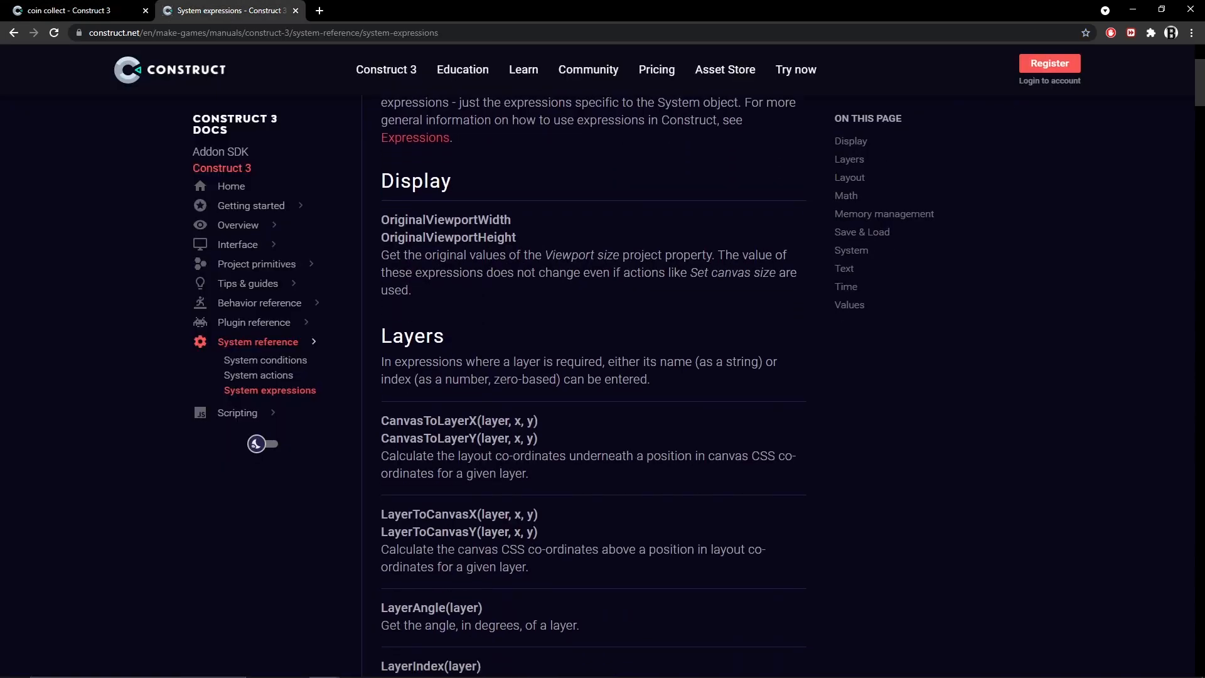
{"action": "scroll", "coordinate": [492, 182], "scroll_direction": "down", "scroll_amount": 1}
{"action": "left_click_drag", "start_coordinate": [381, 241], "coordinate": [477, 241]}
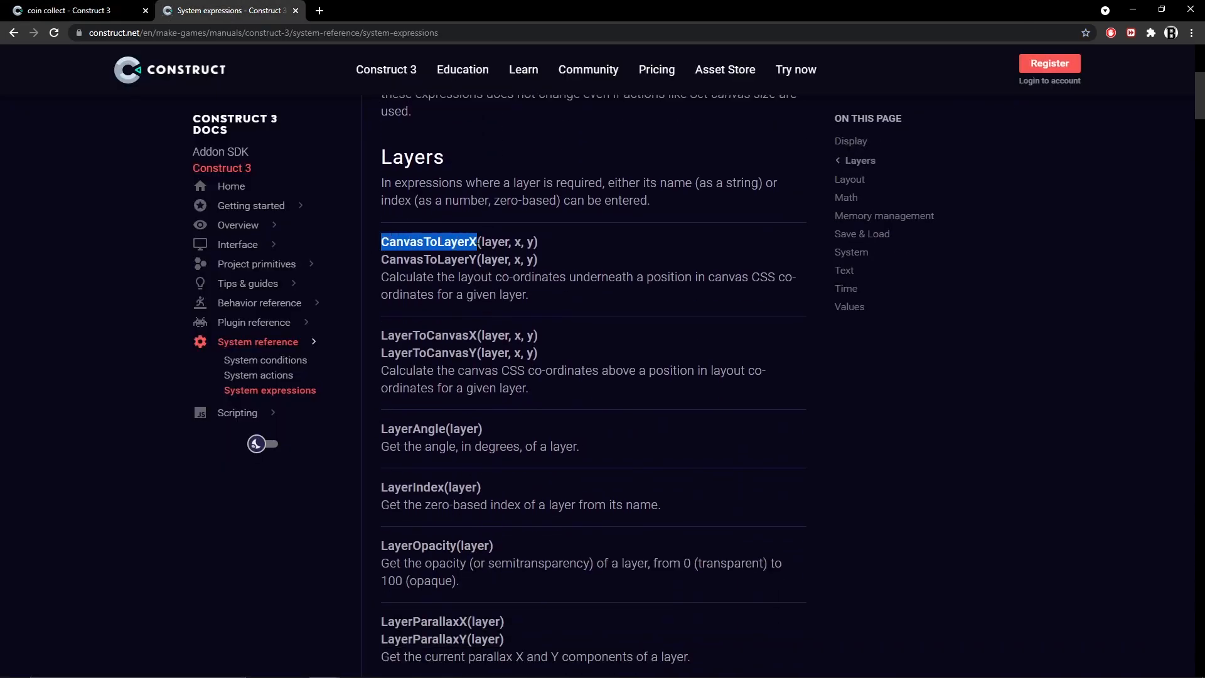
{"action": "scroll", "coordinate": [593, 376], "scroll_direction": "down", "scroll_amount": 1}
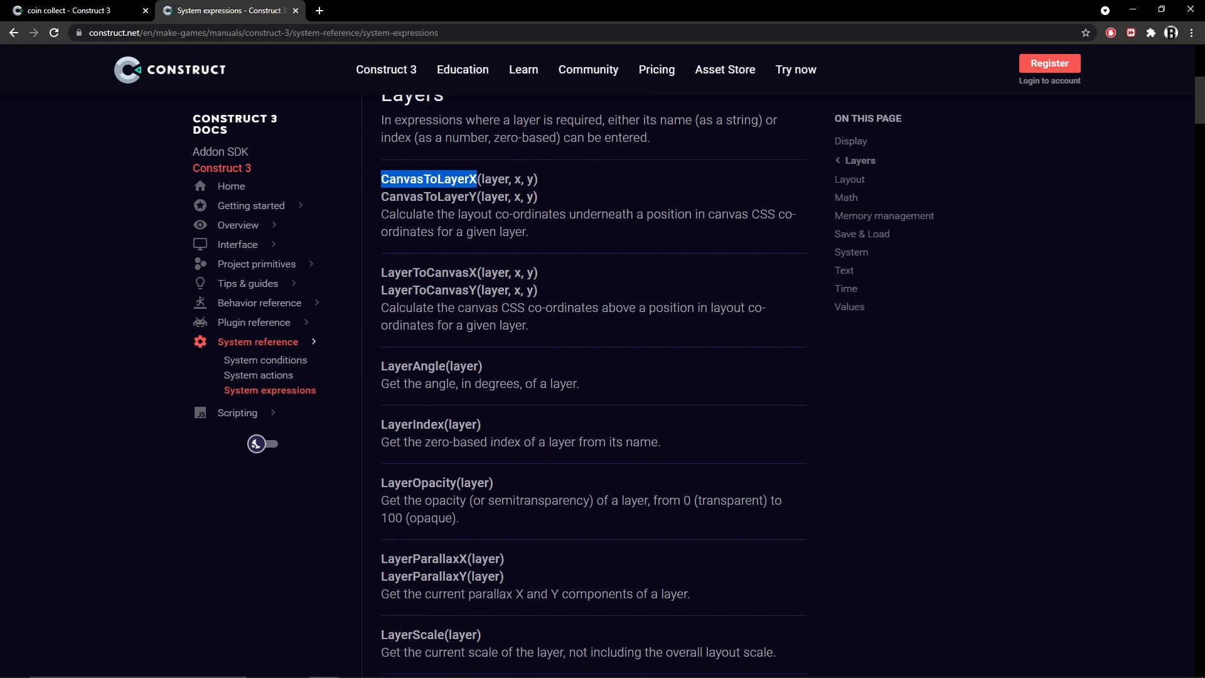
{"action": "left_click_drag", "start_coordinate": [380, 212], "coordinate": [530, 238]}
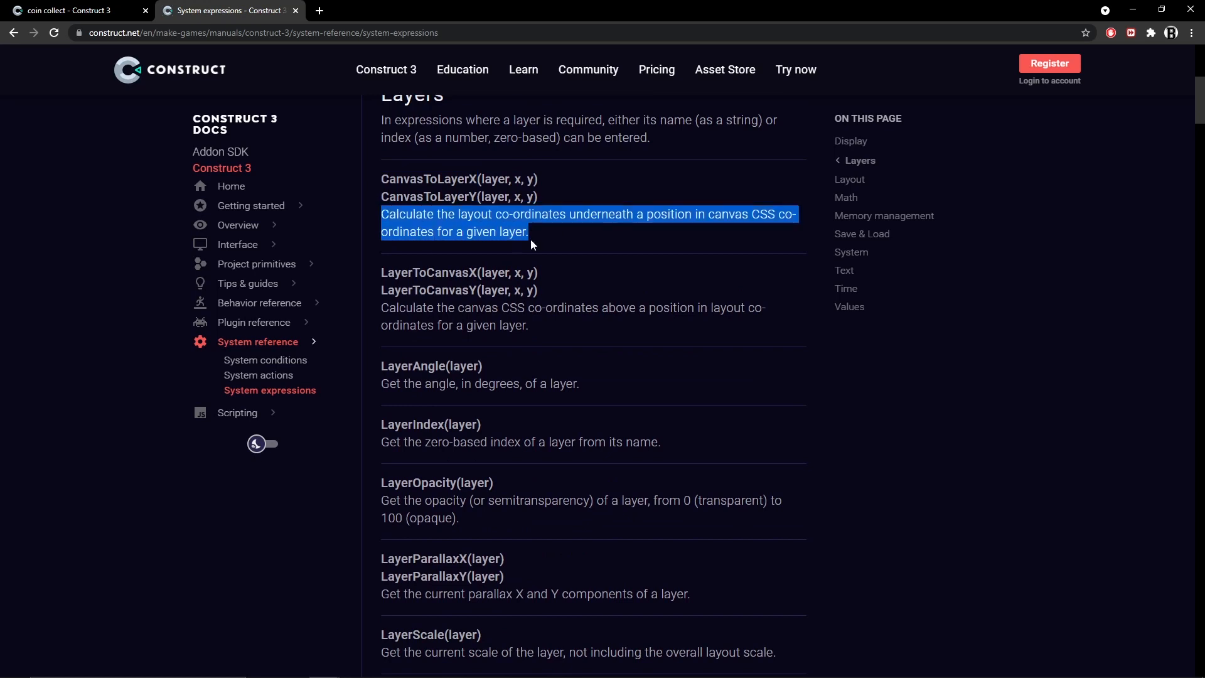
{"action": "left_click", "coordinate": [634, 258]}
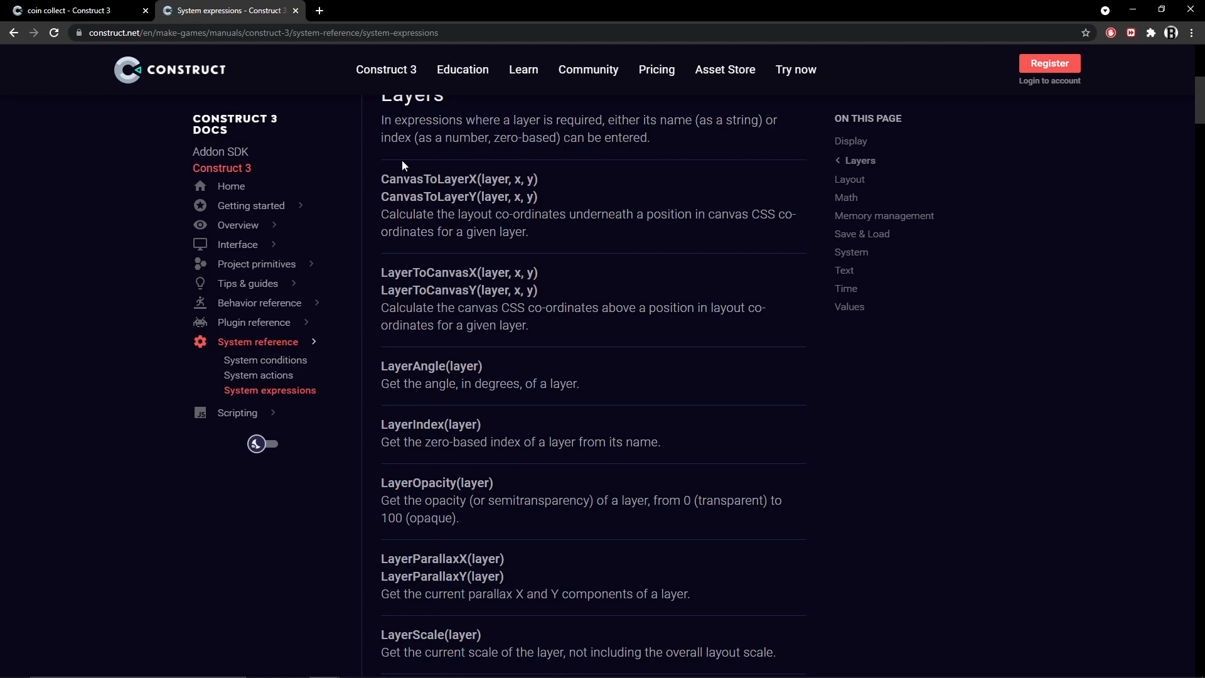
{"action": "left_click_drag", "start_coordinate": [380, 179], "coordinate": [475, 180]}
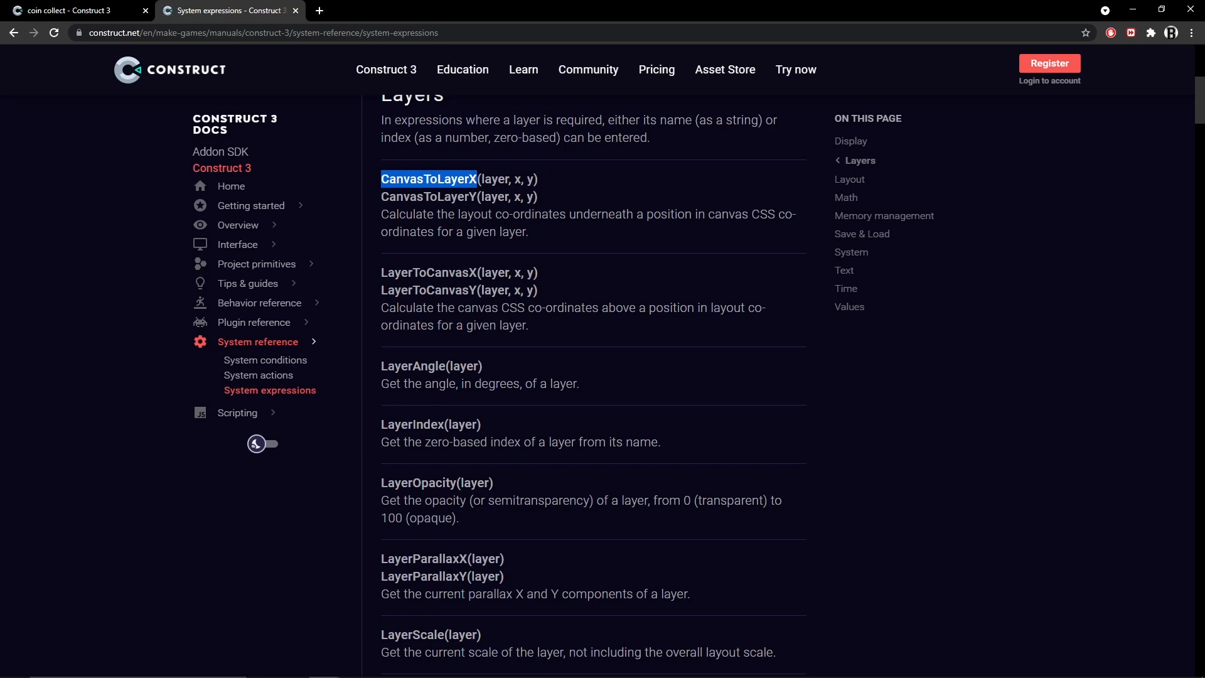
{"action": "left_click", "coordinate": [494, 180]}
{"action": "left_click_drag", "start_coordinate": [482, 180], "coordinate": [529, 180]}
{"action": "double_click", "coordinate": [530, 180]}
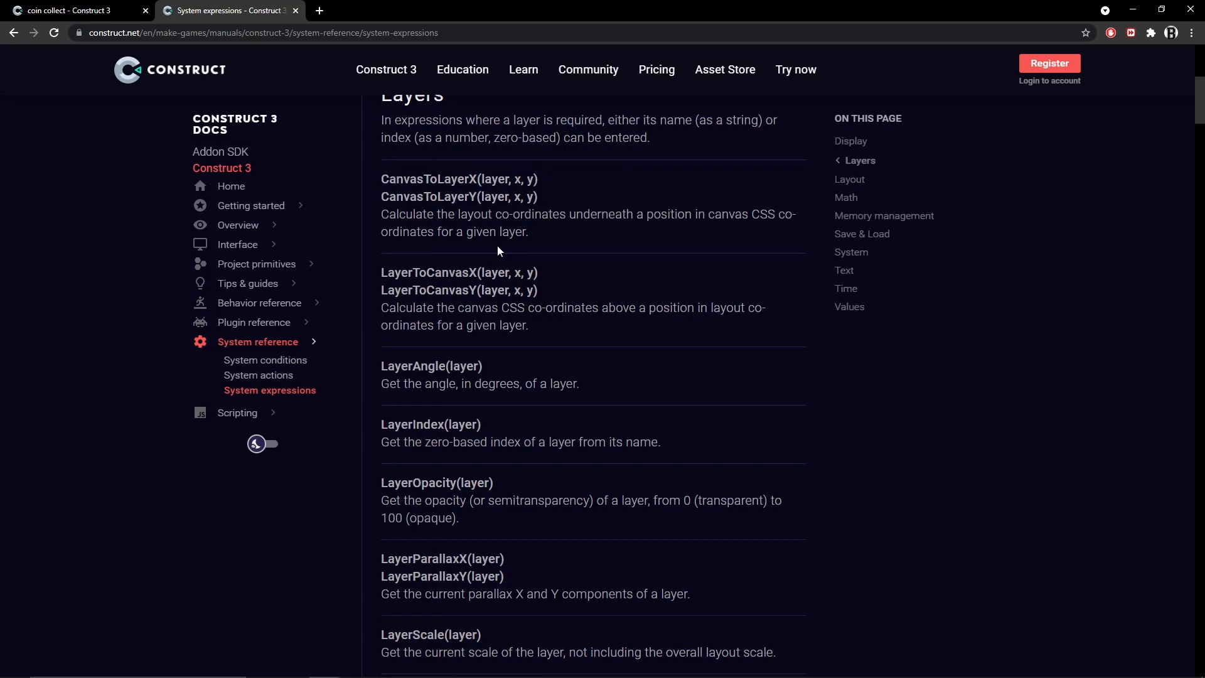
Add a coin Set position action to the collision event and begin its X value with CanvasToLayerX("hud",
{"action": "left_click", "coordinate": [69, 10]}
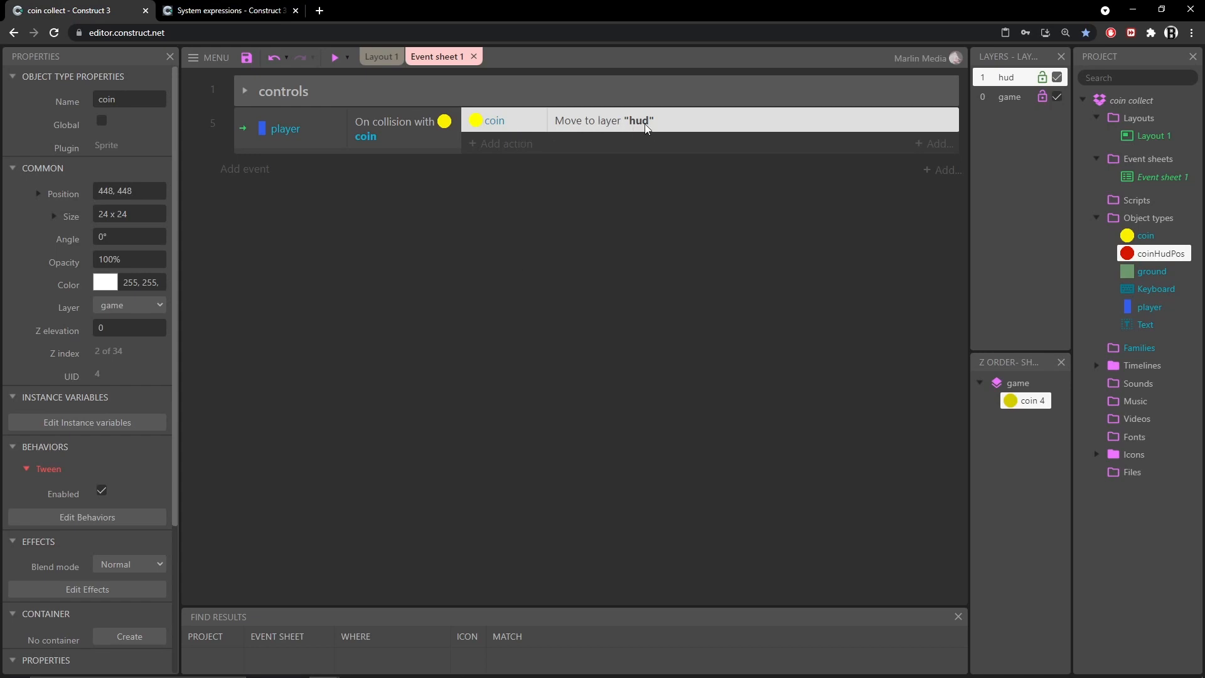
{"action": "left_click", "coordinate": [491, 143]}
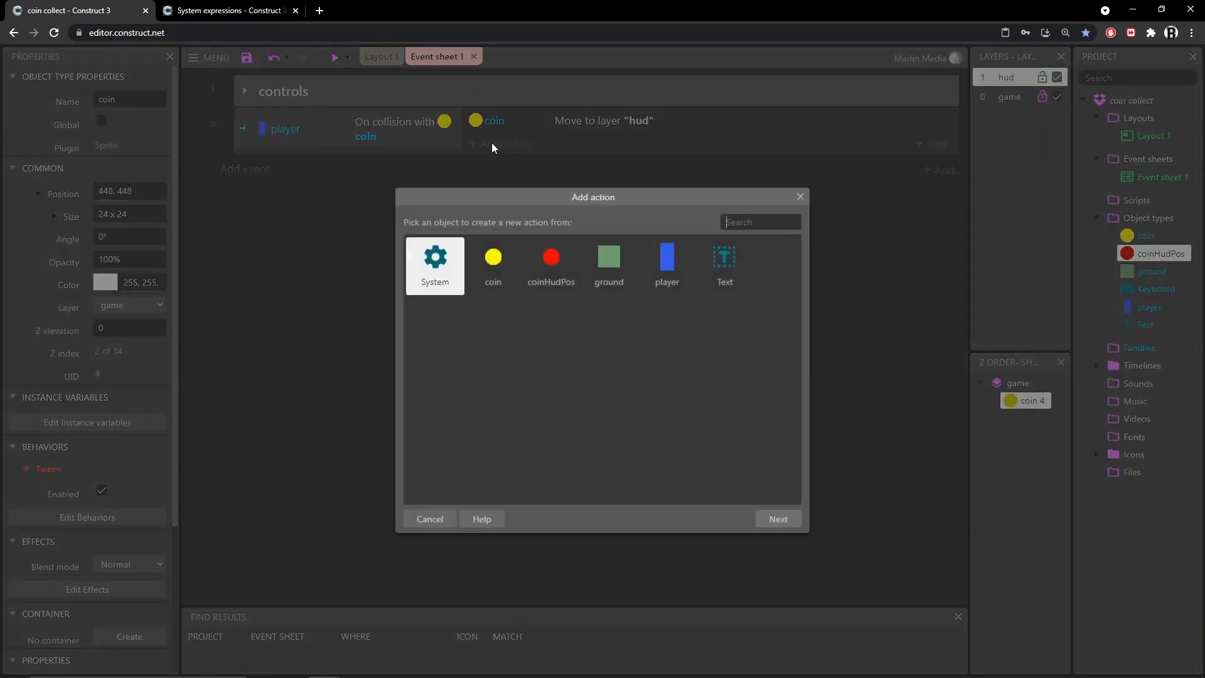
{"action": "double_click", "coordinate": [492, 261]}
{"action": "scroll", "coordinate": [498, 313], "scroll_direction": "down", "scroll_amount": 10}
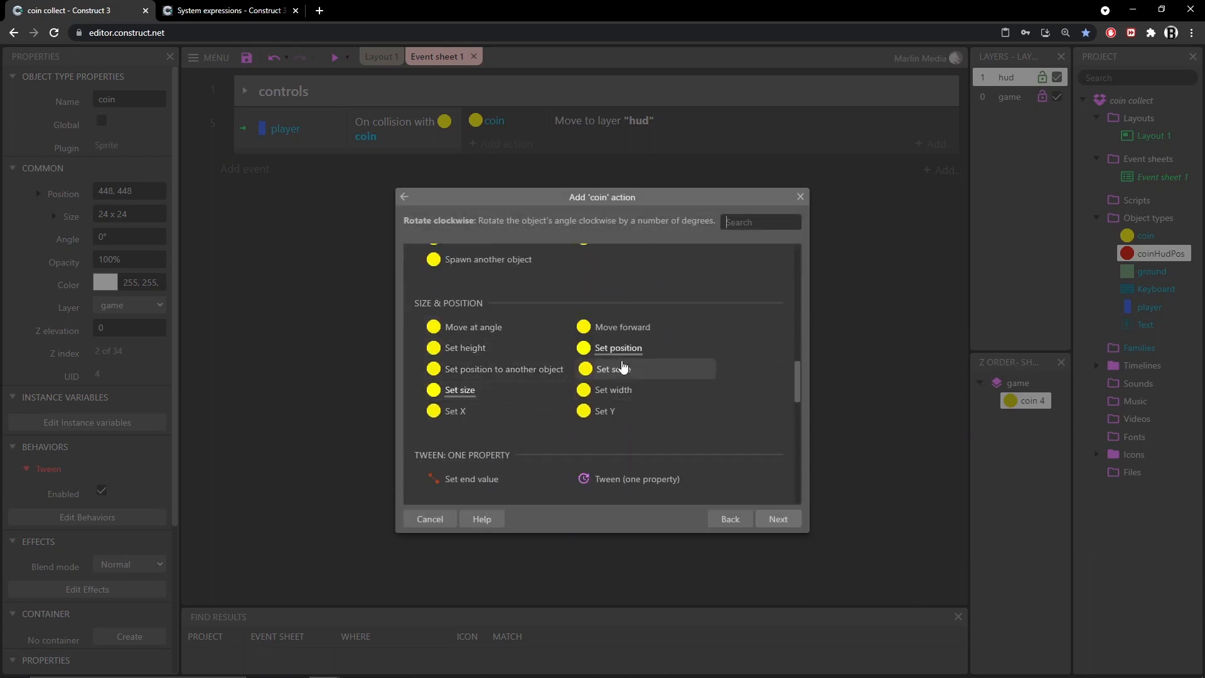
{"action": "double_click", "coordinate": [633, 351]}
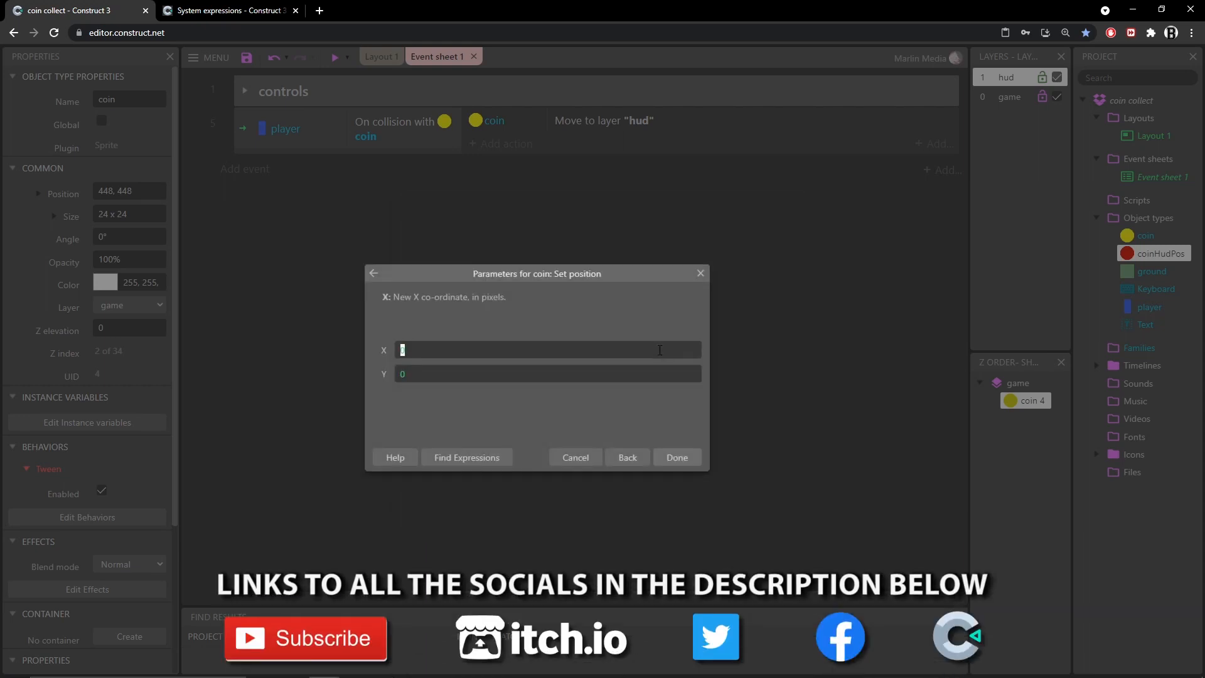
{"action": "left_click", "coordinate": [455, 355]}
{"action": "type", "text": "canva"}
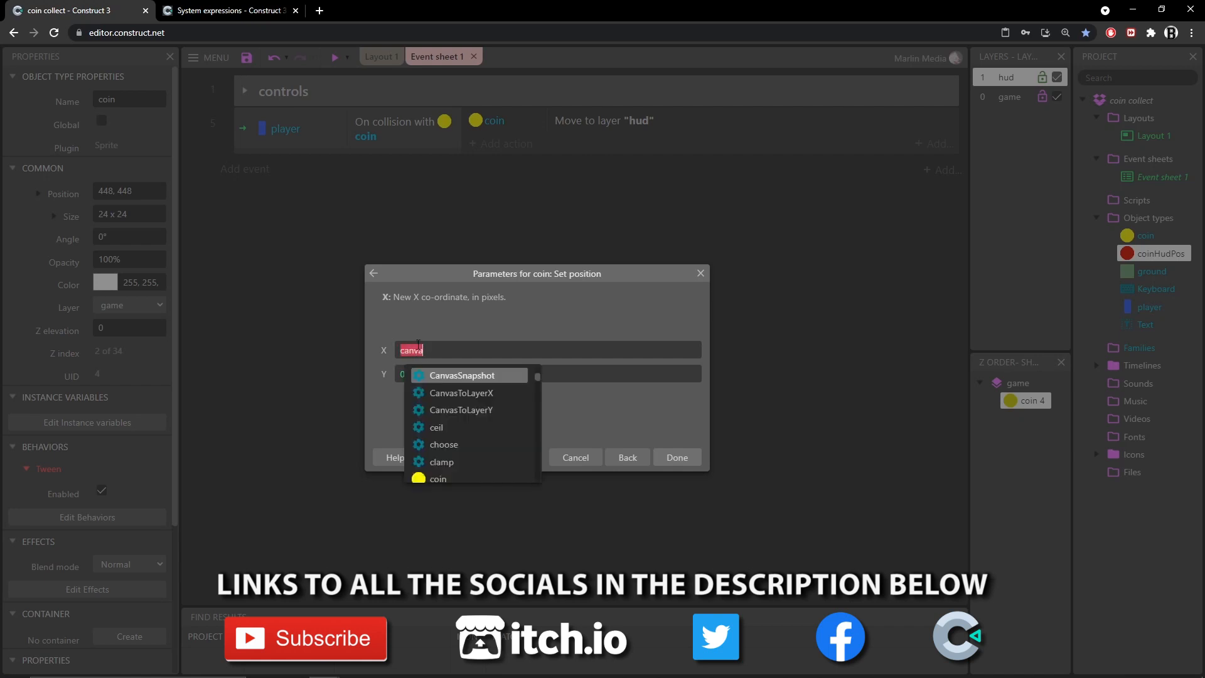
{"action": "key", "text": "Return"}
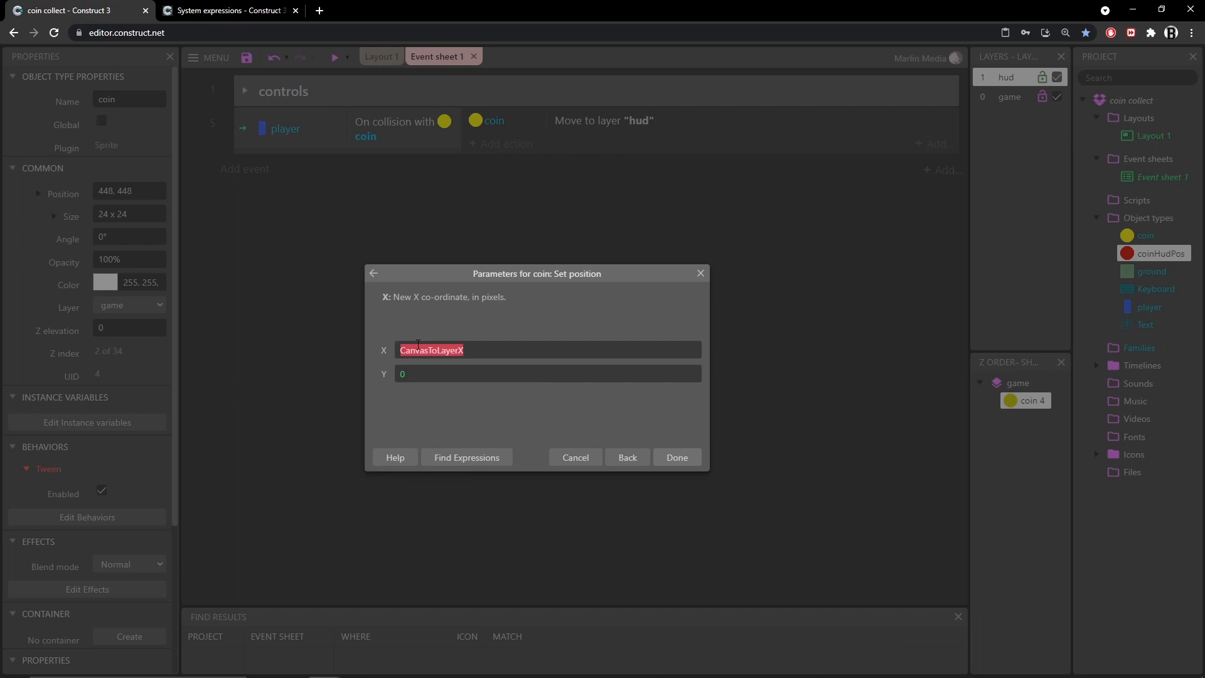
{"action": "type", "text": "("}
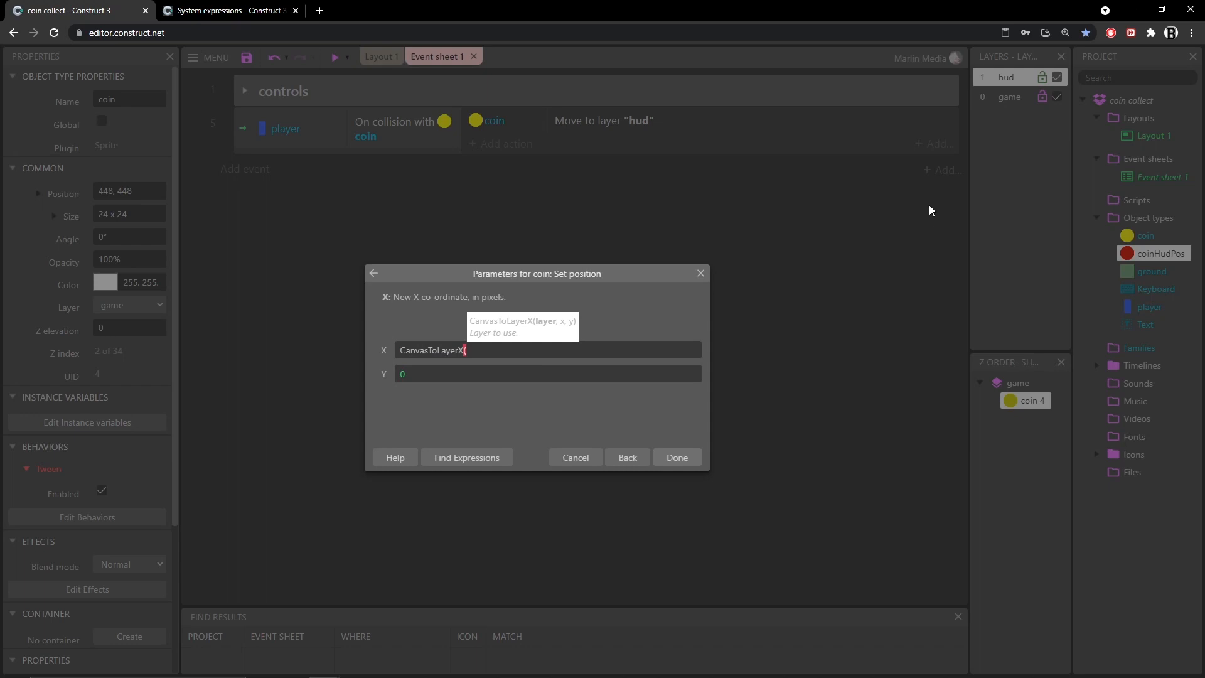
{"action": "type", "text": "\"hud\","}
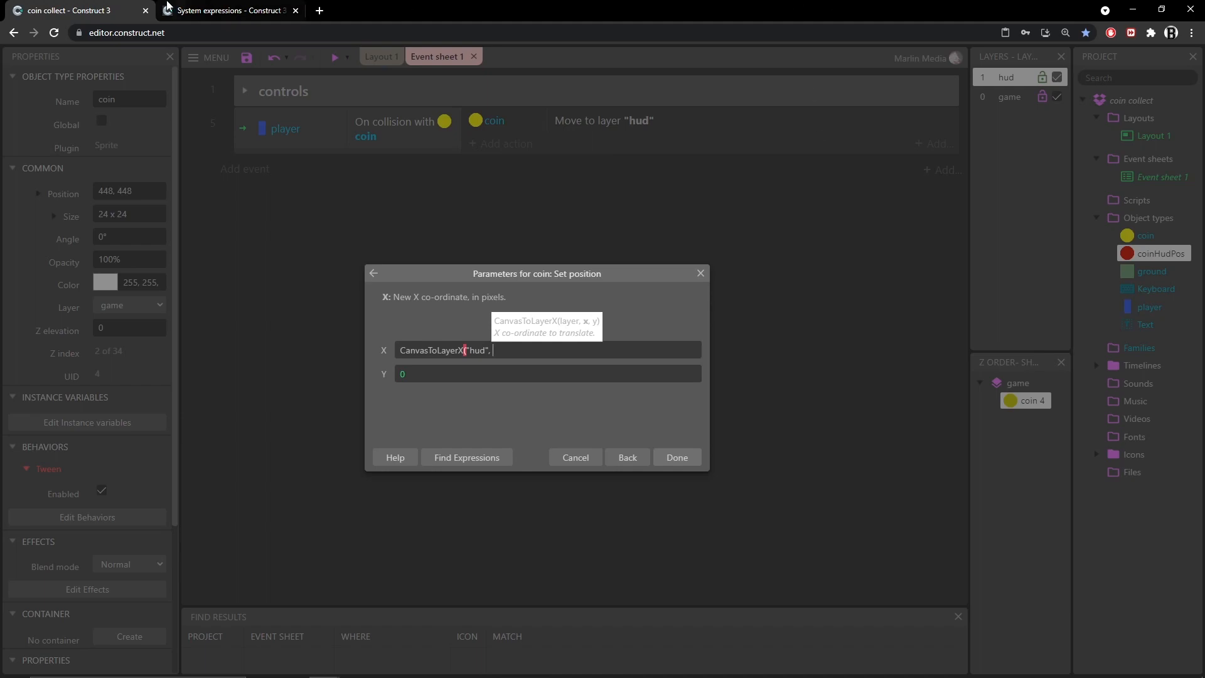
Review the CanvasToLayerX and LayerToCanvasX entries in the documentation again
{"action": "left_click", "coordinate": [237, 10]}
{"action": "mouse_move", "coordinate": [426, 104]}
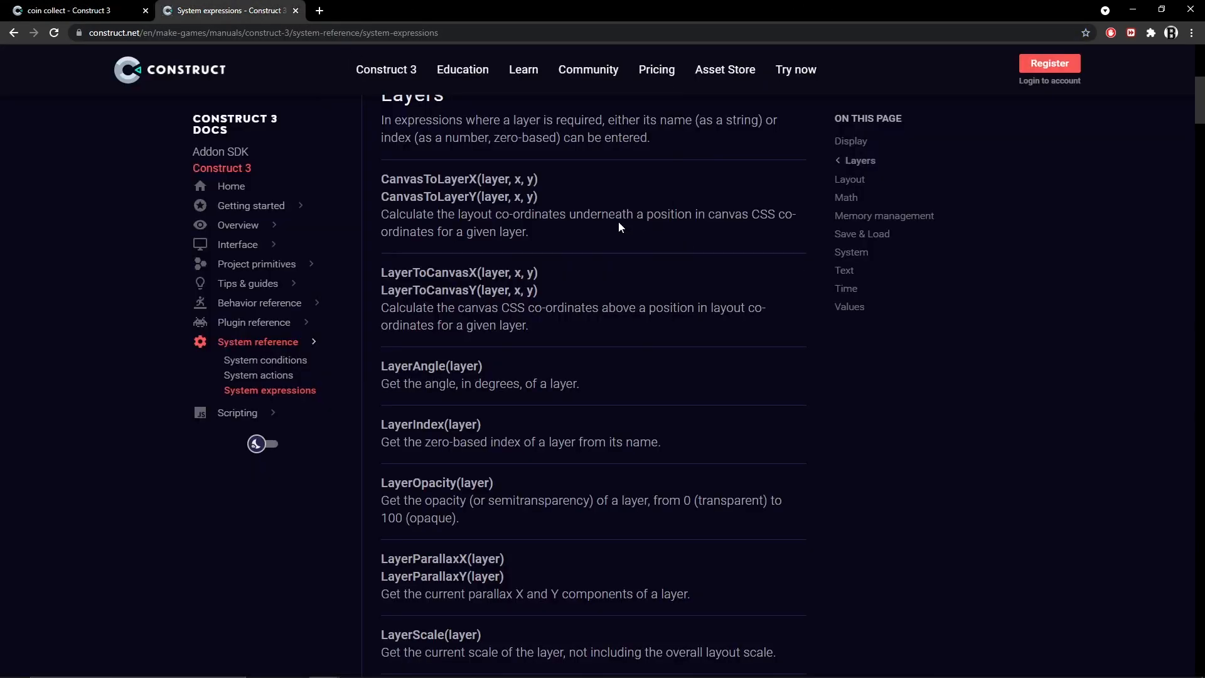
{"action": "left_click_drag", "start_coordinate": [382, 272], "coordinate": [469, 272]}
{"action": "left_click_drag", "start_coordinate": [382, 179], "coordinate": [465, 179]}
{"action": "left_click_drag", "start_coordinate": [381, 273], "coordinate": [509, 272]}
{"action": "left_click", "coordinate": [482, 272]}
{"action": "left_click_drag", "start_coordinate": [508, 273], "coordinate": [537, 272]}
{"action": "key", "text": "ctrl+Page_Up"}
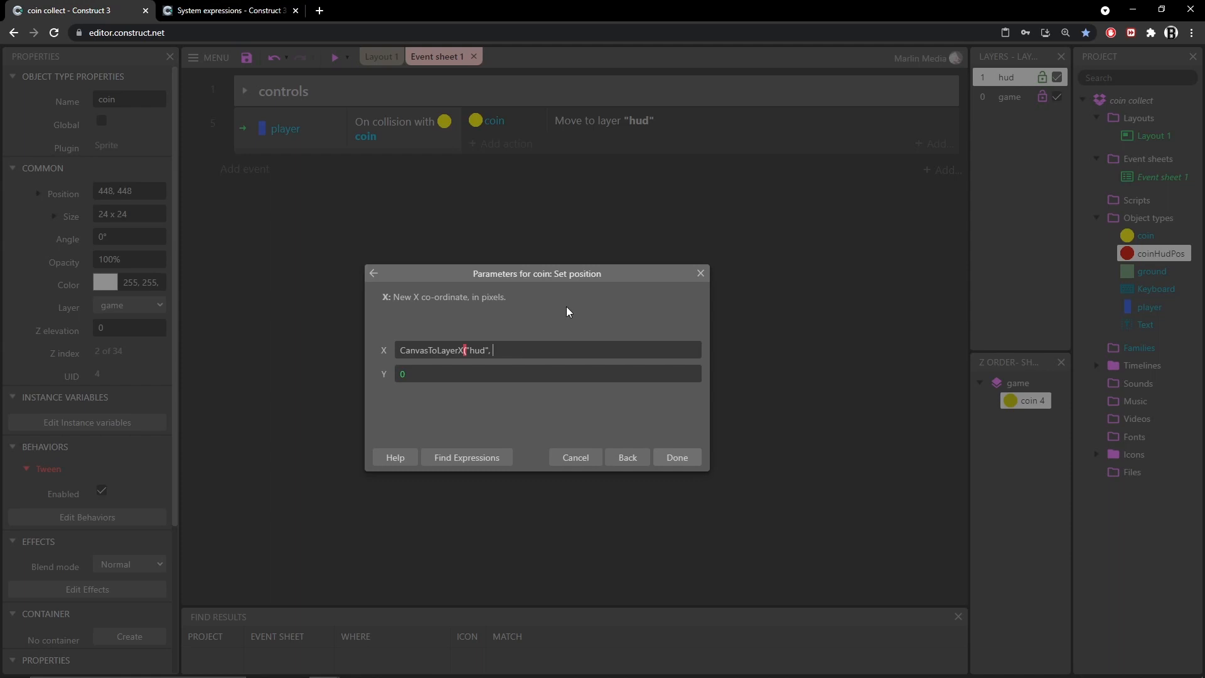
Insert LayerToCanvasX("game", coin.X, coin.Y) as the x argument of CanvasToLayerX in the X value
{"action": "type", "text": "layerto"}
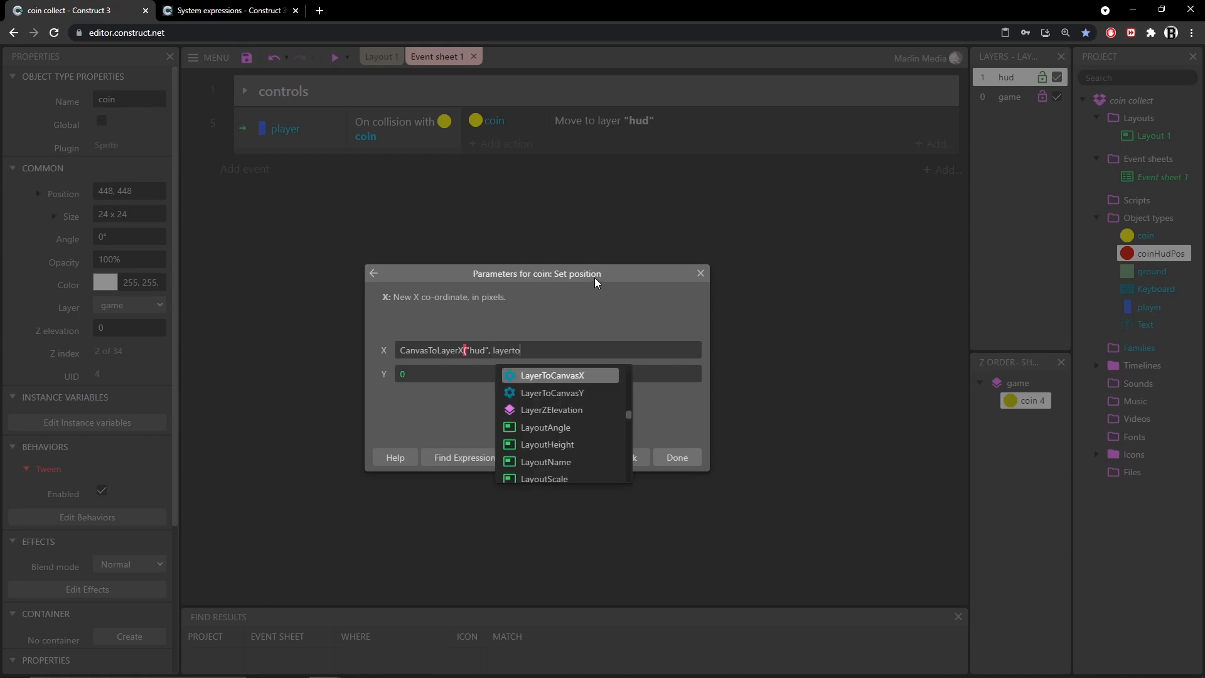
{"action": "key", "text": "Tab"}
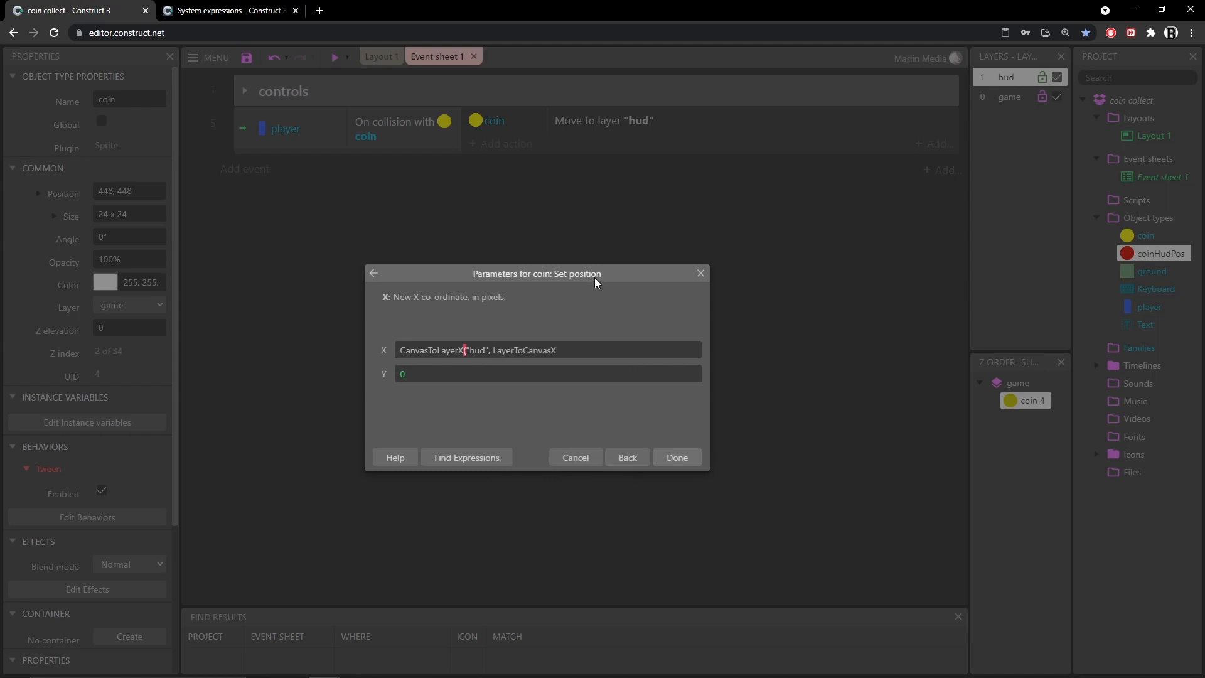
{"action": "type", "text": "("}
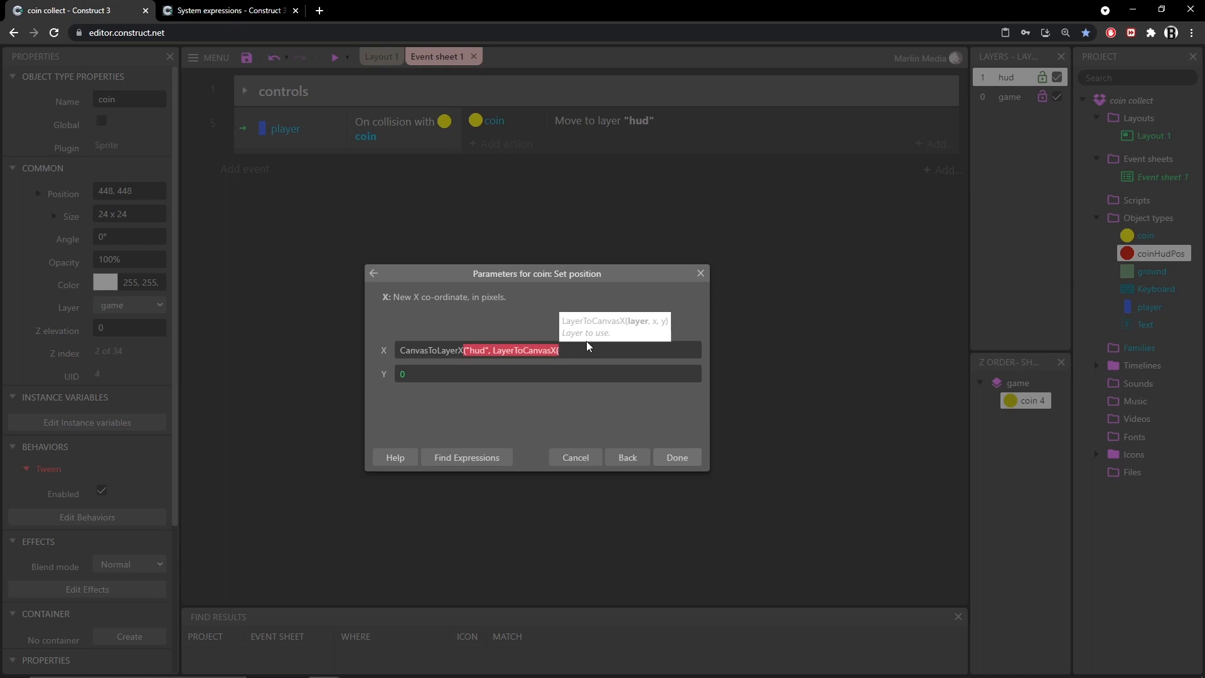
{"action": "type", "text": "\"game\","}
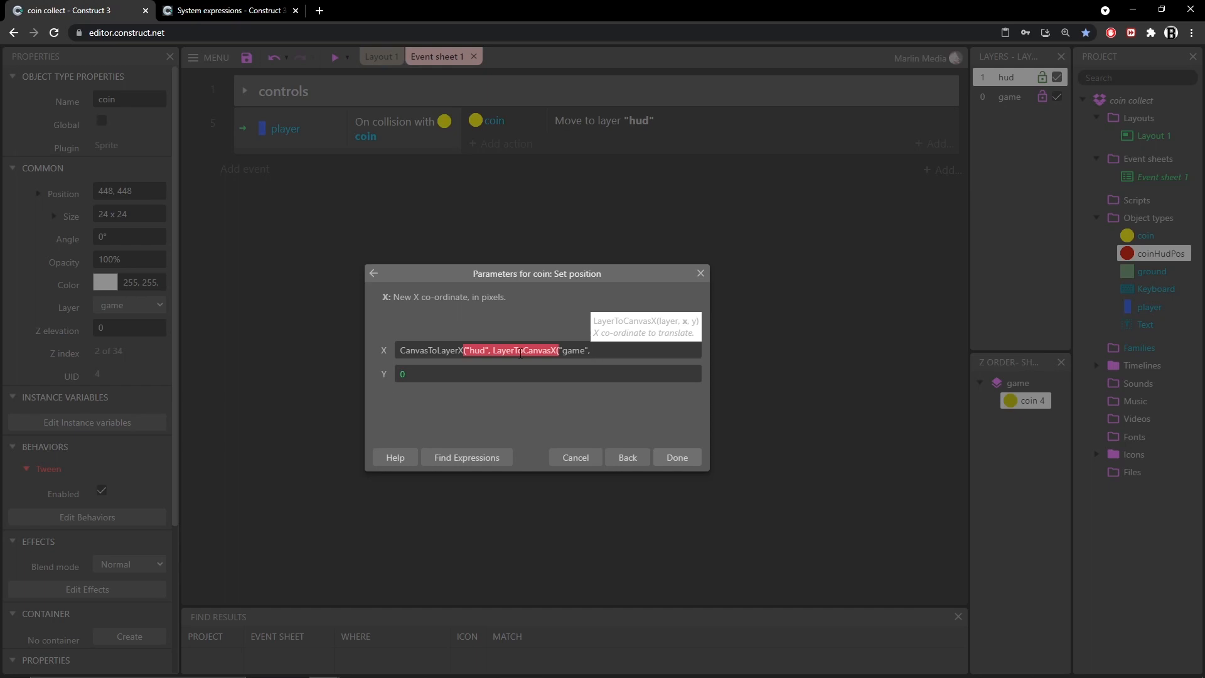
{"action": "type", "text": " coin.x"}
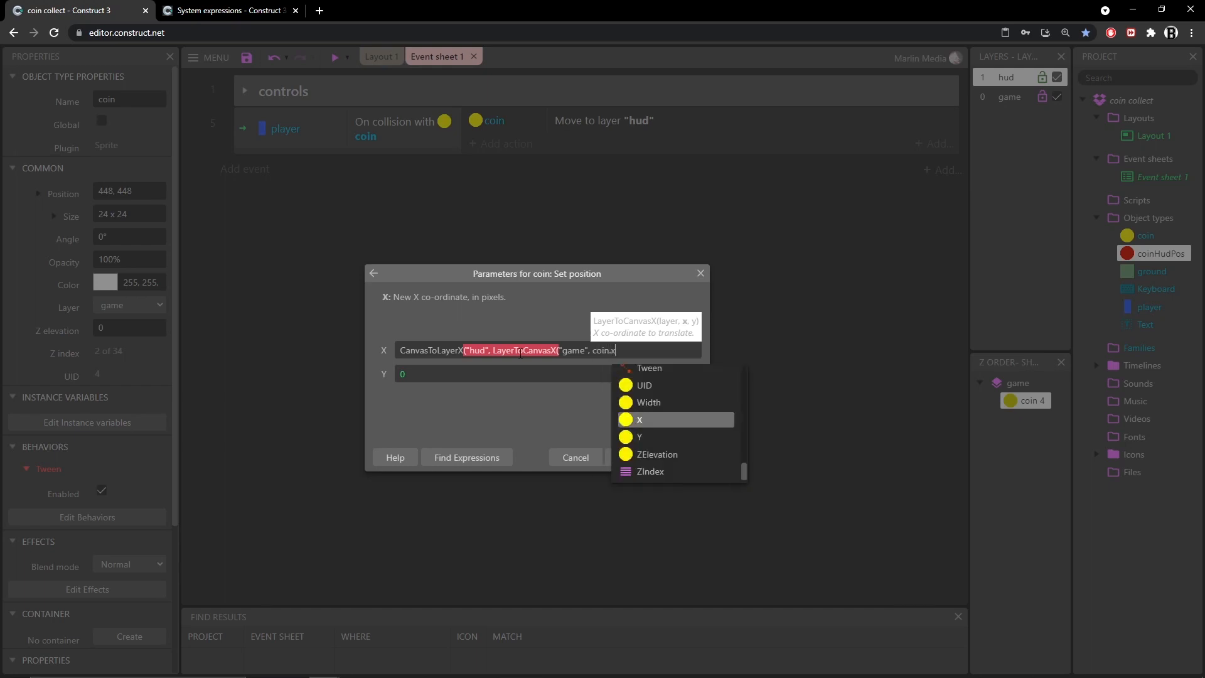
{"action": "key", "text": "Tab"}
{"action": "type", "text": ", coi"}
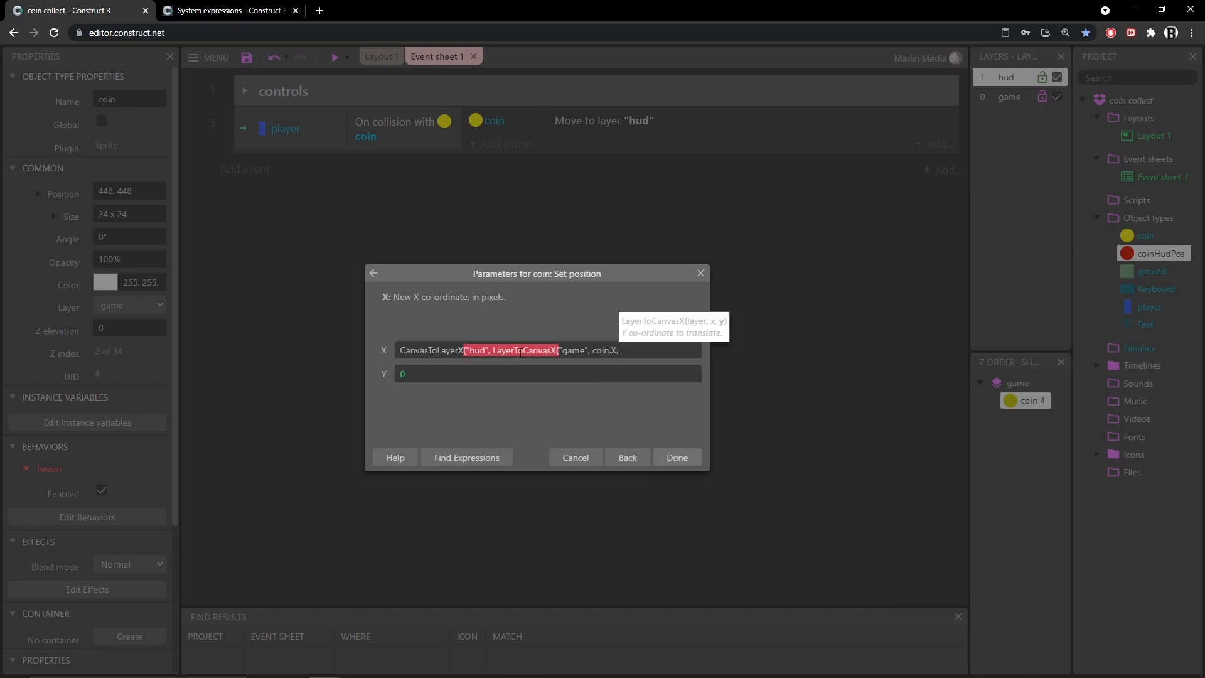
{"action": "type", "text": "n.y"}
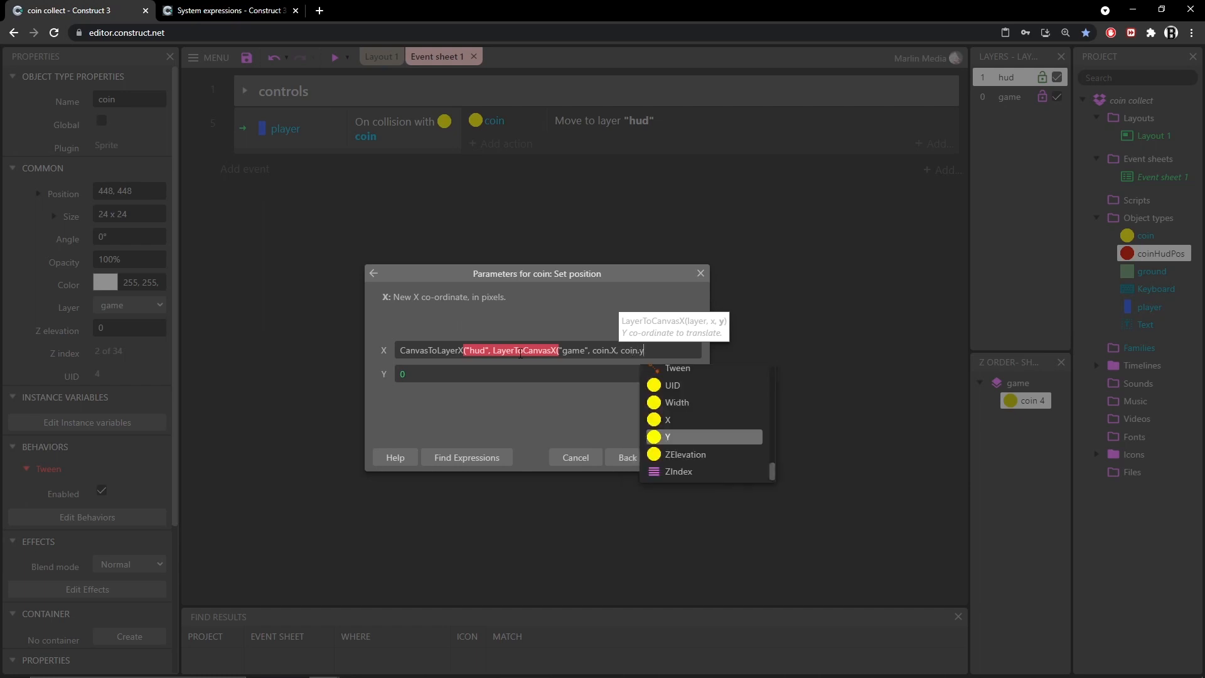
{"action": "key", "text": "Tab"}
{"action": "type", "text": ")"}
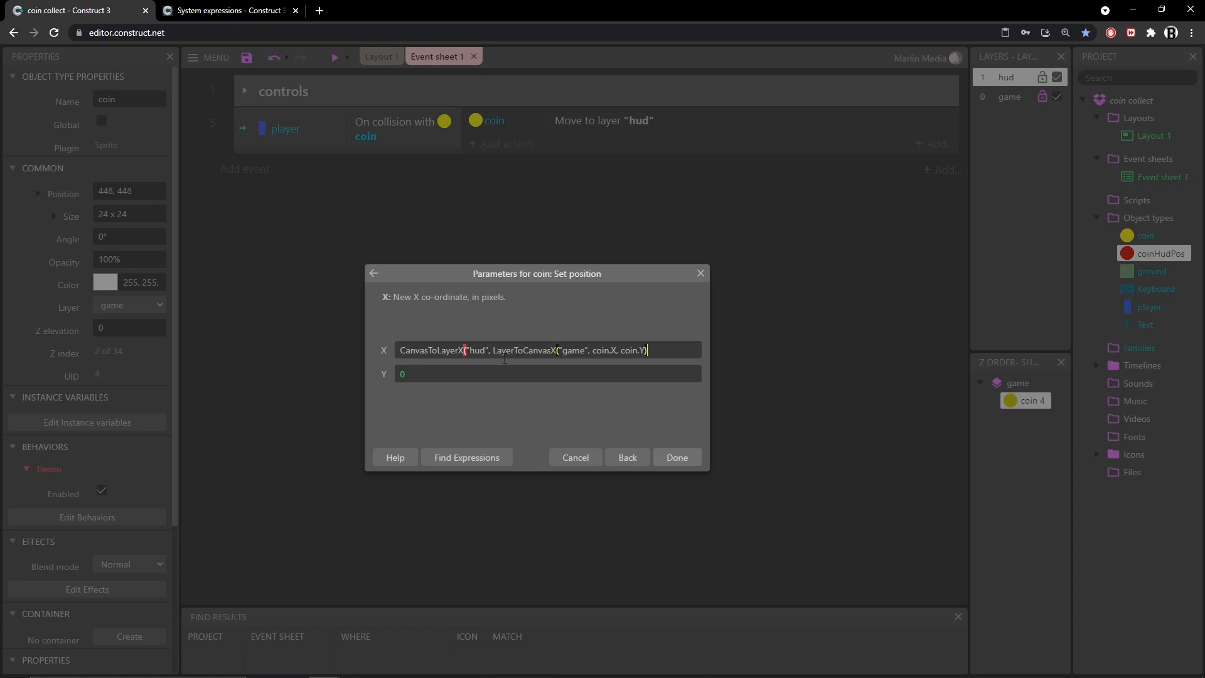
{"action": "left_click_drag", "start_coordinate": [492, 351], "coordinate": [649, 359]}
{"action": "left_click_drag", "start_coordinate": [416, 350], "coordinate": [459, 350]}
{"action": "double_click", "coordinate": [477, 349]}
{"action": "left_click_drag", "start_coordinate": [491, 350], "coordinate": [647, 364]}
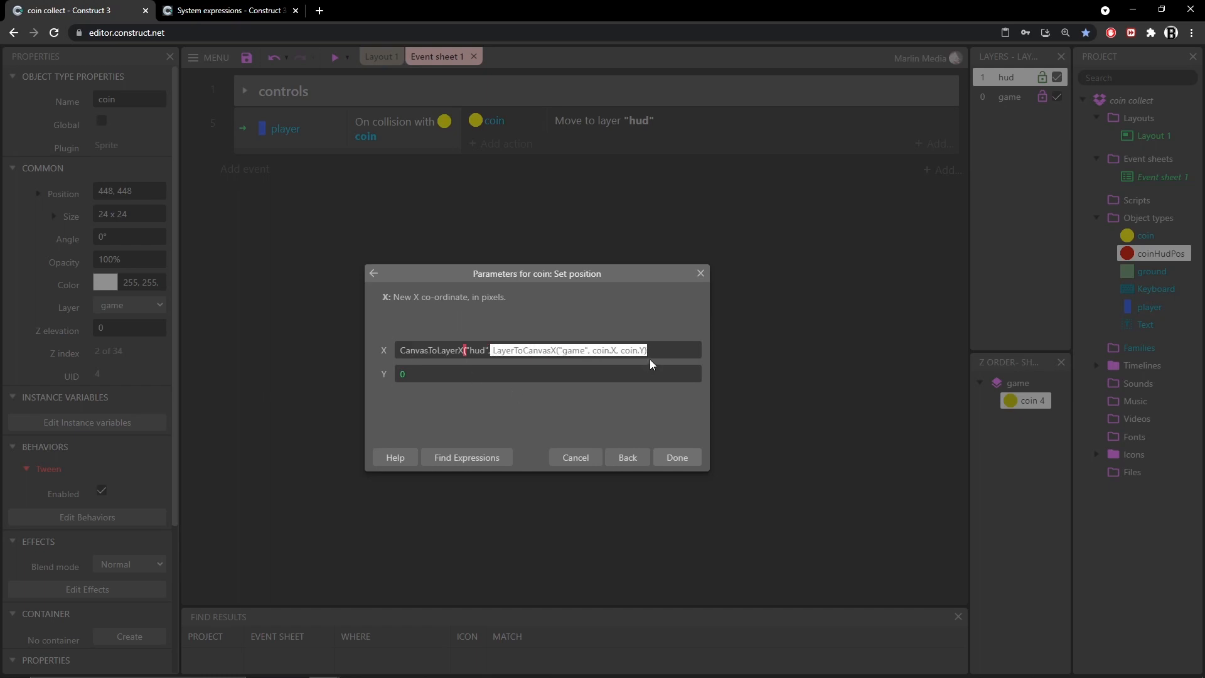
{"action": "left_click", "coordinate": [656, 350]}
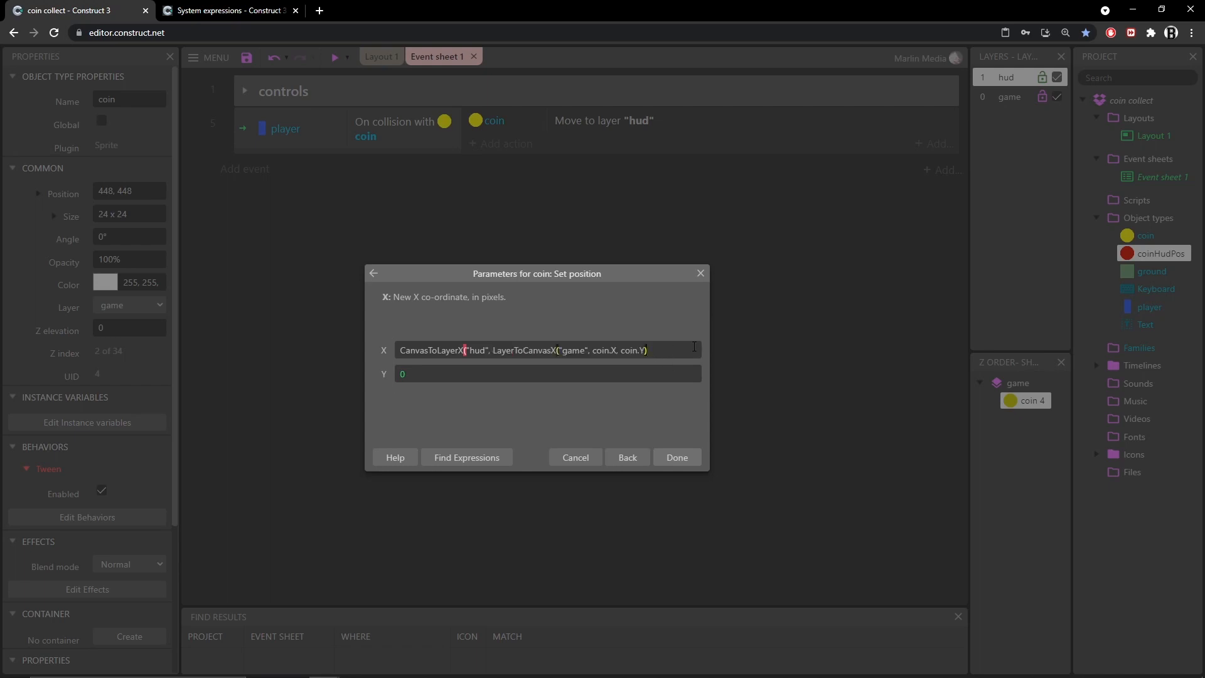
Add LayerToCanvasY("game", coin.X, coin.Y) as the y argument of CanvasToLayerX in the X value
{"action": "type", "text": ","}
{"action": "type", "text": "layerto"}
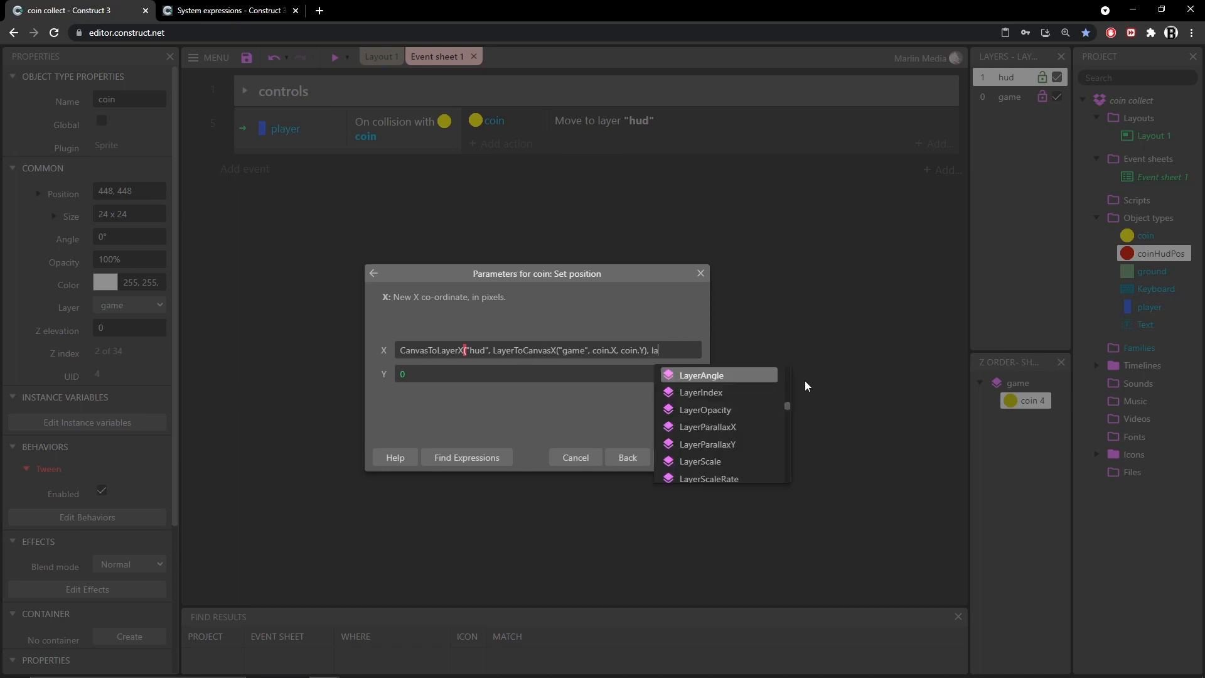
{"action": "key", "text": "Down"}
{"action": "key", "text": "Return"}
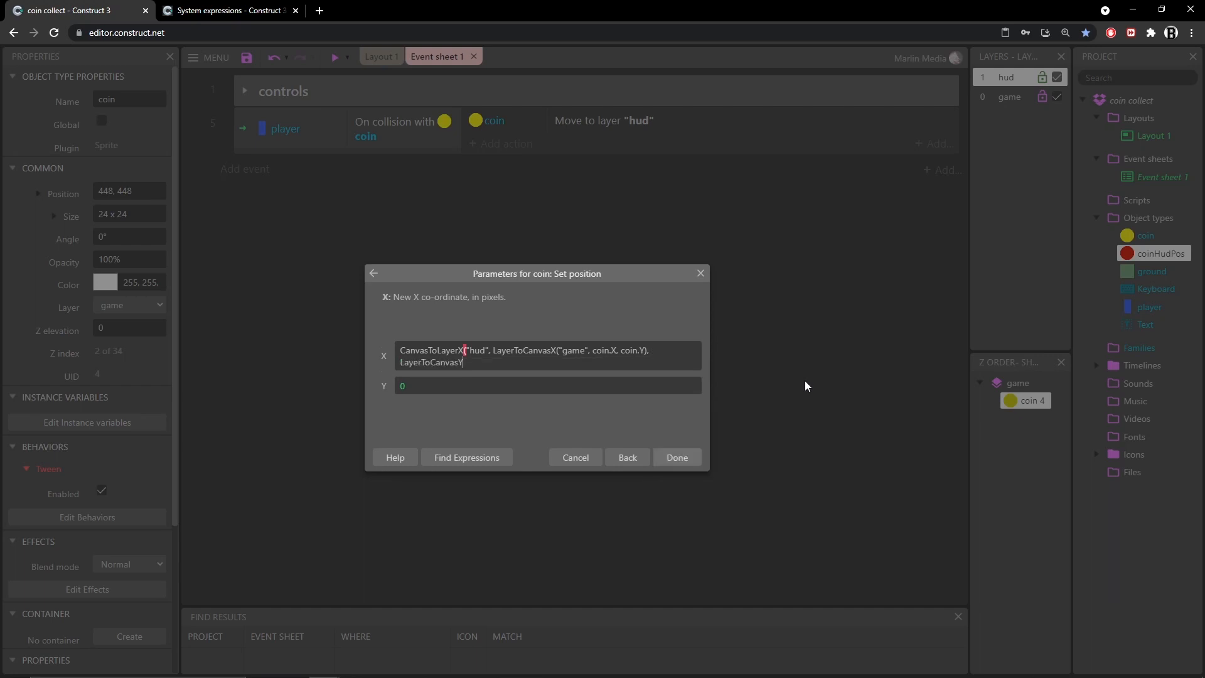
{"action": "type", "text": "("}
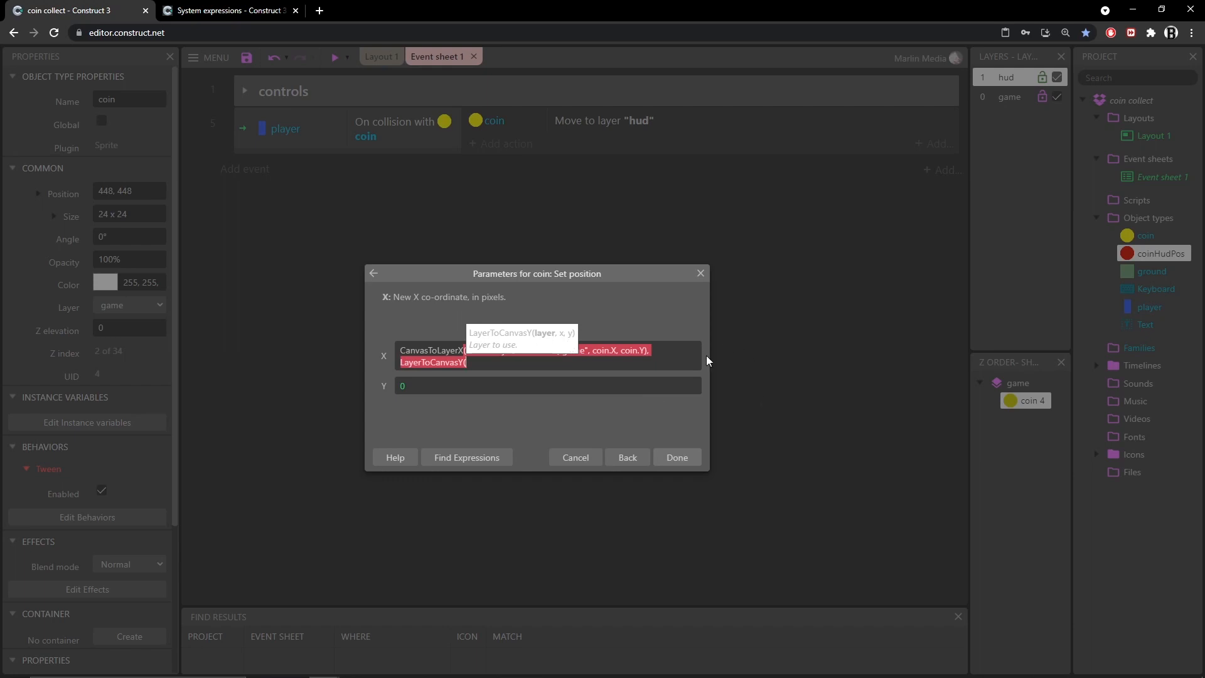
{"action": "type", "text": "\"game\","}
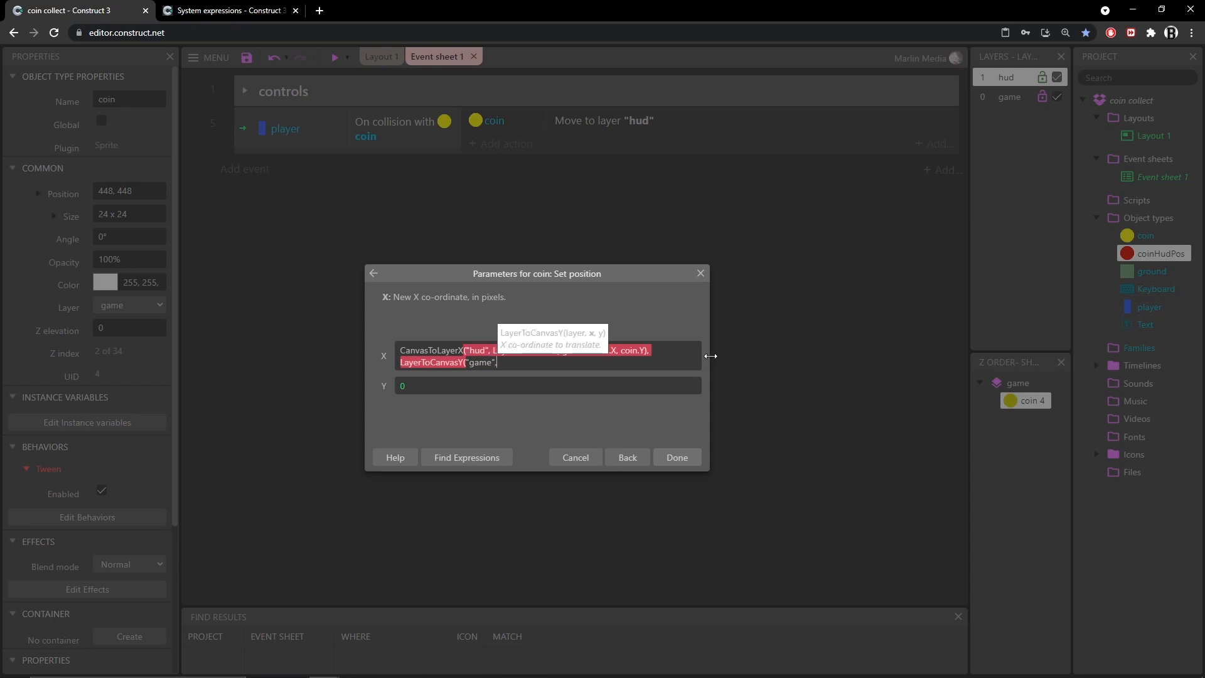
{"action": "type", "text": "coin"}
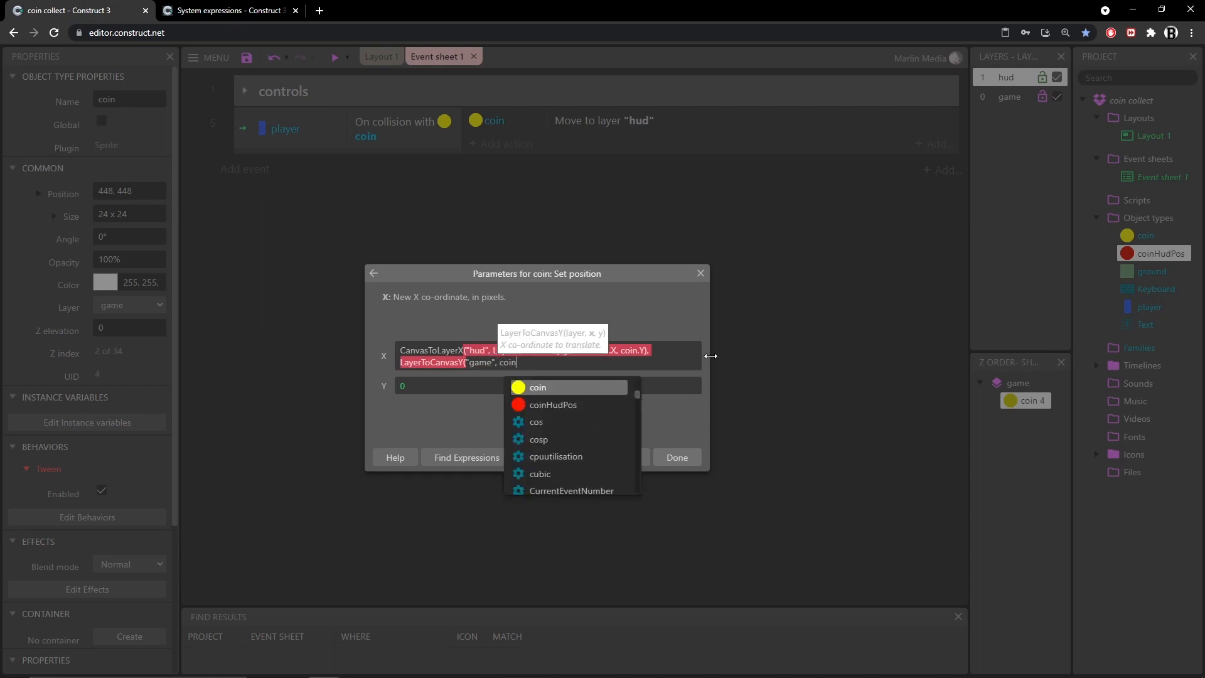
{"action": "type", "text": ".X,"}
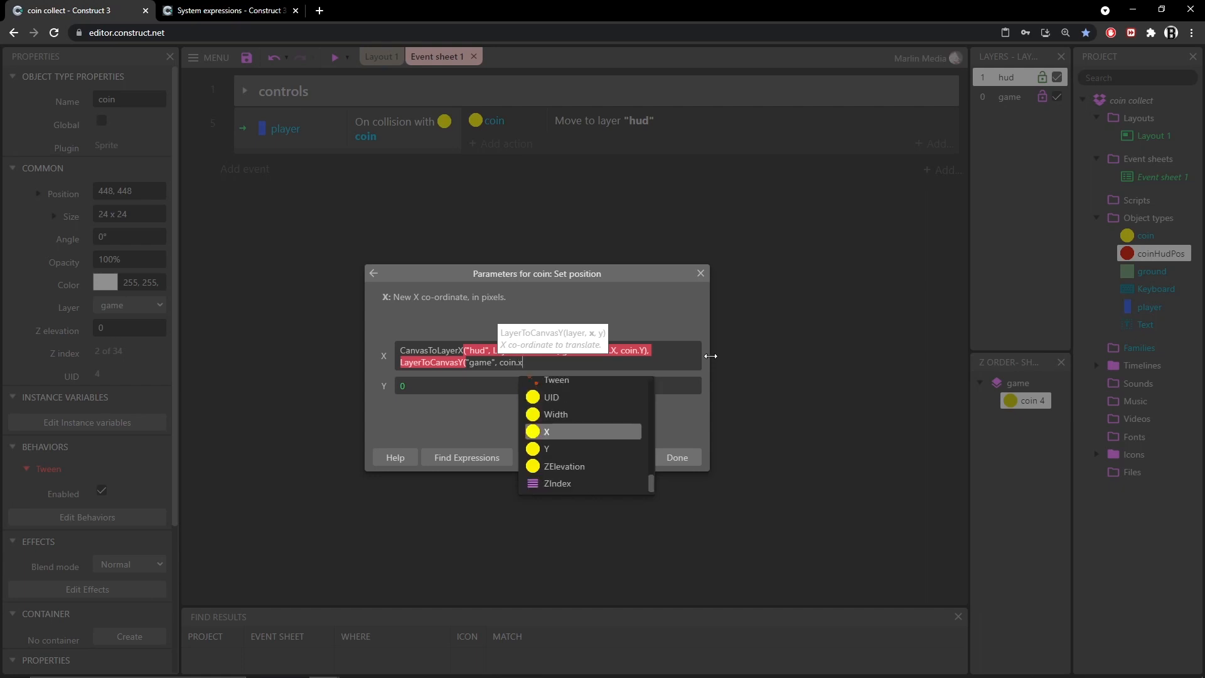
{"action": "type", "text": " co"}
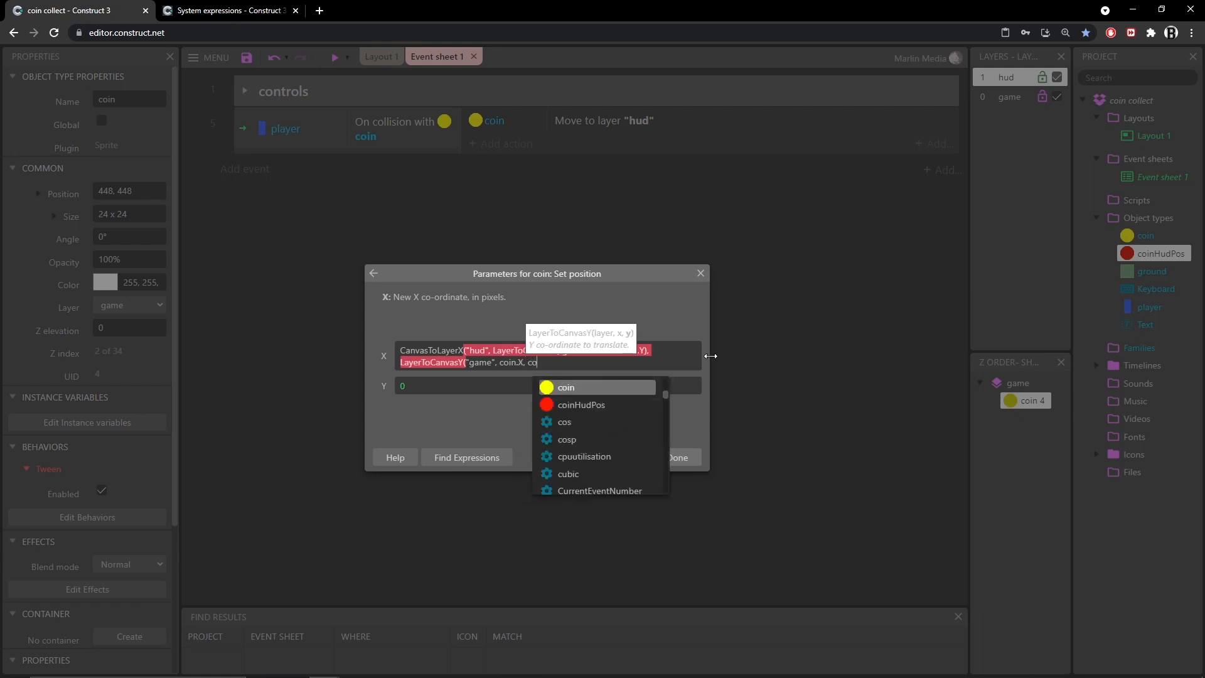
{"action": "type", "text": "in.y"}
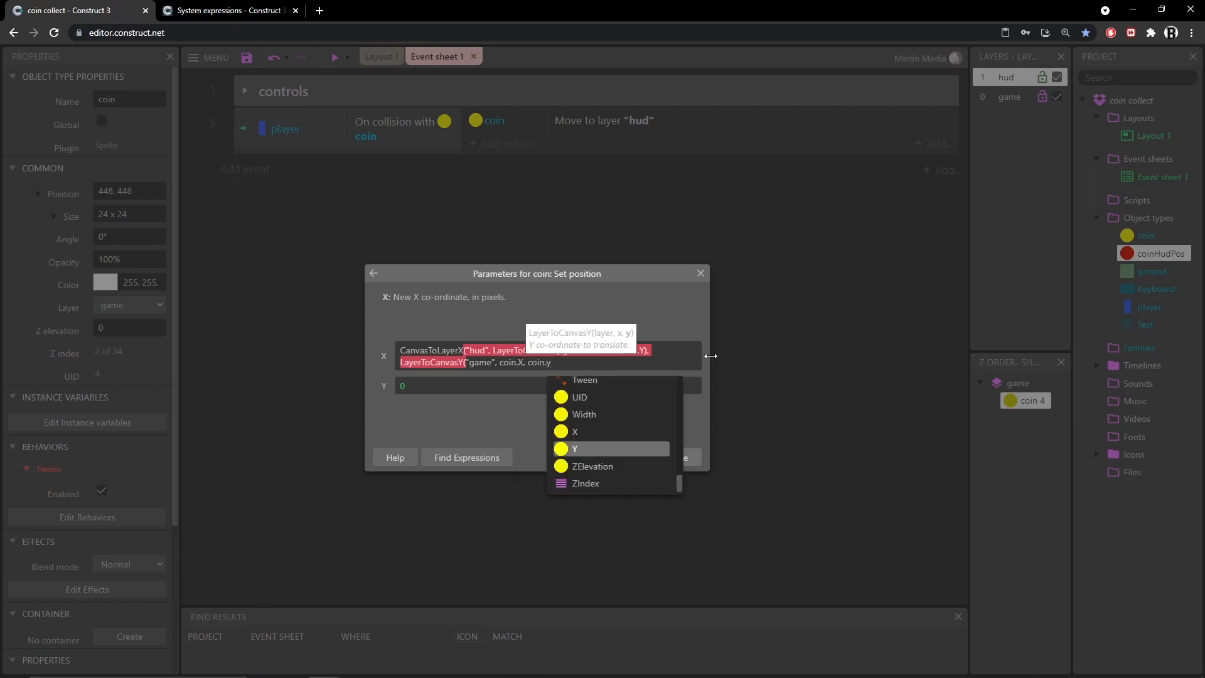
{"action": "type", "text": ")"}
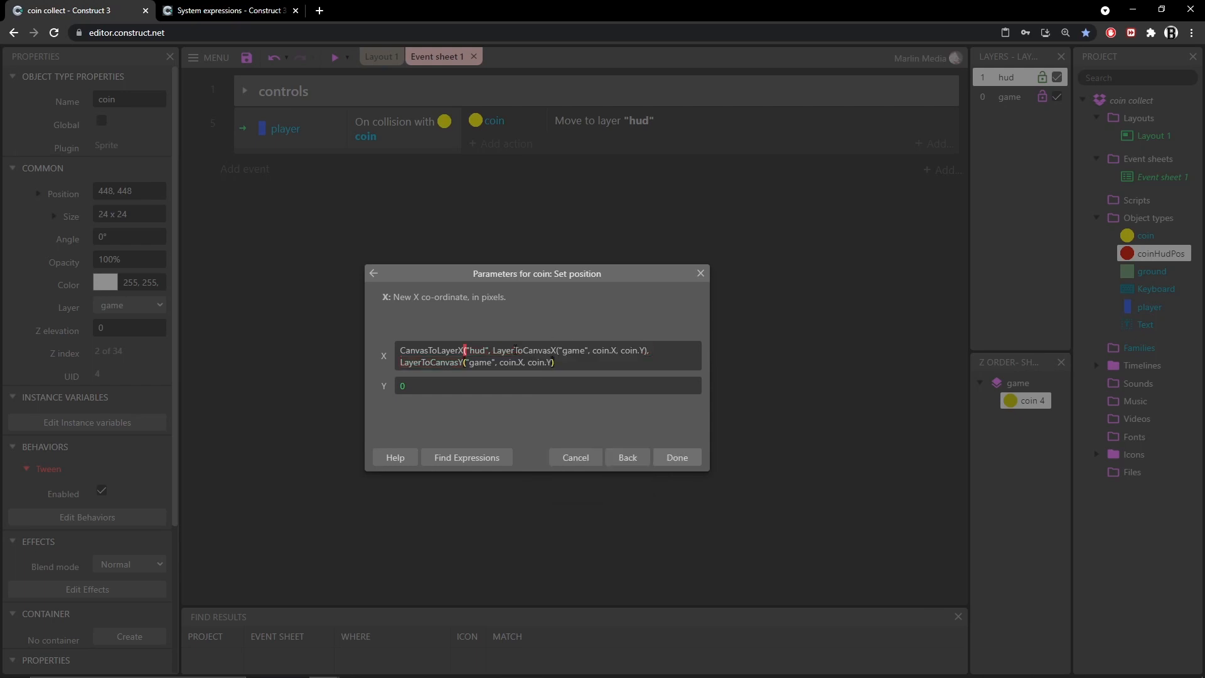
Examine each argument of the X expression by highlighting its parts in turn
{"action": "left_click_drag", "start_coordinate": [400, 350], "coordinate": [465, 350]}
{"action": "left_click", "coordinate": [465, 350]}
{"action": "left_click_drag", "start_coordinate": [469, 350], "coordinate": [485, 350]}
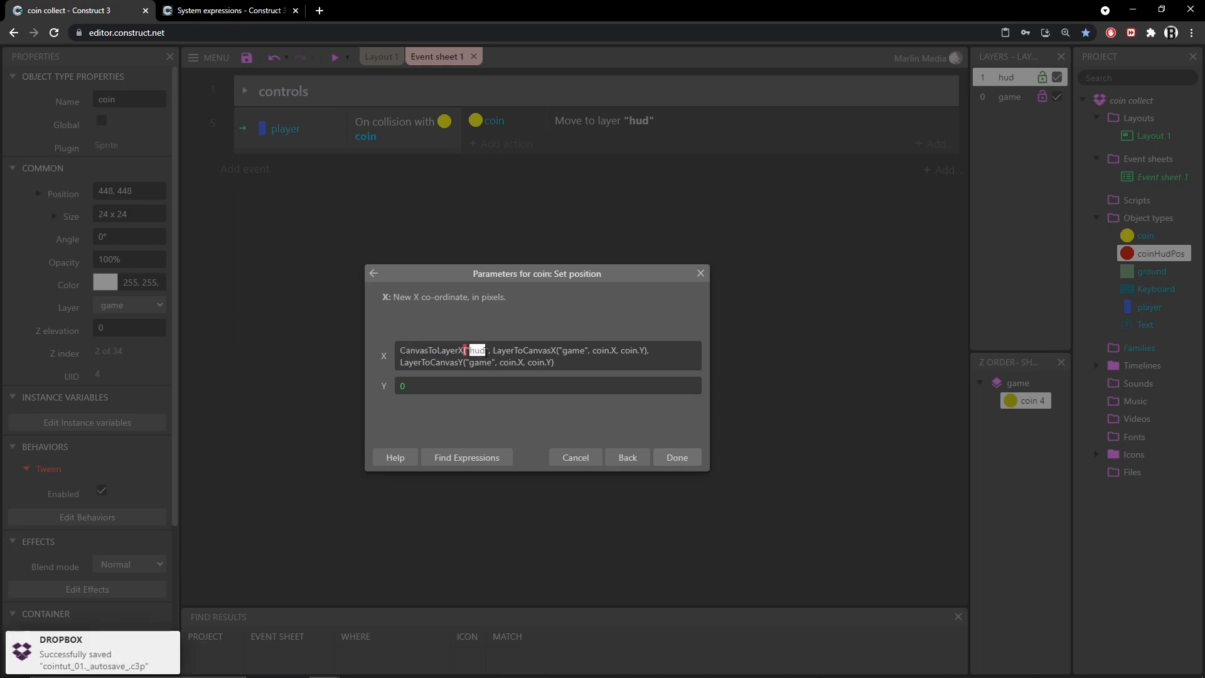
{"action": "double_click", "coordinate": [524, 350]}
{"action": "left_click_drag", "start_coordinate": [573, 355], "coordinate": [646, 349]}
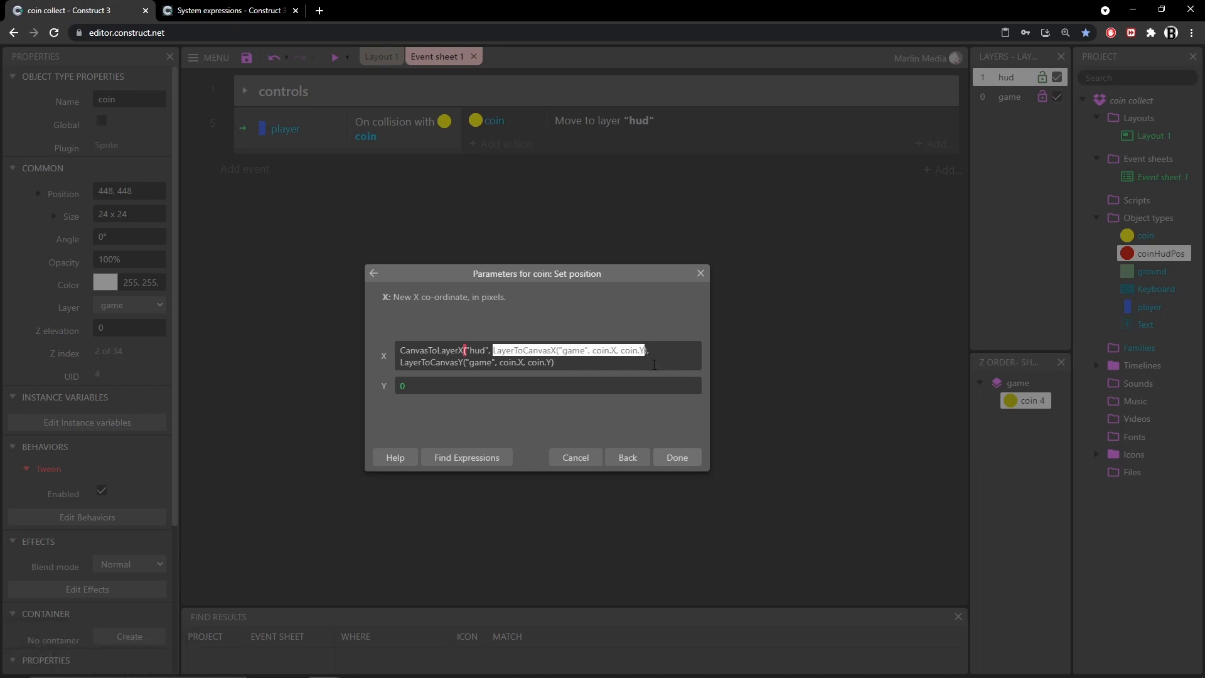
{"action": "left_click_drag", "start_coordinate": [401, 363], "coordinate": [552, 365]}
{"action": "left_click", "coordinate": [568, 364]}
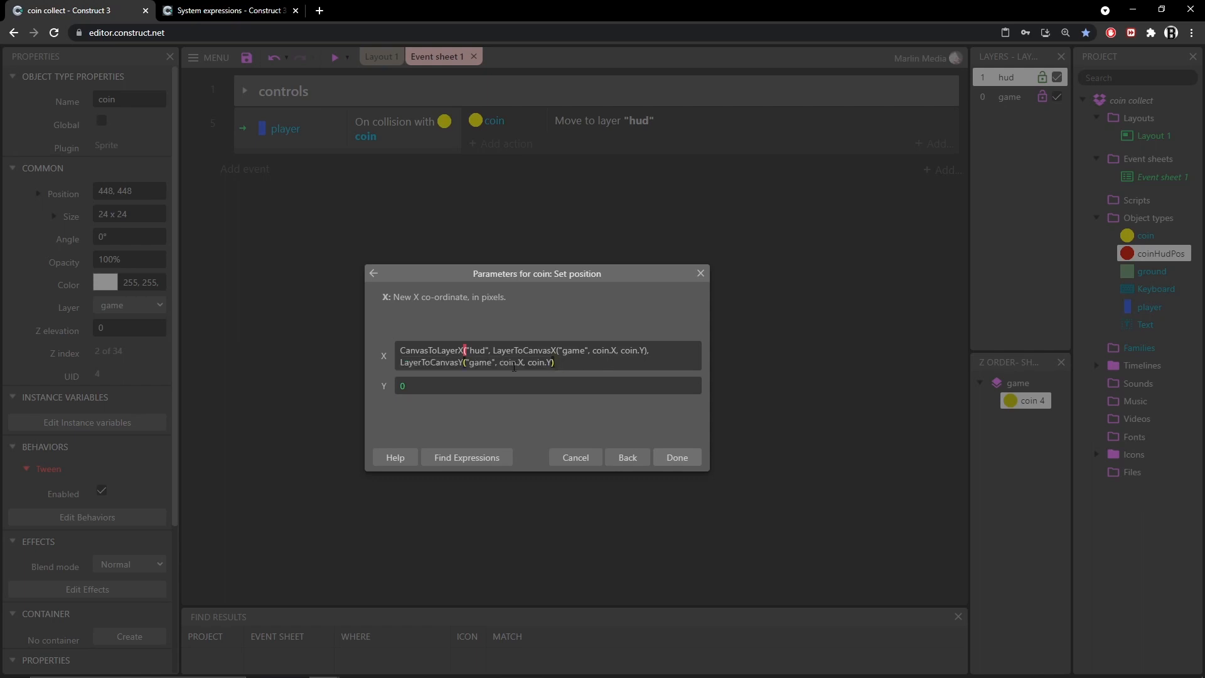
Close the CanvasToLayerX call with a final parenthesis at the end of the X value
{"action": "left_click_drag", "start_coordinate": [428, 350], "coordinate": [450, 351]}
{"action": "left_click", "coordinate": [563, 363]}
{"action": "type", "text": ")"}
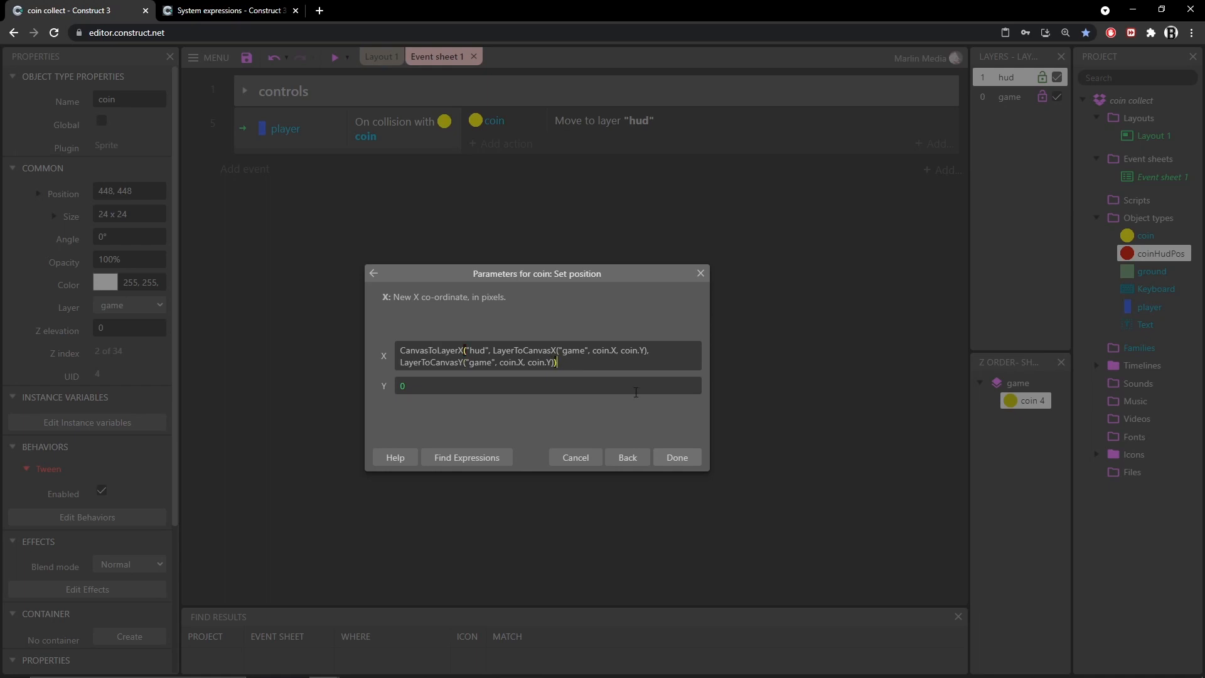
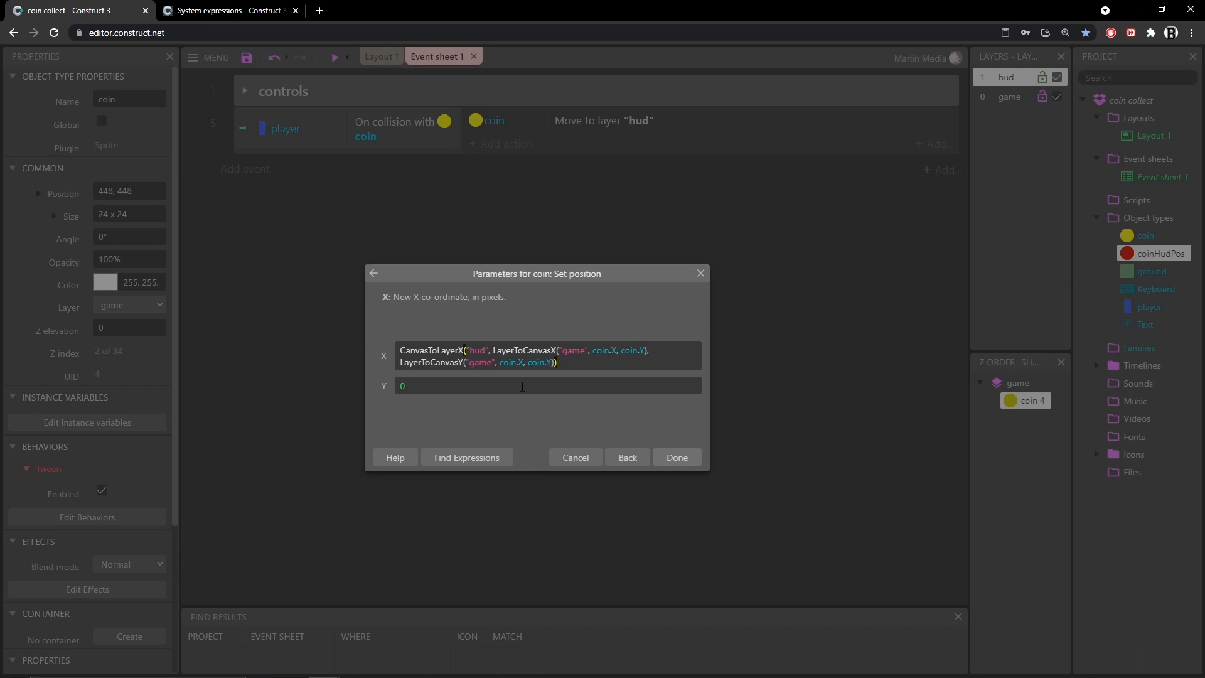
Copy the entire X expression into the Y value field
{"action": "left_click_drag", "start_coordinate": [588, 361], "coordinate": [397, 345]}
{"action": "key", "text": "ctrl+c"}
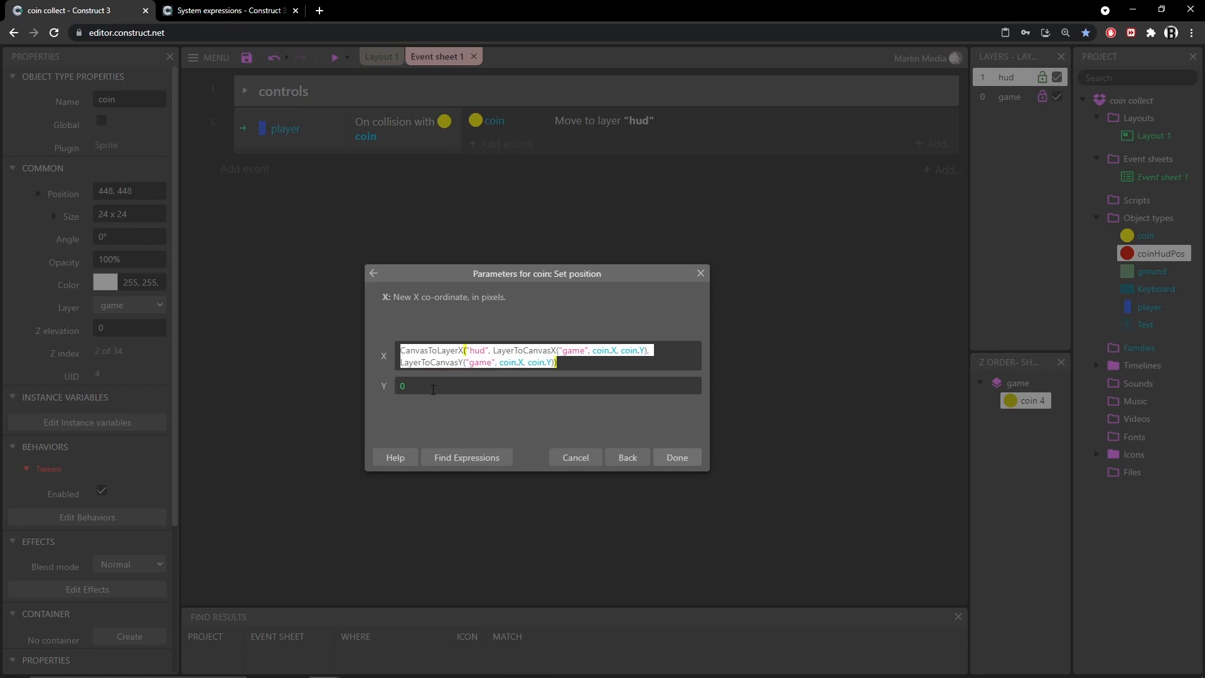
{"action": "key", "text": "Tab"}
{"action": "key", "text": "ctrl+v"}
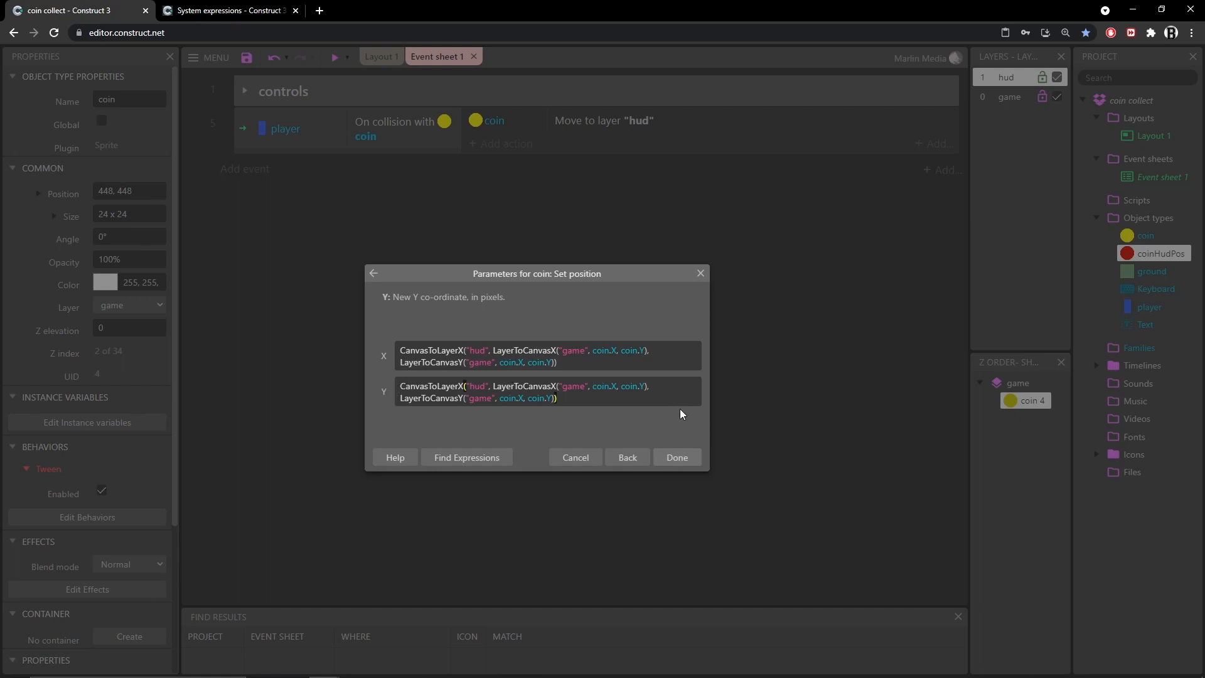
Change the Y value's outer function to CanvasToLayerY and confirm the Set position action
{"action": "key", "text": "BackSpace"}
{"action": "type", "text": "Y"}
{"action": "key", "text": "Escape"}
{"action": "left_click", "coordinate": [636, 414]}
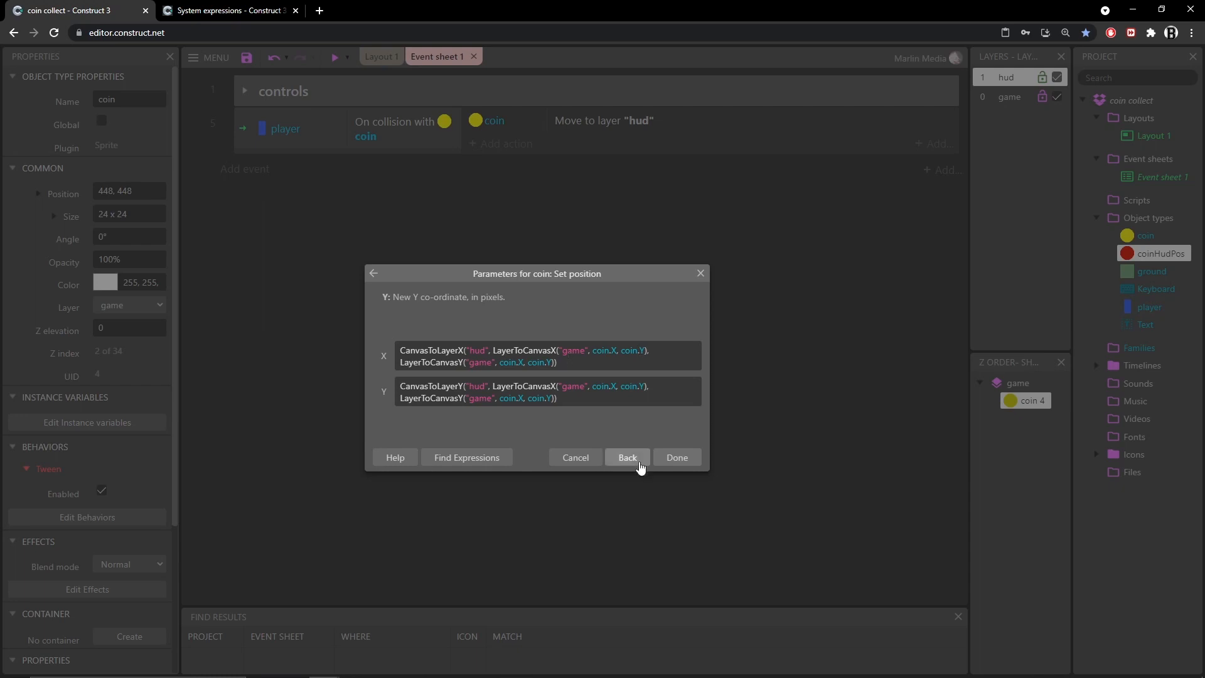
{"action": "left_click", "coordinate": [676, 458]}
Preview the layout and play through it, collecting coins to test the new position action
{"action": "left_click", "coordinate": [334, 57]}
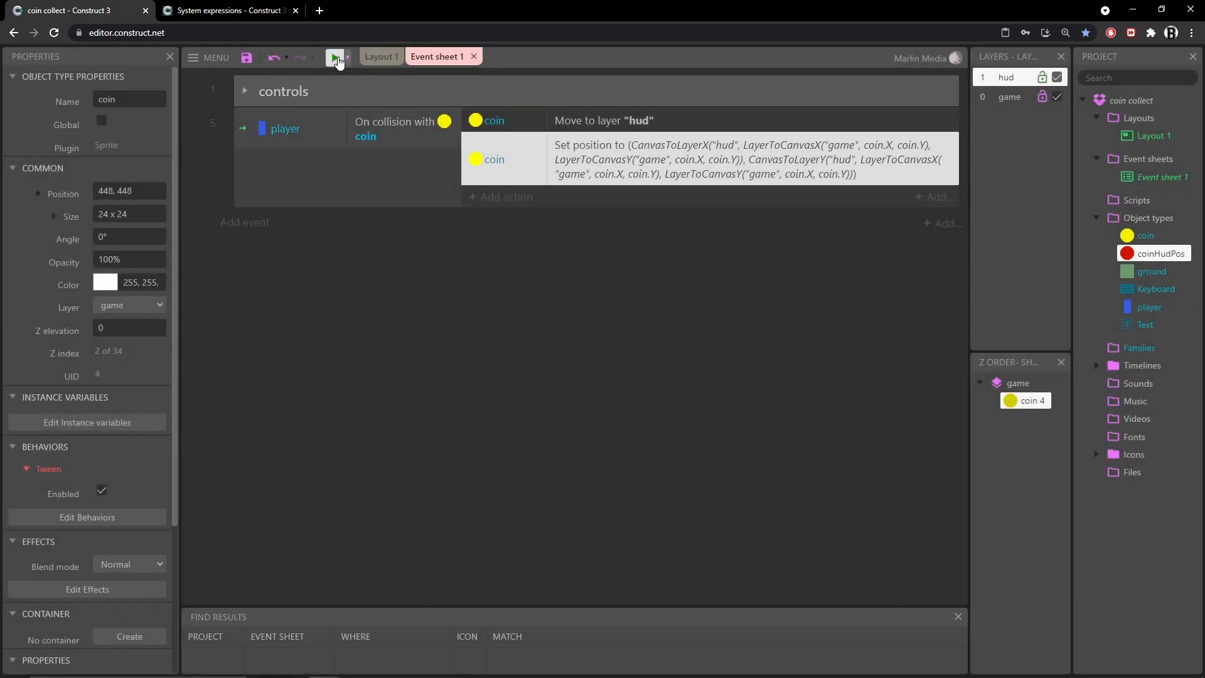
{"action": "key", "text": "Right"}
{"action": "key", "text": "Up"}
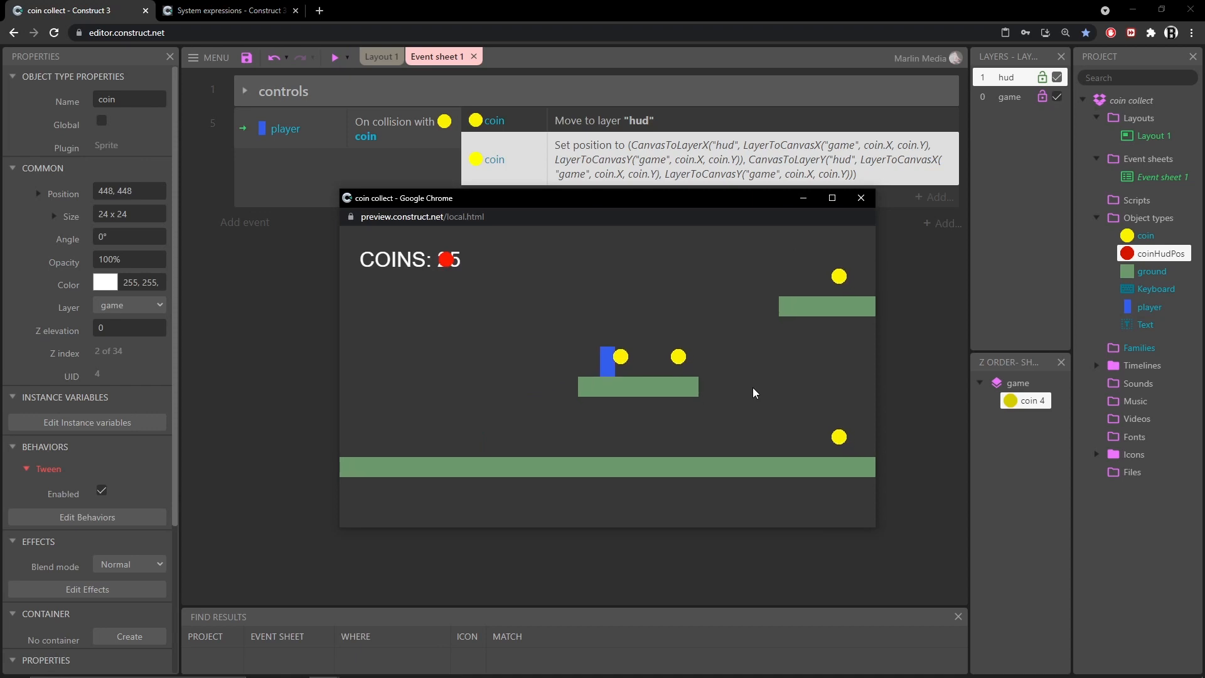
{"action": "key", "text": "Up"}
{"action": "key", "text": "Right"}
{"action": "key", "text": "Up"}
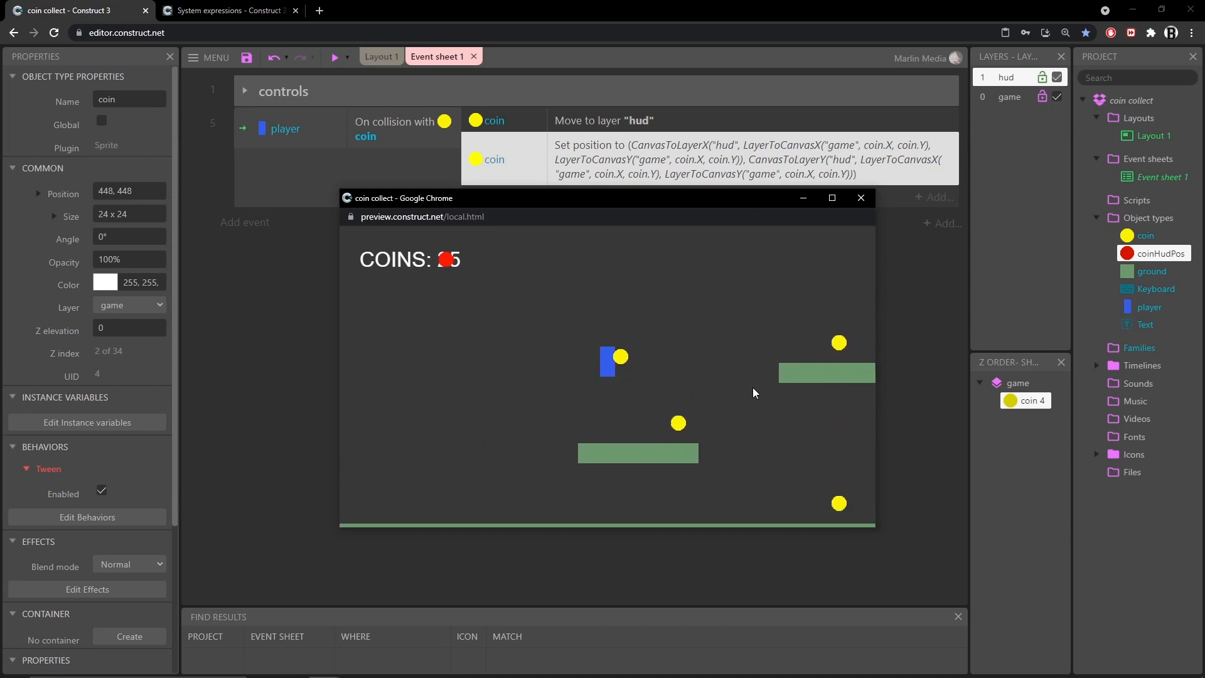
{"action": "key", "text": "Right"}
{"action": "key", "text": "Right"}
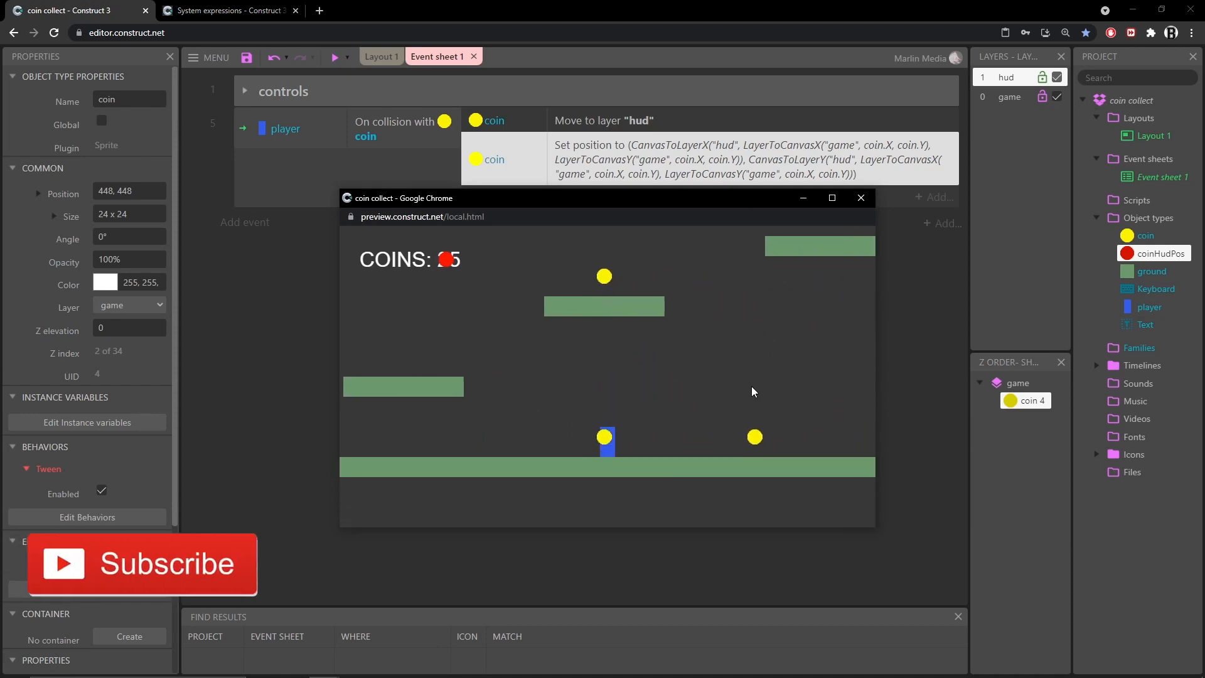
{"action": "key", "text": "Up"}
{"action": "key", "text": "Left"}
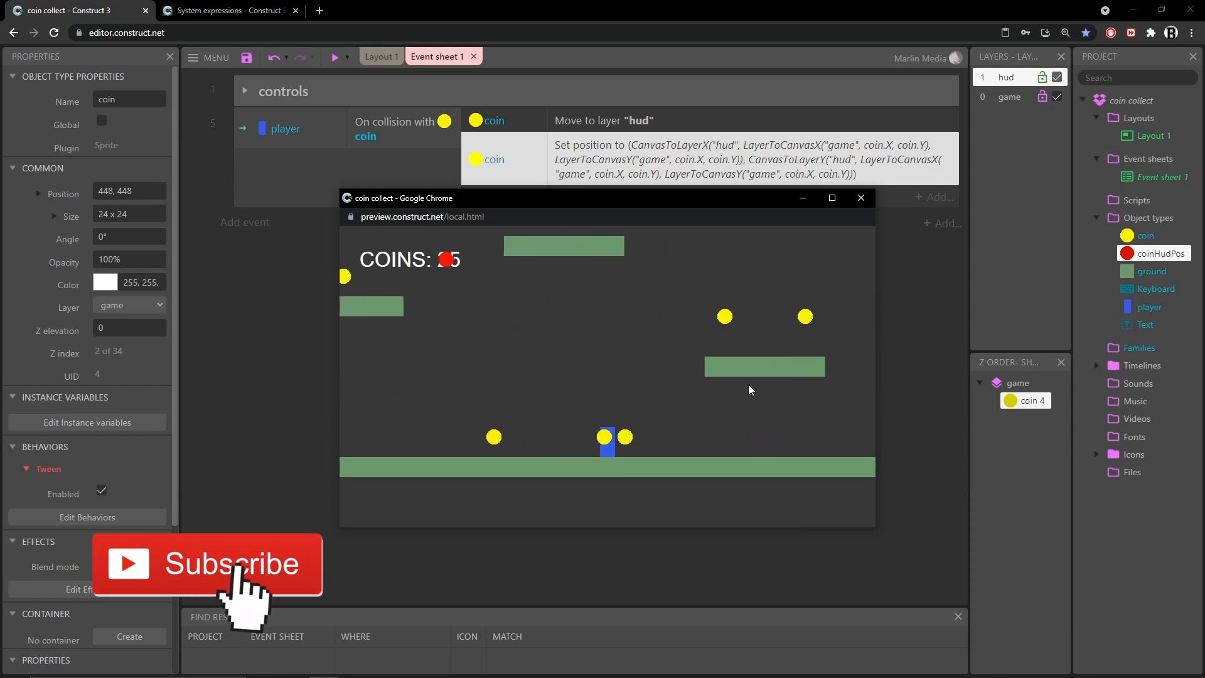
{"action": "key", "text": "Up"}
{"action": "key", "text": "Right"}
{"action": "key", "text": "Right"}
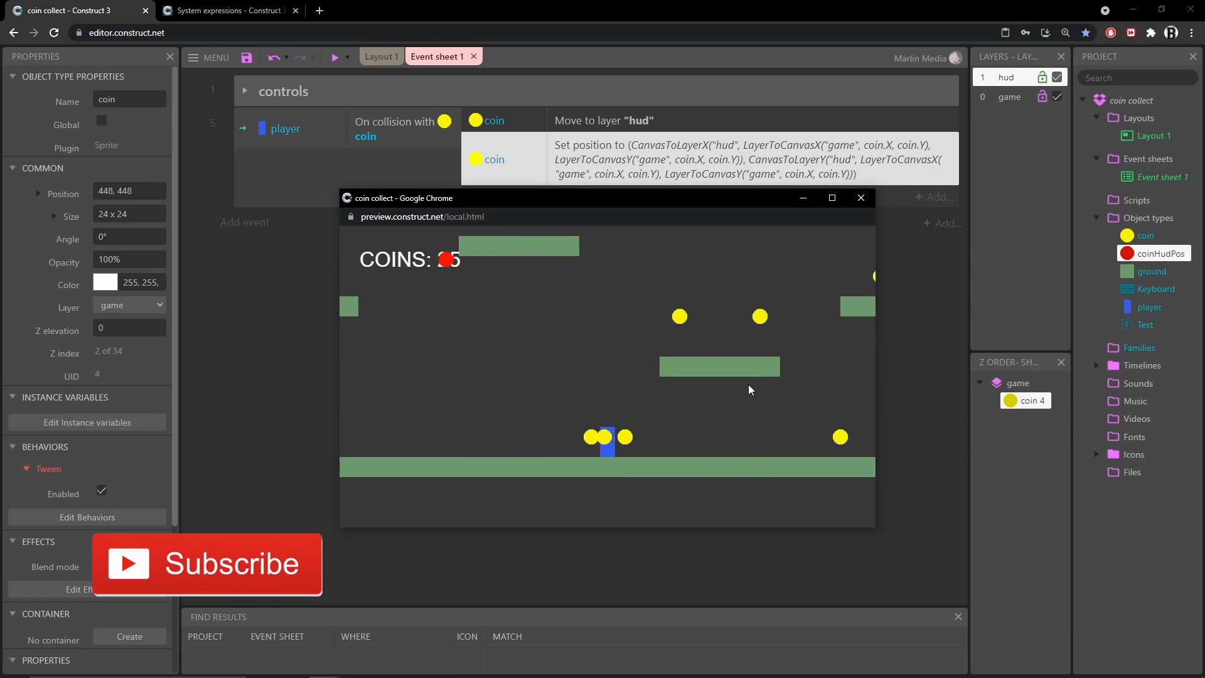
{"action": "key", "text": "Left"}
{"action": "key", "text": "Up"}
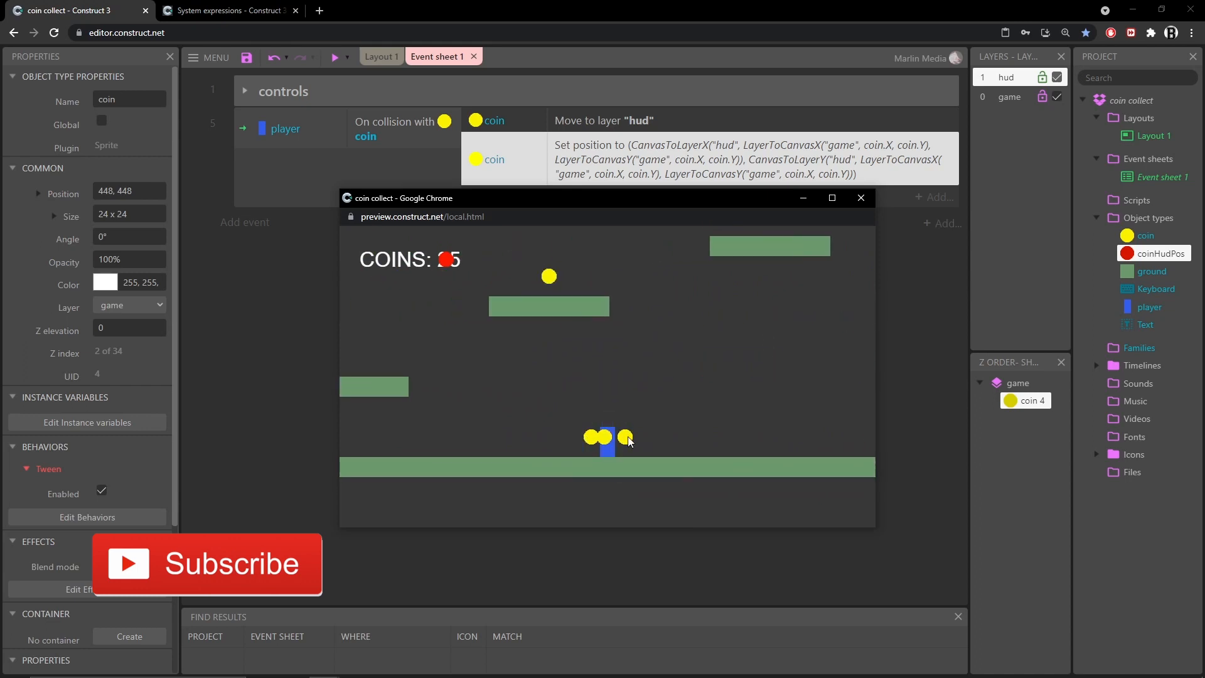
{"action": "key", "text": "Left"}
{"action": "key", "text": "Up"}
{"action": "key", "text": "Left"}
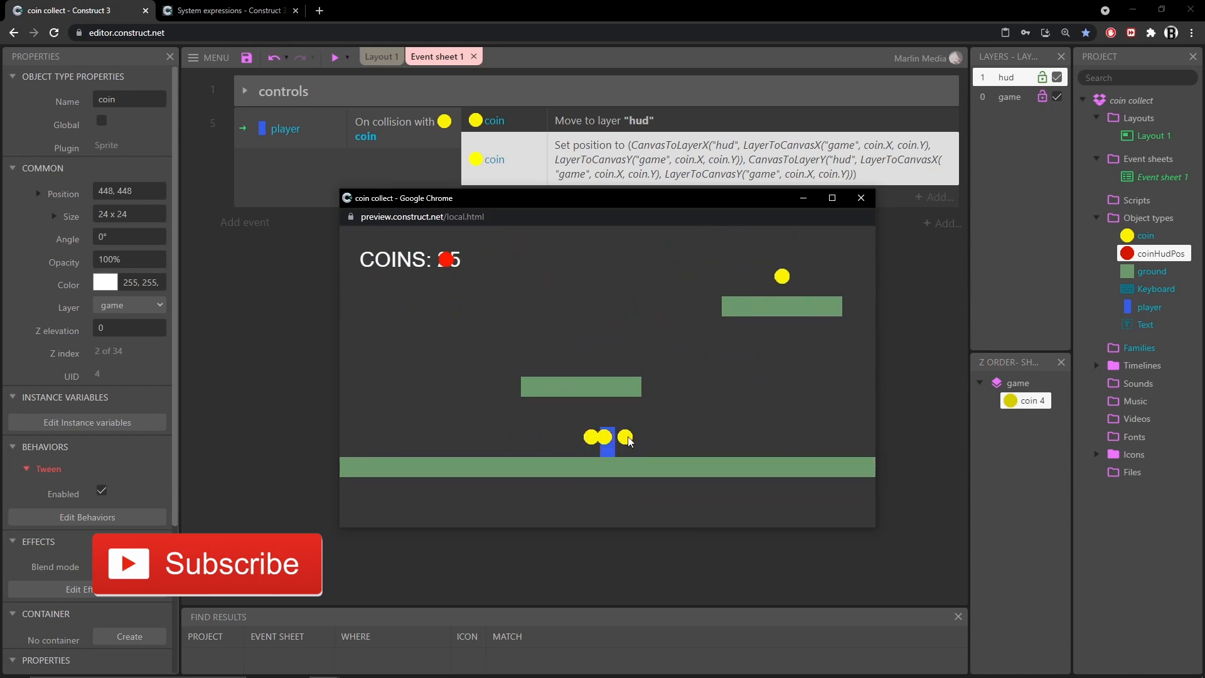
{"action": "key", "text": "Up"}
{"action": "key", "text": "Right"}
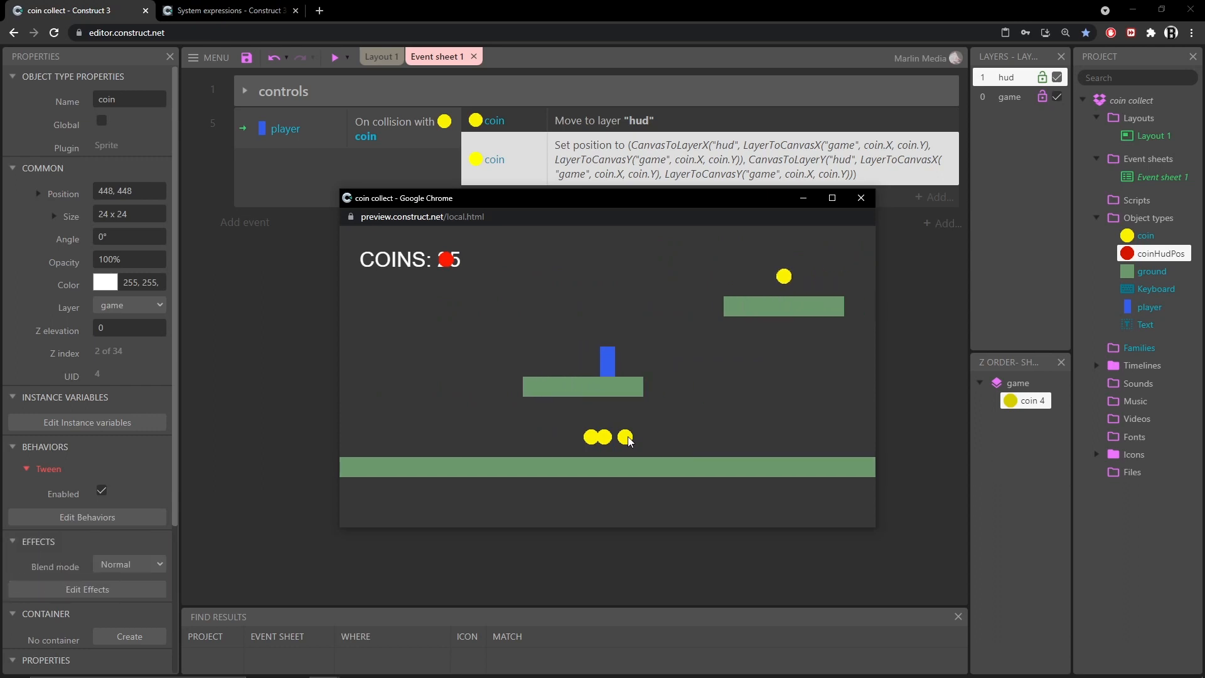
{"action": "key", "text": "Up"}
{"action": "key", "text": "Right"}
{"action": "key", "text": "Right"}
{"action": "key", "text": "Up"}
{"action": "key", "text": "Right"}
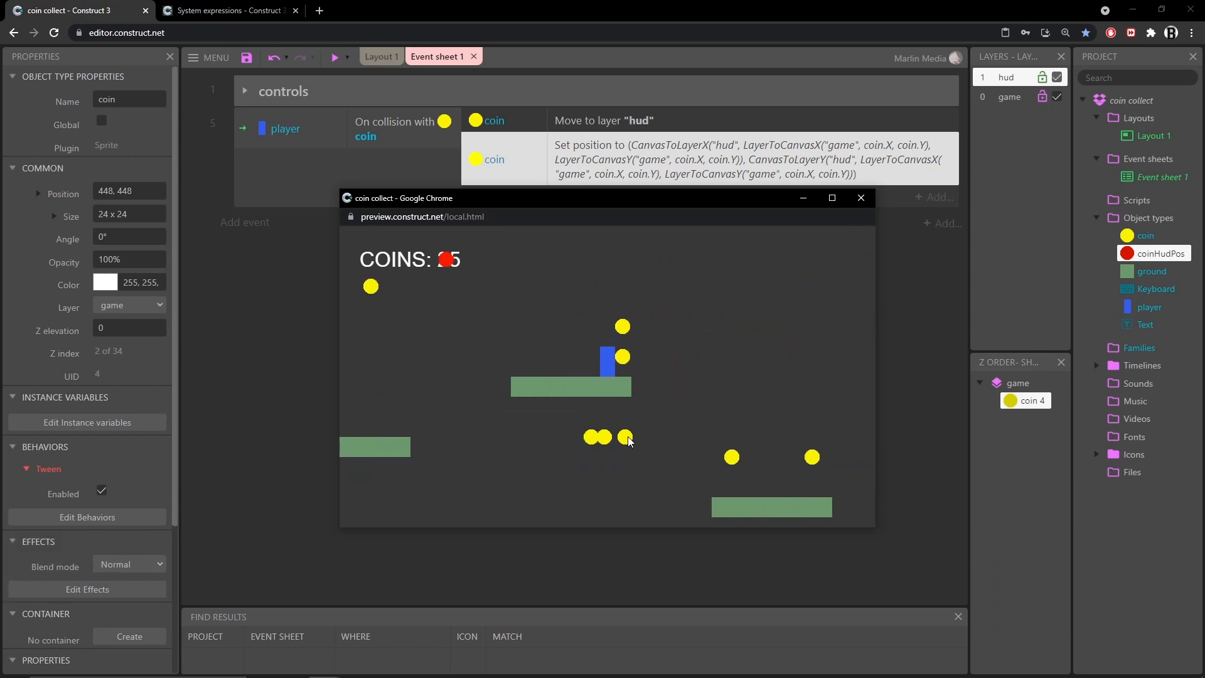
{"action": "key", "text": "Left"}
{"action": "key", "text": "Up"}
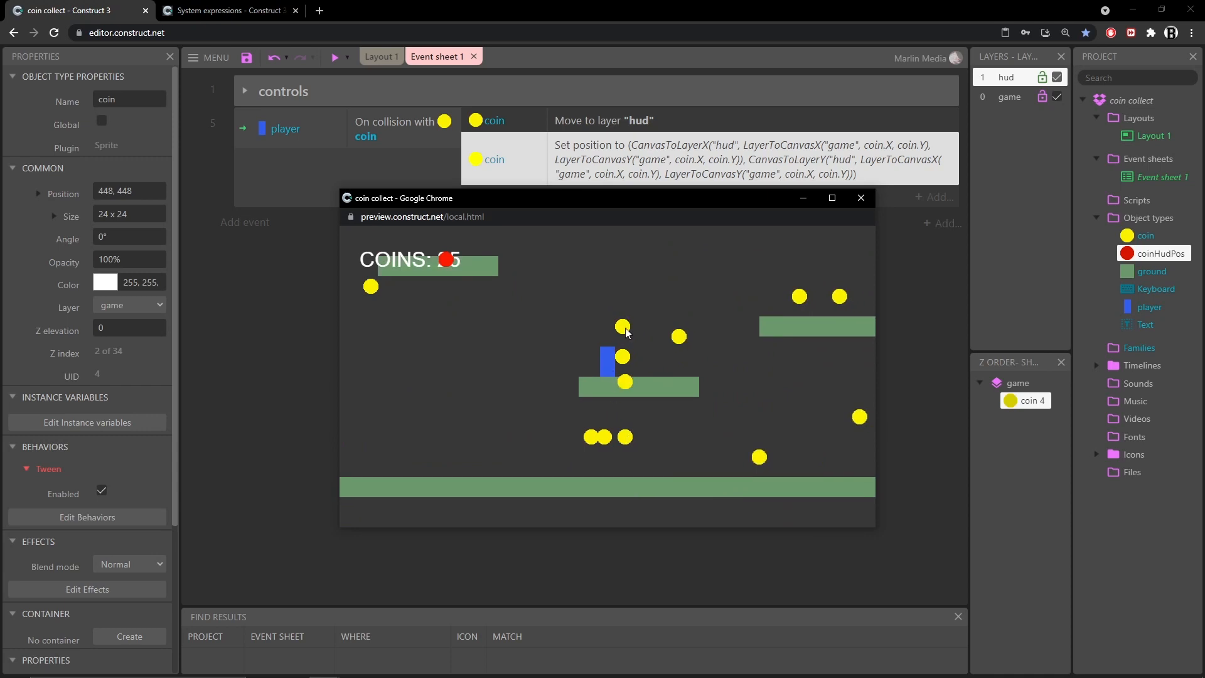
{"action": "key", "text": "Right"}
{"action": "key", "text": "Up"}
{"action": "key", "text": "Up"}
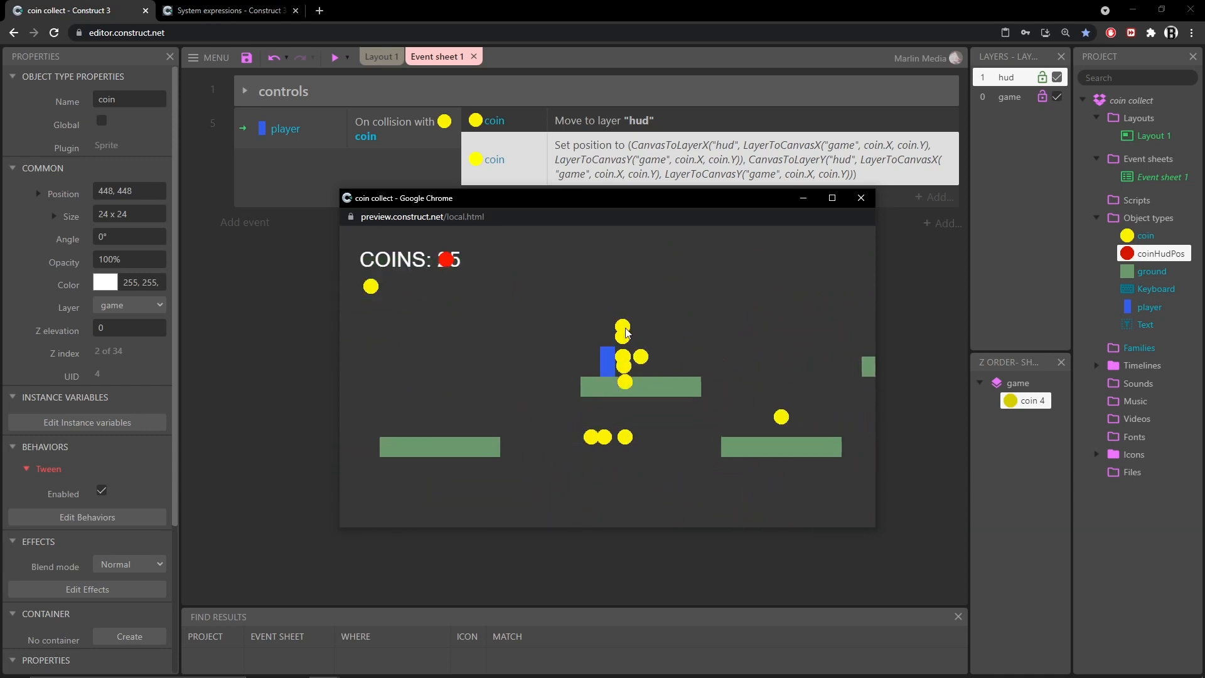
{"action": "key", "text": "Up"}
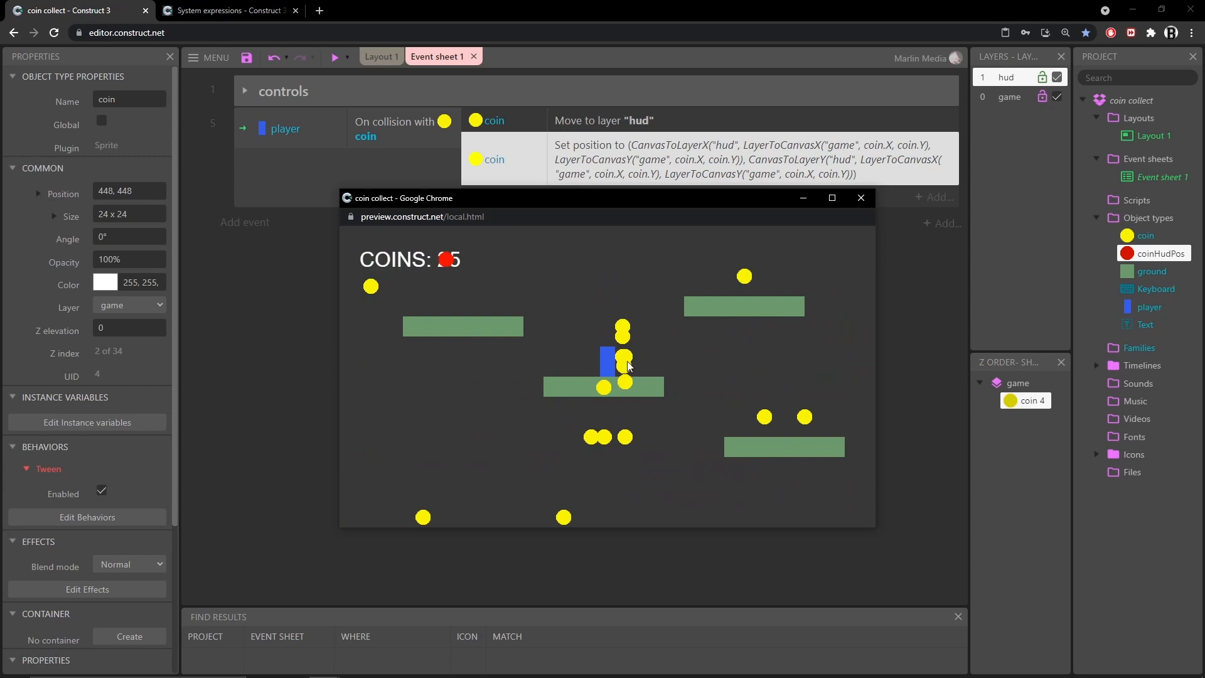
{"action": "key", "text": "Right"}
{"action": "key", "text": "Up"}
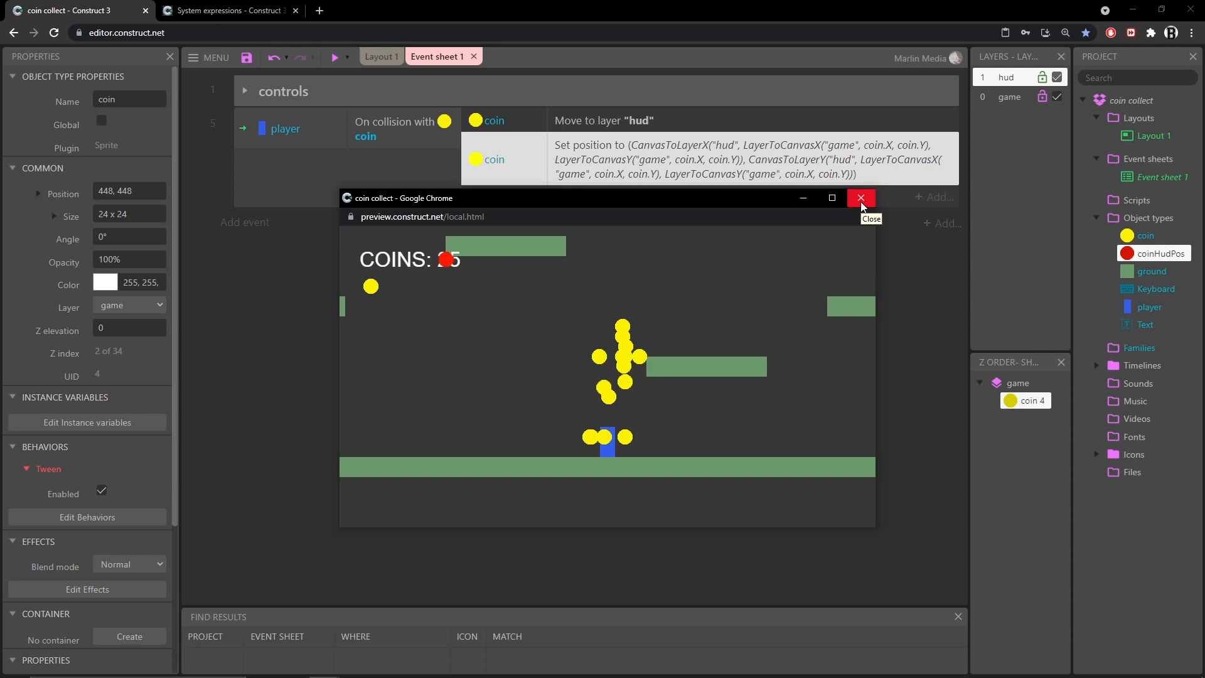
{"action": "left_click", "coordinate": [860, 198]}
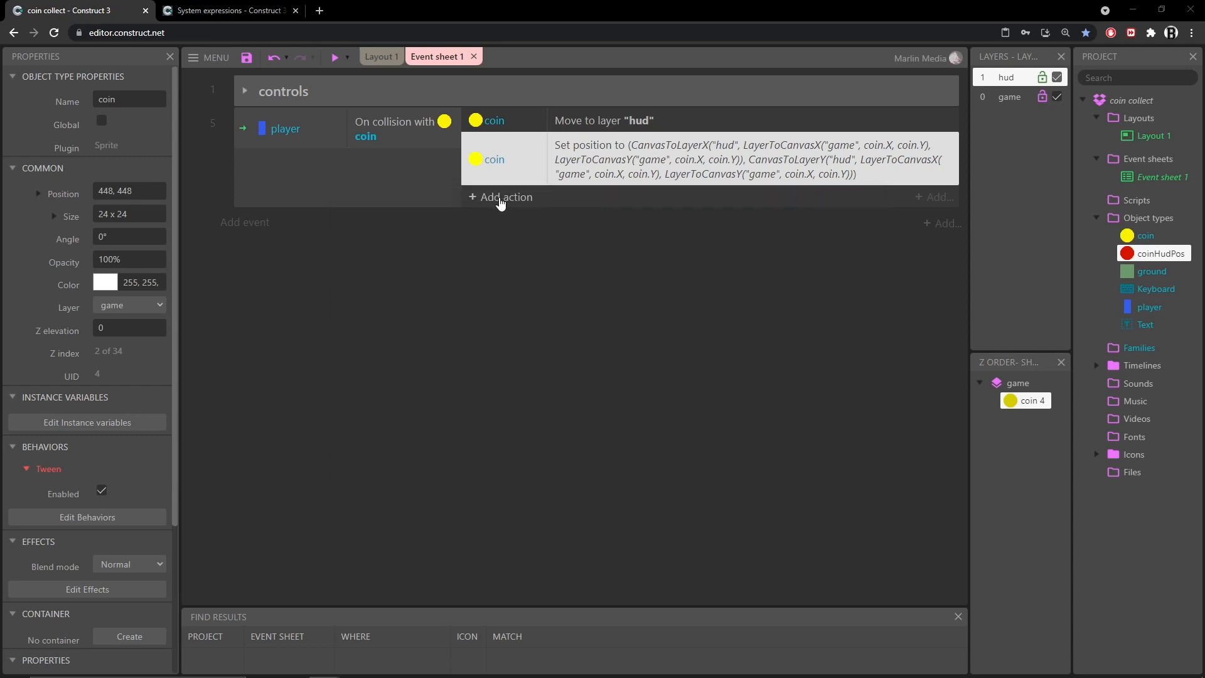
Add a coin Tween (two properties) action to the player–coin collision event
{"action": "left_click", "coordinate": [500, 198]}
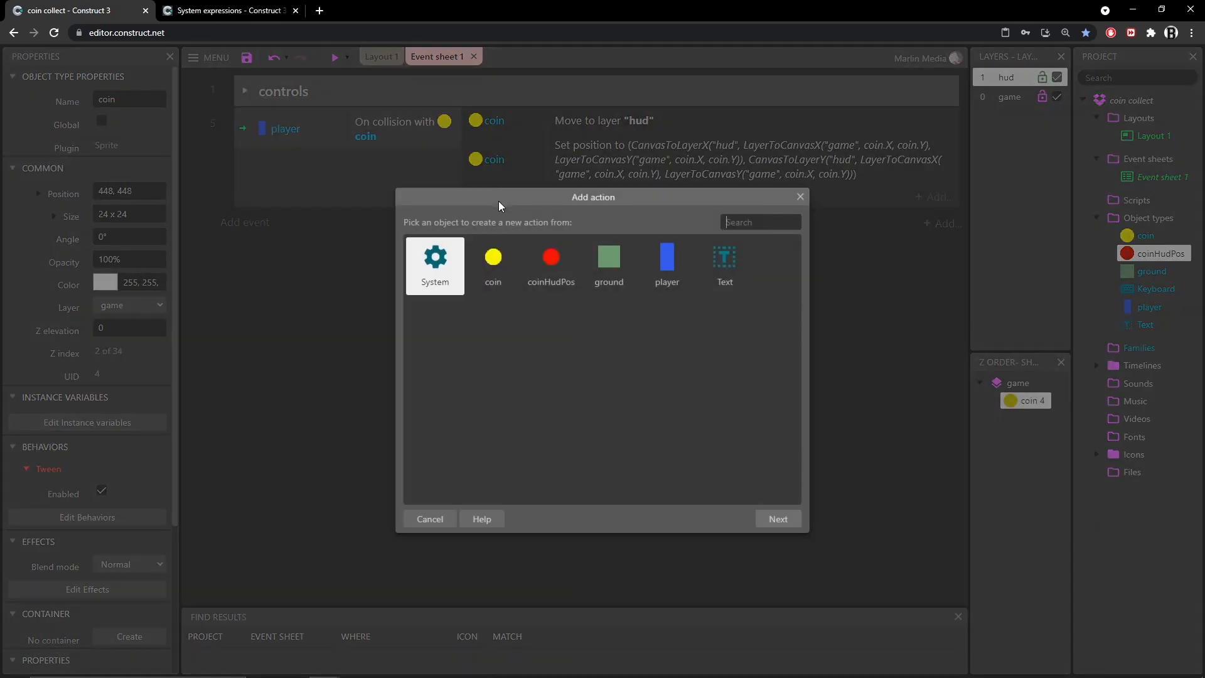
{"action": "double_click", "coordinate": [493, 257]}
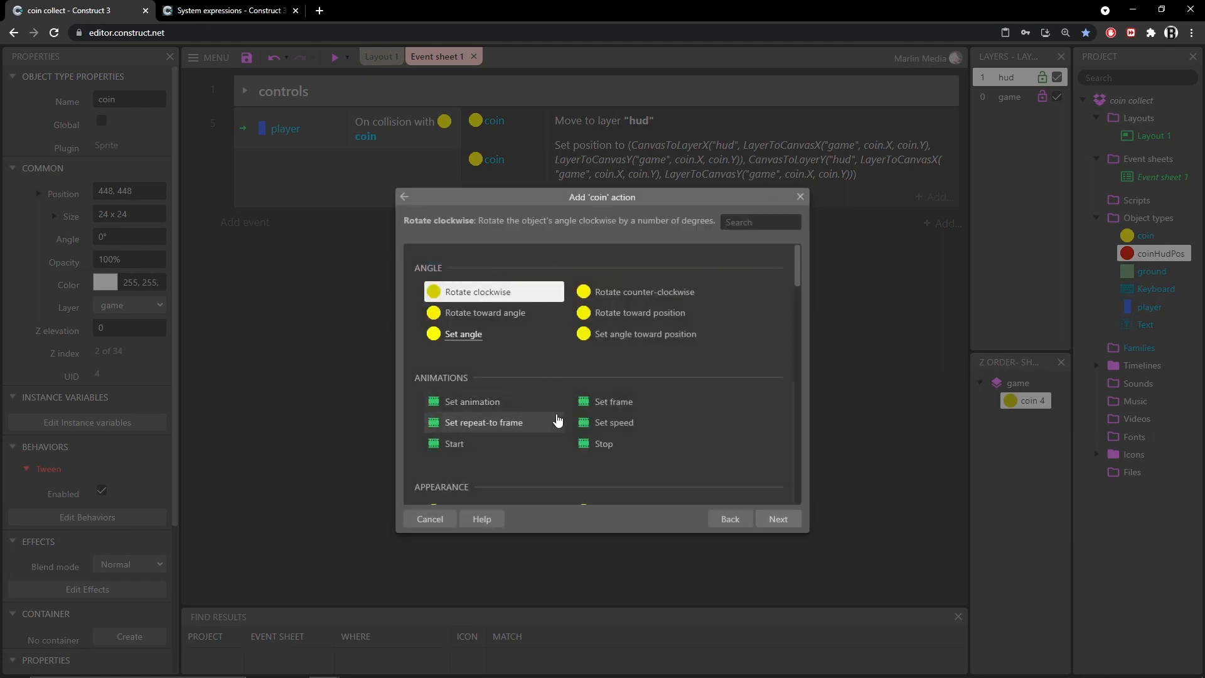
{"action": "scroll", "coordinate": [562, 361], "scroll_direction": "down", "scroll_amount": 6}
{"action": "scroll", "coordinate": [529, 342], "scroll_direction": "down", "scroll_amount": 10}
{"action": "scroll", "coordinate": [528, 343], "scroll_direction": "down", "scroll_amount": 5}
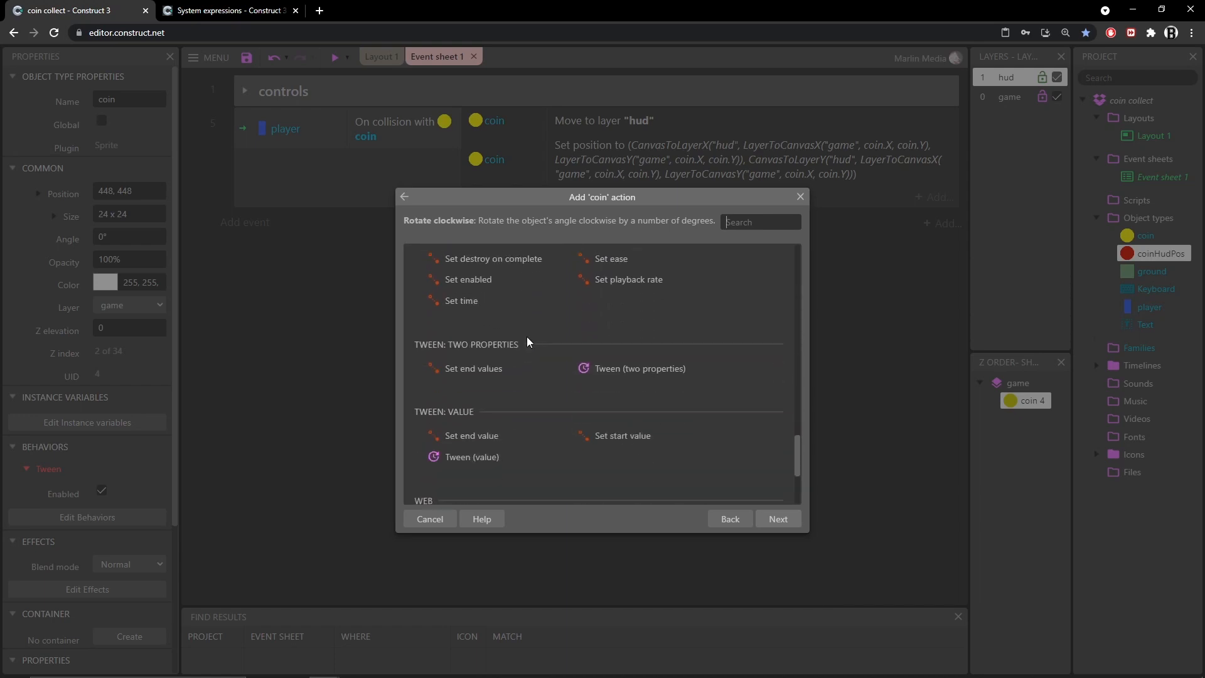
{"action": "scroll", "coordinate": [526, 336], "scroll_direction": "down", "scroll_amount": 1}
{"action": "left_click", "coordinate": [604, 306]}
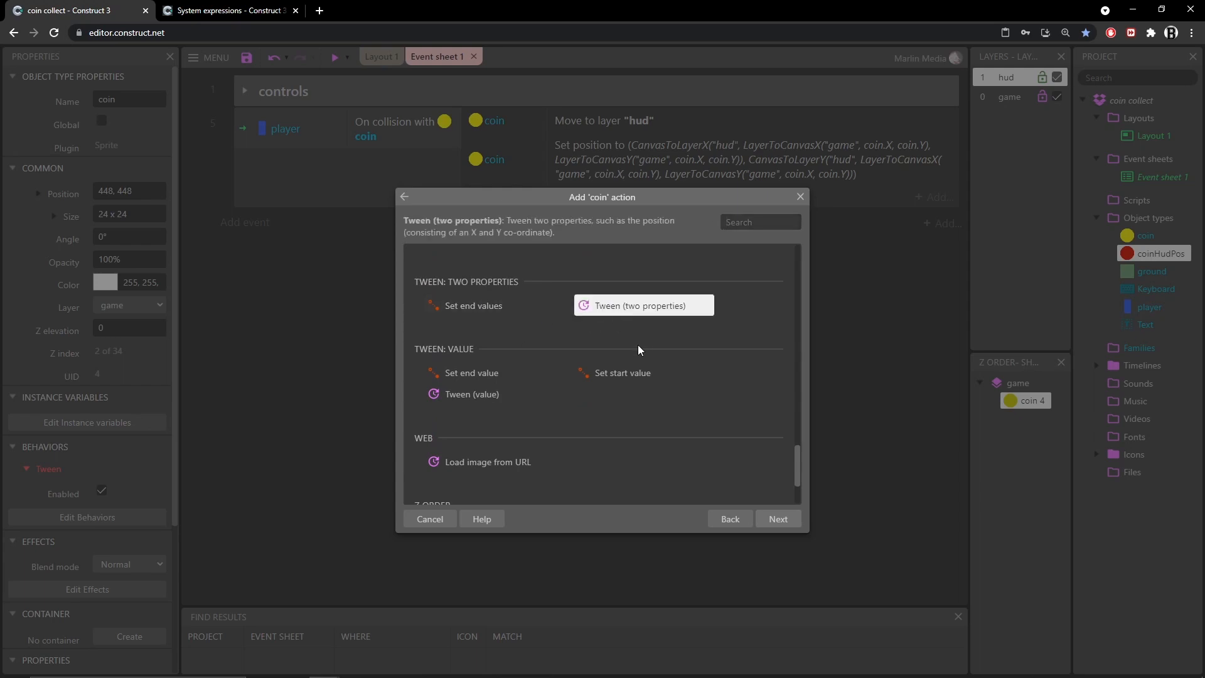
{"action": "double_click", "coordinate": [631, 306]}
{"action": "left_click", "coordinate": [463, 349]}
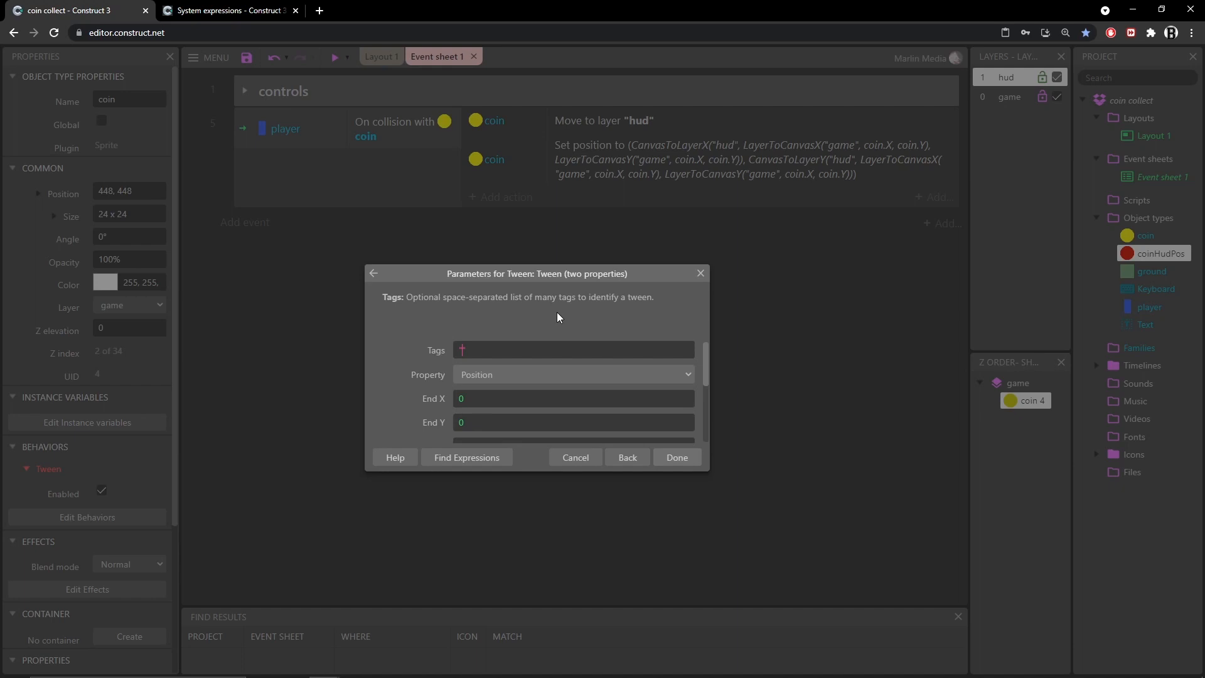
Give the tween the tag "coinHud" and keep Position as the tweened property
{"action": "type", "text": "coinHud"}
{"action": "left_click", "coordinate": [487, 374]}
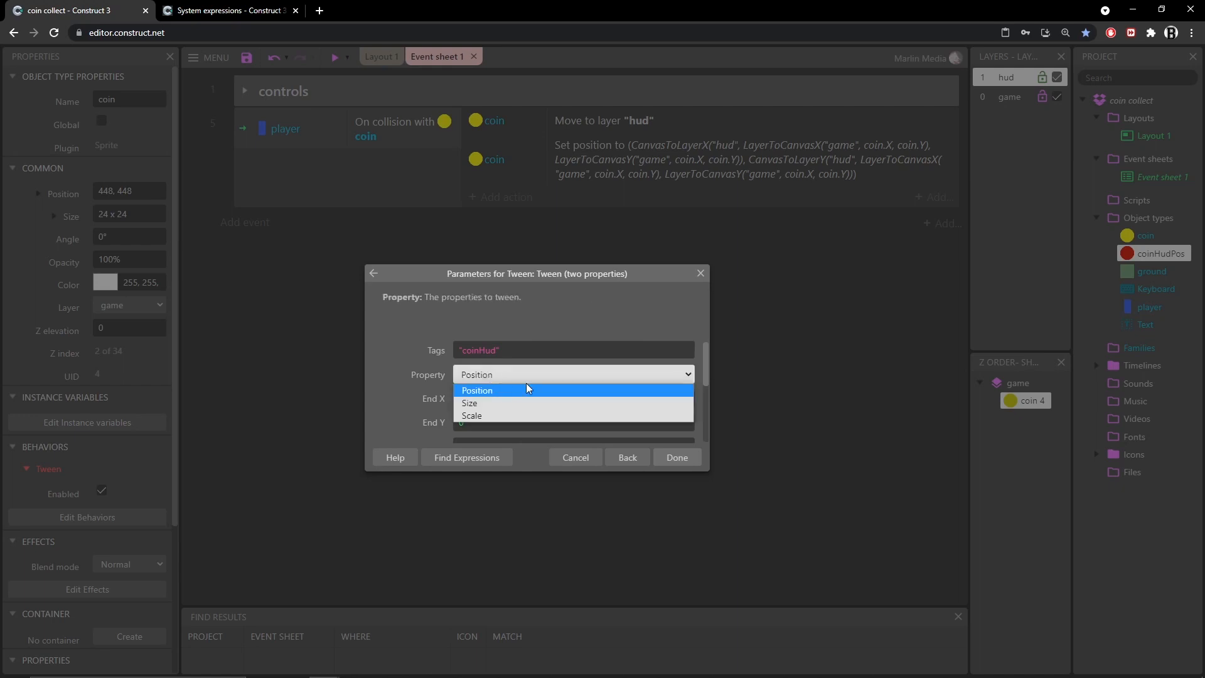
{"action": "left_click", "coordinate": [390, 362]}
{"action": "scroll", "coordinate": [390, 363], "scroll_direction": "down", "scroll_amount": 2}
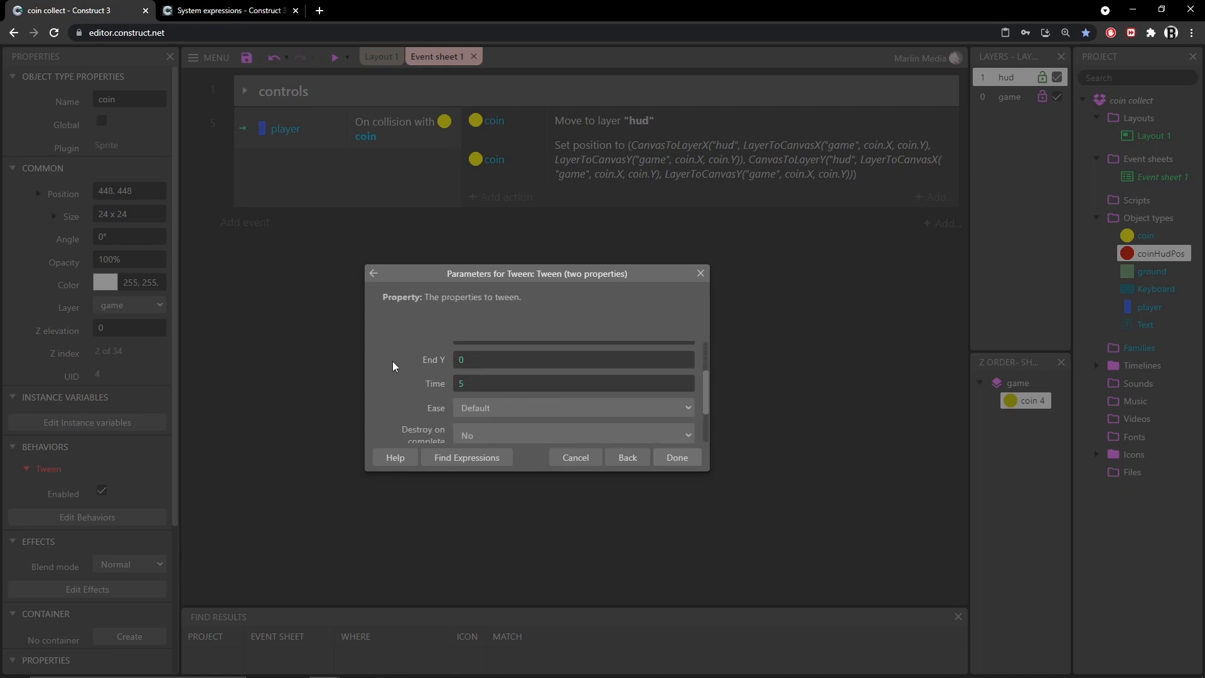
{"action": "scroll", "coordinate": [393, 360], "scroll_direction": "up", "scroll_amount": 2}
{"action": "left_click_drag", "start_coordinate": [706, 367], "coordinate": [705, 382]}
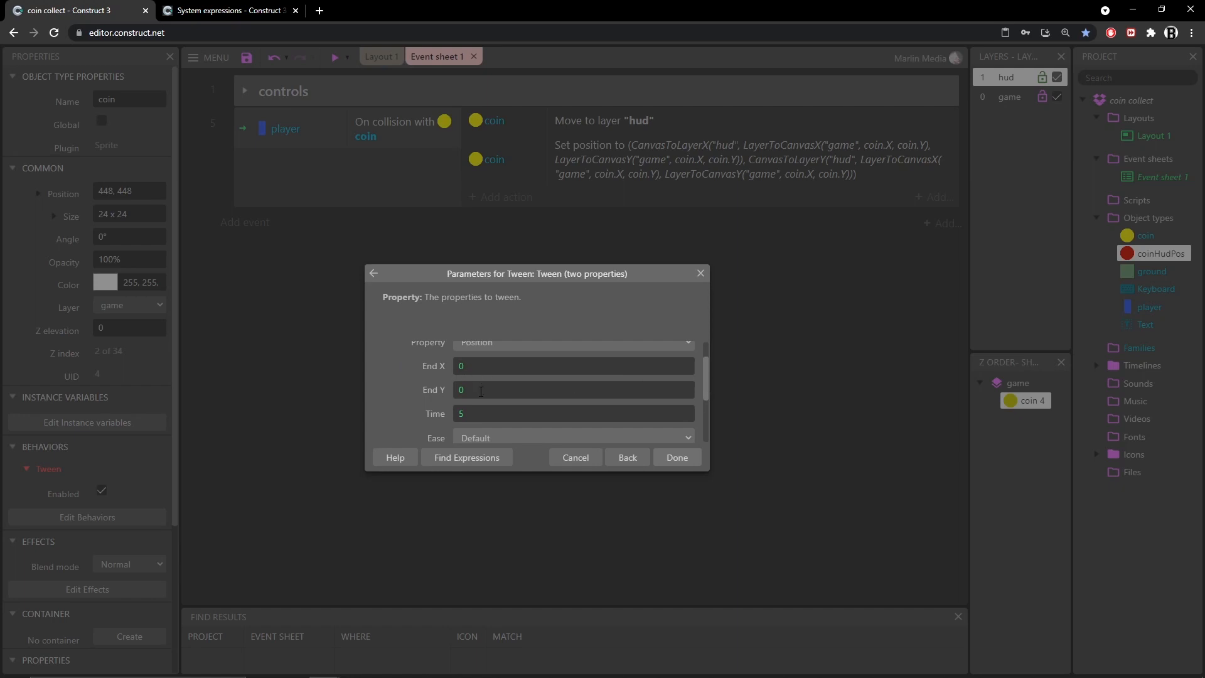
Set the tween's End X to coinHudPos.X and End Y to coinHudPos.Y
{"action": "double_click", "coordinate": [459, 367]}
{"action": "type", "text": "coi"}
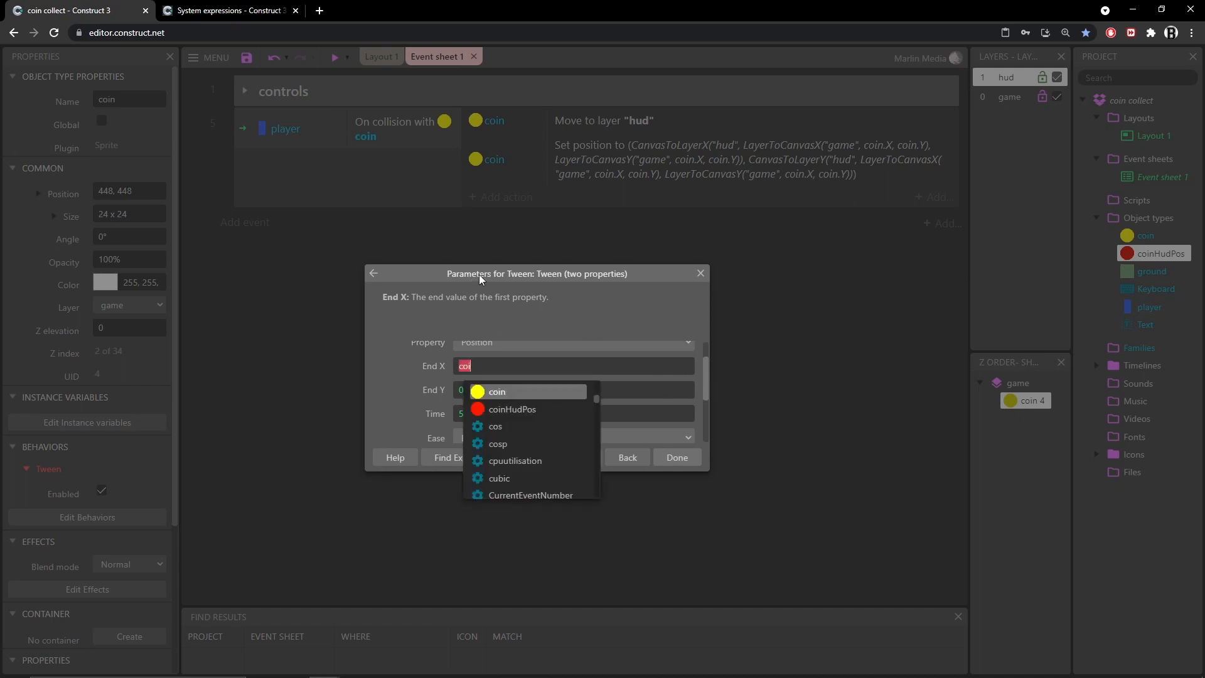
{"action": "key", "text": "Down"}
{"action": "key", "text": "Return"}
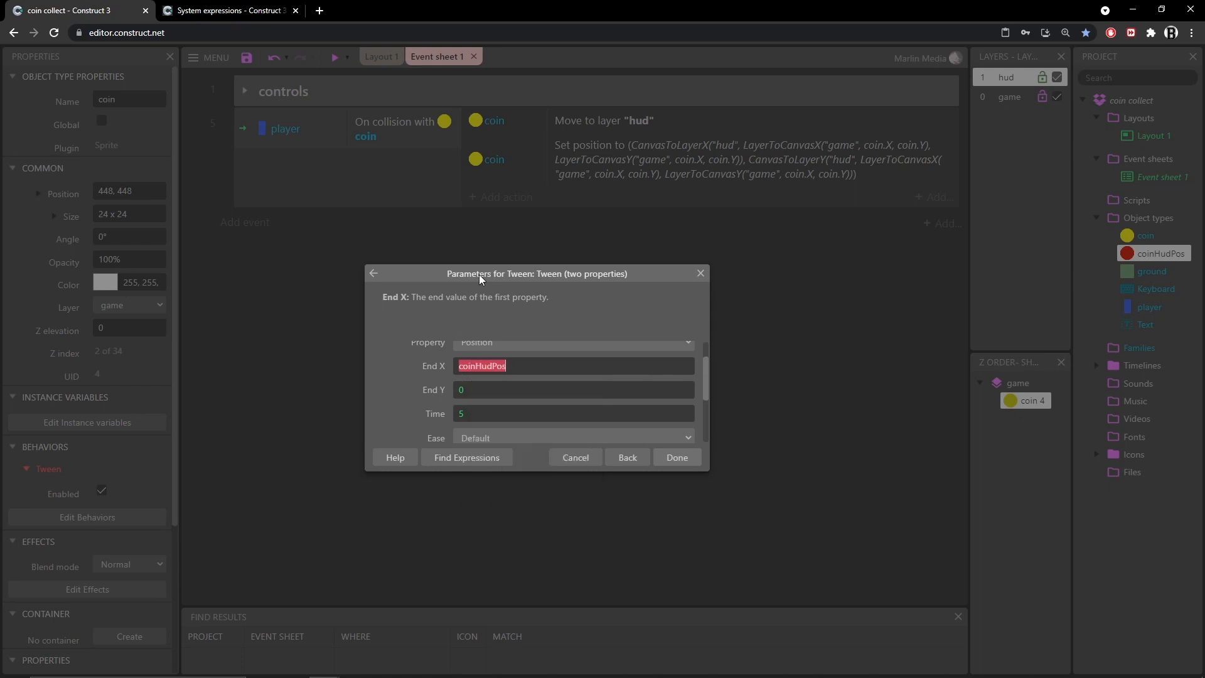
{"action": "type", "text": ".X"}
{"action": "key", "text": "Tab"}
{"action": "type", "text": "coi"}
{"action": "key", "text": "Down"}
{"action": "key", "text": "Return"}
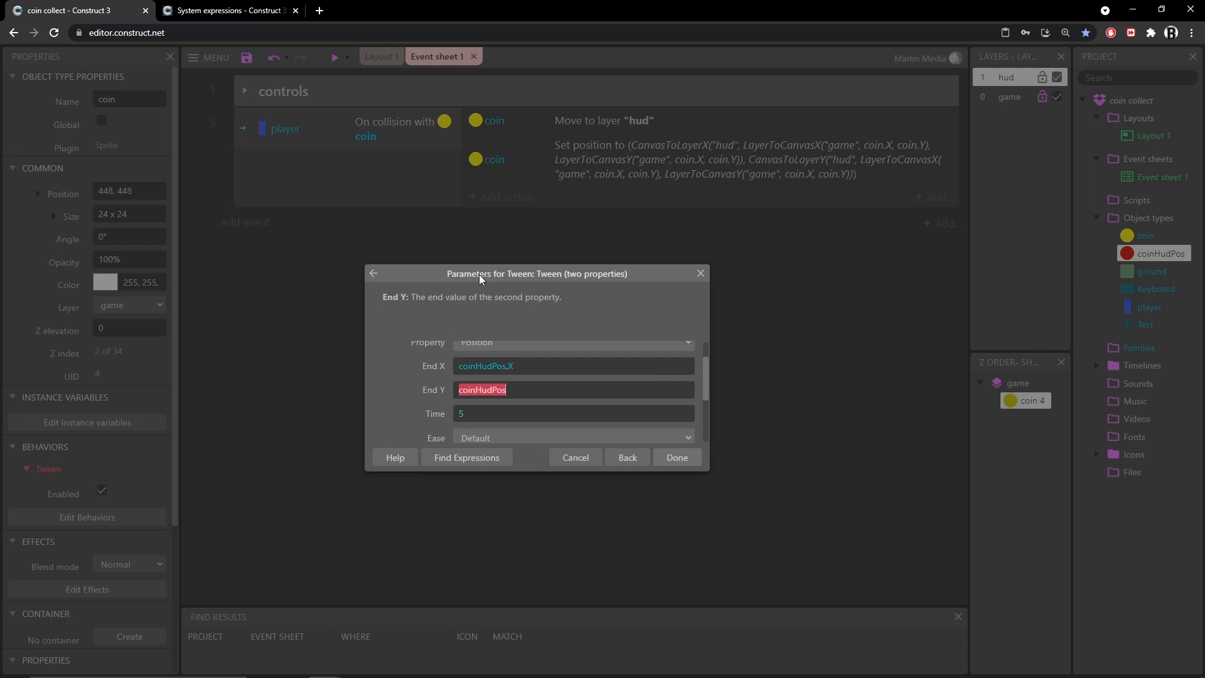
{"action": "type", "text": ".y"}
{"action": "key", "text": "Return"}
Set the tween time to 0.3 seconds and confirm the tween action
{"action": "key", "text": "Tab"}
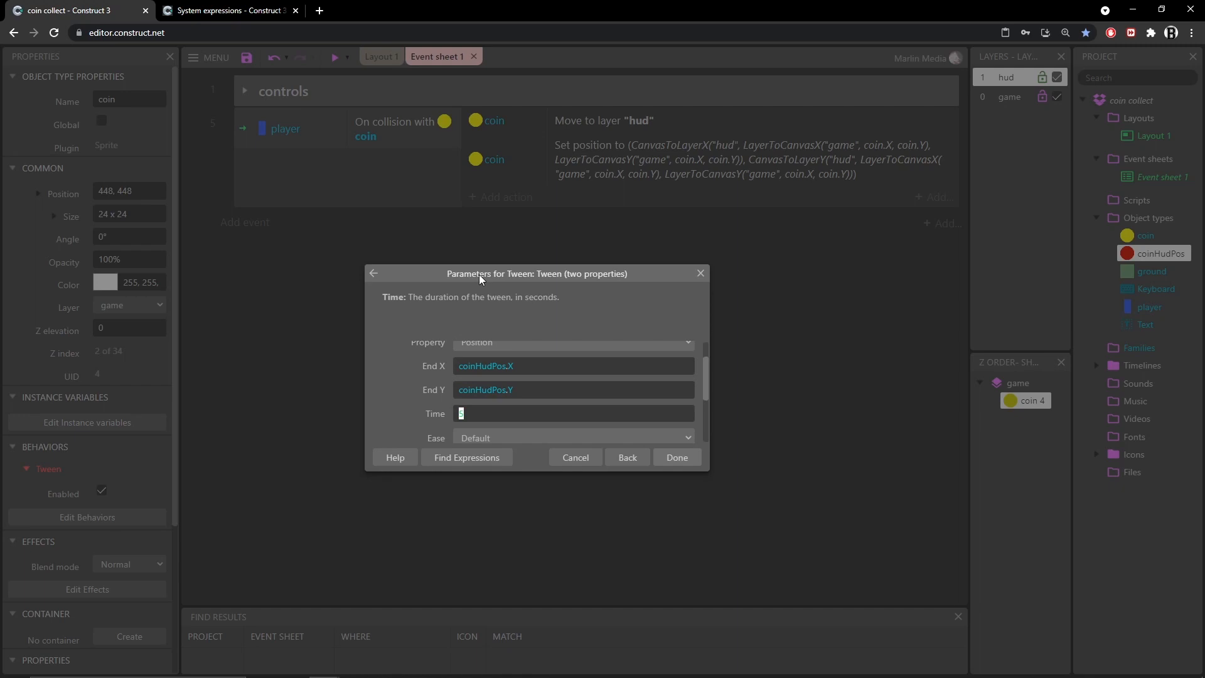
{"action": "type", "text": "0.3"}
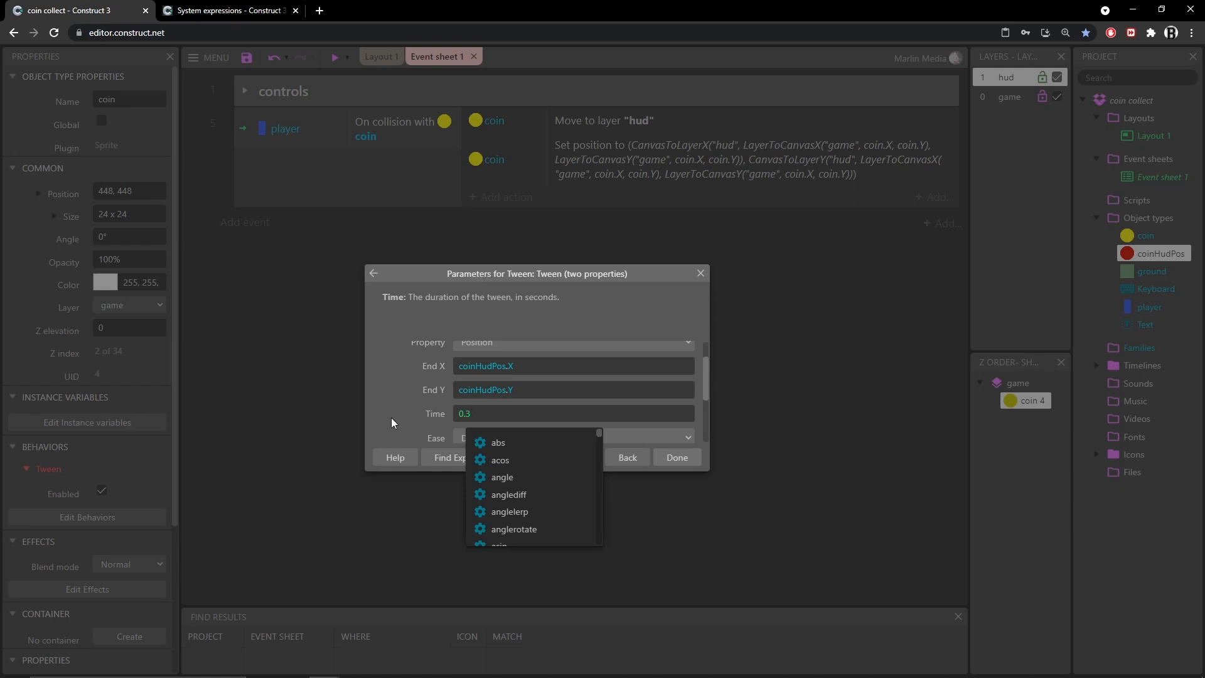
{"action": "left_click", "coordinate": [461, 391]}
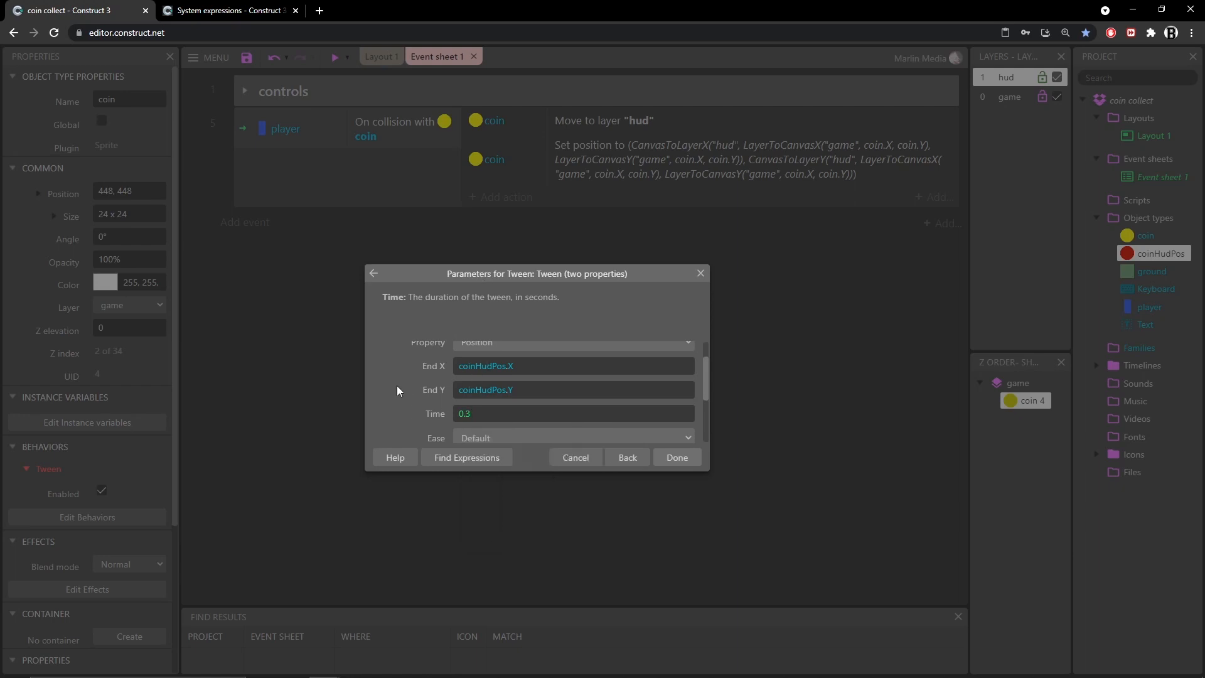
{"action": "scroll", "coordinate": [397, 385], "scroll_direction": "down", "scroll_amount": 3}
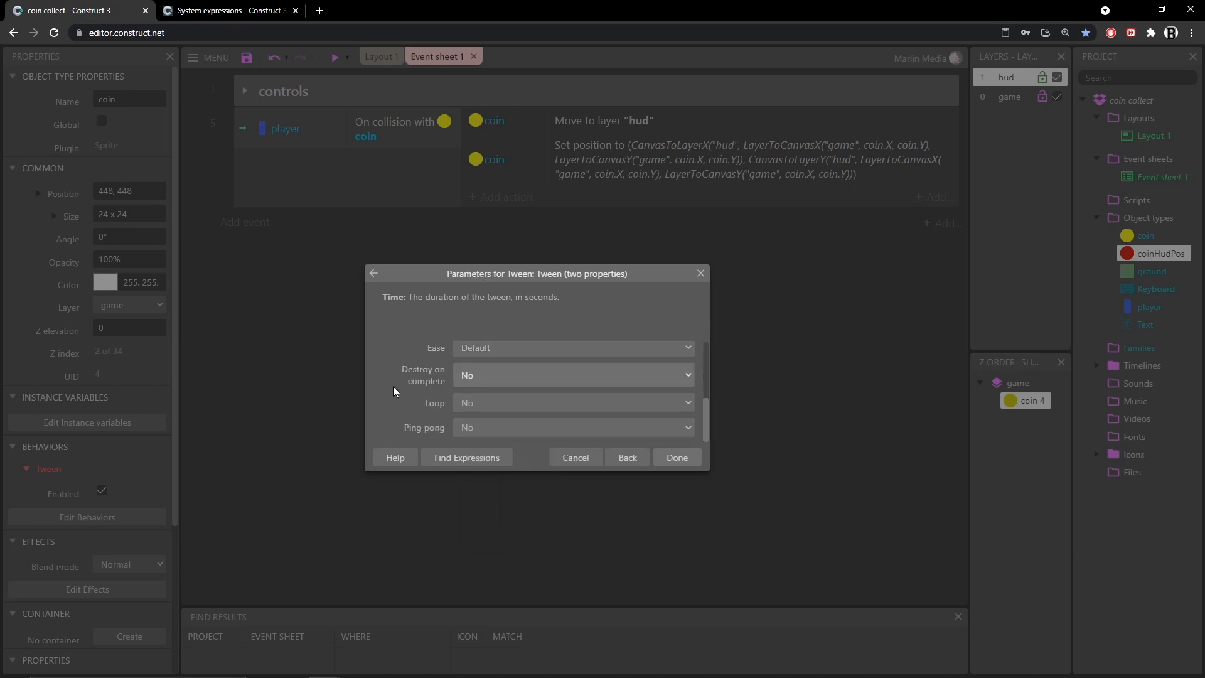
{"action": "scroll", "coordinate": [408, 389], "scroll_direction": "up", "scroll_amount": 3}
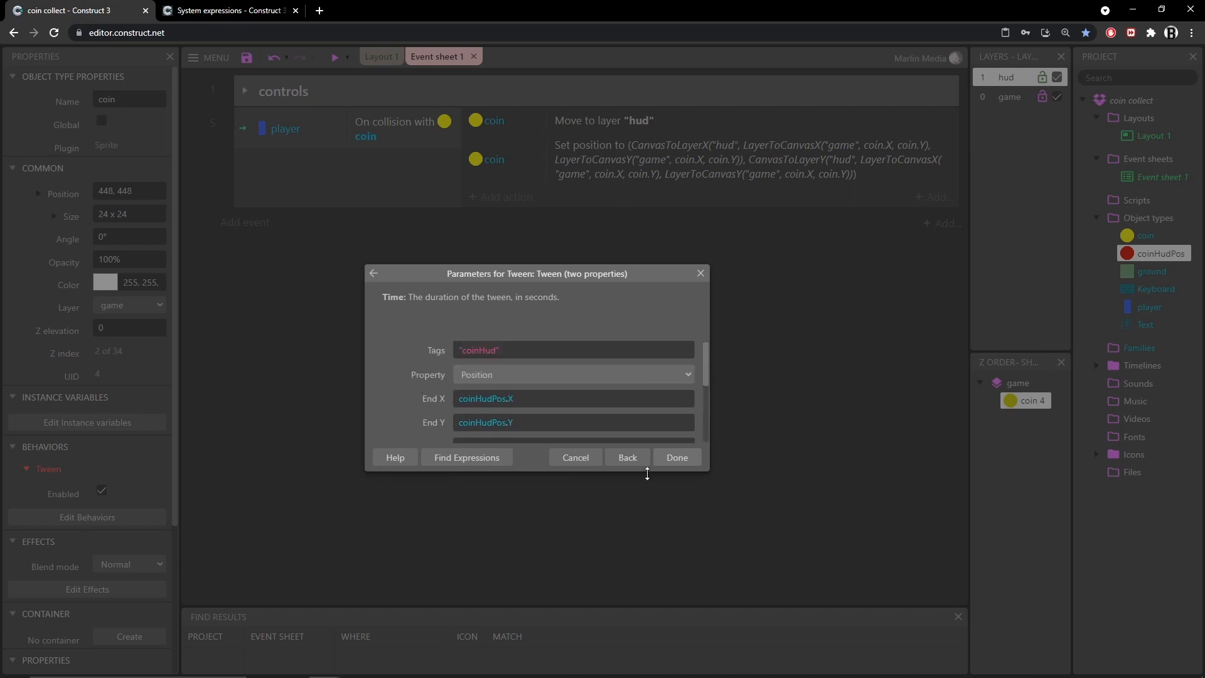
{"action": "left_click", "coordinate": [684, 458]}
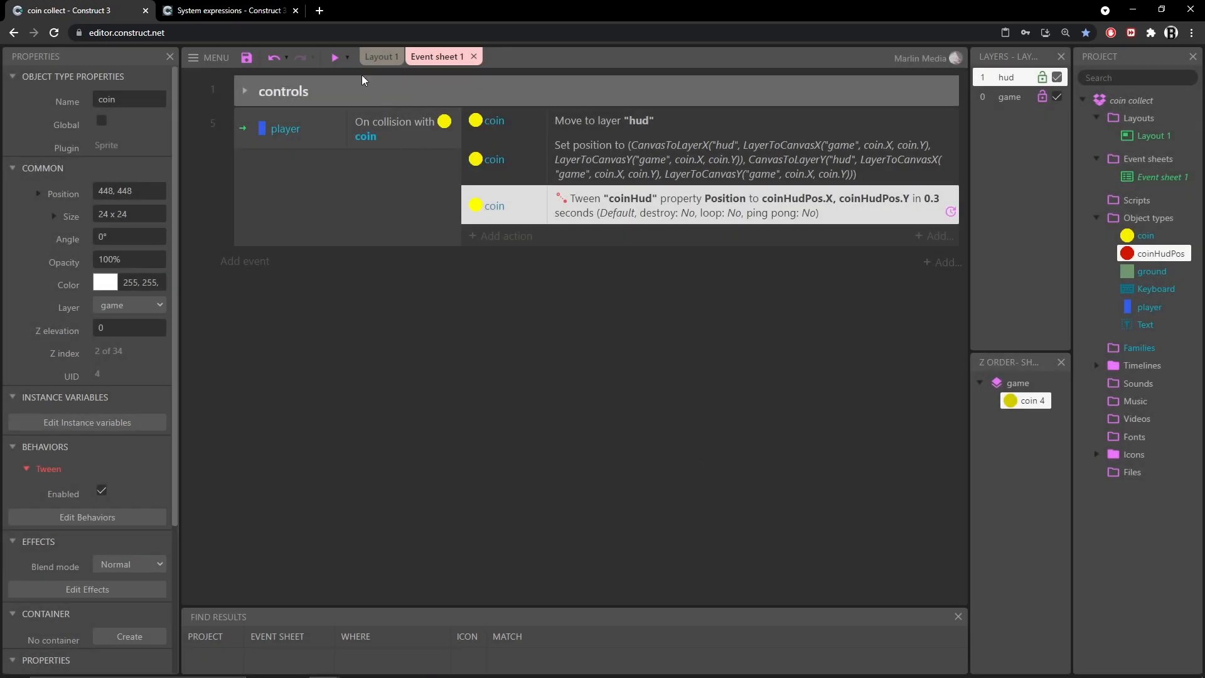
Preview the game and jump around collecting coins to test the coin tween, then close the preview
{"action": "left_click", "coordinate": [335, 57]}
{"action": "key", "text": "d"}
{"action": "key", "text": "space"}
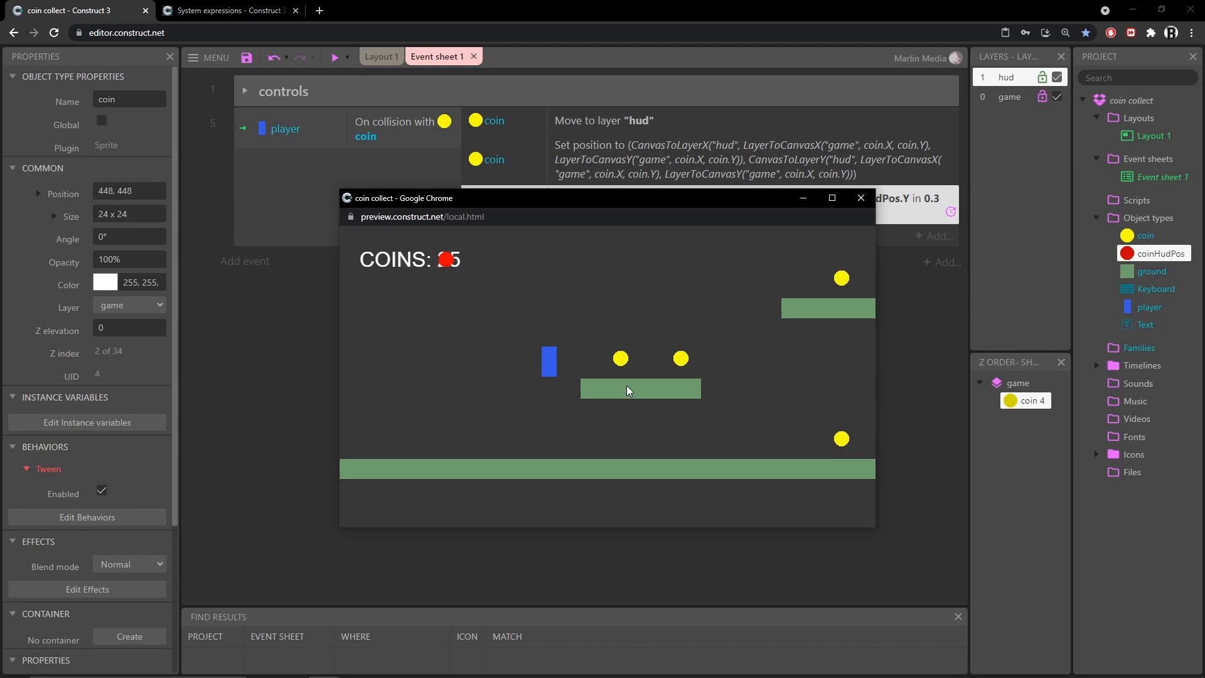
{"action": "key", "text": "space"}
{"action": "key", "text": "space"}
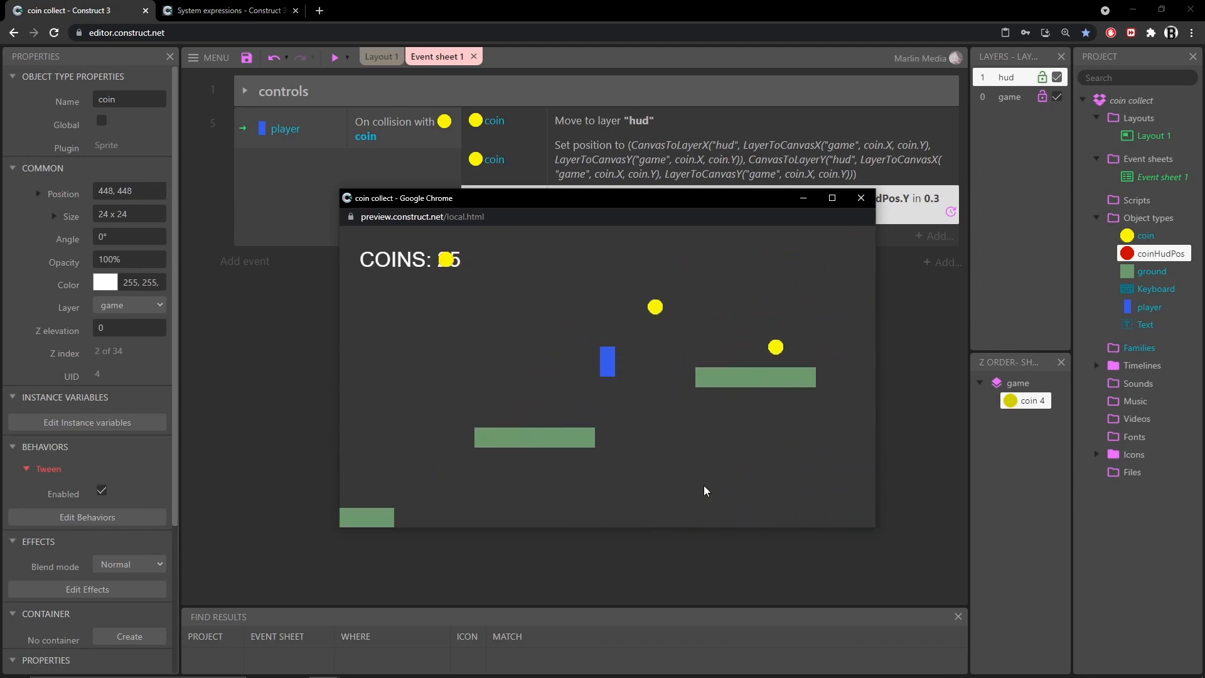
{"action": "key", "text": "space"}
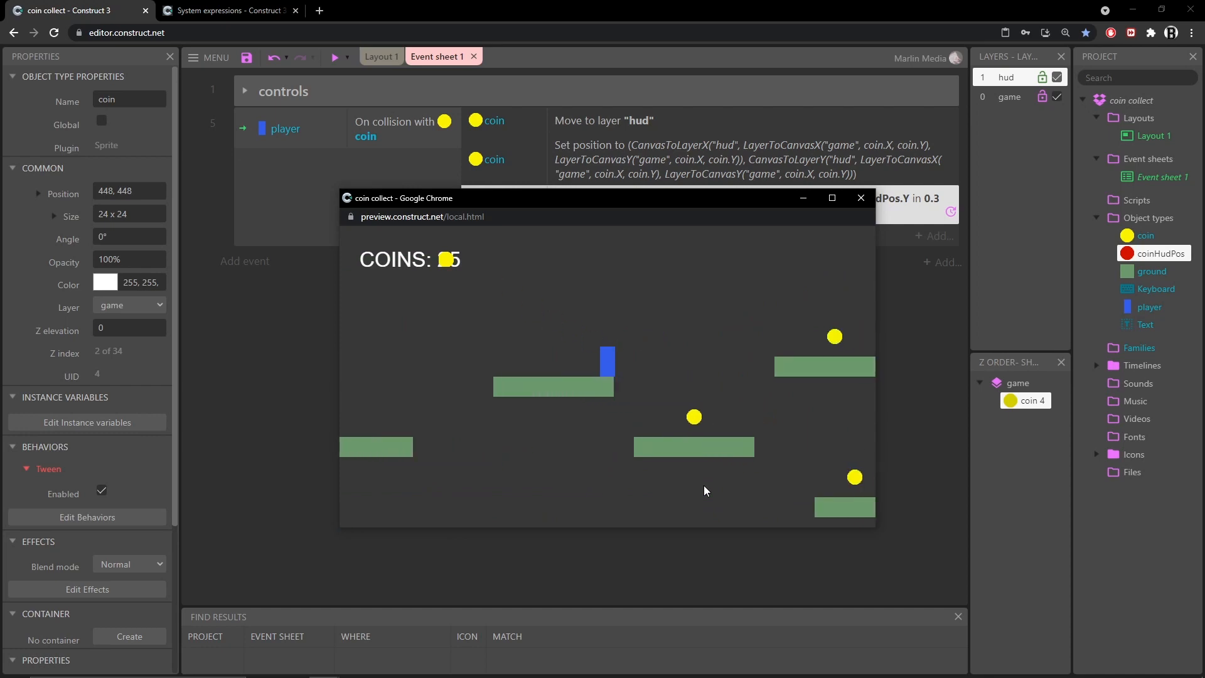
{"action": "key", "text": "space"}
{"action": "key", "text": "a"}
{"action": "key", "text": "space"}
{"action": "left_click", "coordinate": [867, 205]}
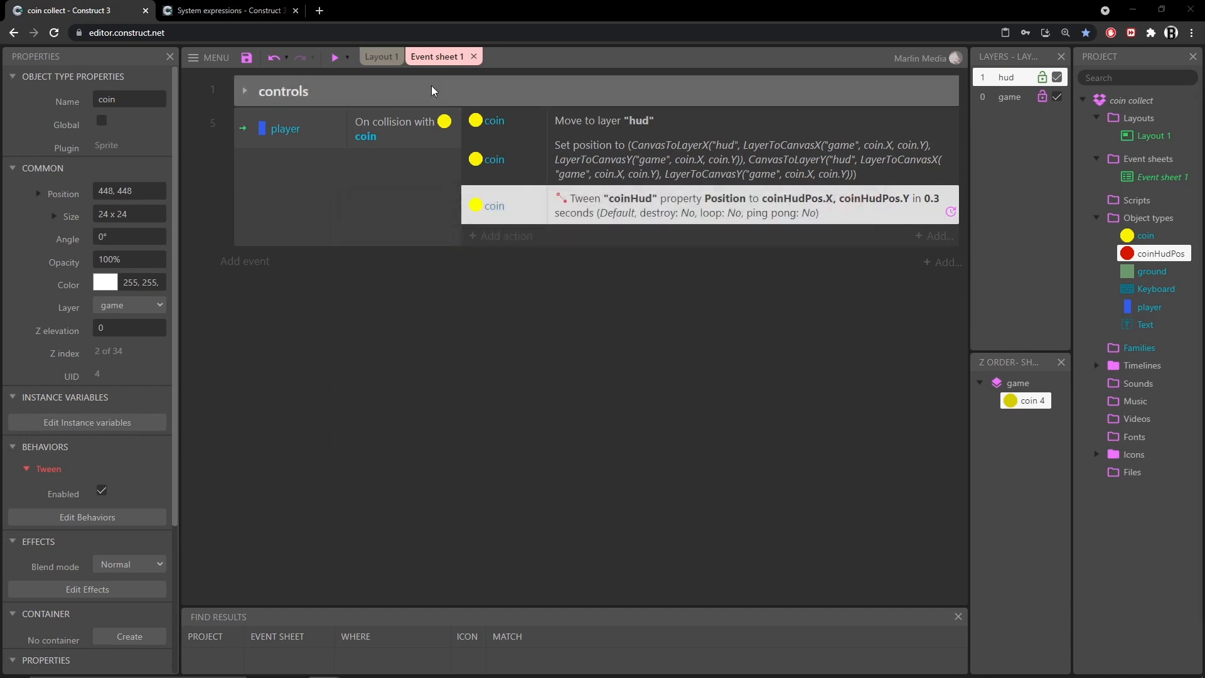
Return to the layout, select the COINS text, and preview the game again while collecting coins
{"action": "left_click", "coordinate": [349, 309]}
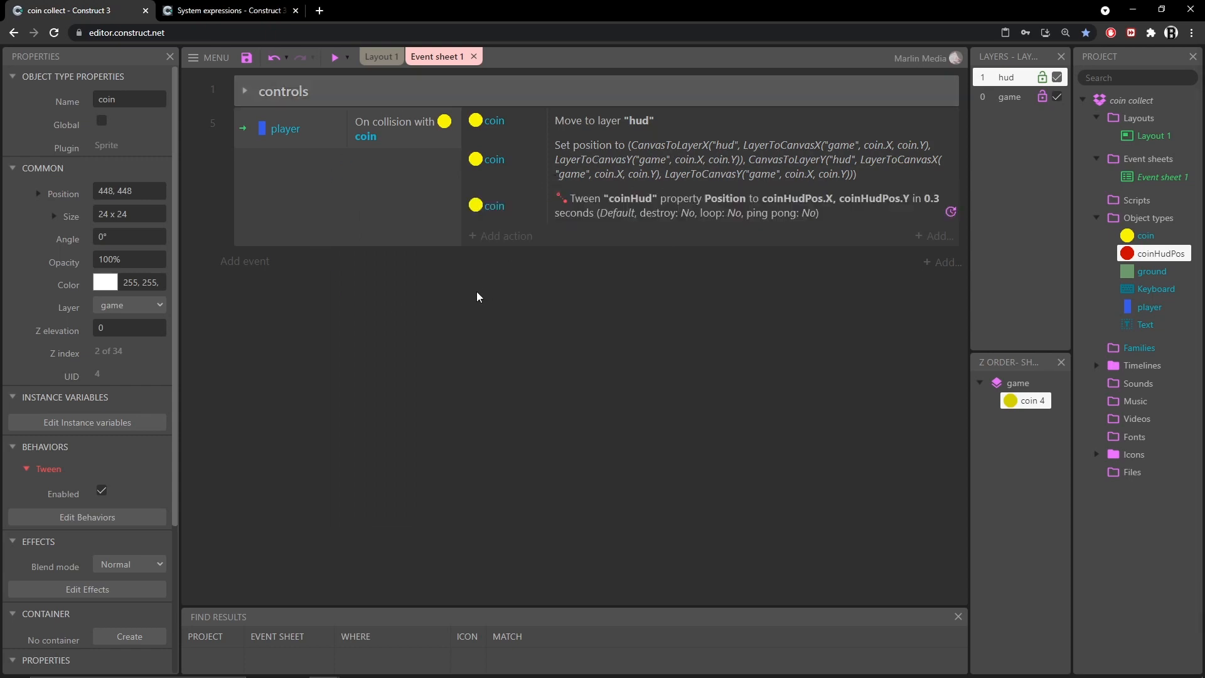
{"action": "left_click", "coordinate": [380, 57]}
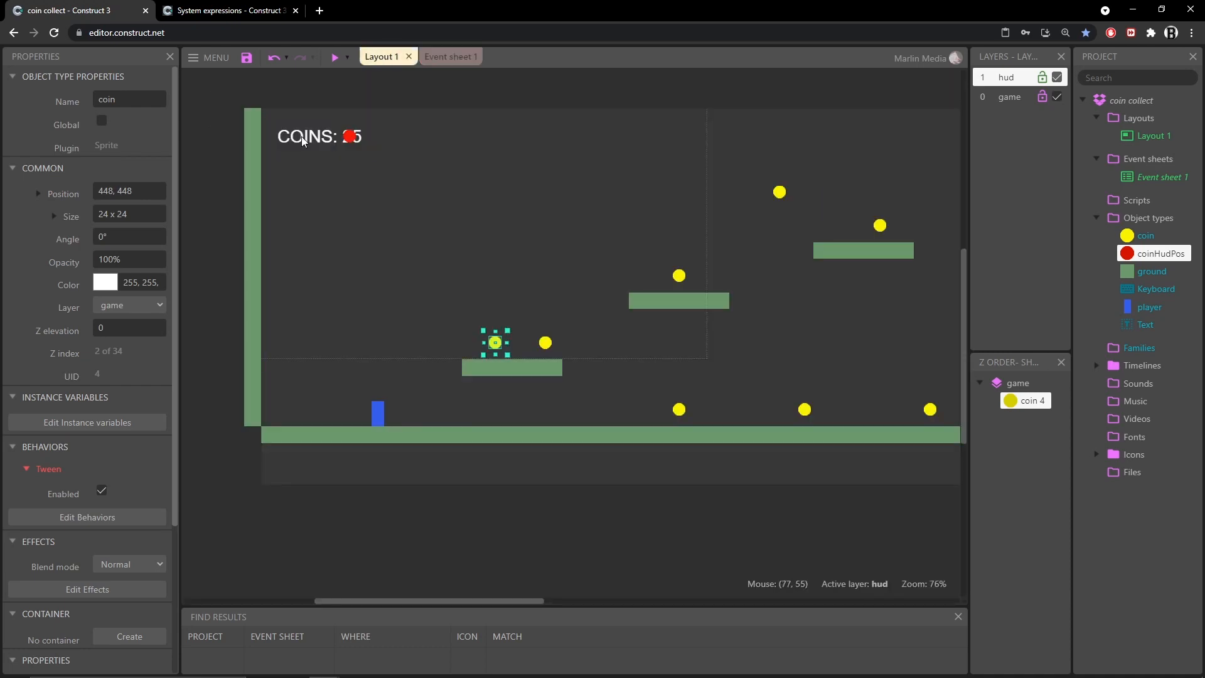
{"action": "left_click", "coordinate": [295, 141]}
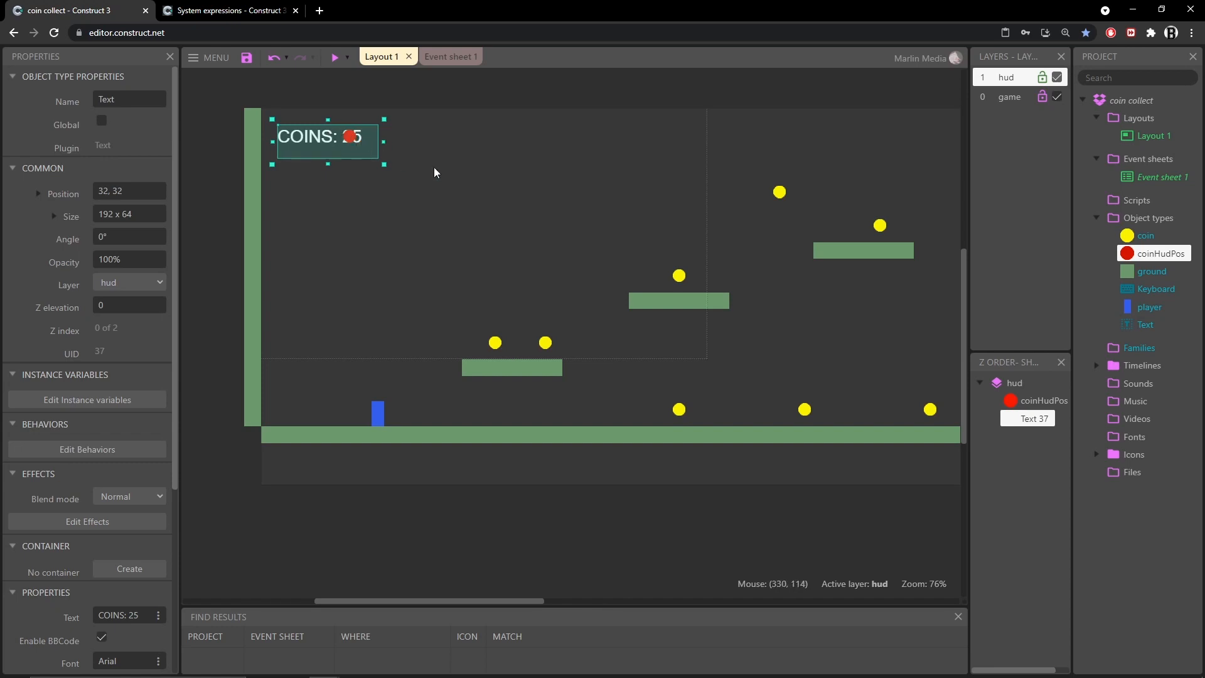
{"action": "key", "text": "F5"}
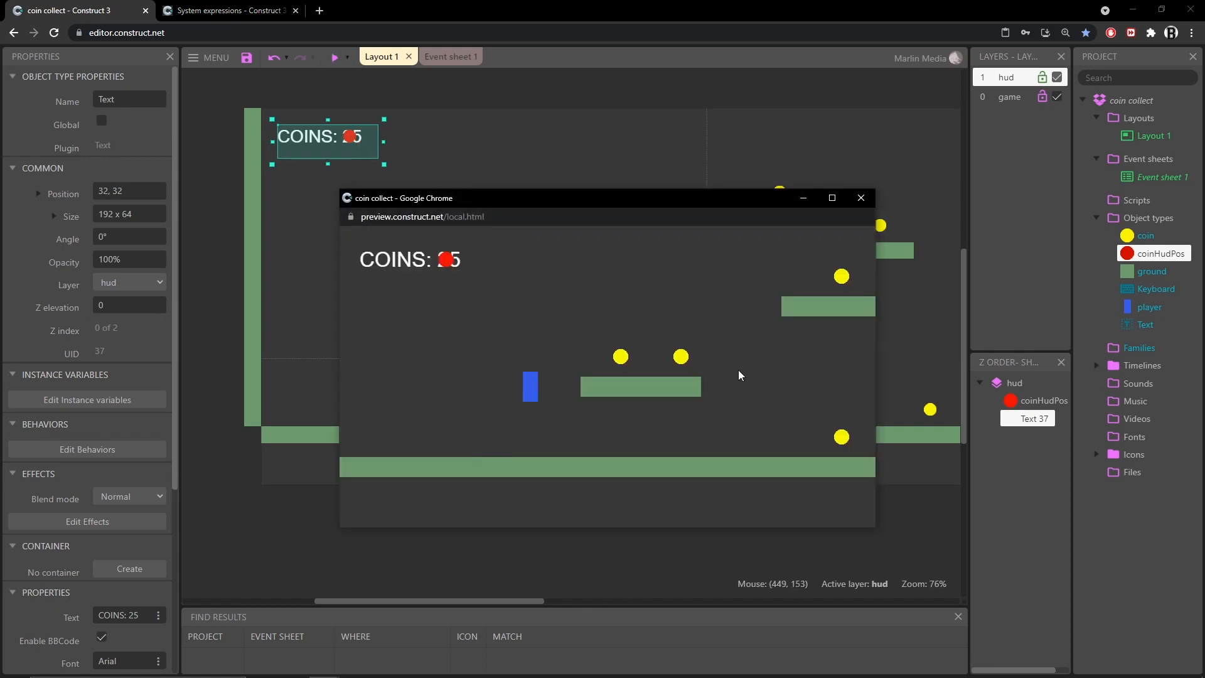
{"action": "key", "text": "Right"}
{"action": "key", "text": "Up"}
{"action": "key", "text": "Up"}
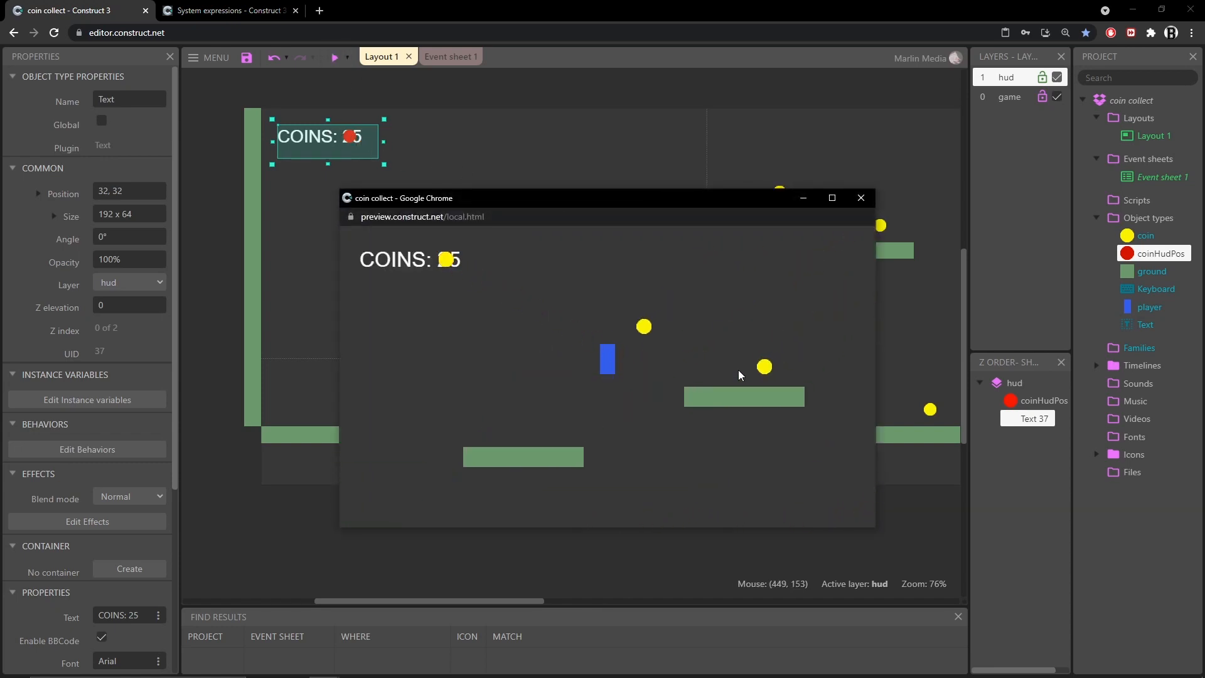
{"action": "key", "text": "Up"}
{"action": "key", "text": "Right"}
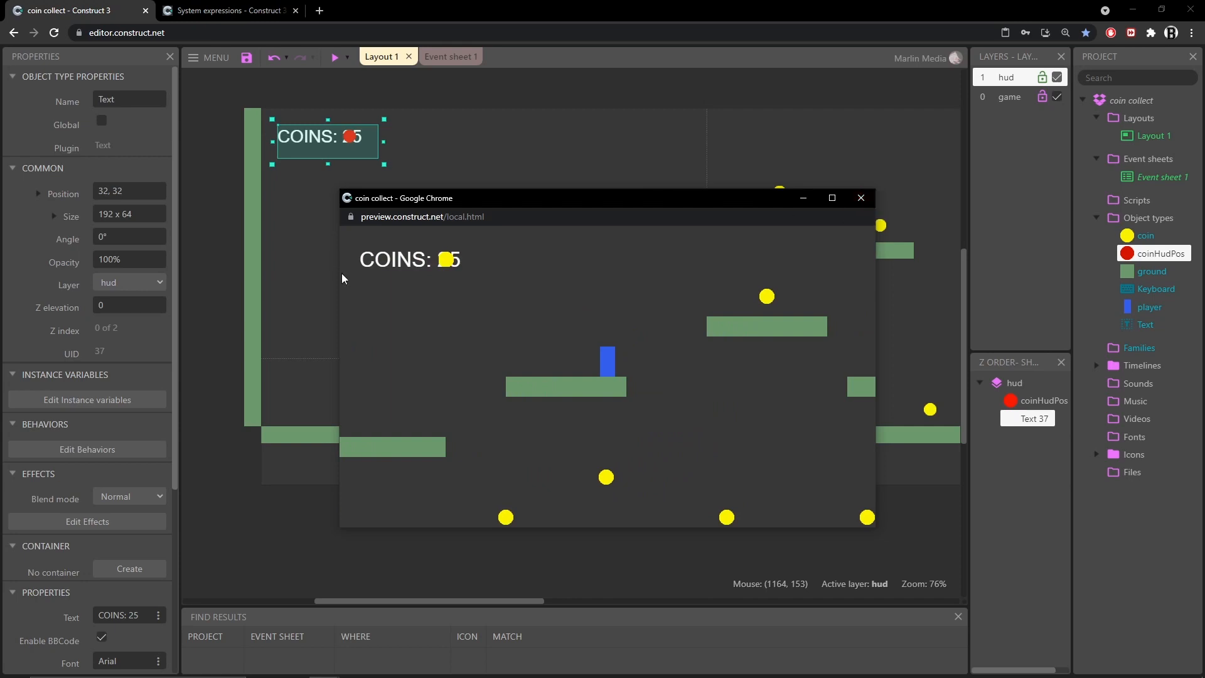
{"action": "left_click", "coordinate": [861, 198]}
Add a new coin event triggered On Tween finished with the tag "coinHud"
{"action": "left_click", "coordinate": [448, 56]}
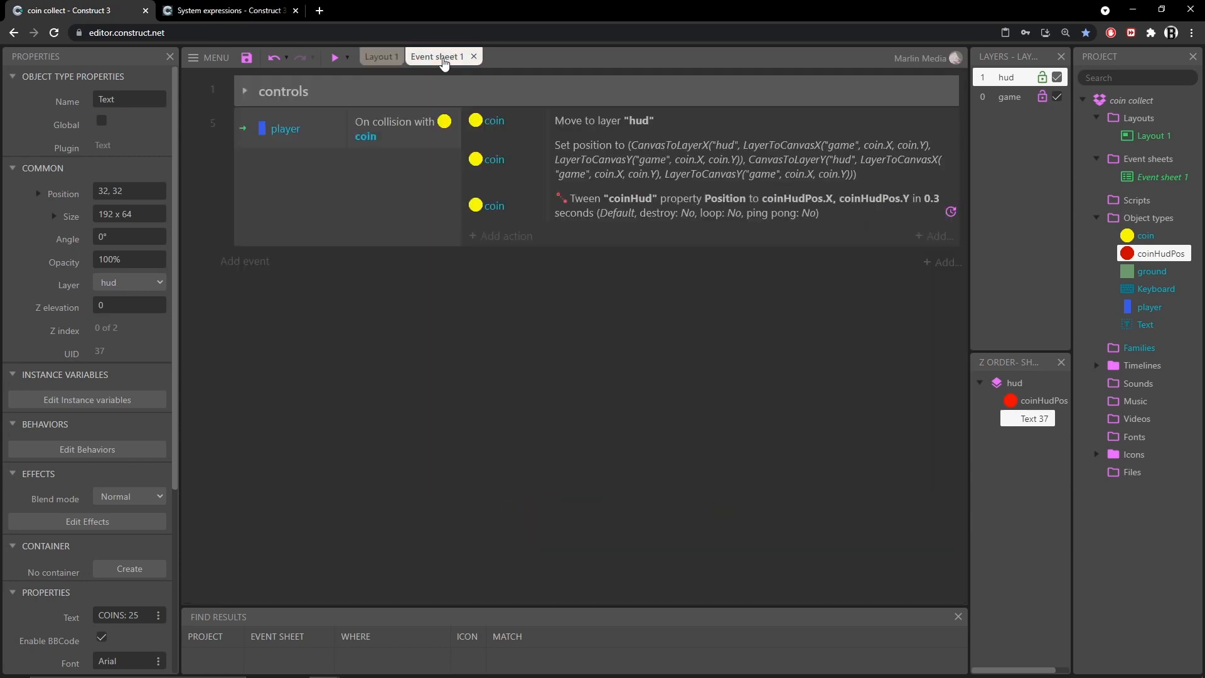
{"action": "left_click", "coordinate": [248, 262]}
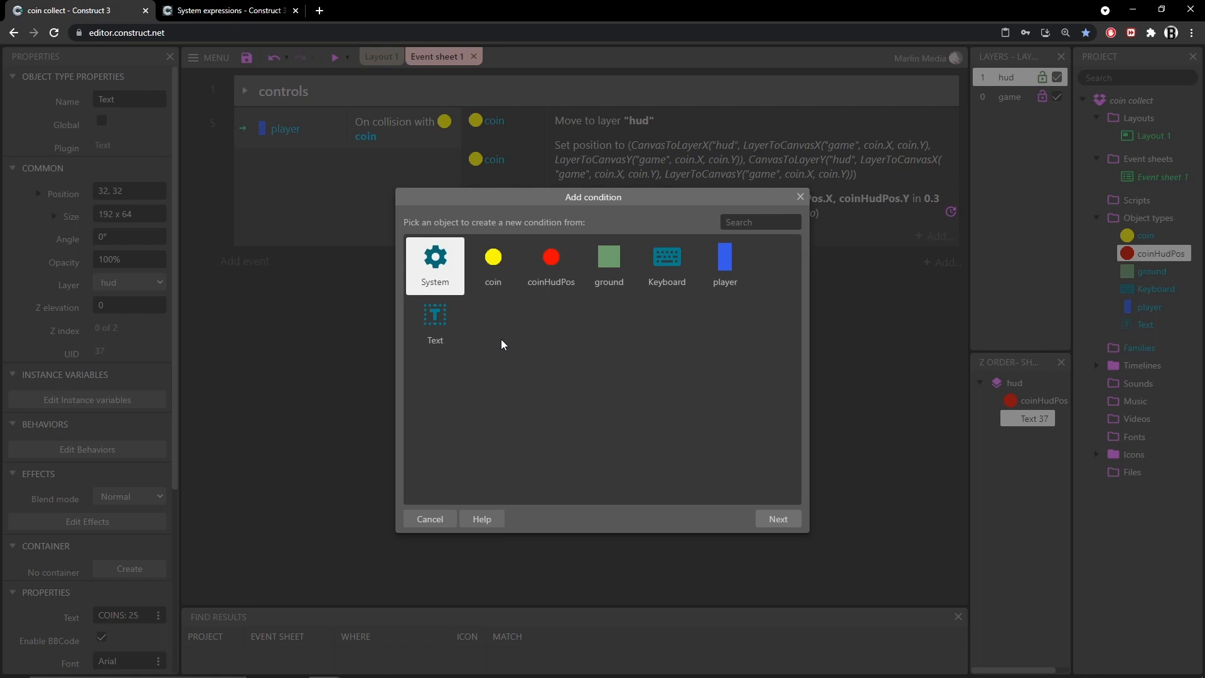
{"action": "double_click", "coordinate": [494, 261]}
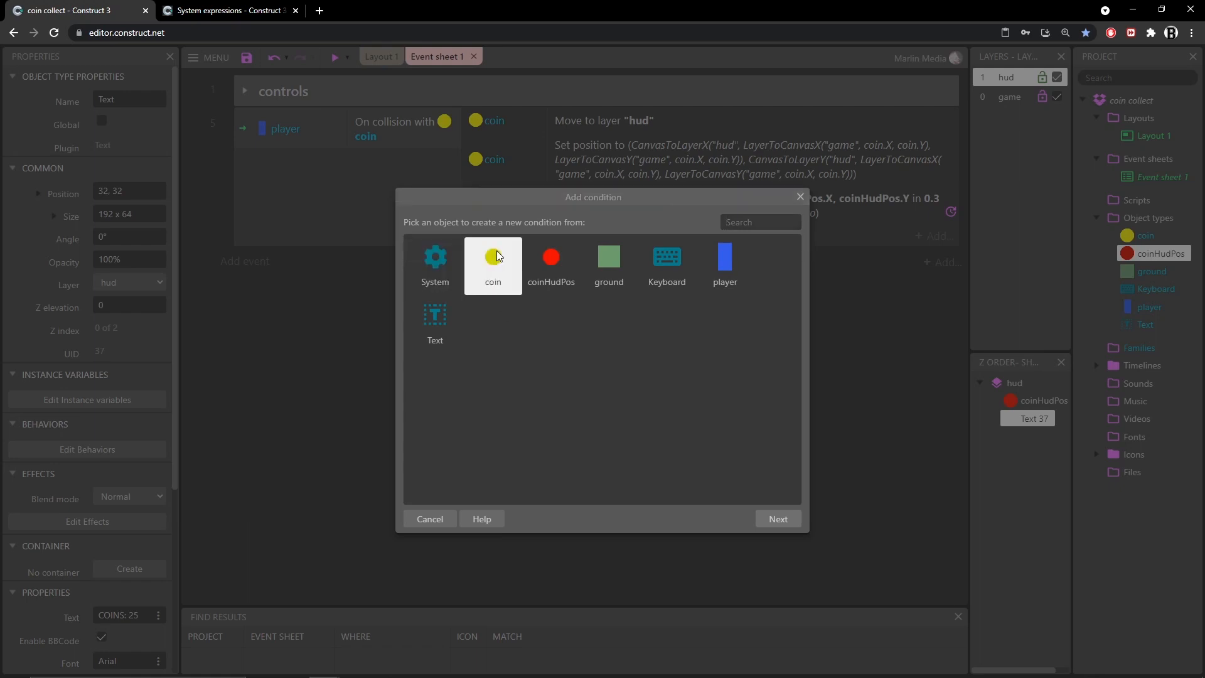
{"action": "scroll", "coordinate": [524, 391], "scroll_direction": "down", "scroll_amount": 10}
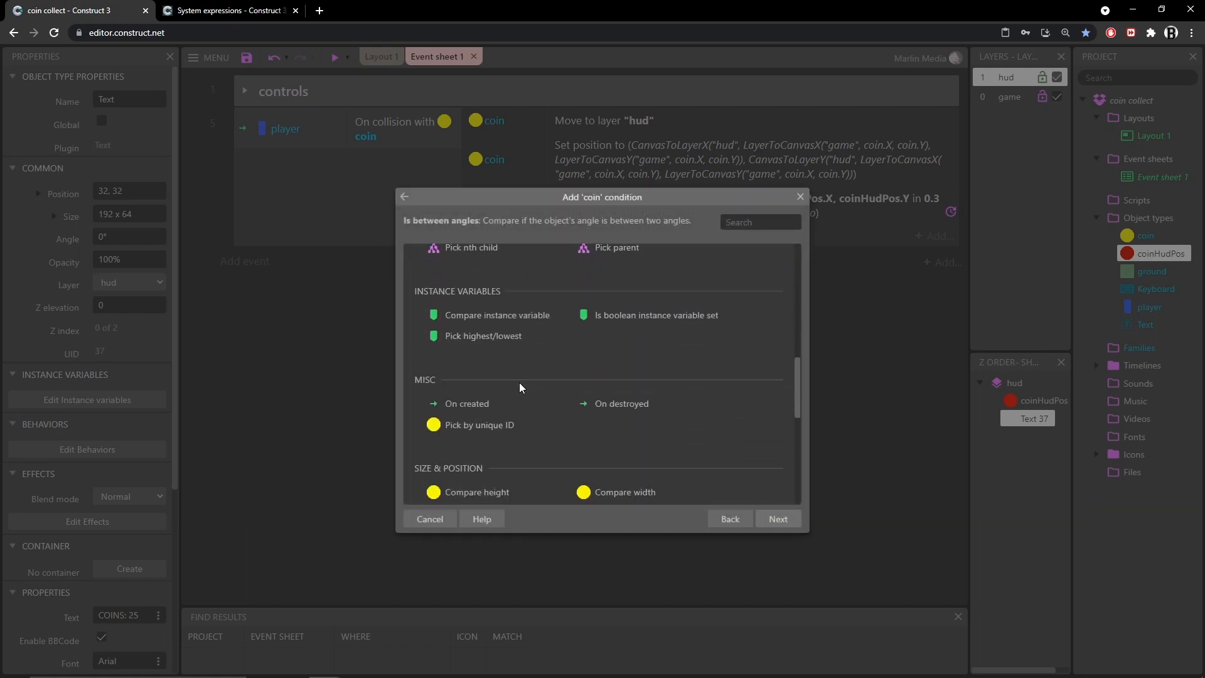
{"action": "scroll", "coordinate": [516, 384], "scroll_direction": "down", "scroll_amount": 2}
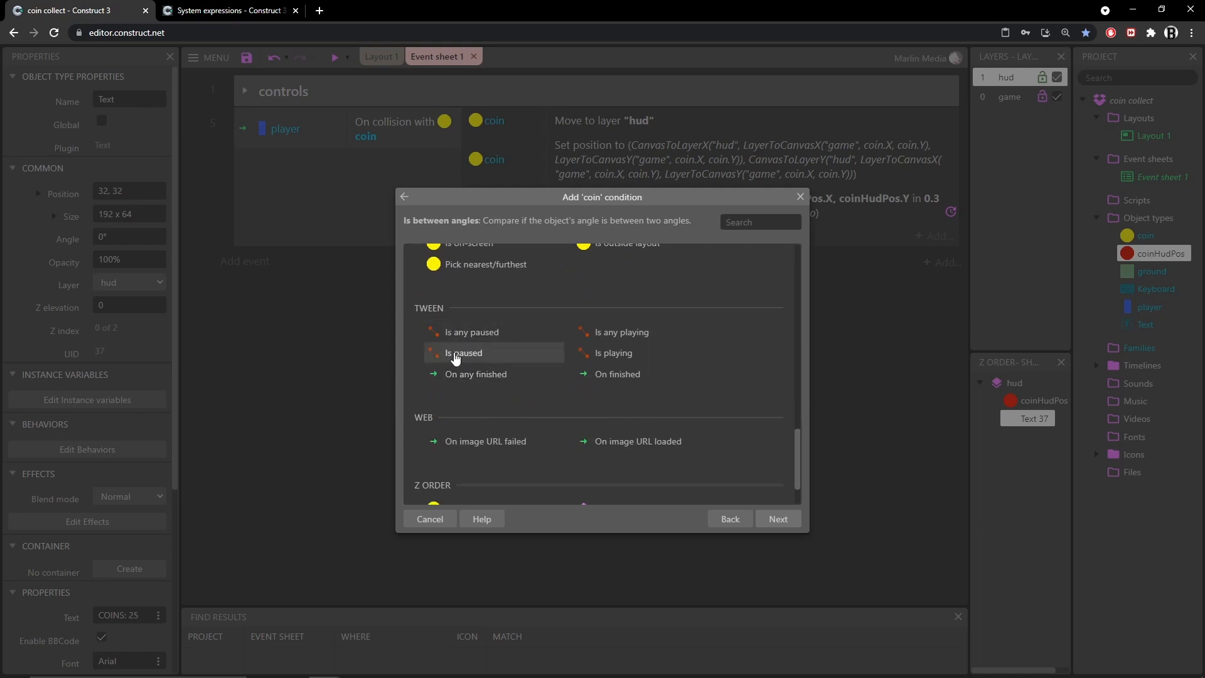
{"action": "double_click", "coordinate": [612, 375]}
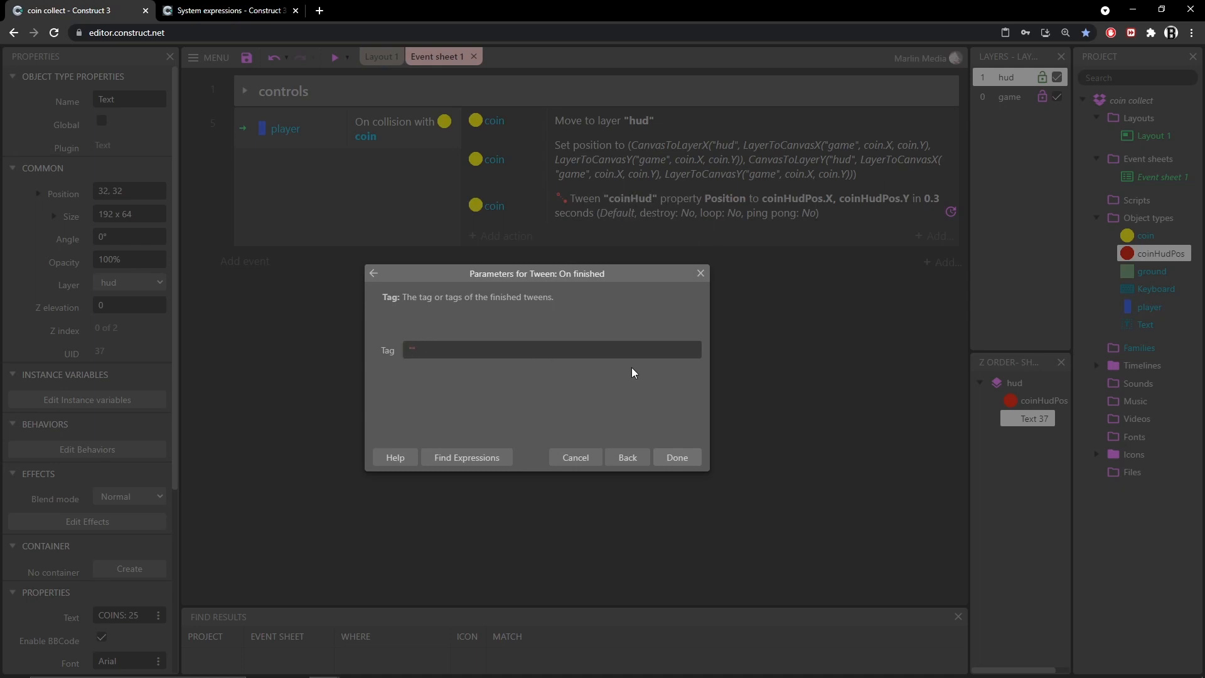
{"action": "type", "text": "coinHud"}
{"action": "left_click", "coordinate": [677, 457]}
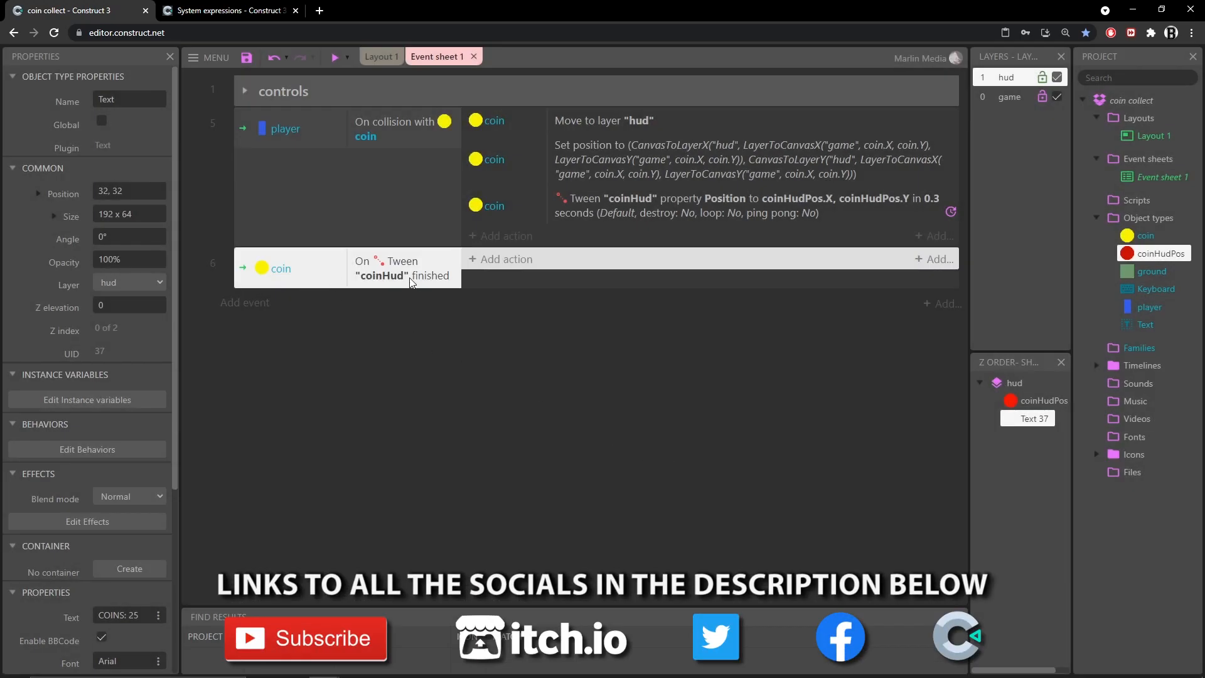
Add a coin Destroy action to the On Tween "coinHud" finished event
{"action": "left_click", "coordinate": [502, 259]}
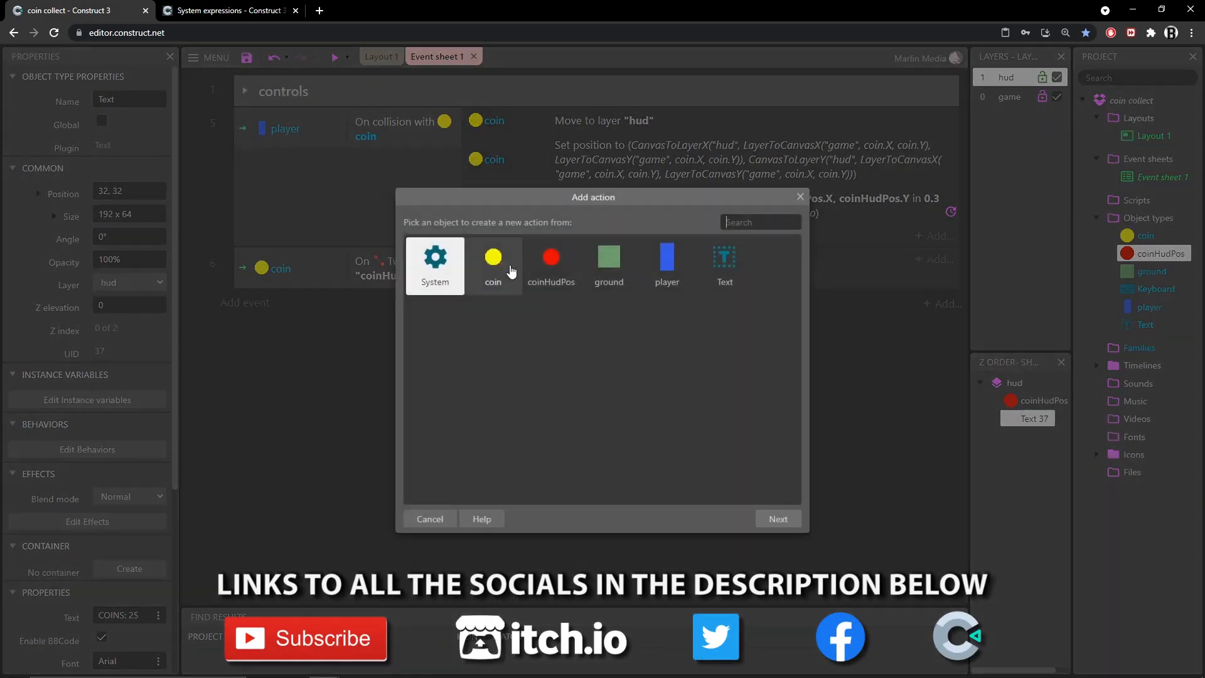
{"action": "double_click", "coordinate": [493, 267]}
{"action": "type", "text": "des"}
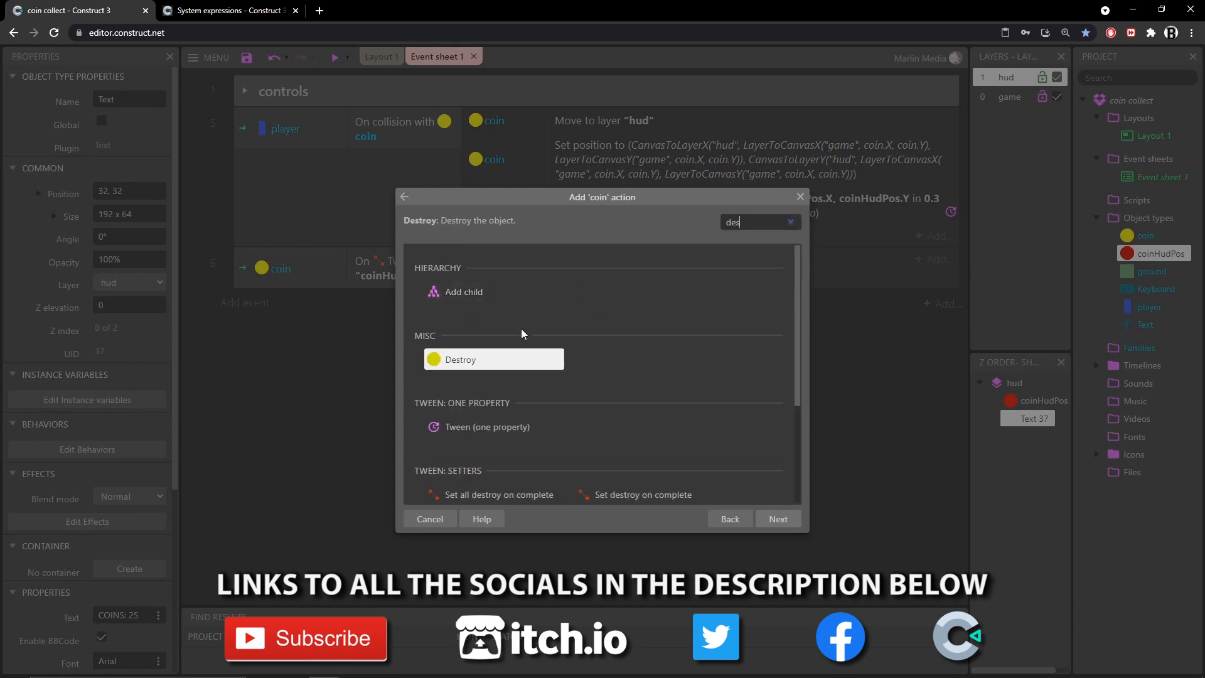
{"action": "double_click", "coordinate": [468, 360]}
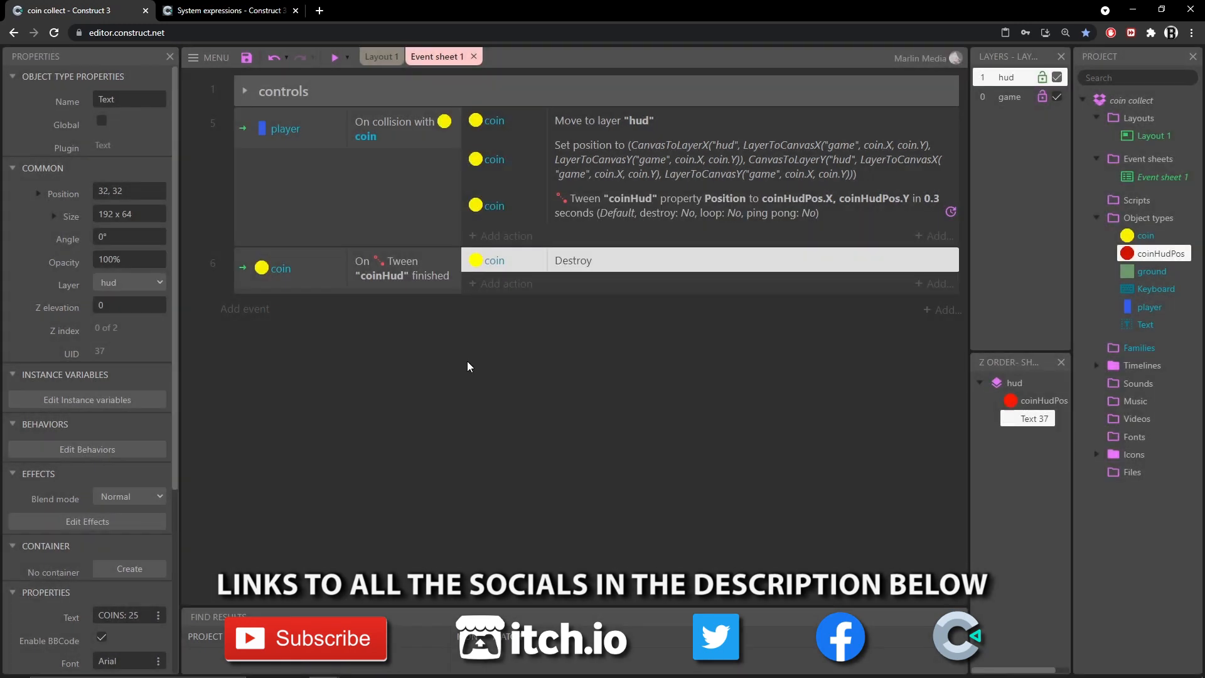
Preview the game and collect coins to check that they disappear after reaching the HUD
{"action": "left_click", "coordinate": [335, 57]}
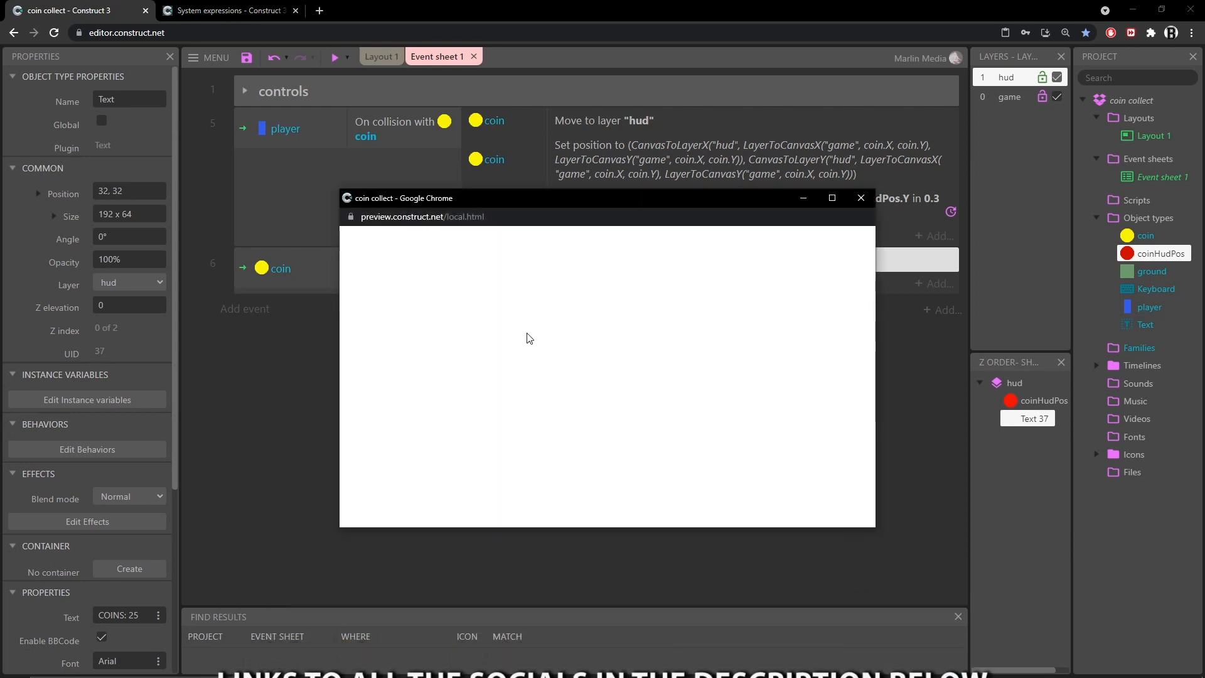
{"action": "key", "text": "Right"}
{"action": "key", "text": "Up"}
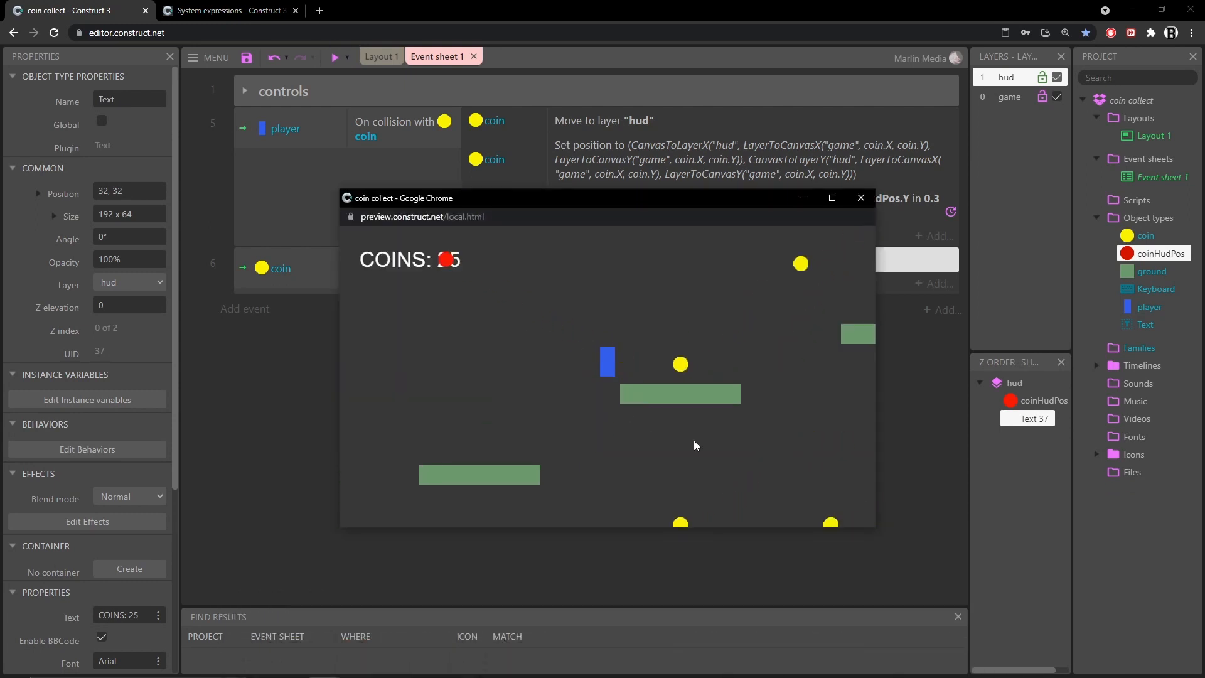
{"action": "key", "text": "Up"}
{"action": "key", "text": "Up"}
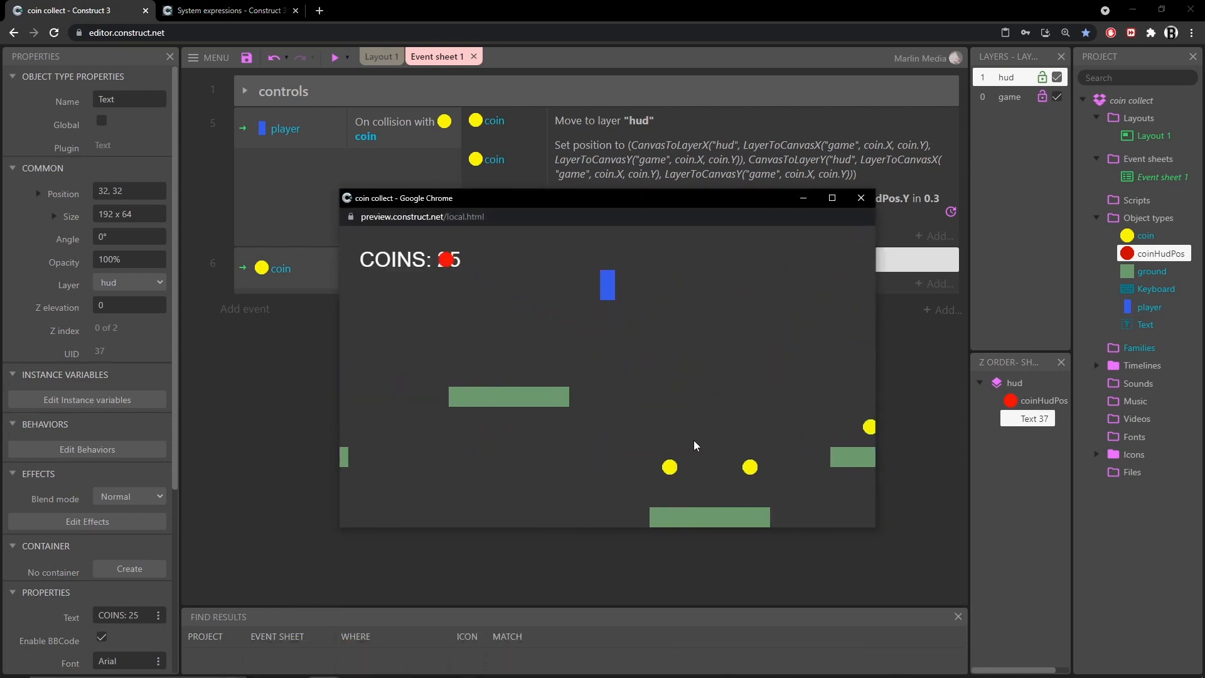
{"action": "key", "text": "Right"}
{"action": "key", "text": "Up"}
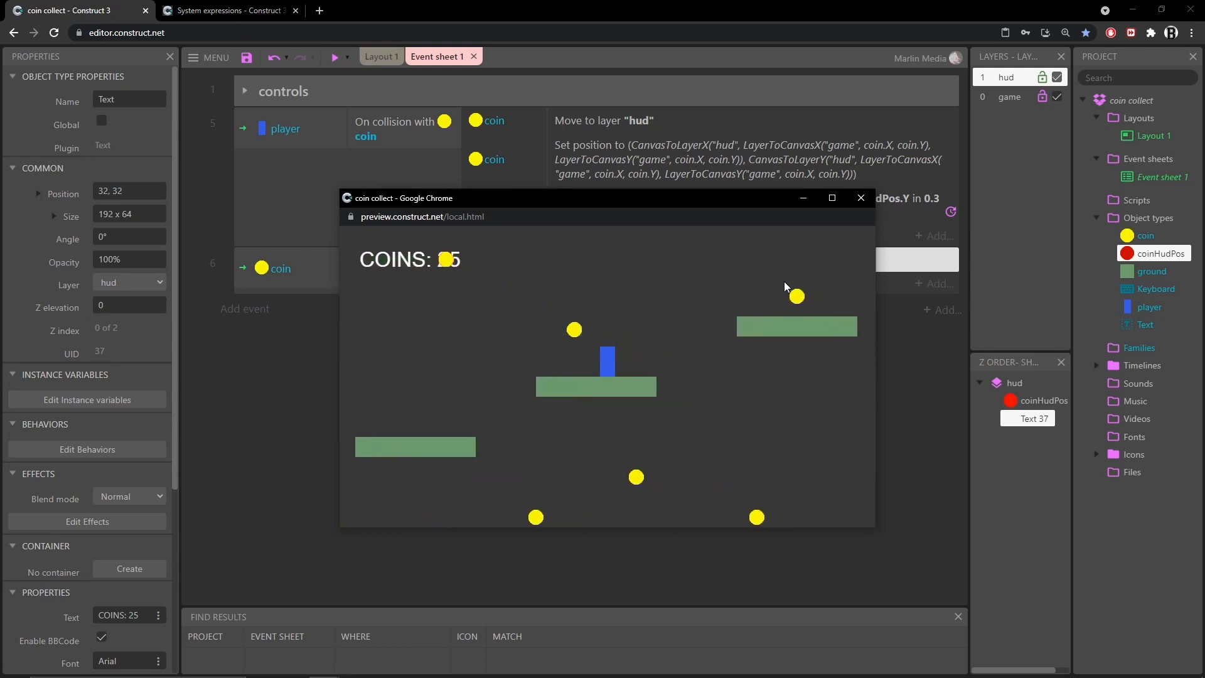
{"action": "left_click", "coordinate": [861, 199]}
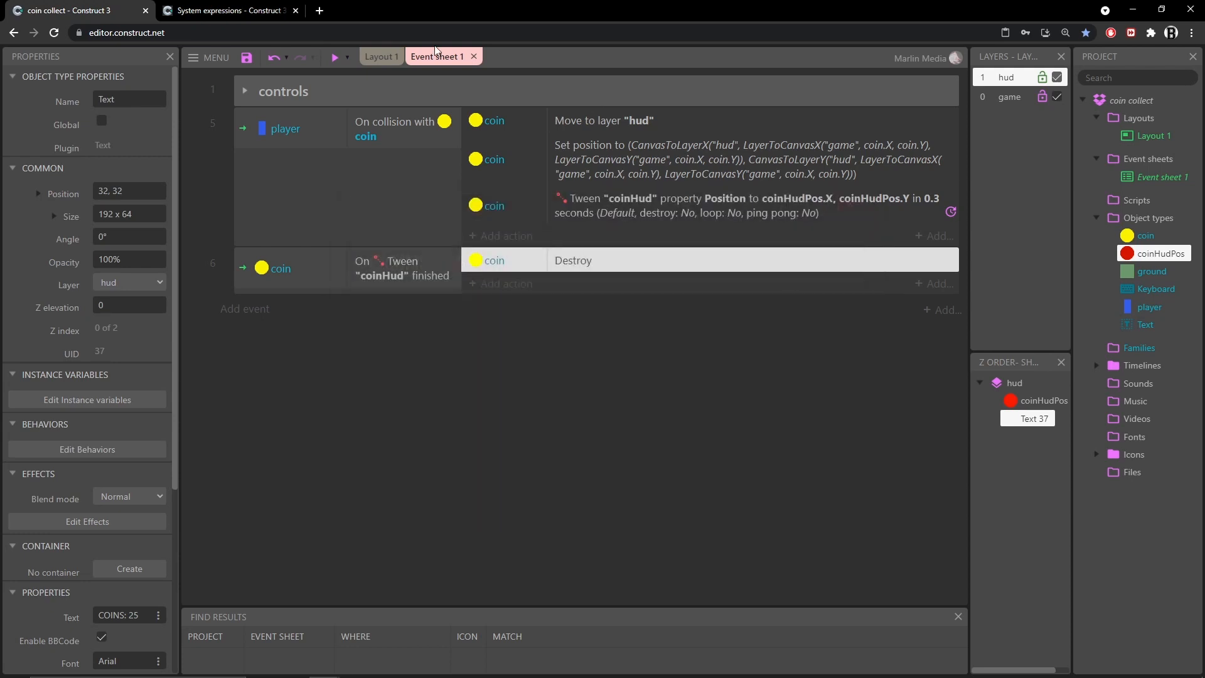
Select the coinHudPos marker in the layout and turn off its Initially visible property
{"action": "left_click", "coordinate": [376, 56]}
{"action": "left_click", "coordinate": [349, 137]}
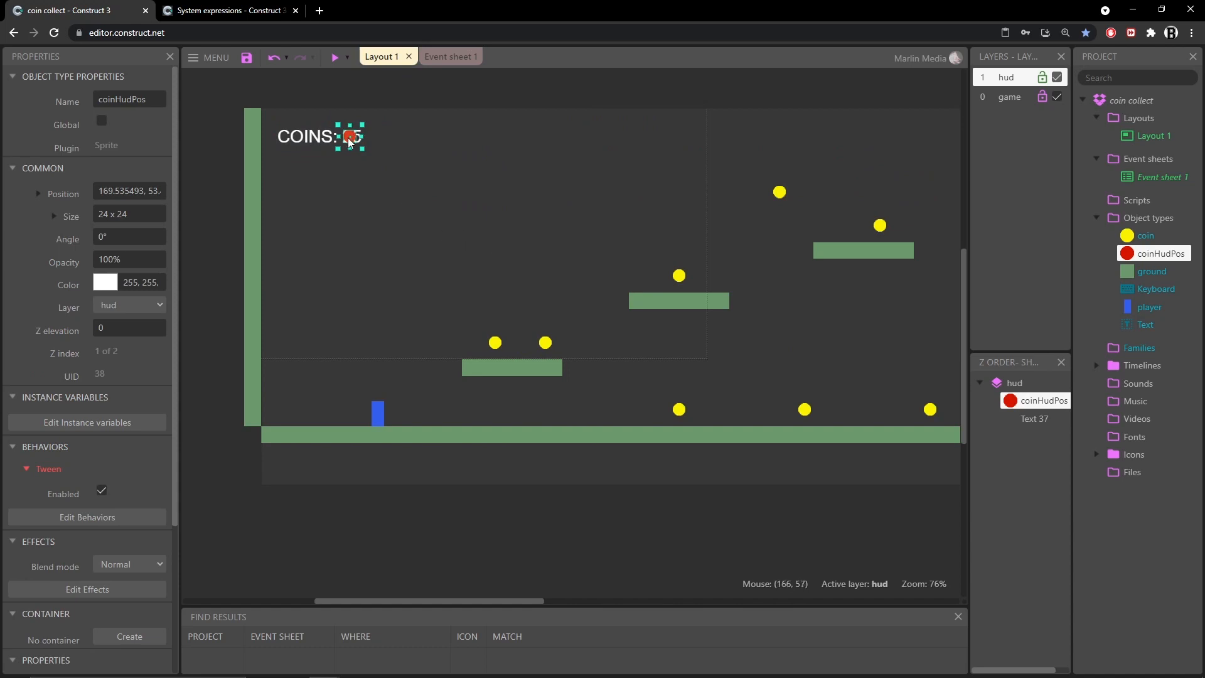
{"action": "scroll", "coordinate": [57, 458], "scroll_direction": "down", "scroll_amount": 3}
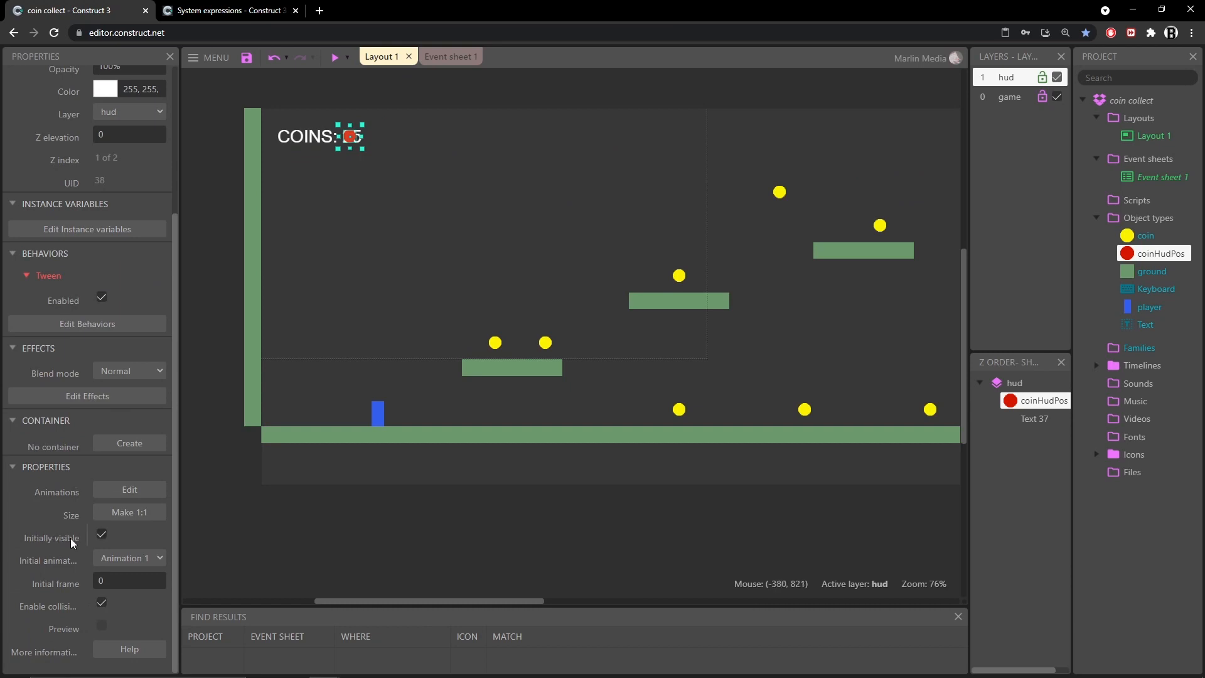
{"action": "left_click", "coordinate": [105, 535]}
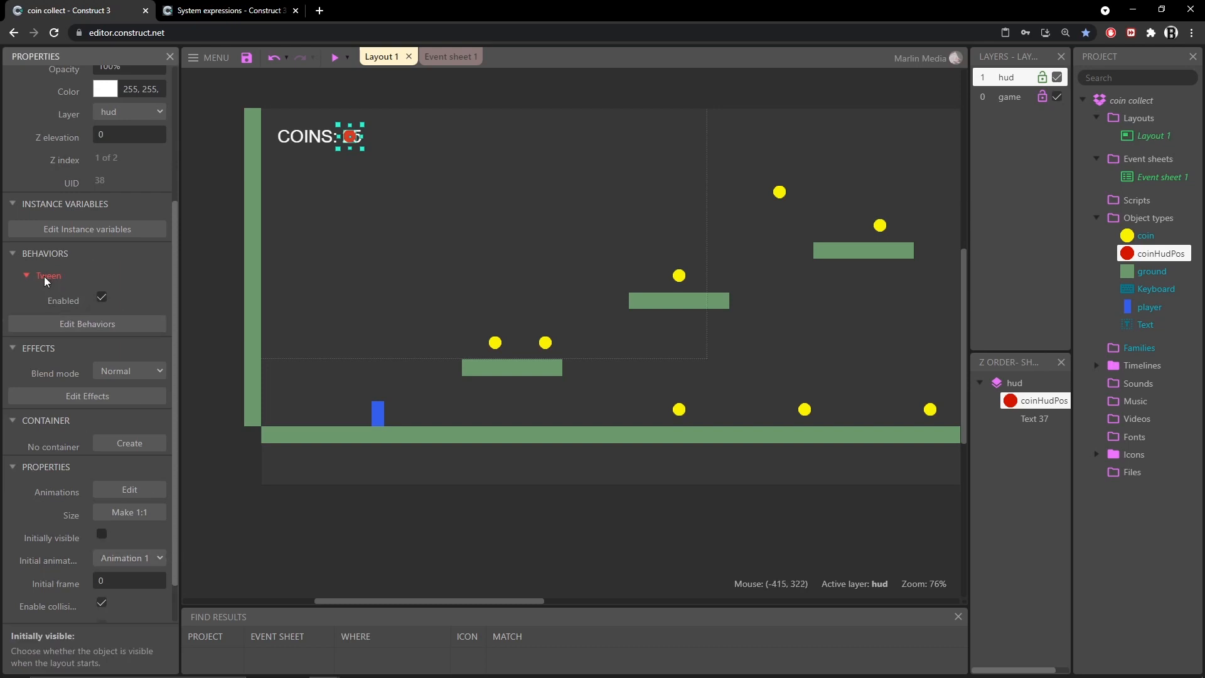
Remove the Tween behavior from the coinHudPos marker
{"action": "left_click", "coordinate": [93, 323]}
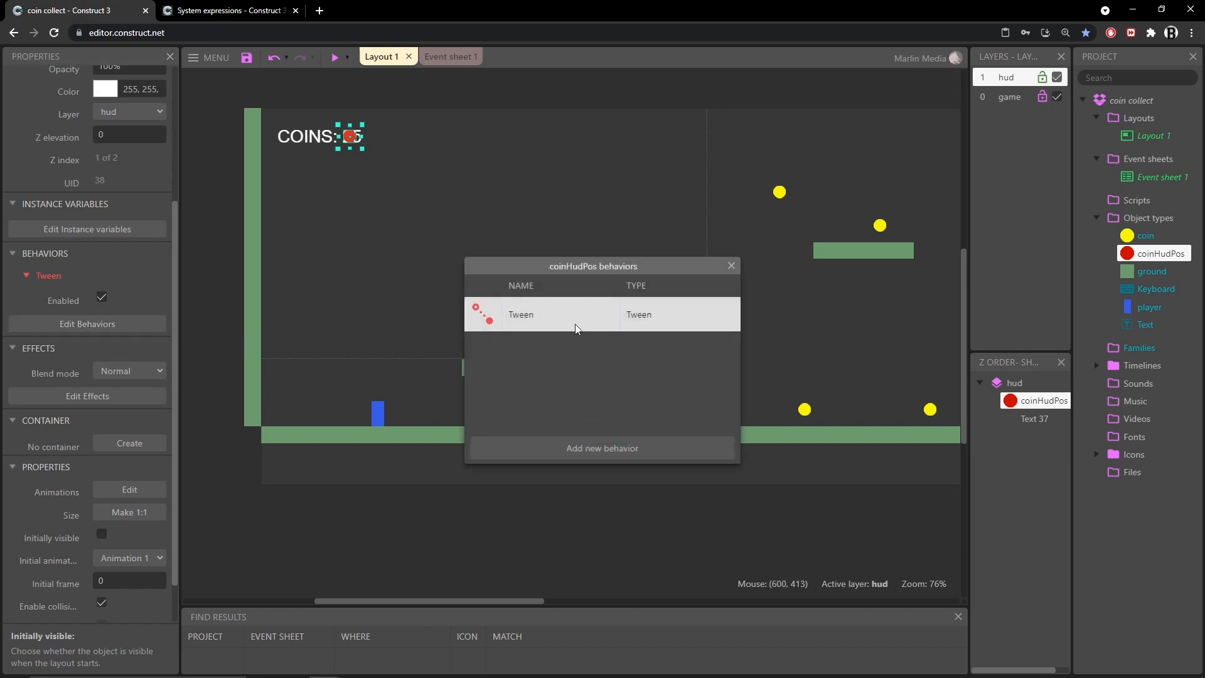
{"action": "key", "text": "Delete"}
{"action": "left_click", "coordinate": [731, 266]}
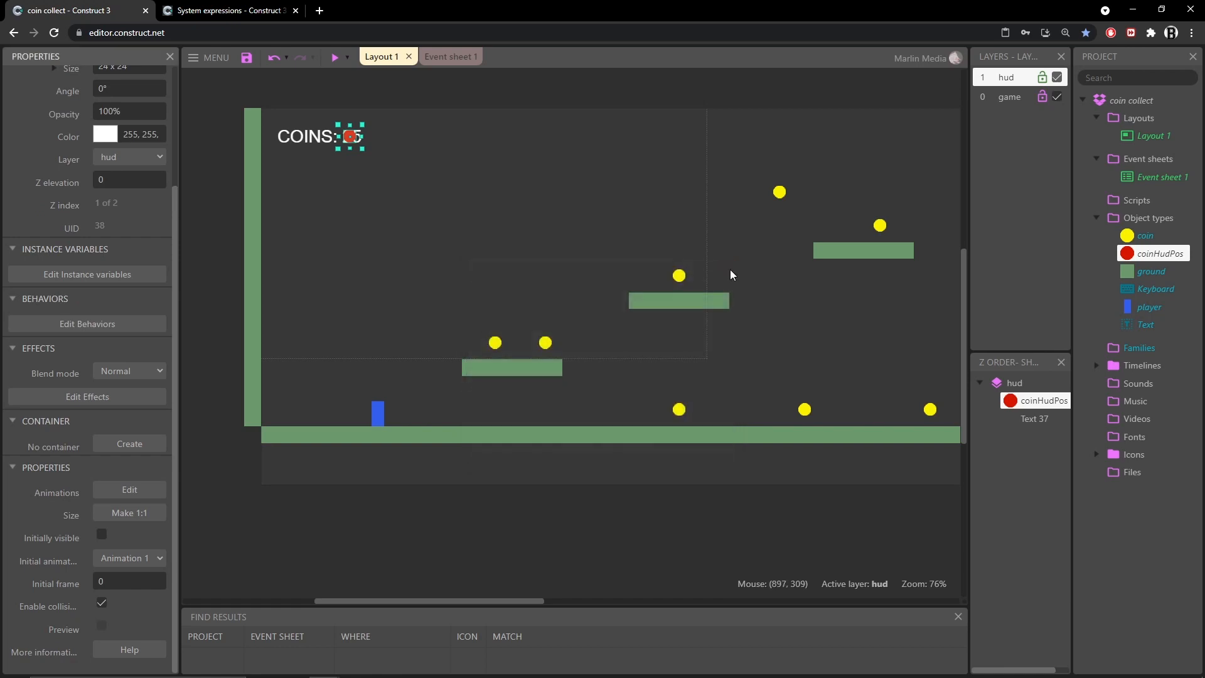
Preview the game and collect coins to check that the HUD marker no longer shows
{"action": "left_click", "coordinate": [334, 58]}
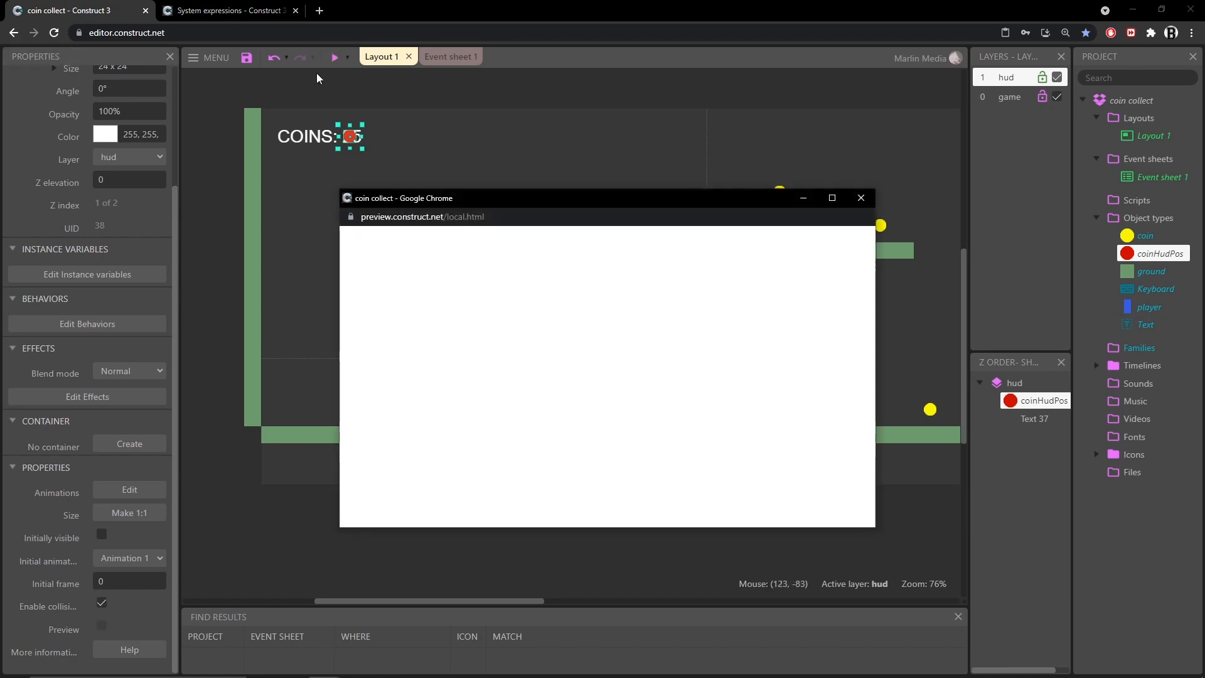
{"action": "key", "text": "Right"}
{"action": "key", "text": "Up"}
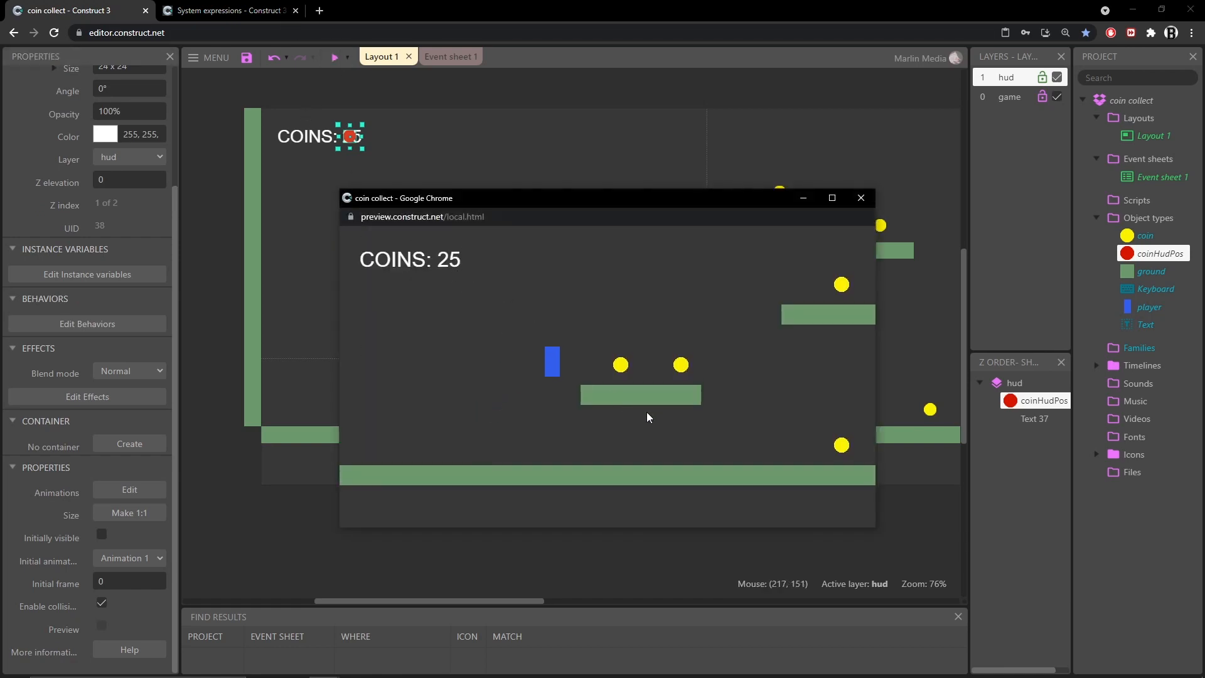
{"action": "key", "text": "Right"}
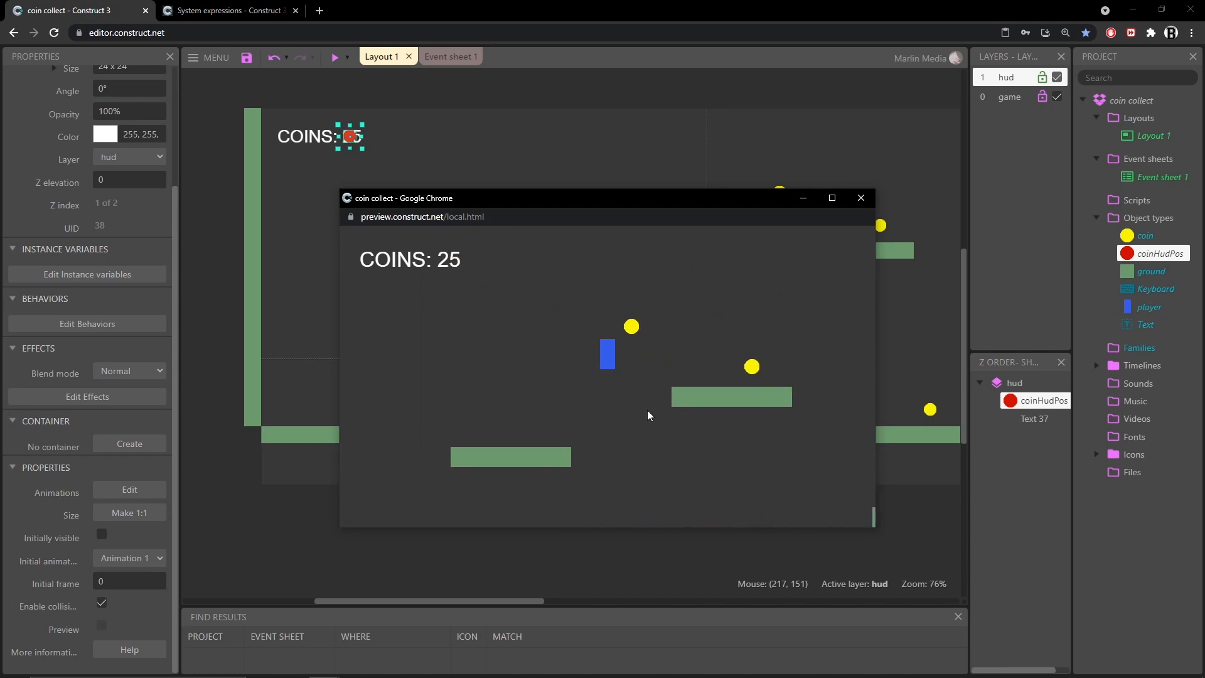
{"action": "key", "text": "Up"}
{"action": "key", "text": "Right"}
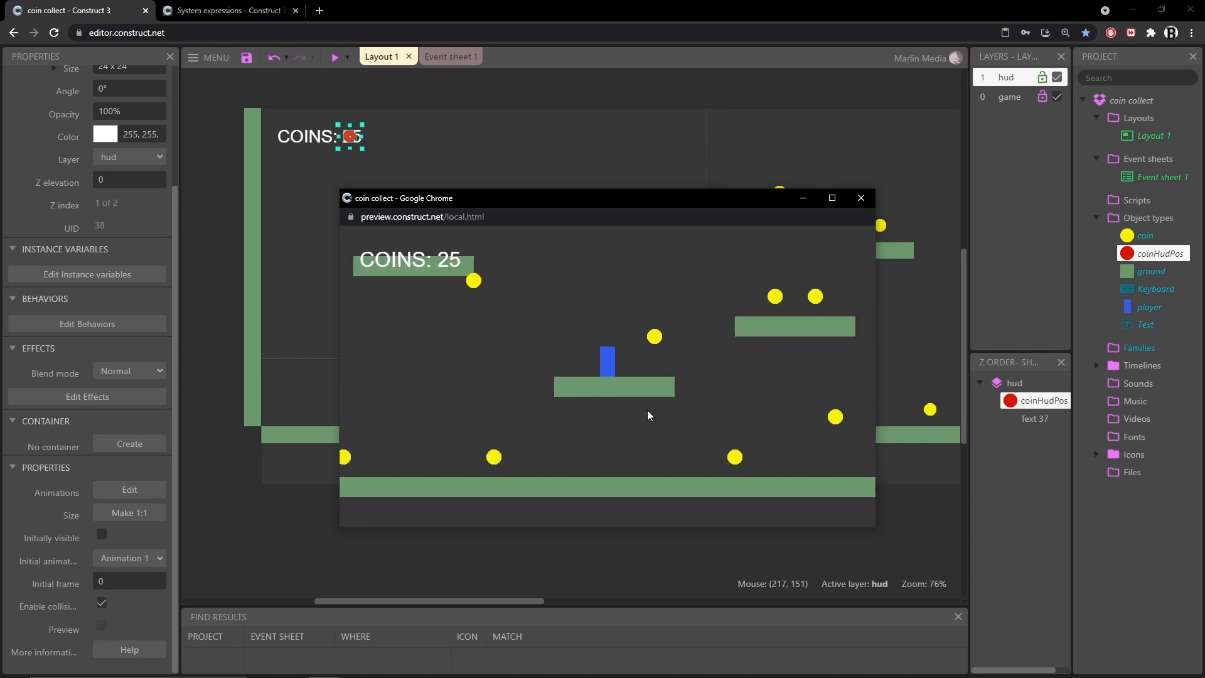
{"action": "key", "text": "Up"}
{"action": "key", "text": "Right"}
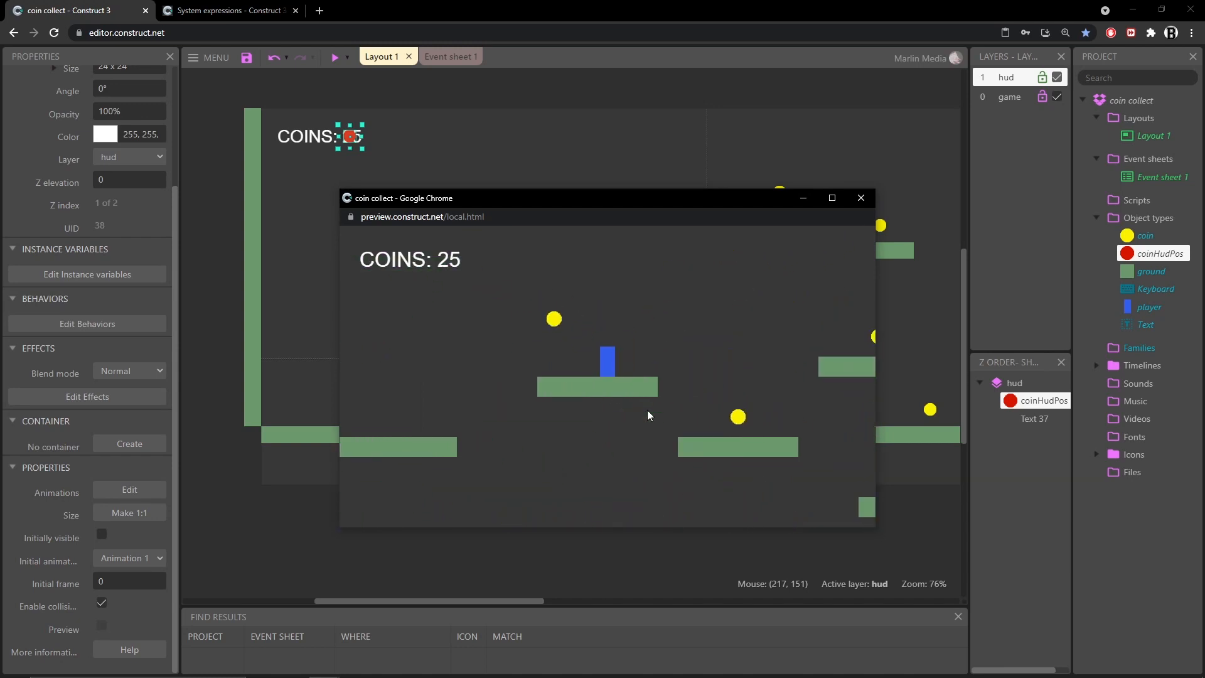
{"action": "left_click", "coordinate": [860, 198]}
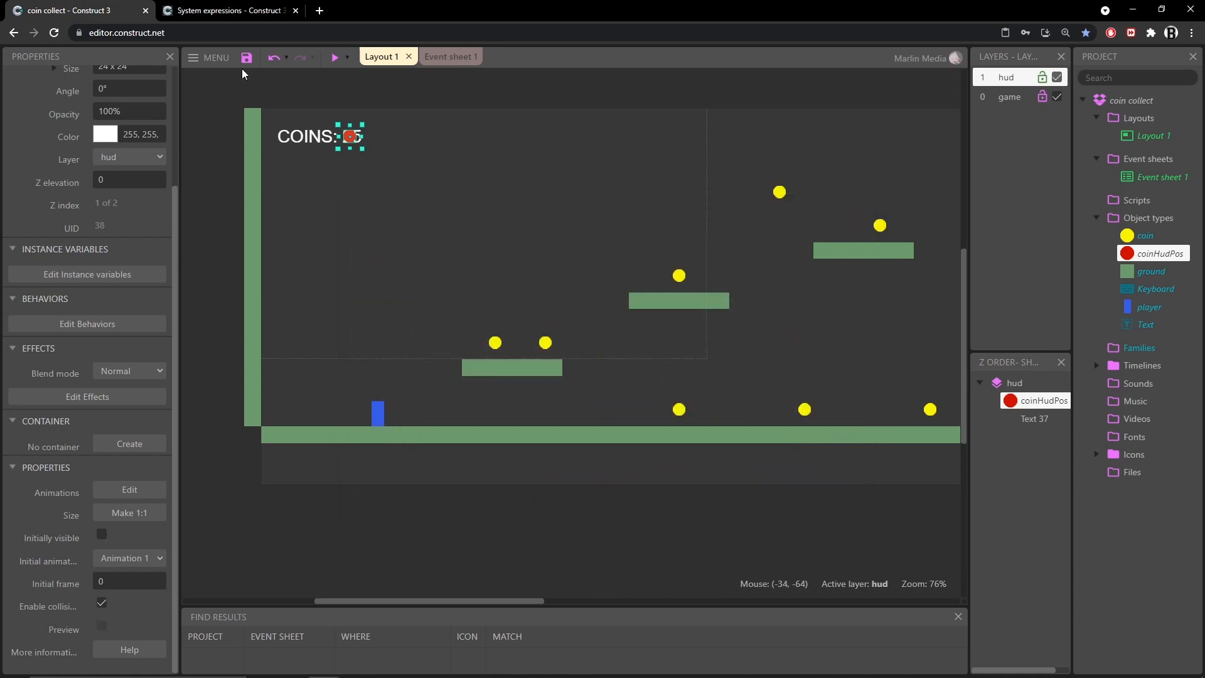
Save the project and give the player a number instance variable named coinsCollected
{"action": "left_click", "coordinate": [246, 57]}
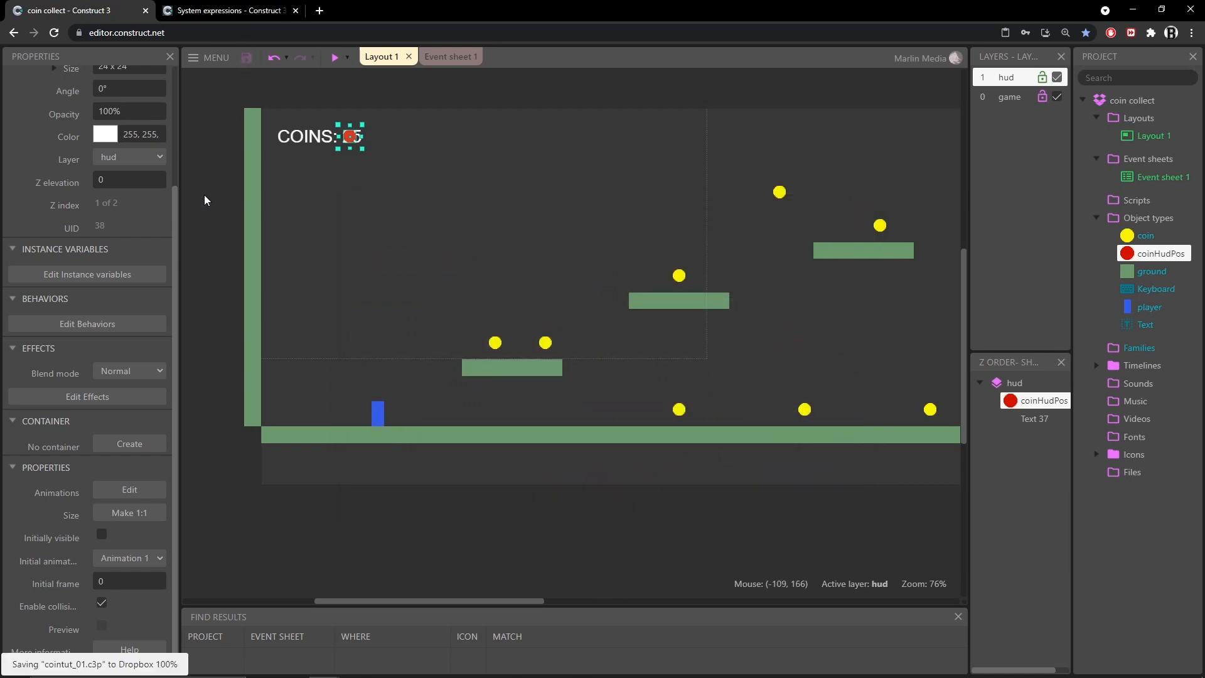
{"action": "left_click", "coordinate": [434, 57]}
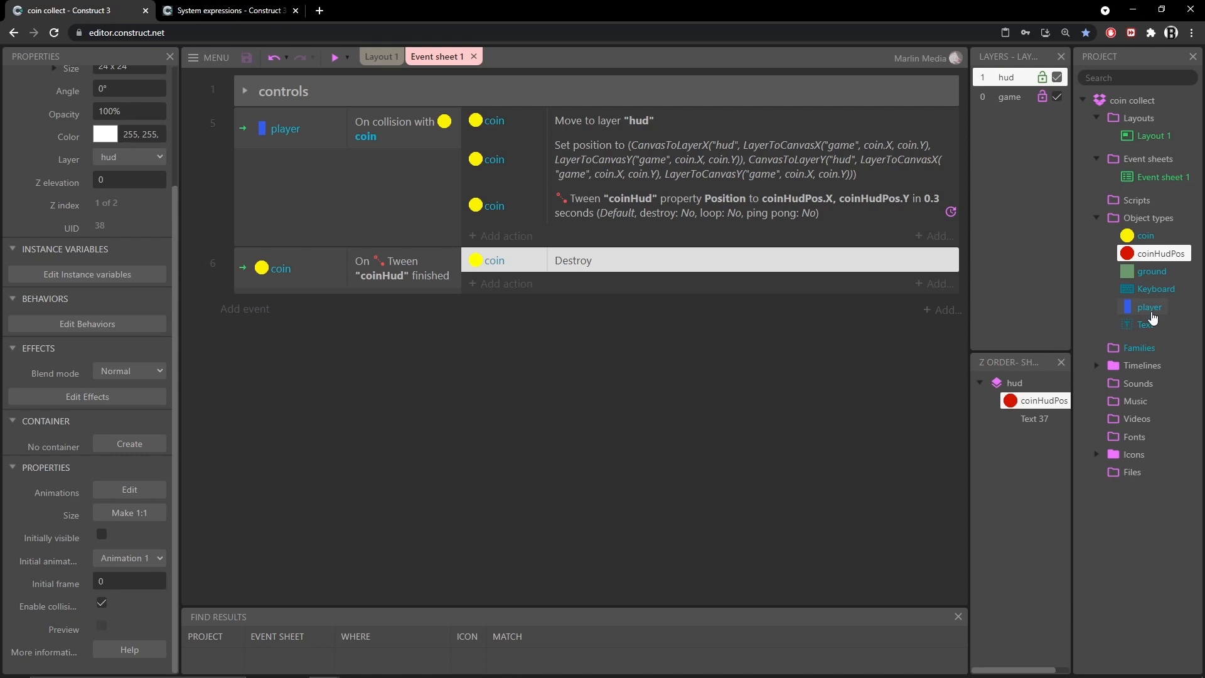
{"action": "left_click", "coordinate": [1148, 307]}
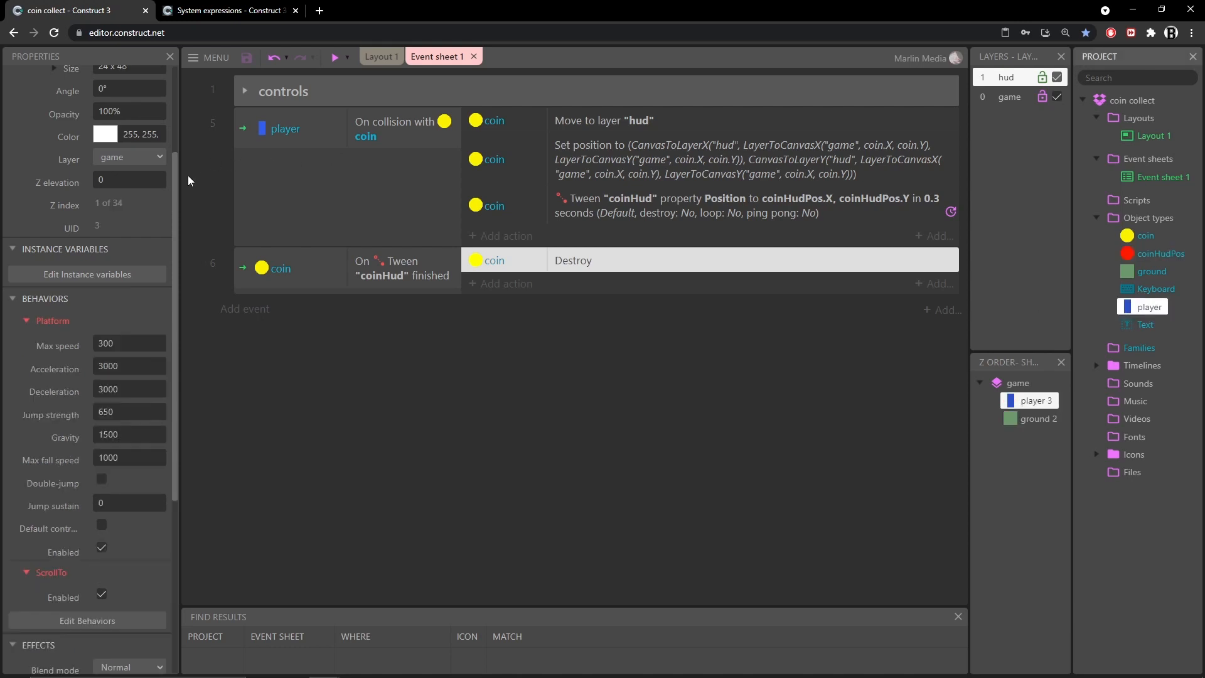
{"action": "left_click", "coordinate": [91, 274]}
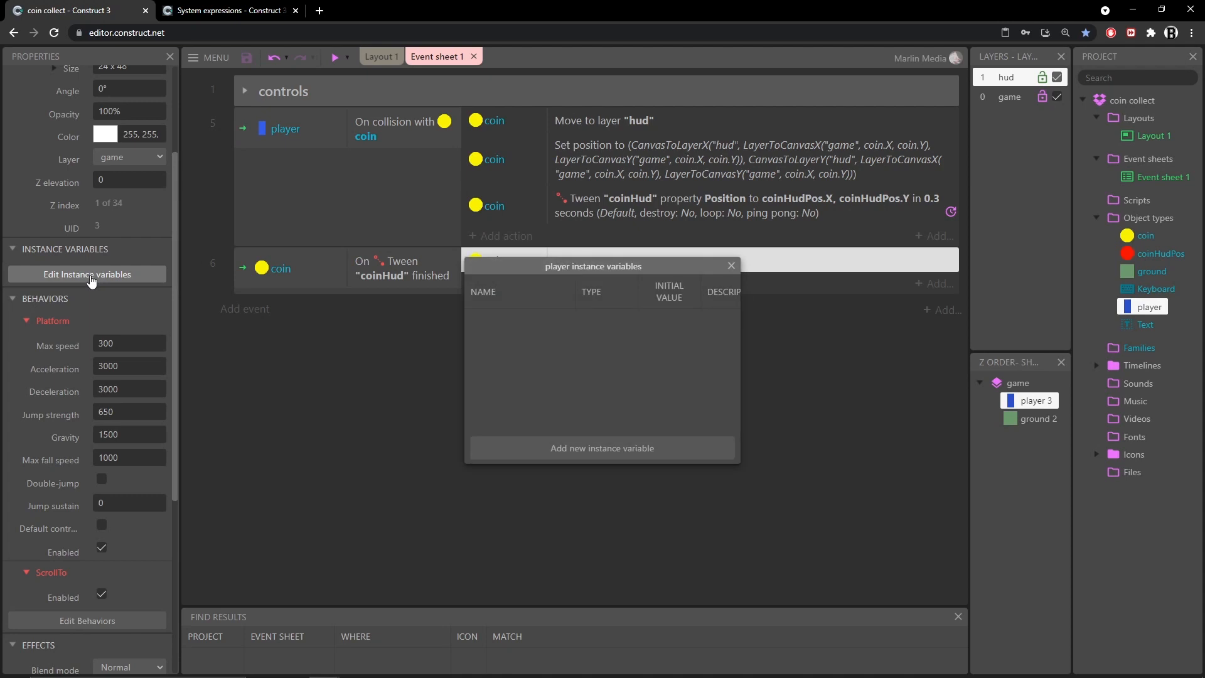
{"action": "left_click", "coordinate": [592, 447]}
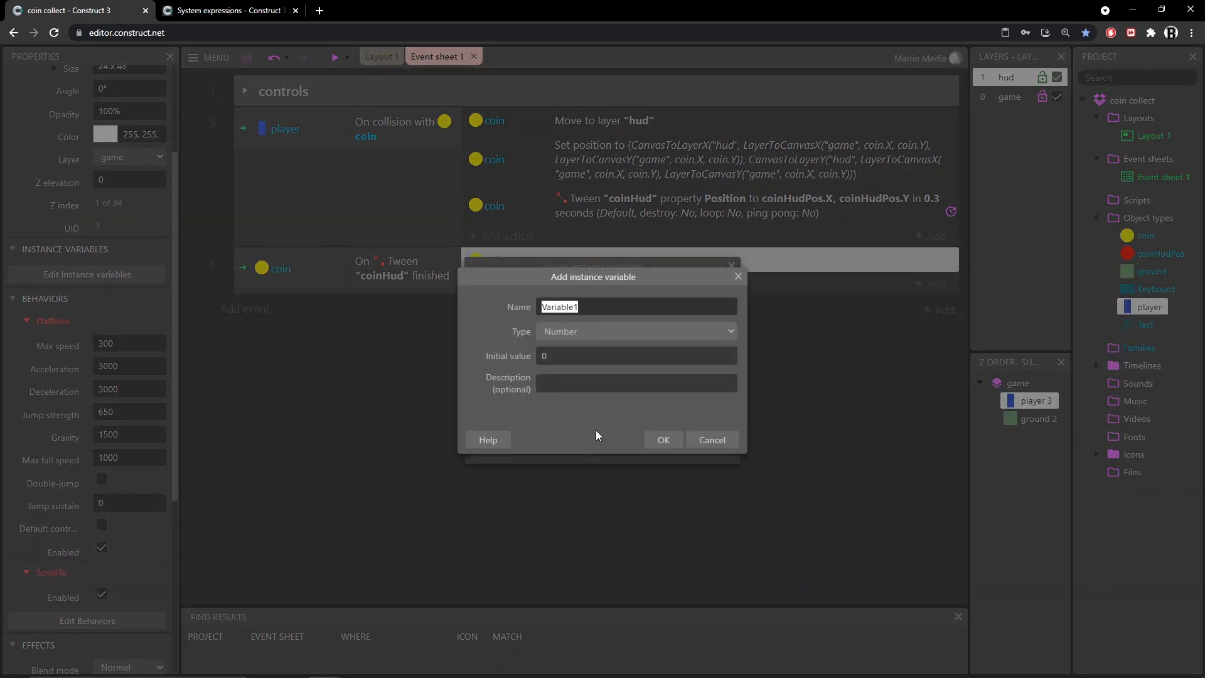
{"action": "type", "text": "coinsCollected"}
{"action": "key", "text": "Return"}
{"action": "key", "text": "Escape"}
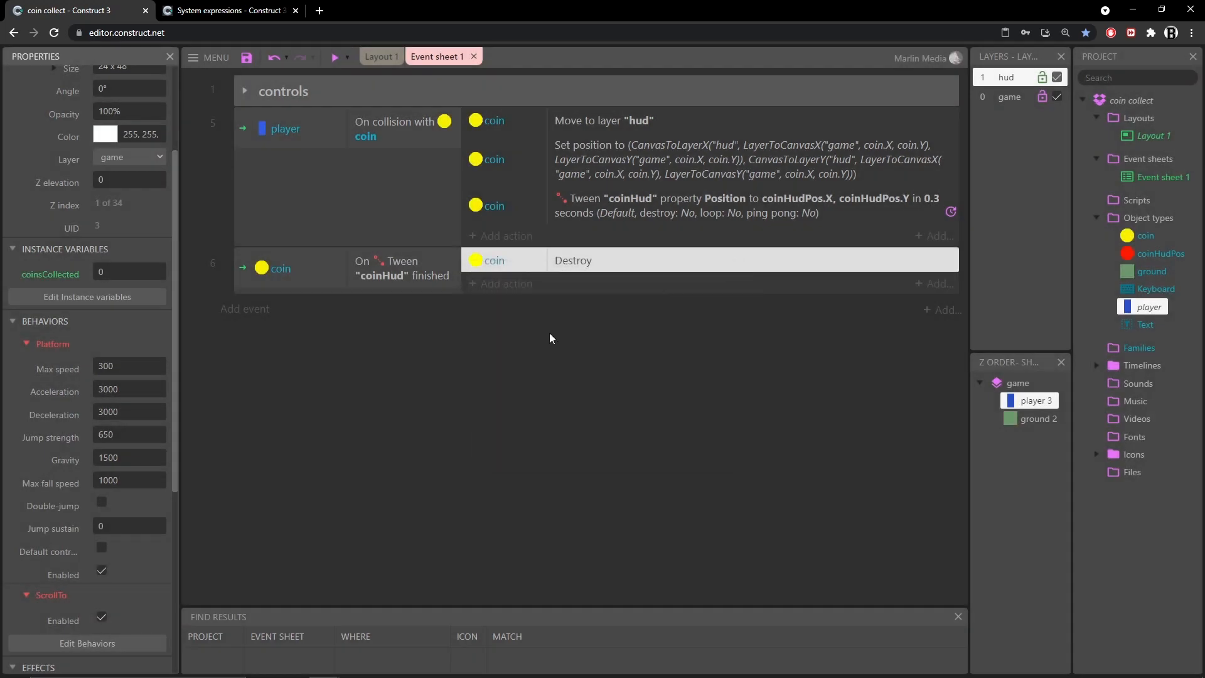
Add a player action to the On Tween "coinHud" finished event that adds 1 to coinsCollected
{"action": "left_click", "coordinate": [500, 284]}
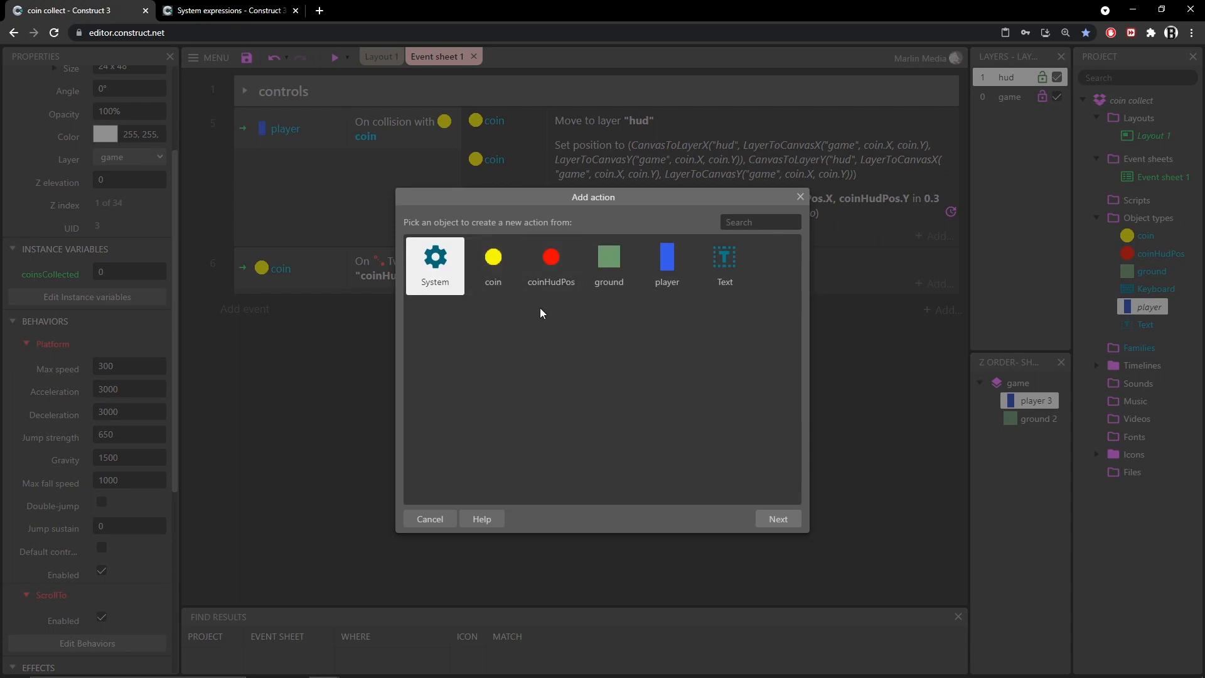
{"action": "double_click", "coordinate": [665, 263]}
{"action": "scroll", "coordinate": [584, 351], "scroll_direction": "down", "scroll_amount": 6}
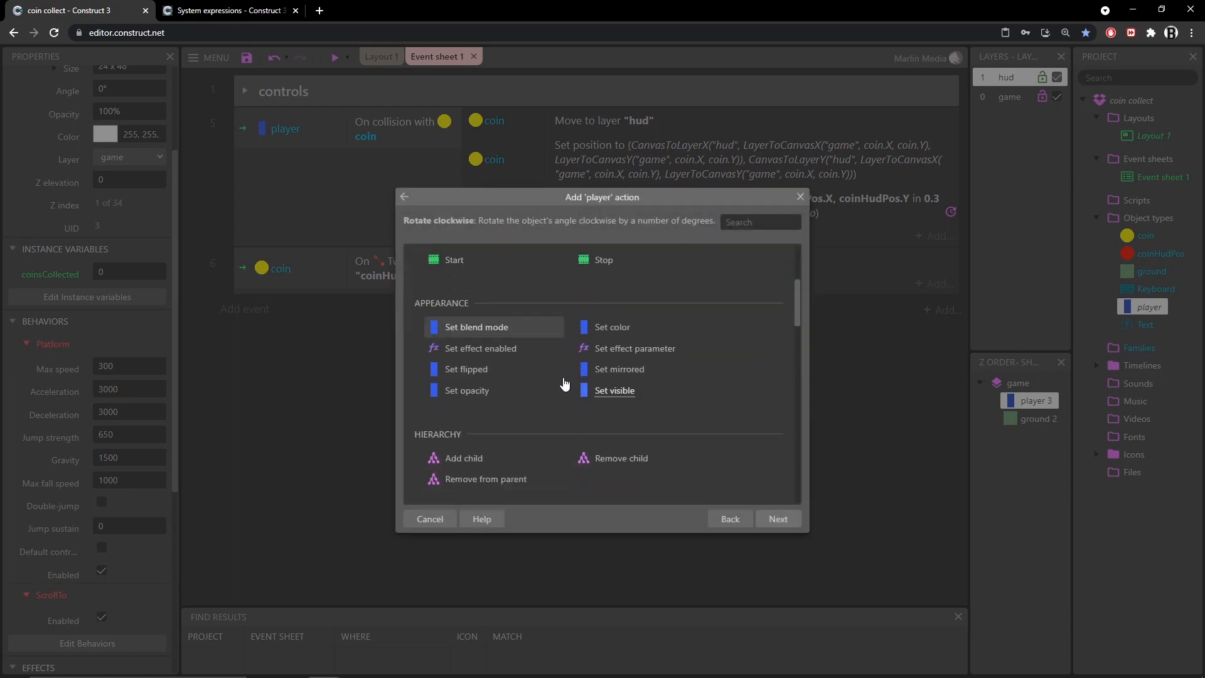
{"action": "scroll", "coordinate": [562, 381], "scroll_direction": "down", "scroll_amount": 1}
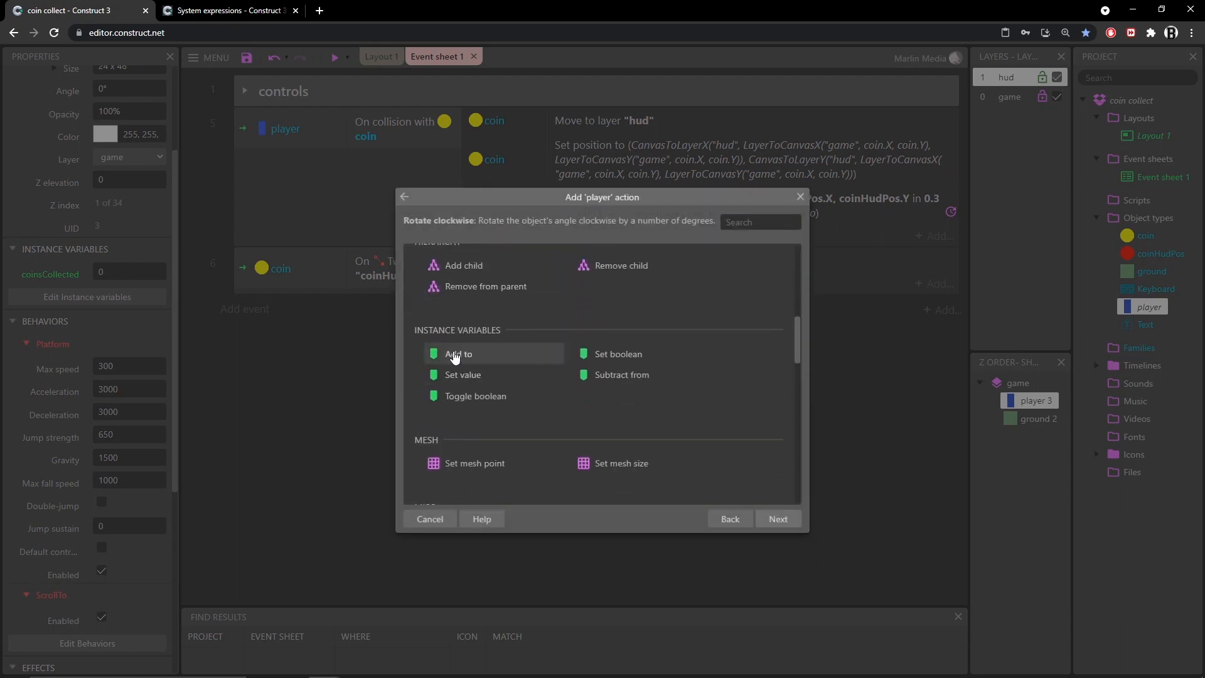
{"action": "double_click", "coordinate": [466, 355]}
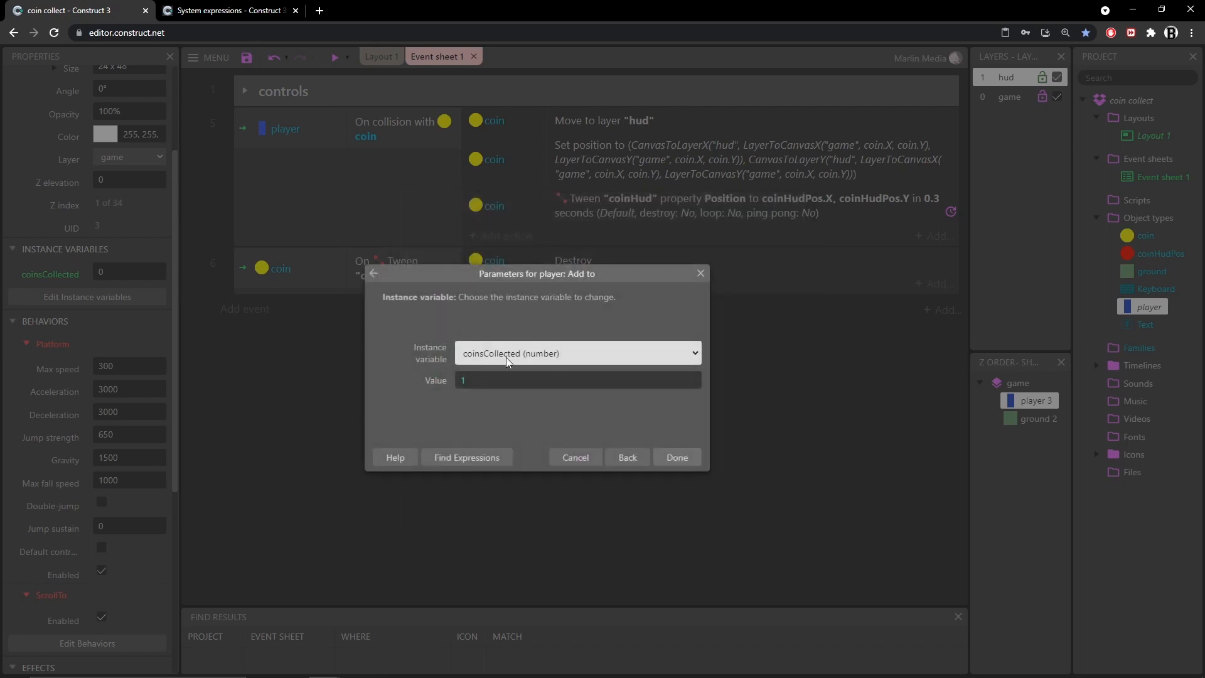
{"action": "left_click", "coordinate": [672, 462]}
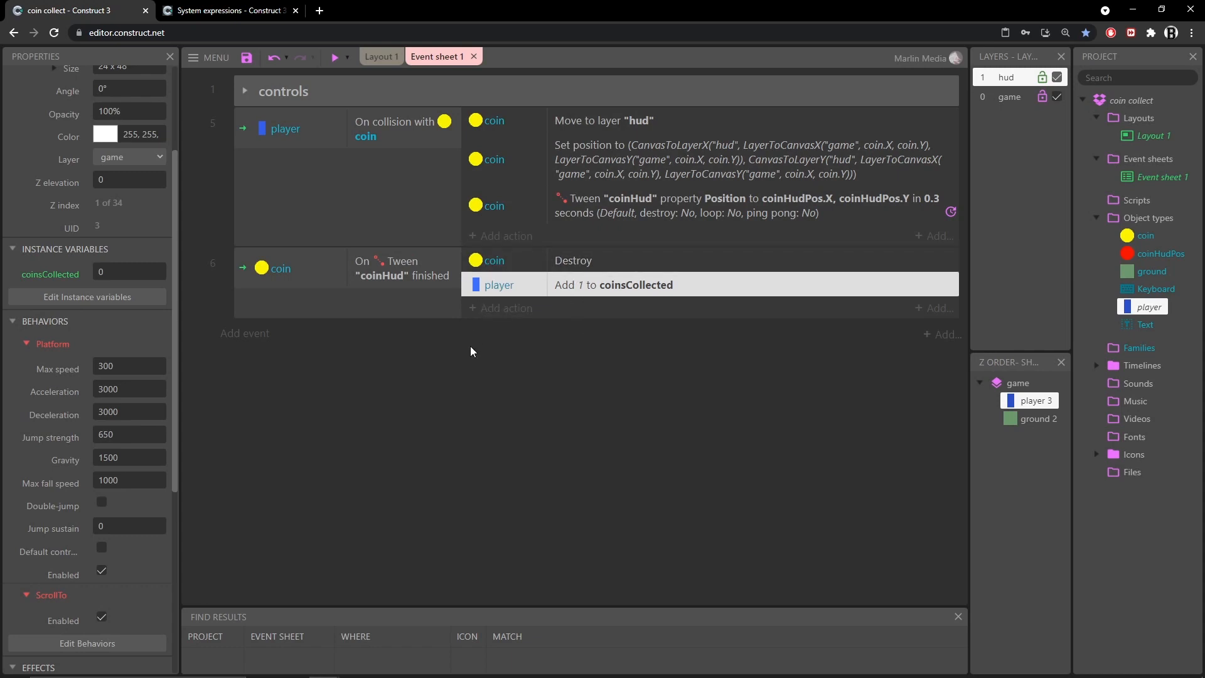
Add a new event with the System Every tick condition
{"action": "left_click", "coordinate": [248, 335]}
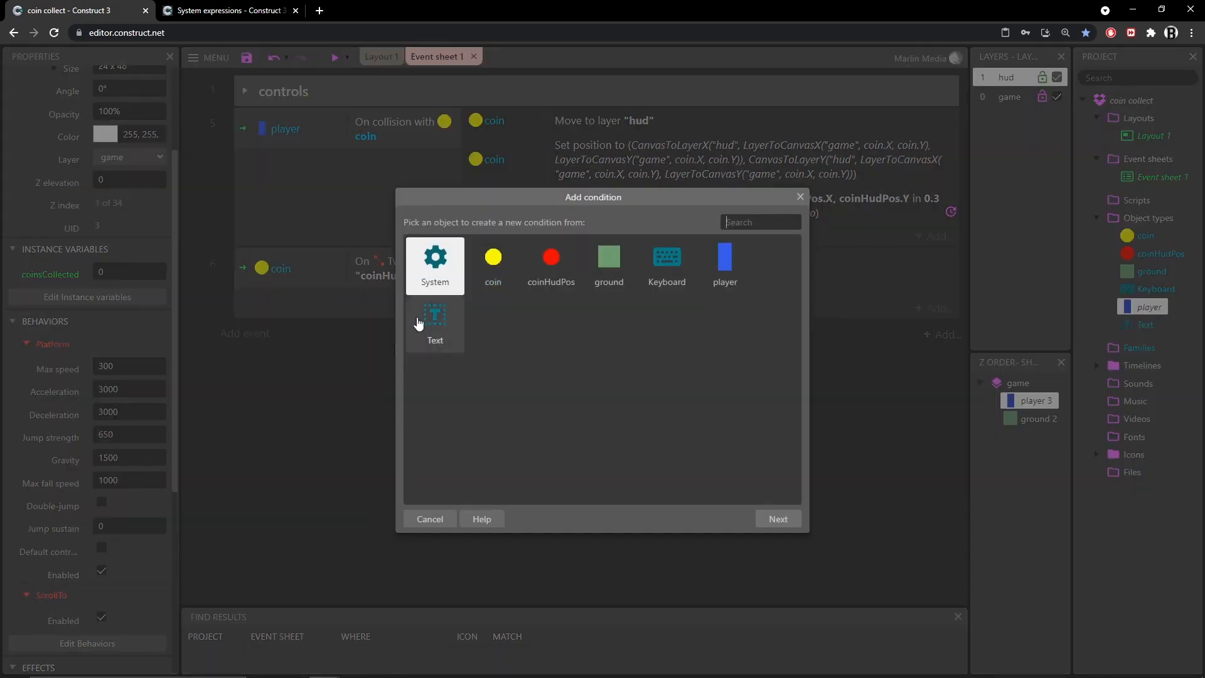
{"action": "double_click", "coordinate": [433, 267]}
{"action": "type", "text": "ever"}
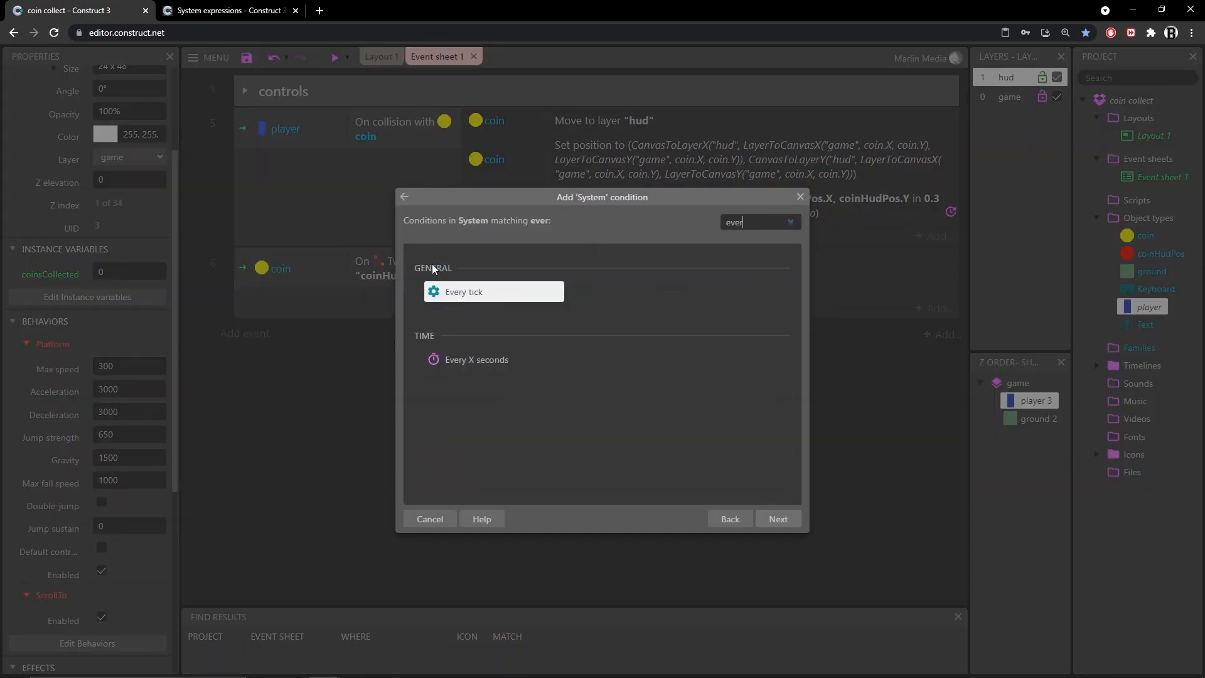
{"action": "double_click", "coordinate": [484, 293]}
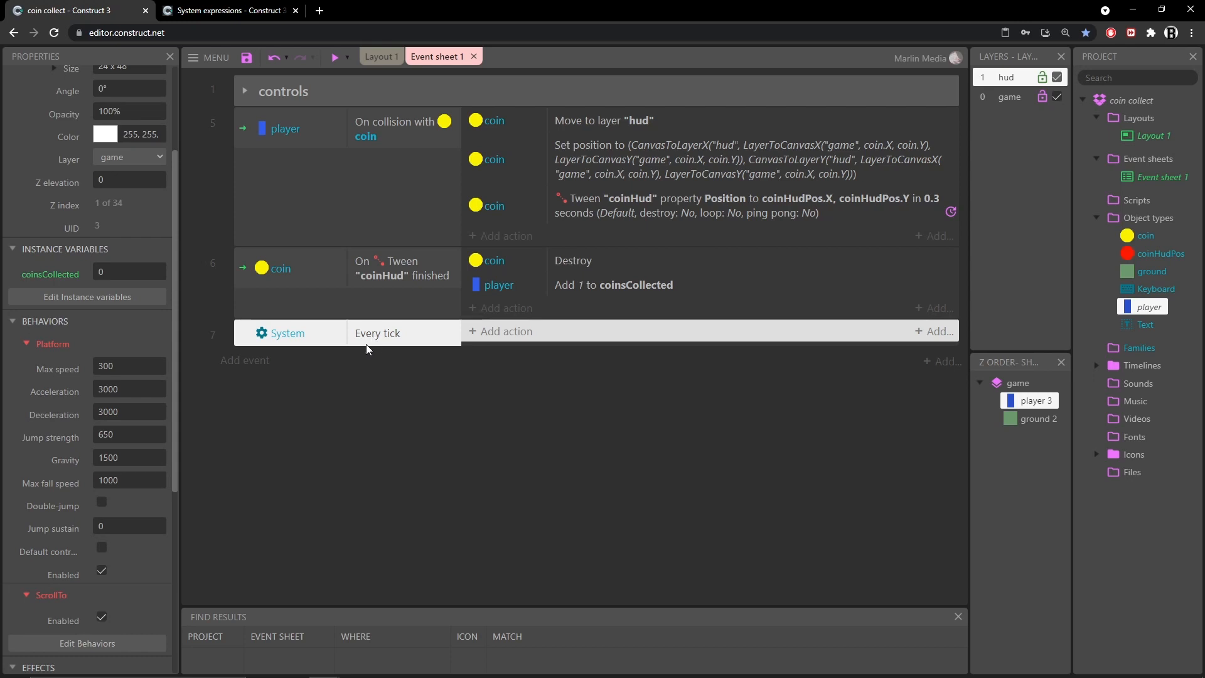
Add a Text Set text action to the Every tick event with "COINS: "&player.coinsCollected
{"action": "left_click", "coordinate": [505, 331]}
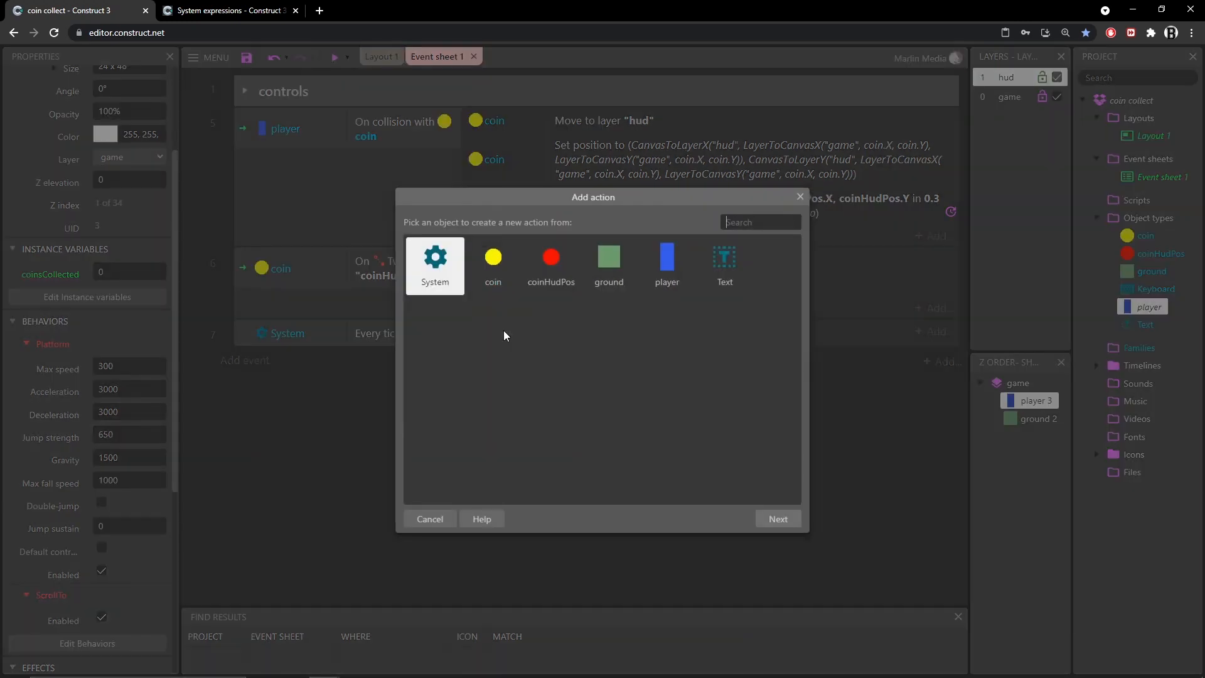
{"action": "double_click", "coordinate": [730, 269]}
{"action": "type", "text": "set t"}
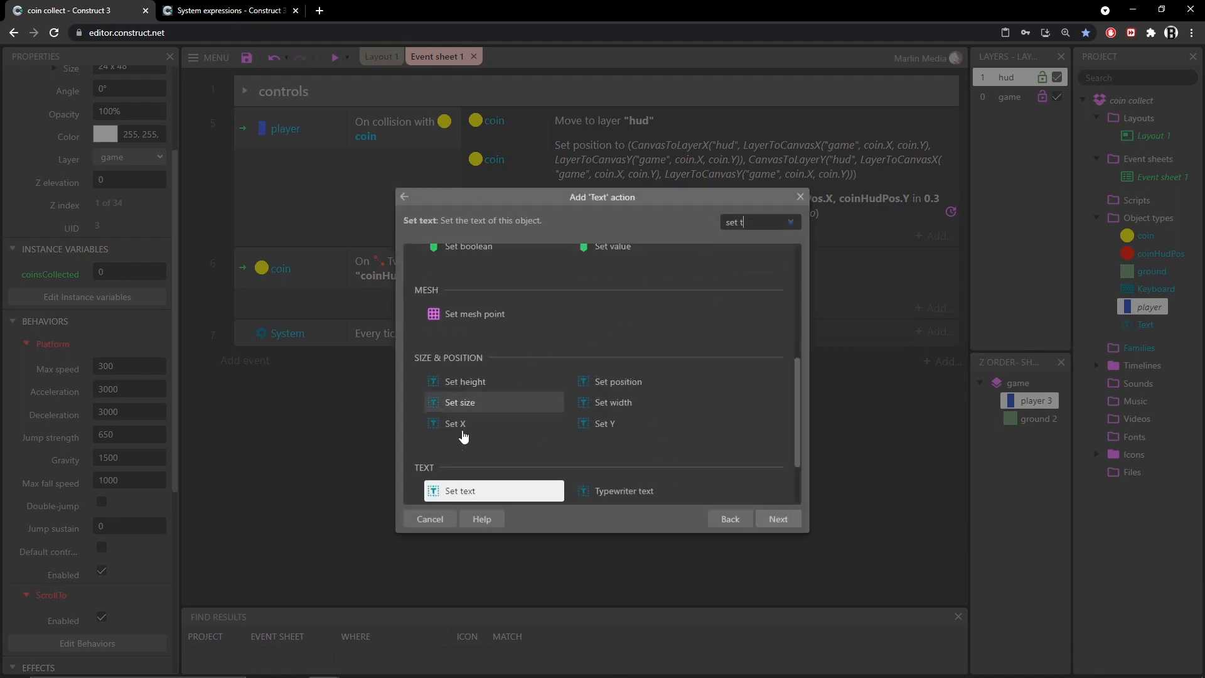
{"action": "double_click", "coordinate": [470, 493]}
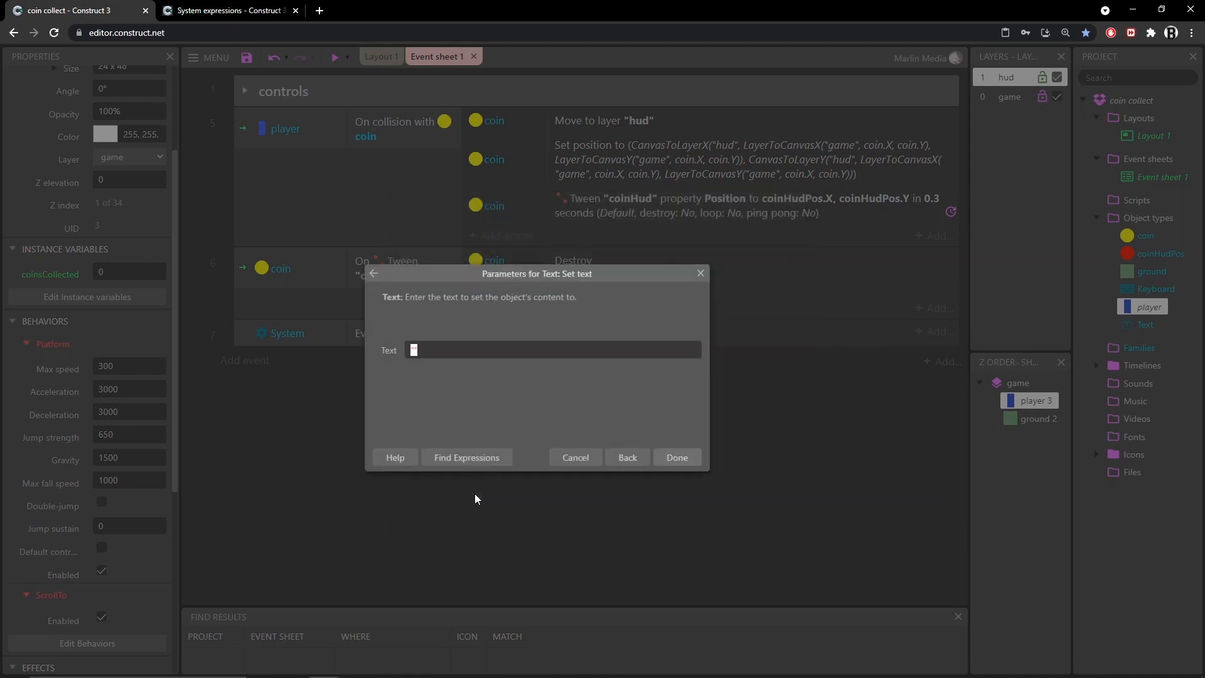
{"action": "type", "text": "\"COINS:"}
{"action": "key", "text": "Home"}
{"action": "type", "text": "&pl"}
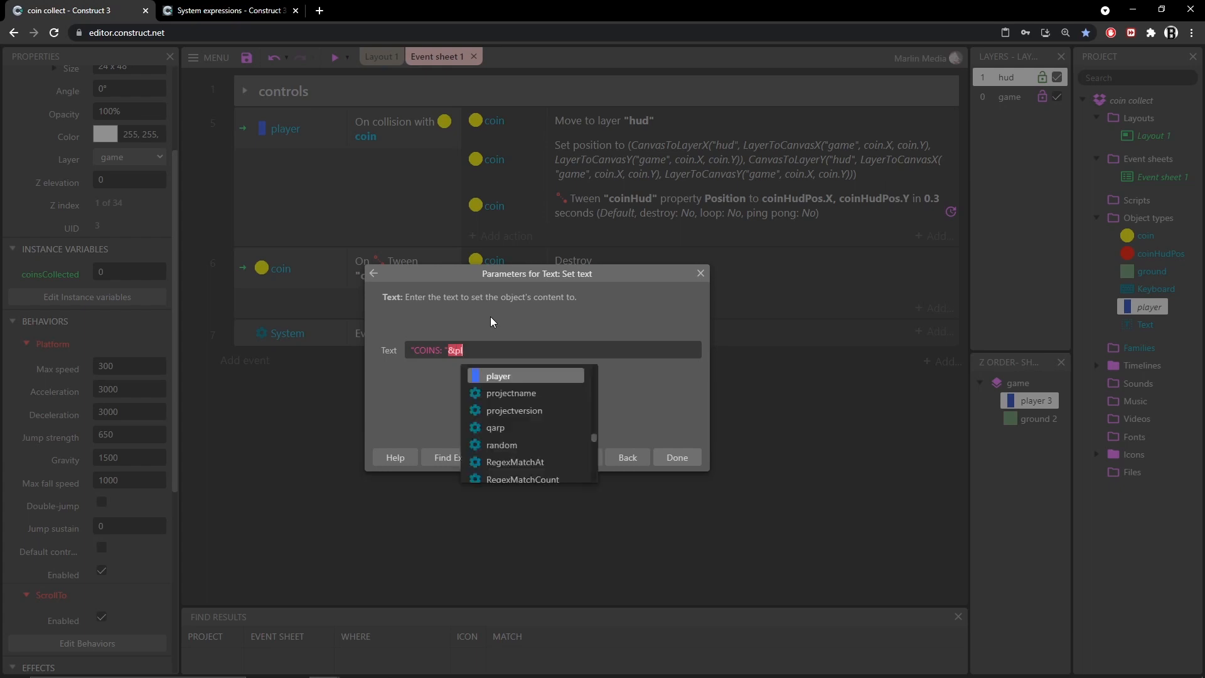
{"action": "type", "text": "ayer."}
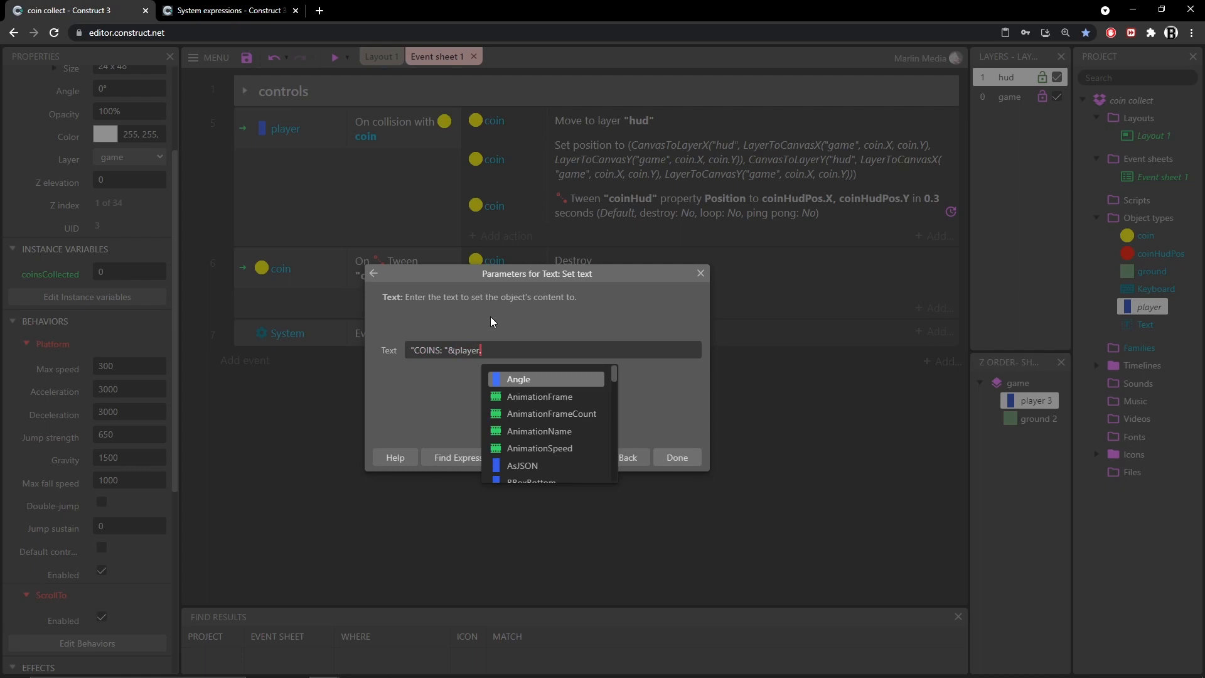
{"action": "type", "text": "coinsCollected"}
{"action": "key", "text": "Tab"}
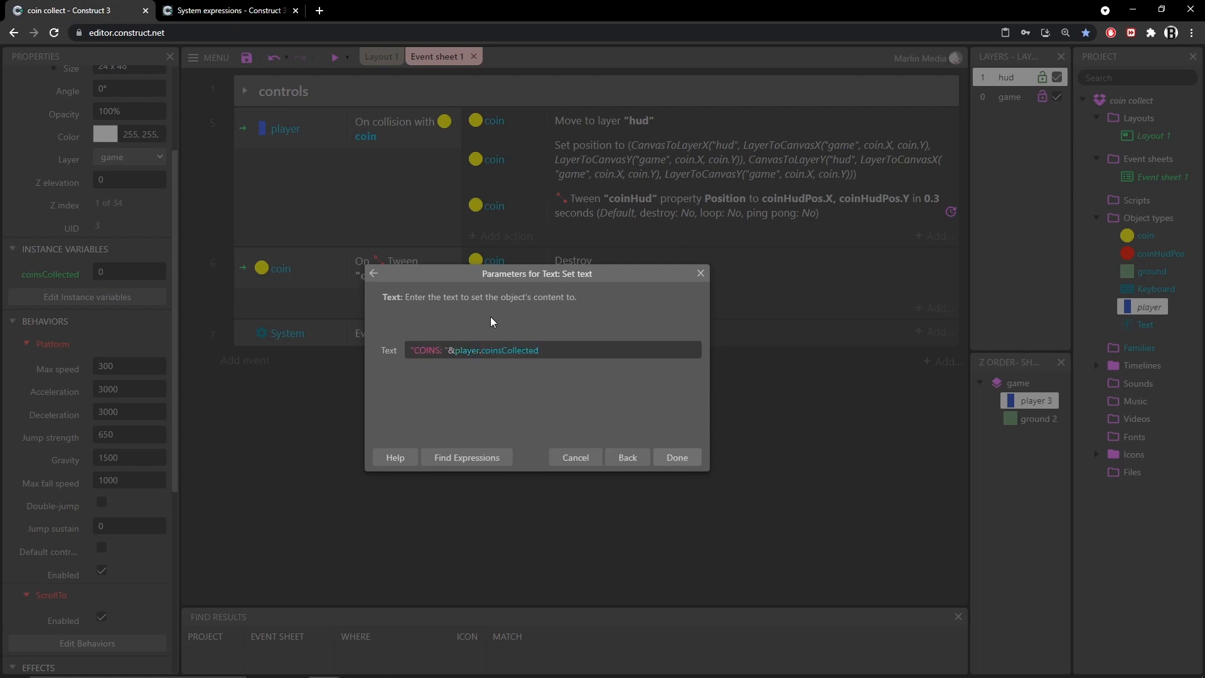
{"action": "key", "text": "Return"}
Preview the game and collect coins to check that the COINS counter increases
{"action": "left_click", "coordinate": [337, 56]}
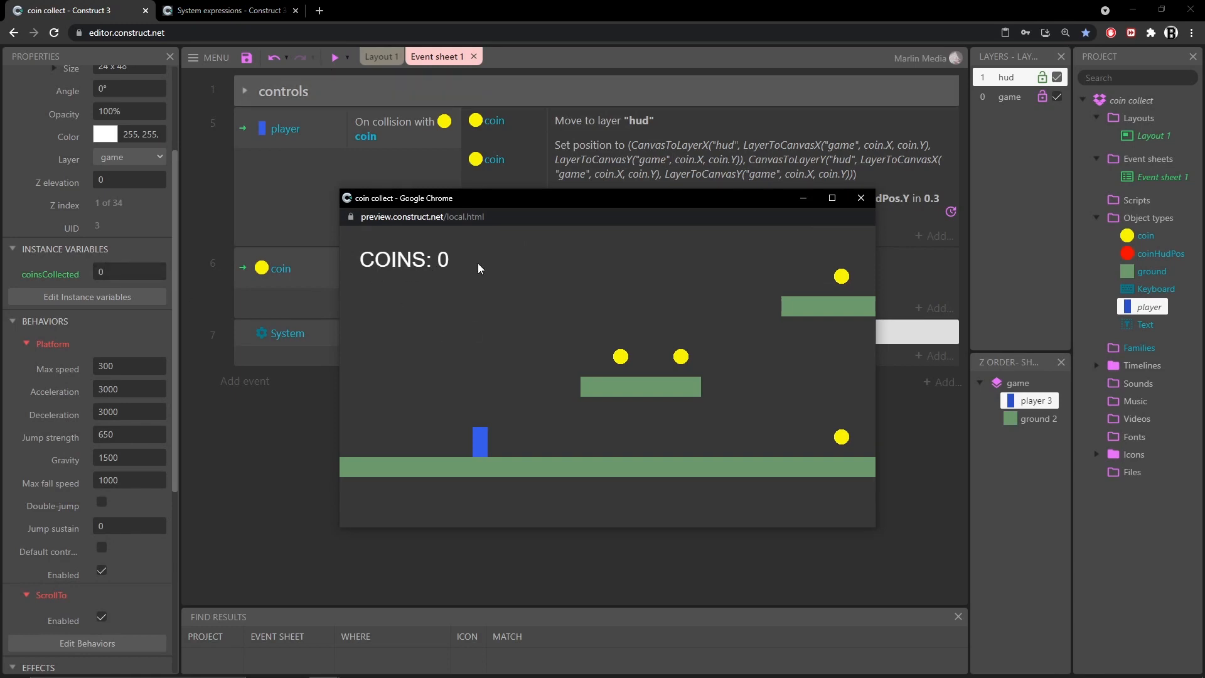
{"action": "key", "text": "Right"}
{"action": "key", "text": "Up"}
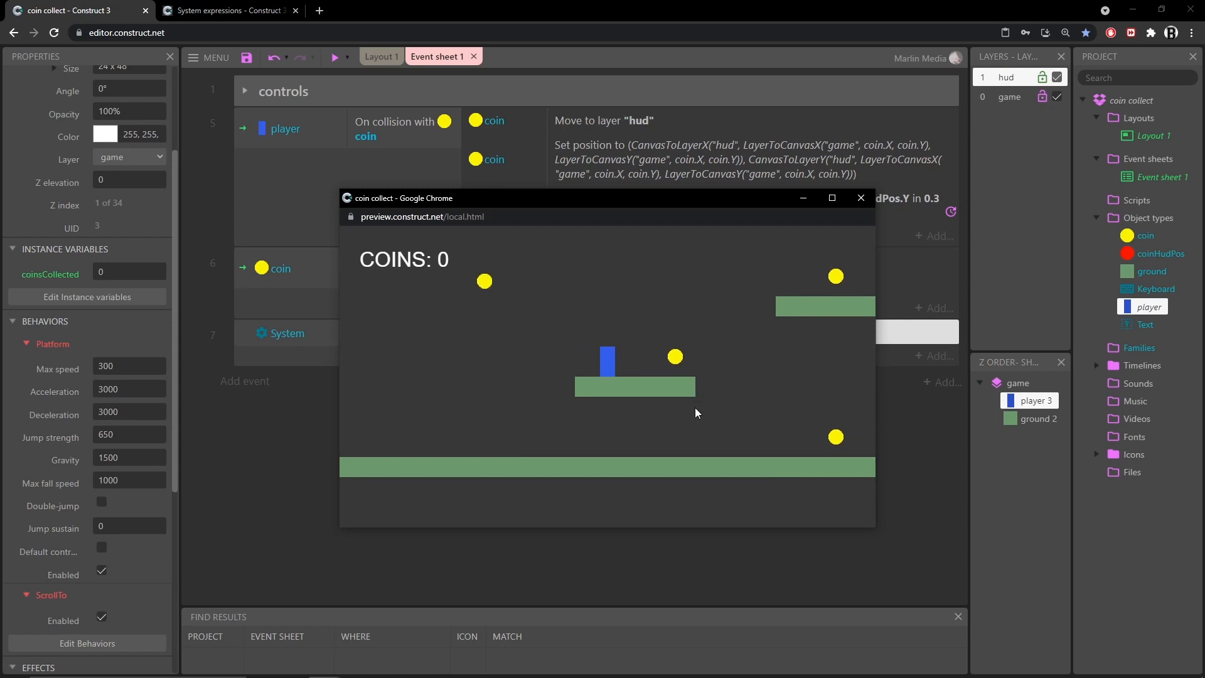
{"action": "key", "text": "Right"}
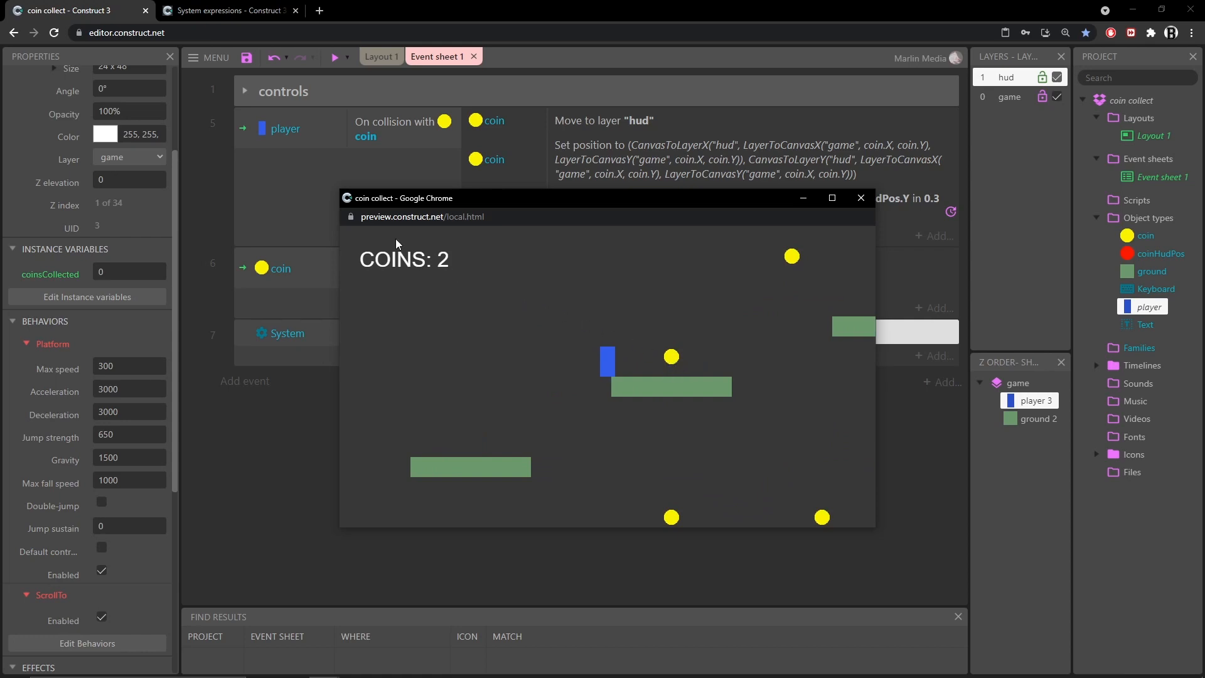
{"action": "key", "text": "Right"}
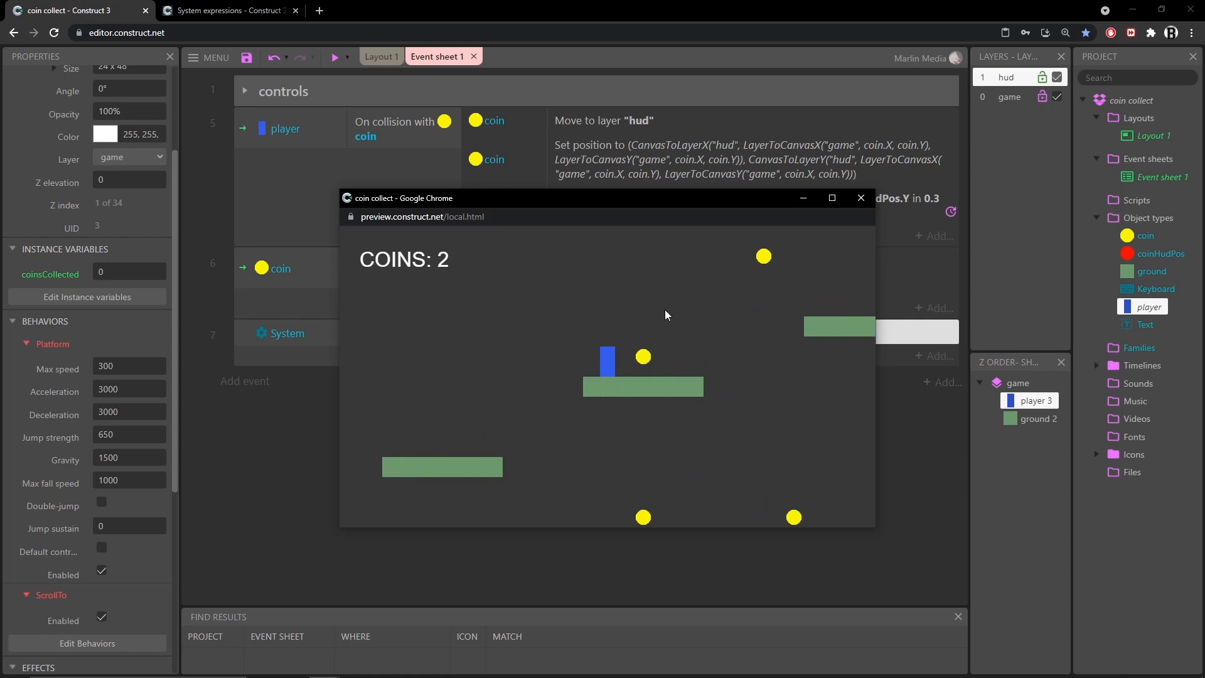
{"action": "key", "text": "Left"}
{"action": "key", "text": "Up"}
{"action": "key", "text": "Right"}
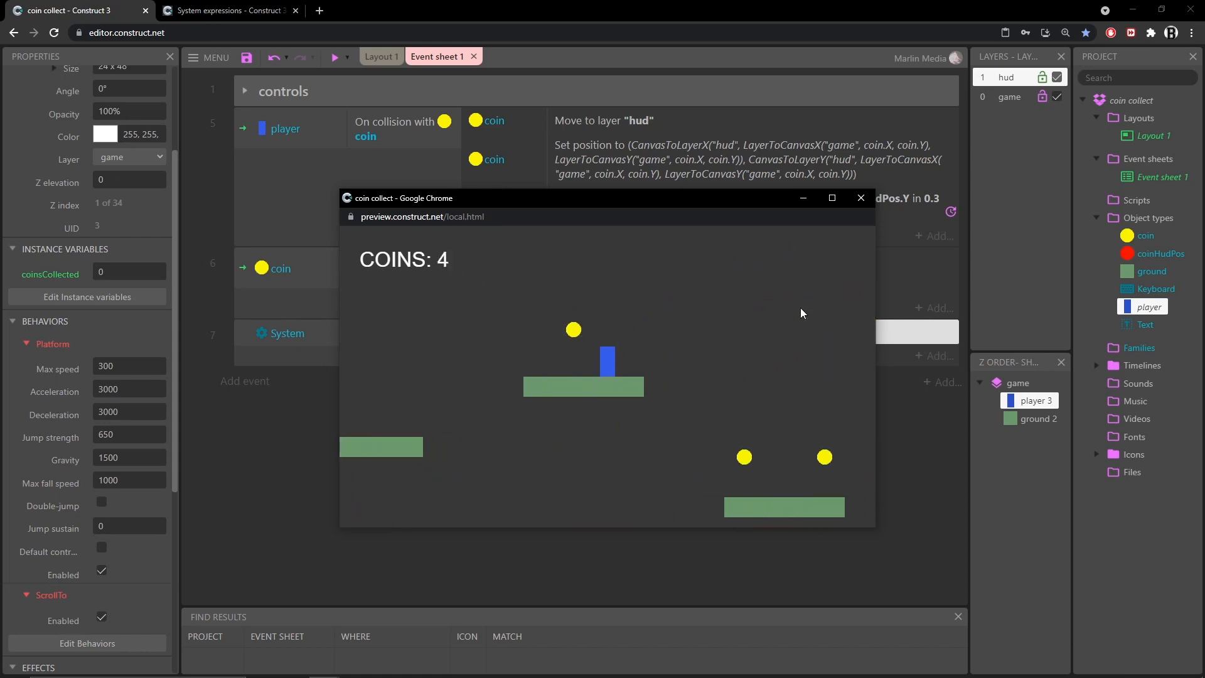
{"action": "key", "text": "Up"}
{"action": "key", "text": "Right"}
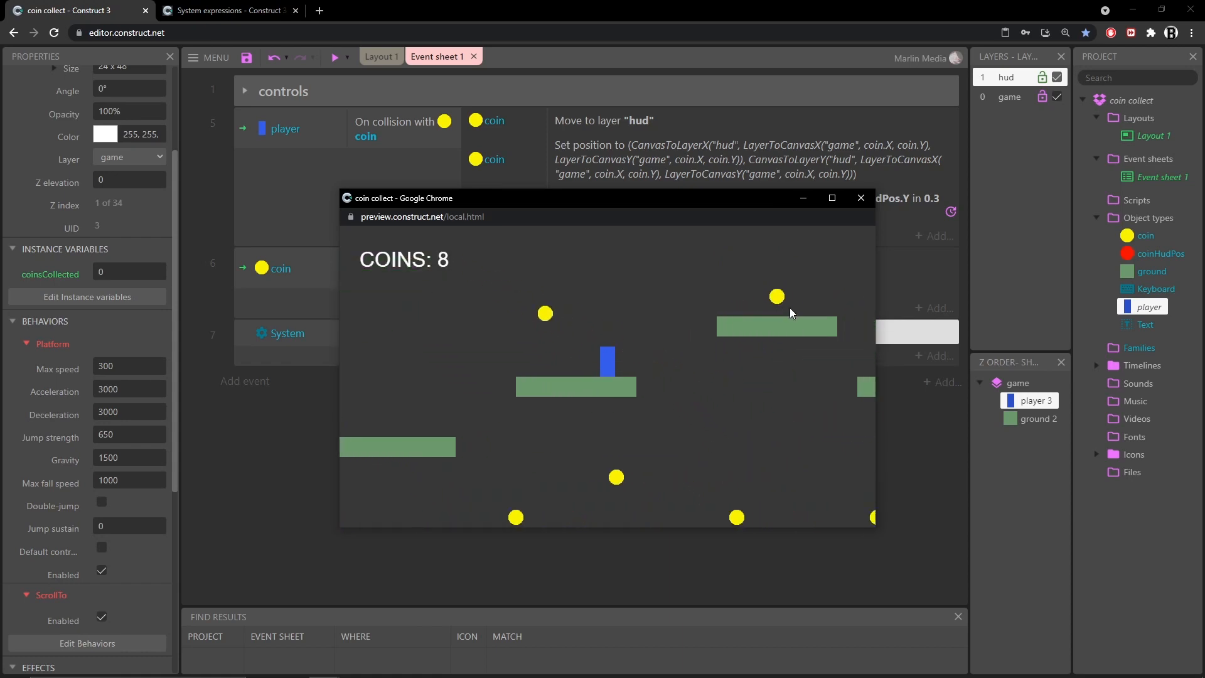
{"action": "key", "text": "Left"}
{"action": "key", "text": "Up"}
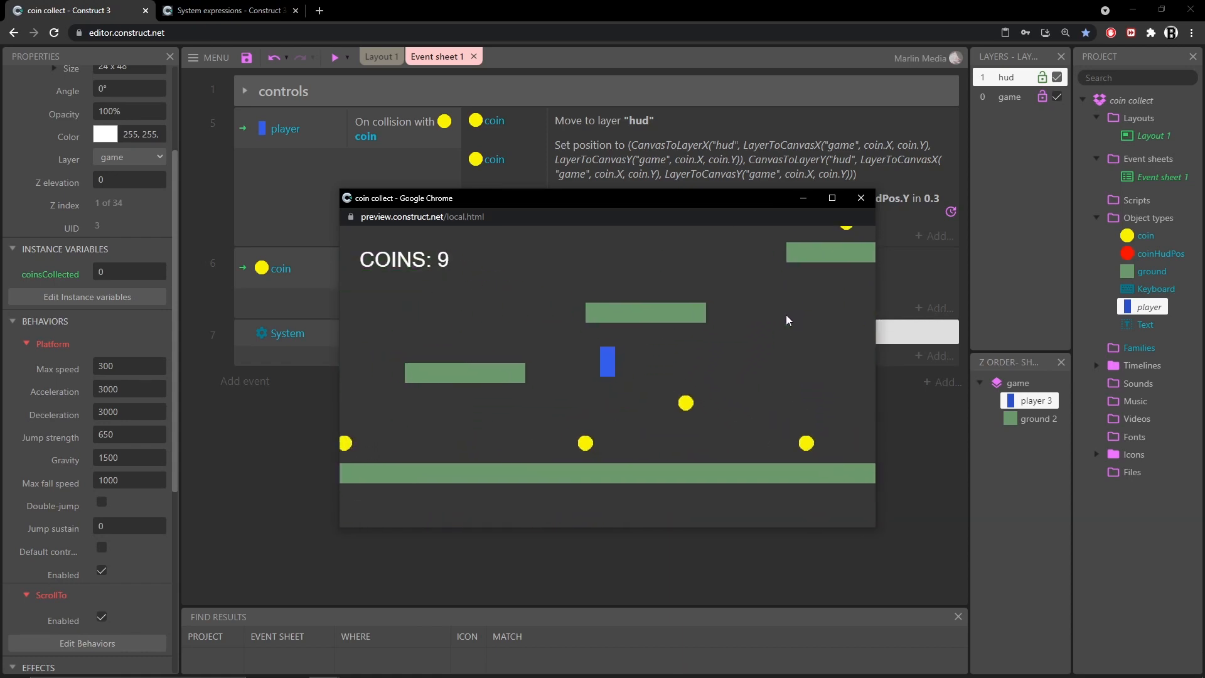
{"action": "left_click", "coordinate": [860, 199]}
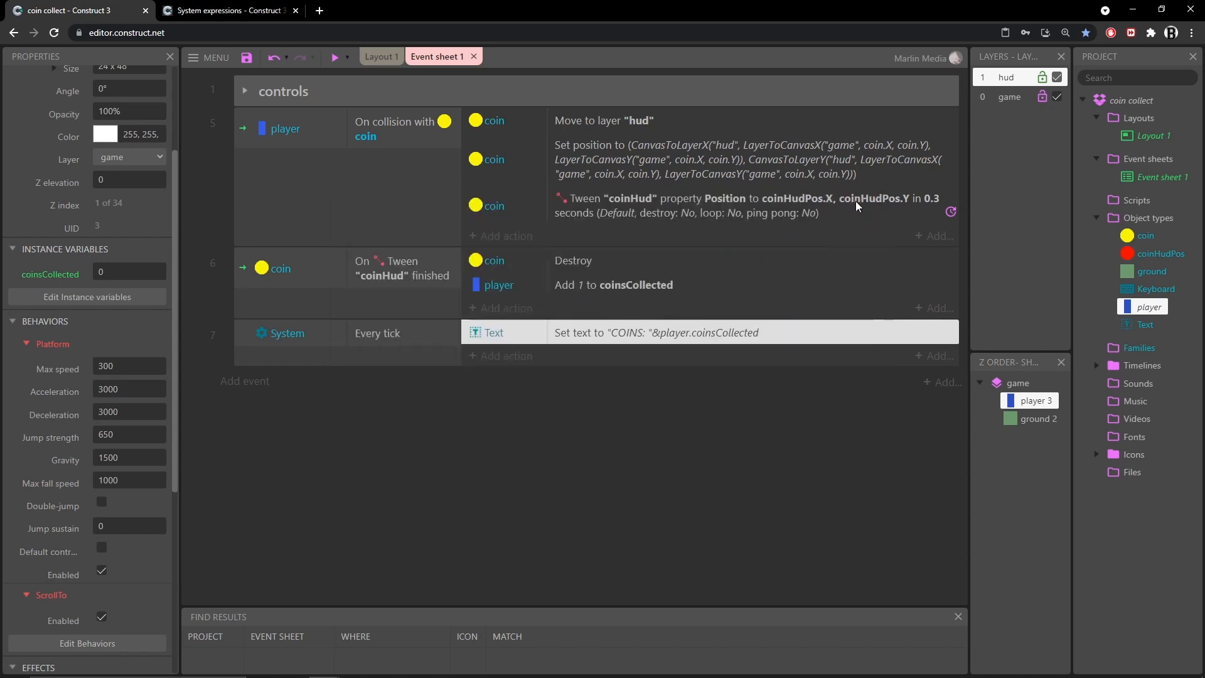
{"action": "left_click", "coordinate": [619, 413]}
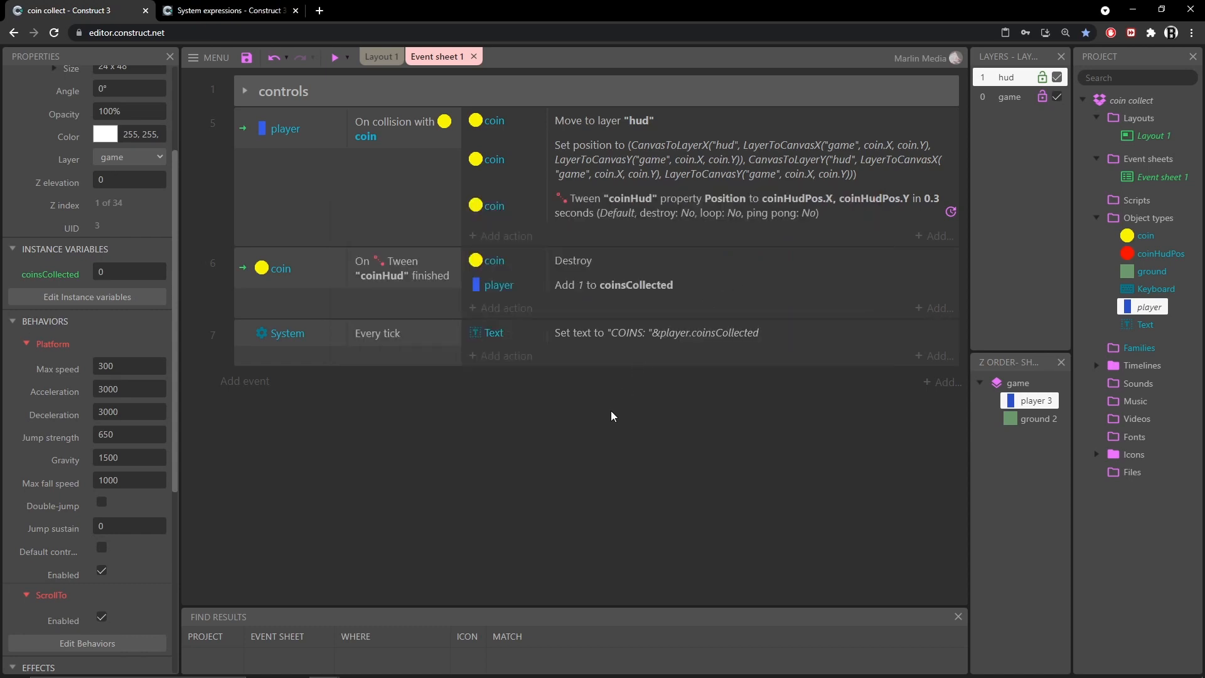
Open the coin's Set position action in the collision event to review its X and Y expressions, then close it
{"action": "left_click", "coordinate": [591, 179]}
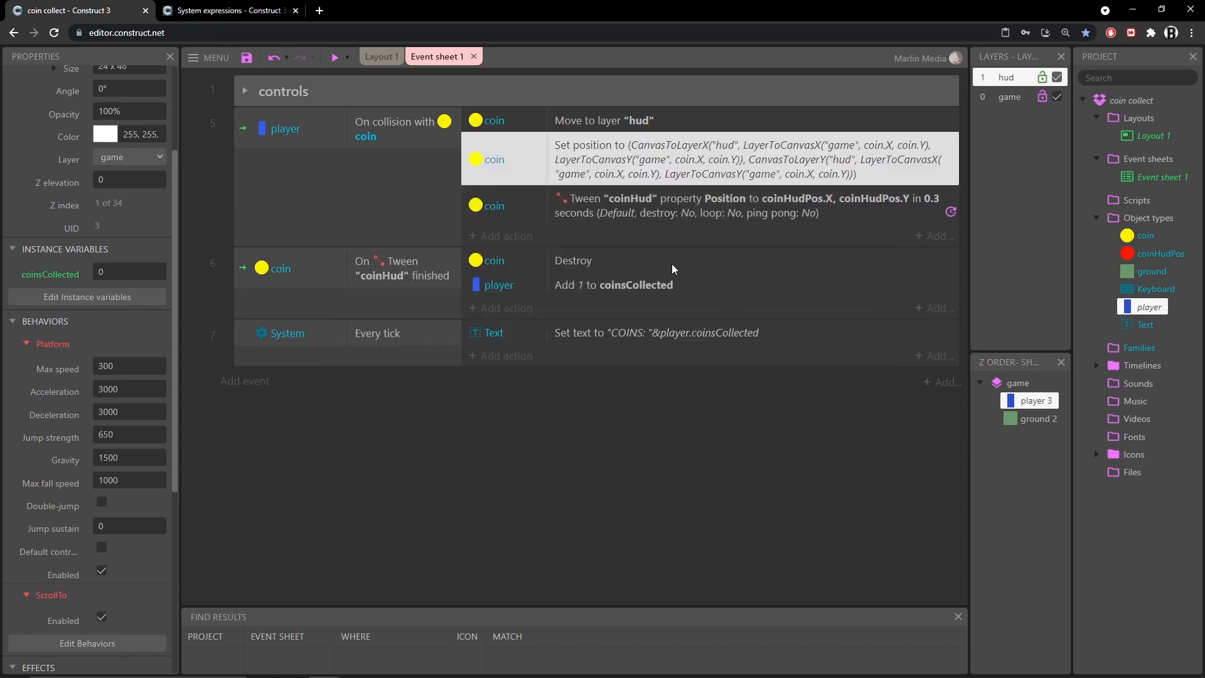
{"action": "double_click", "coordinate": [618, 168]}
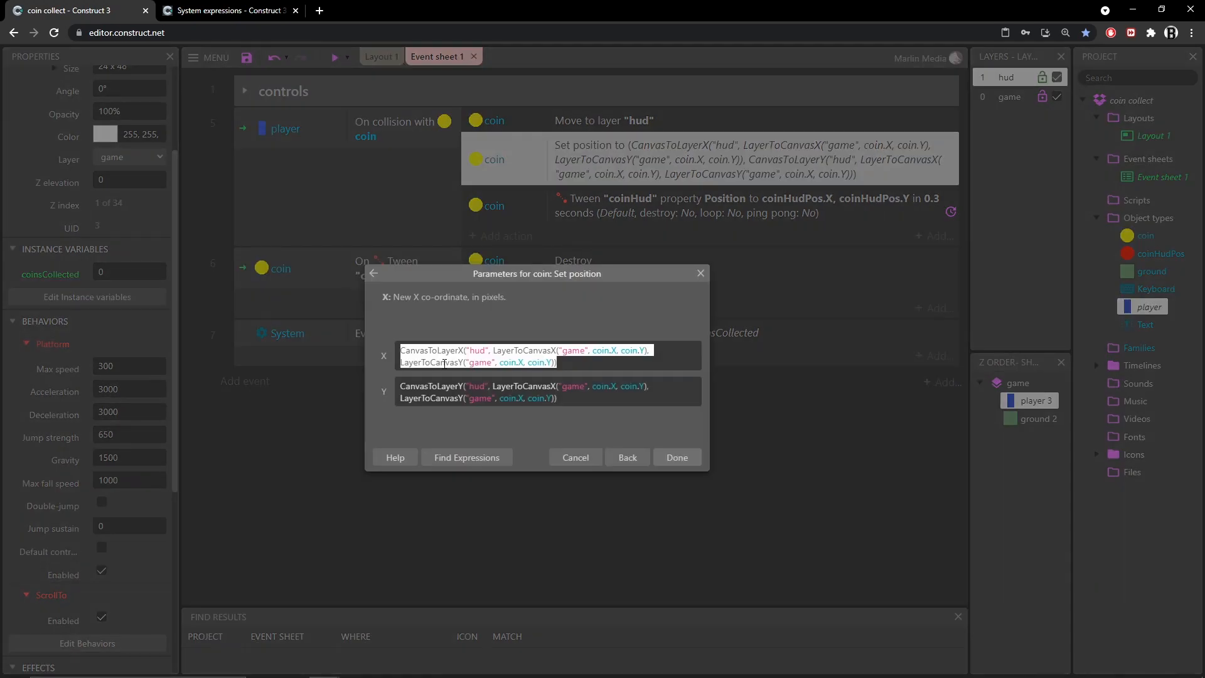
{"action": "left_click", "coordinate": [444, 363]}
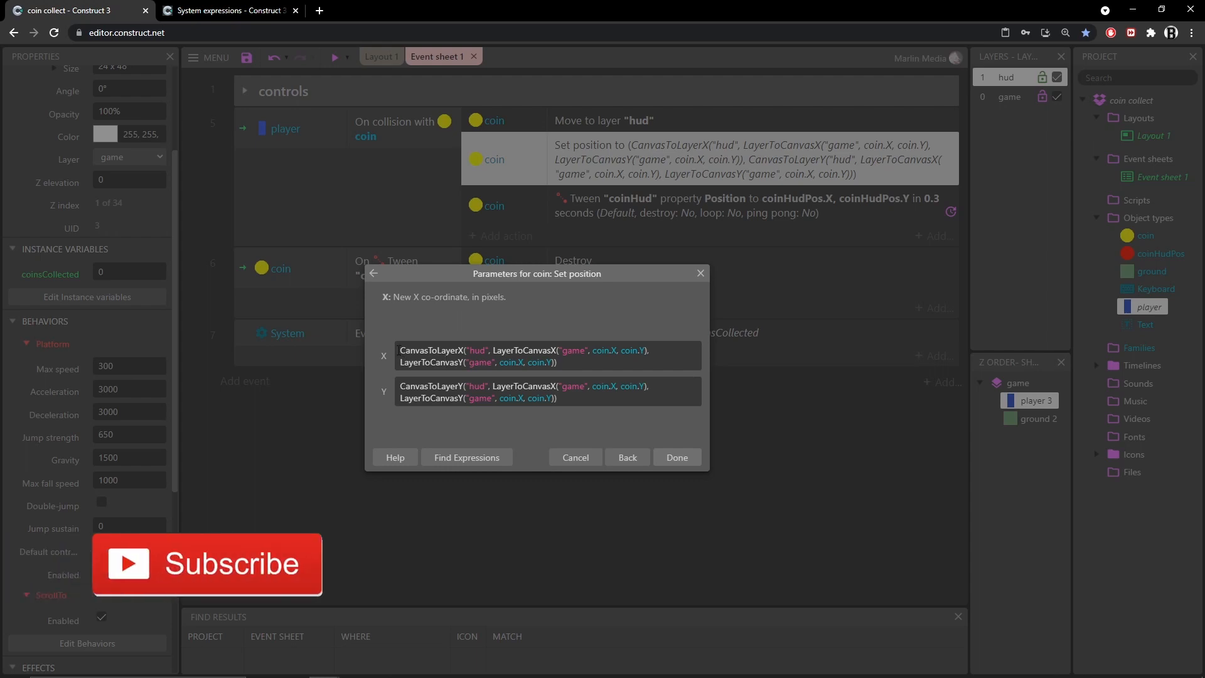
{"action": "left_click", "coordinate": [676, 457]}
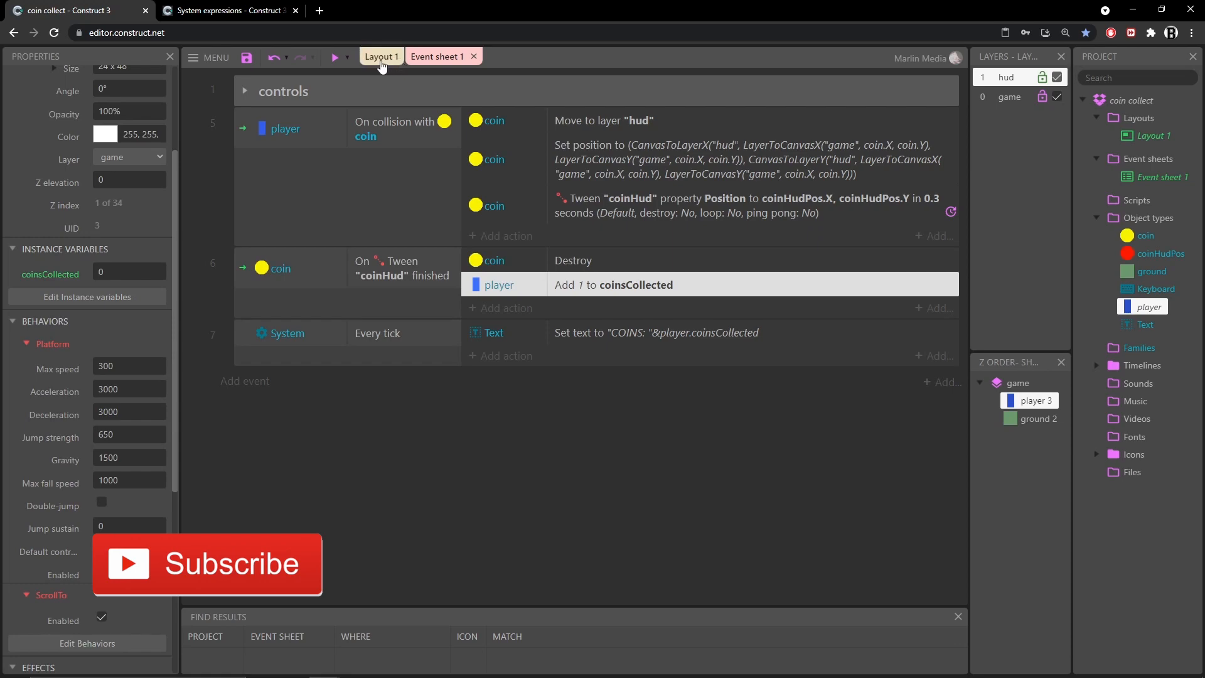
Insert a new Particles object into the layout
{"action": "left_click", "coordinate": [381, 57]}
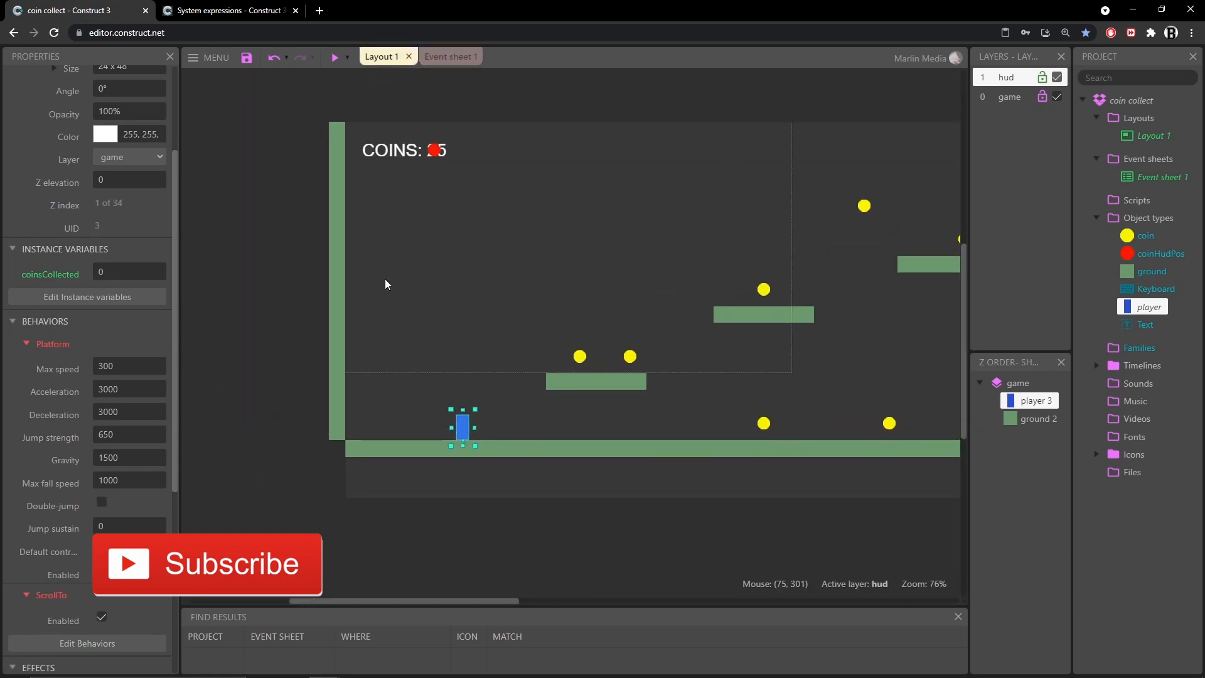
{"action": "double_click", "coordinate": [243, 248]}
{"action": "scroll", "coordinate": [593, 386], "scroll_direction": "down", "scroll_amount": 2}
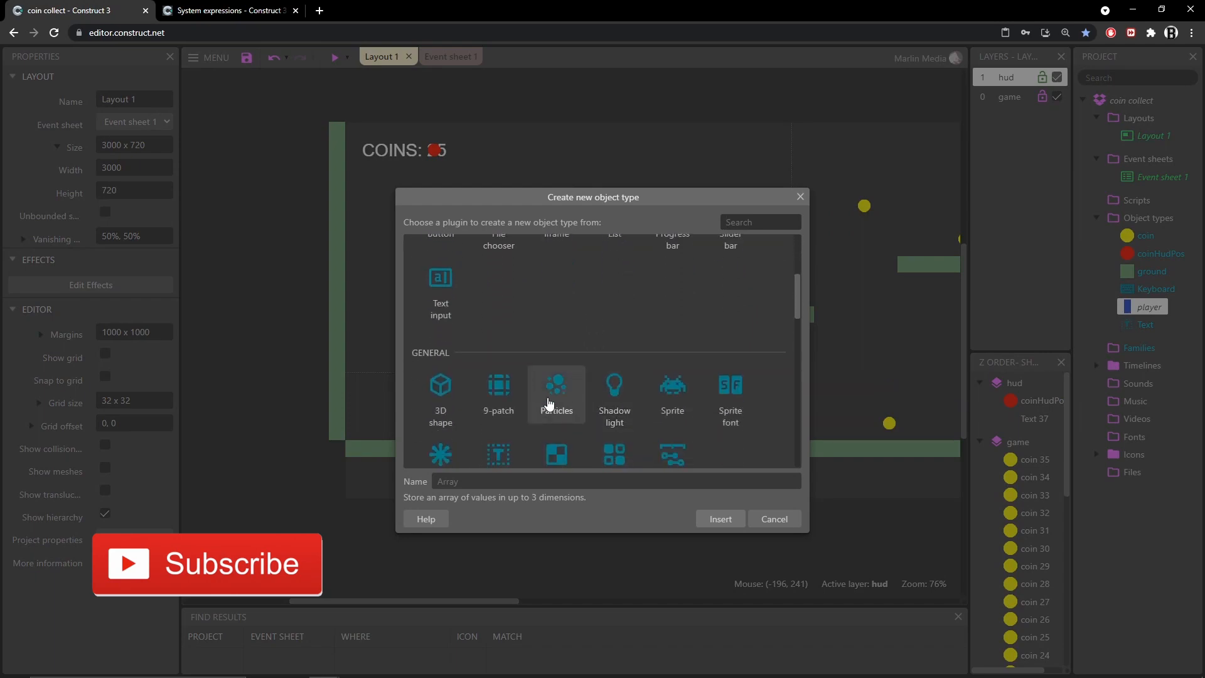
{"action": "double_click", "coordinate": [556, 408]}
{"action": "scroll", "coordinate": [370, 269], "scroll_direction": "left", "scroll_amount": 2}
{"action": "left_click", "coordinate": [371, 269]}
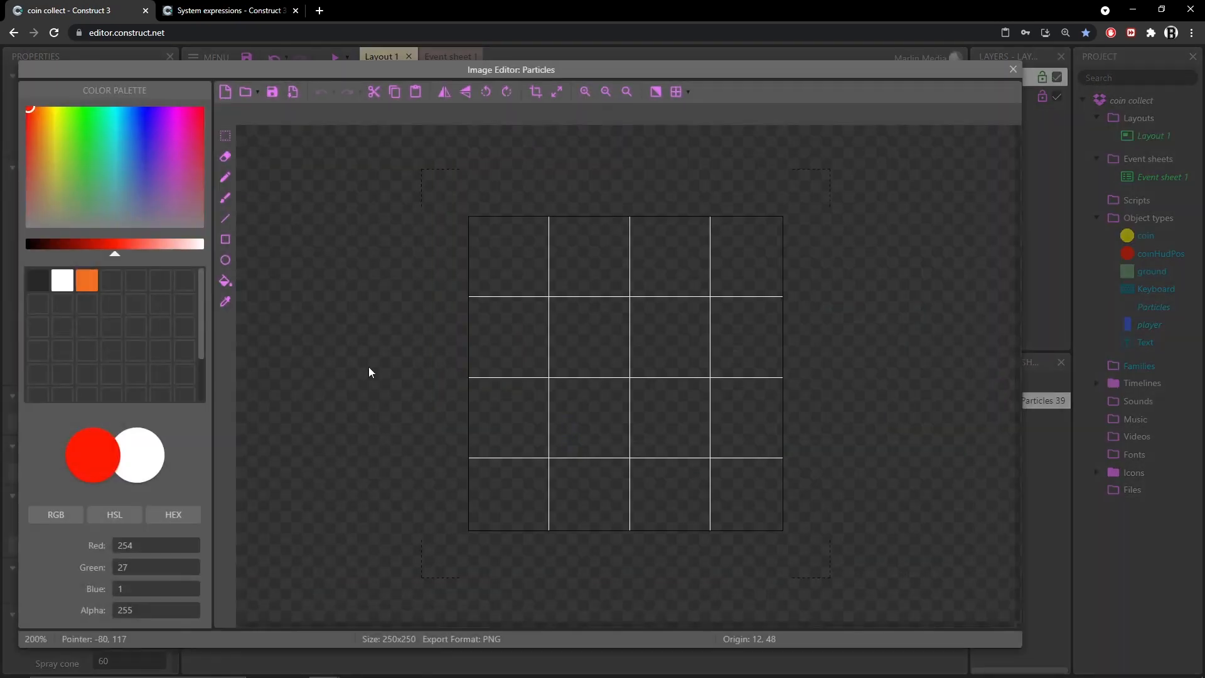
Resize the particle image canvas to 20 x 20 pixels
{"action": "left_click", "coordinate": [556, 92]}
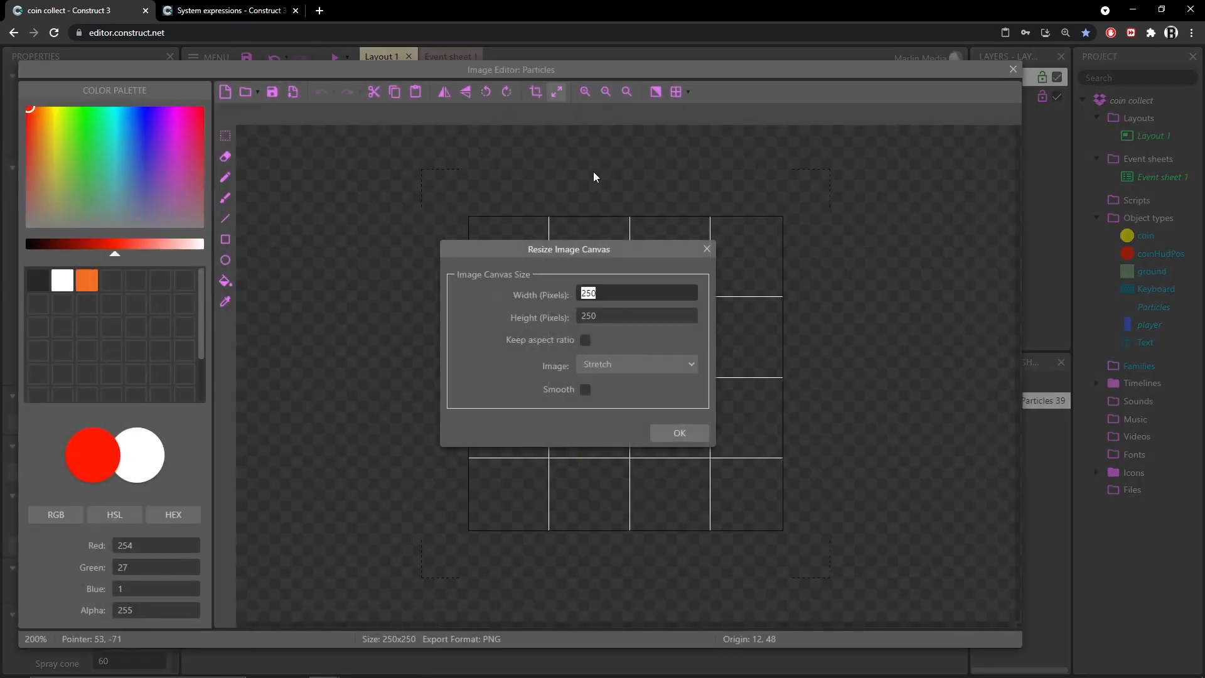
{"action": "type", "text": "20"}
{"action": "key", "text": "Tab"}
{"action": "type", "text": "20"}
{"action": "key", "text": "Return"}
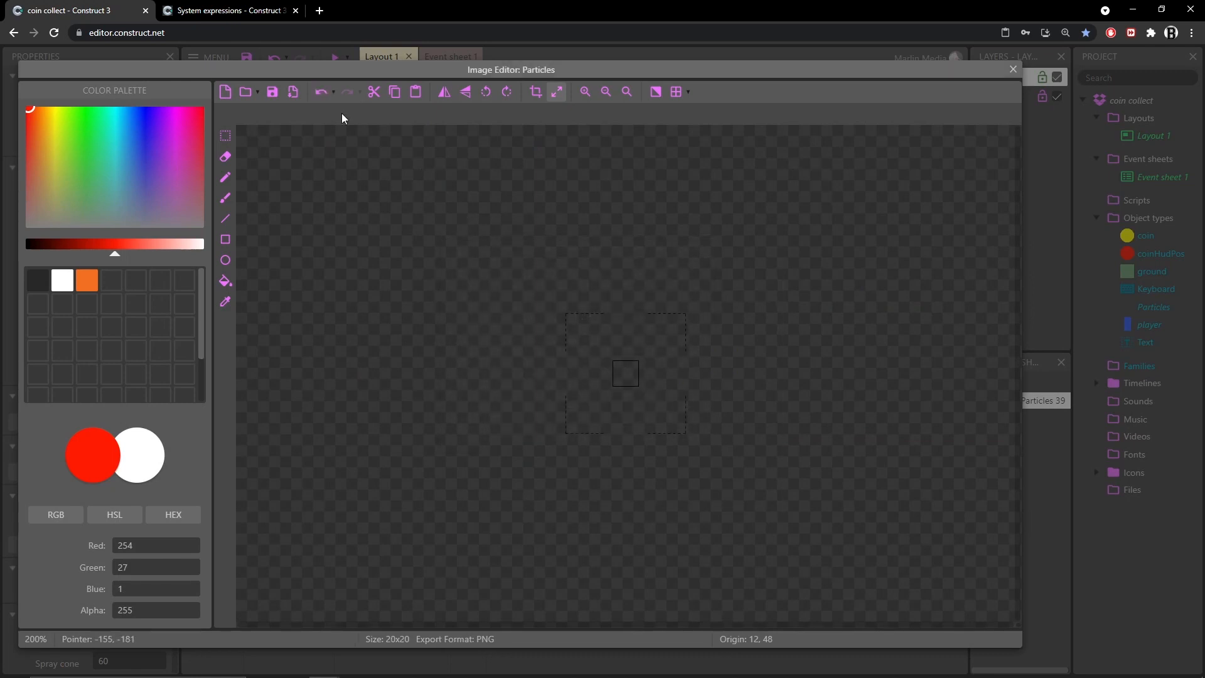
Draw a pale yellow circle outline filling the whole particle image with the Ellipse tool
{"action": "left_click", "coordinate": [56, 113]}
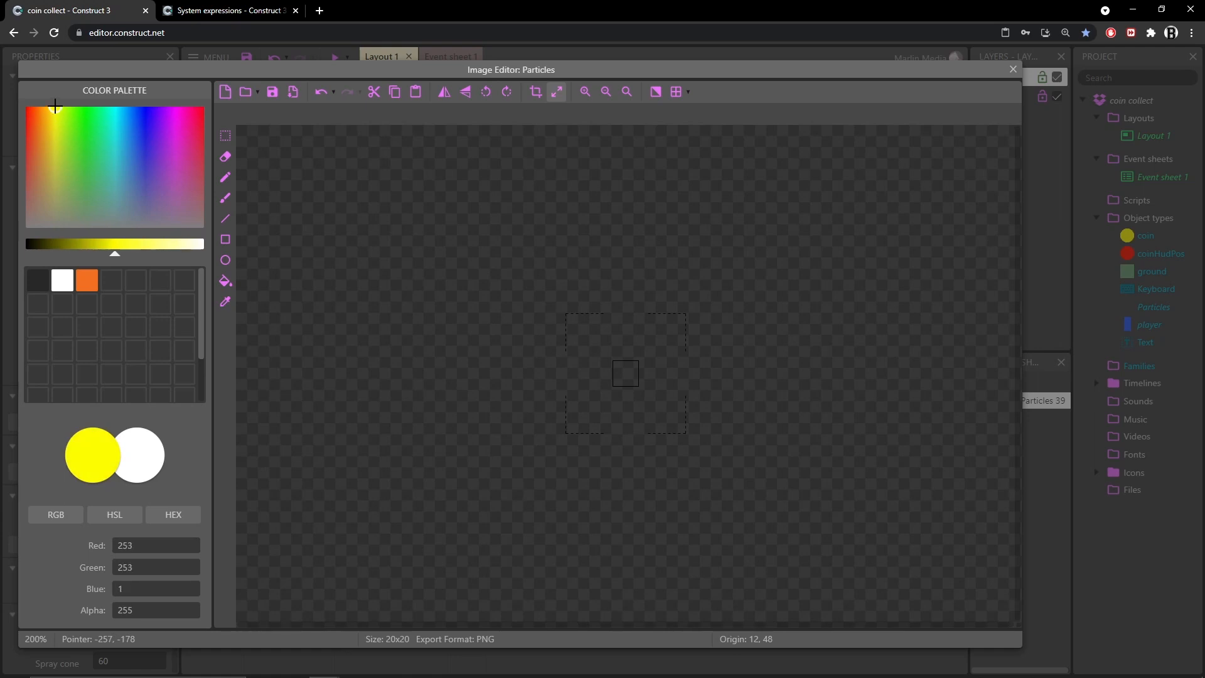
{"action": "left_click_drag", "start_coordinate": [114, 244], "coordinate": [162, 244]}
{"action": "left_click", "coordinate": [224, 261]}
{"action": "scroll", "coordinate": [621, 386], "scroll_direction": "up", "scroll_amount": 4}
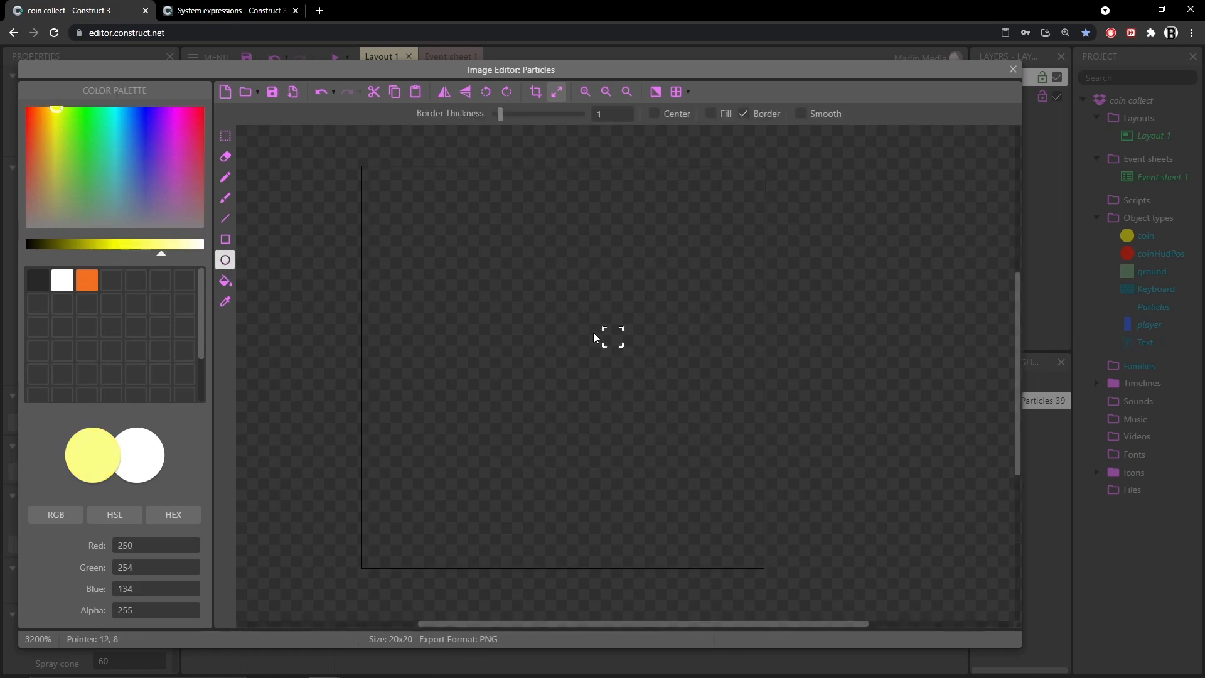
{"action": "mouse_move", "coordinate": [371, 180]}
{"action": "left_mouse_down"}
{"action": "mouse_move", "coordinate": [530, 371]}
{"action": "mouse_move", "coordinate": [750, 554]}
{"action": "left_mouse_up"}
Fill the circle with a brighter yellow using the fill tool and close the image editor
{"action": "left_click", "coordinate": [230, 286]}
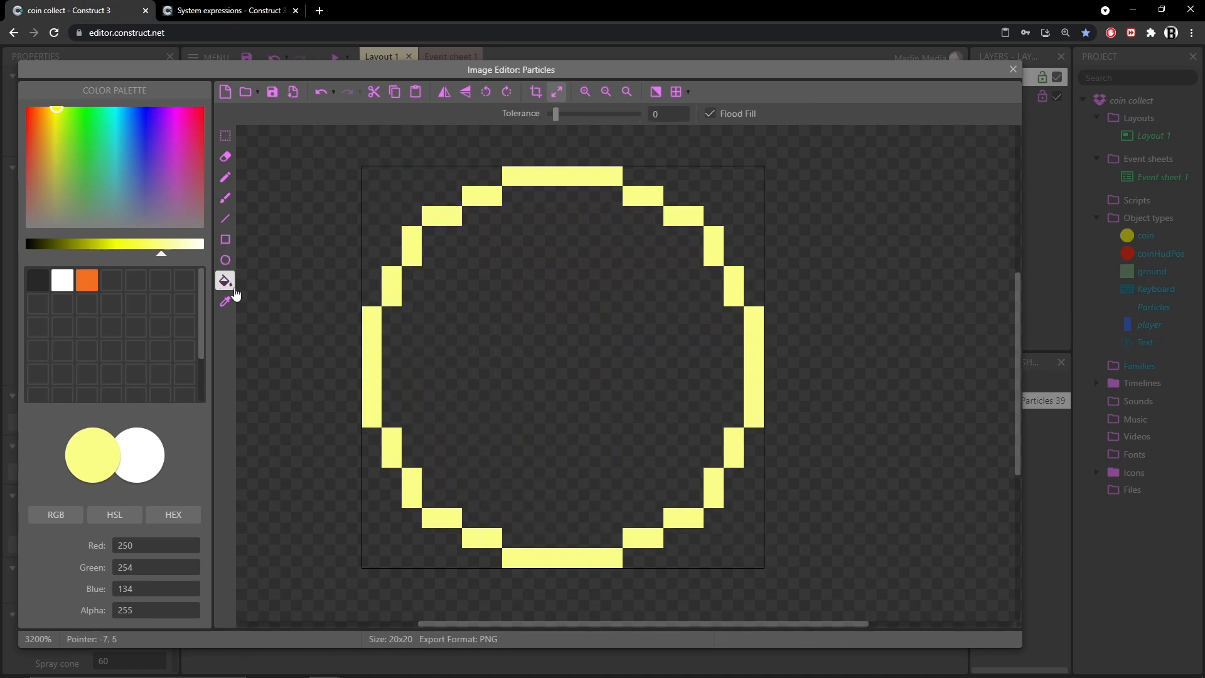
{"action": "left_click", "coordinate": [643, 317]}
{"action": "left_click", "coordinate": [139, 247]}
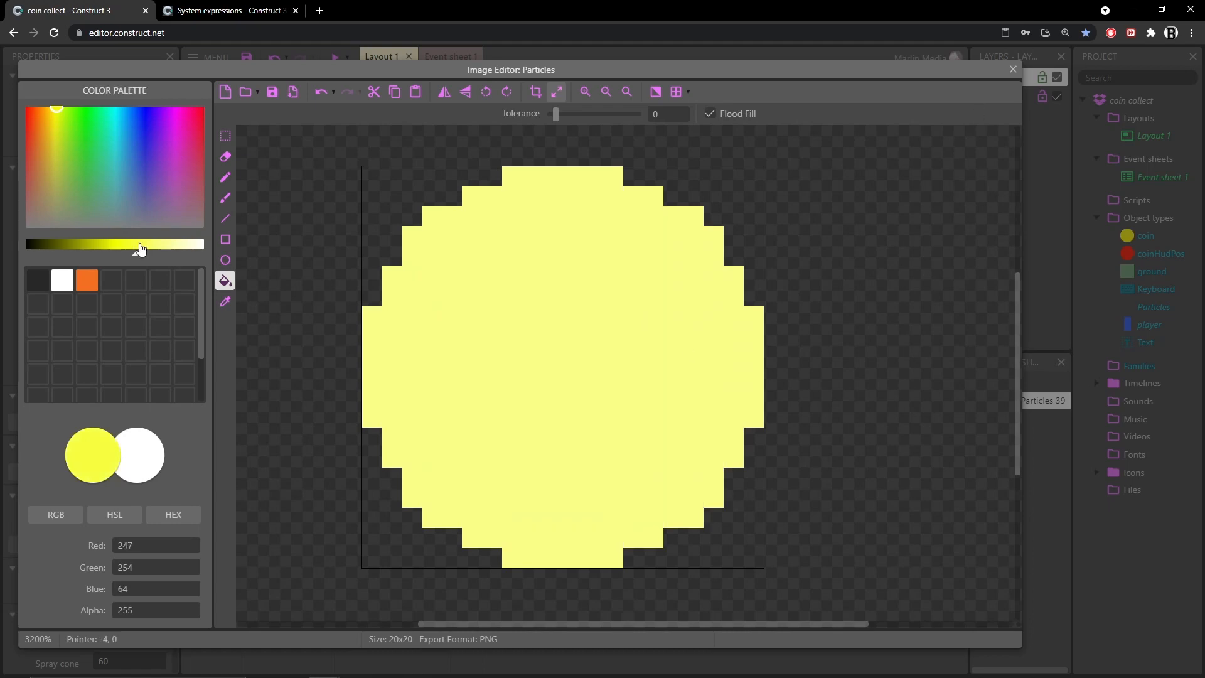
{"action": "left_click", "coordinate": [483, 311]}
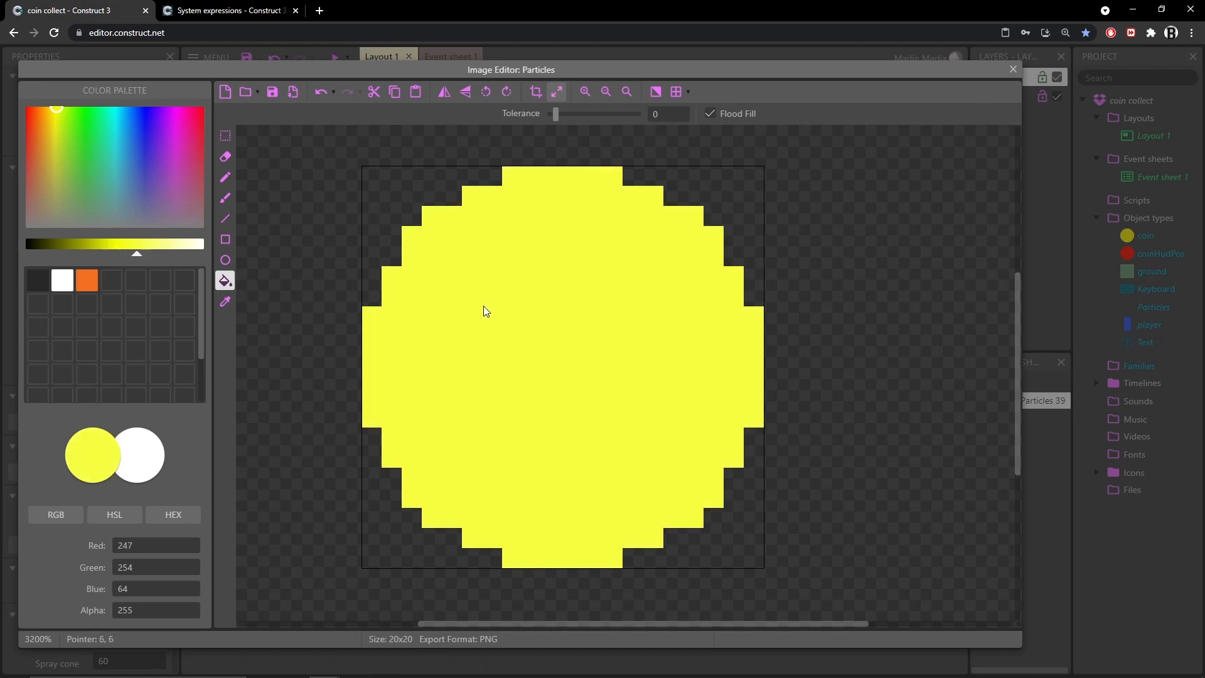
{"action": "left_click", "coordinate": [1013, 70]}
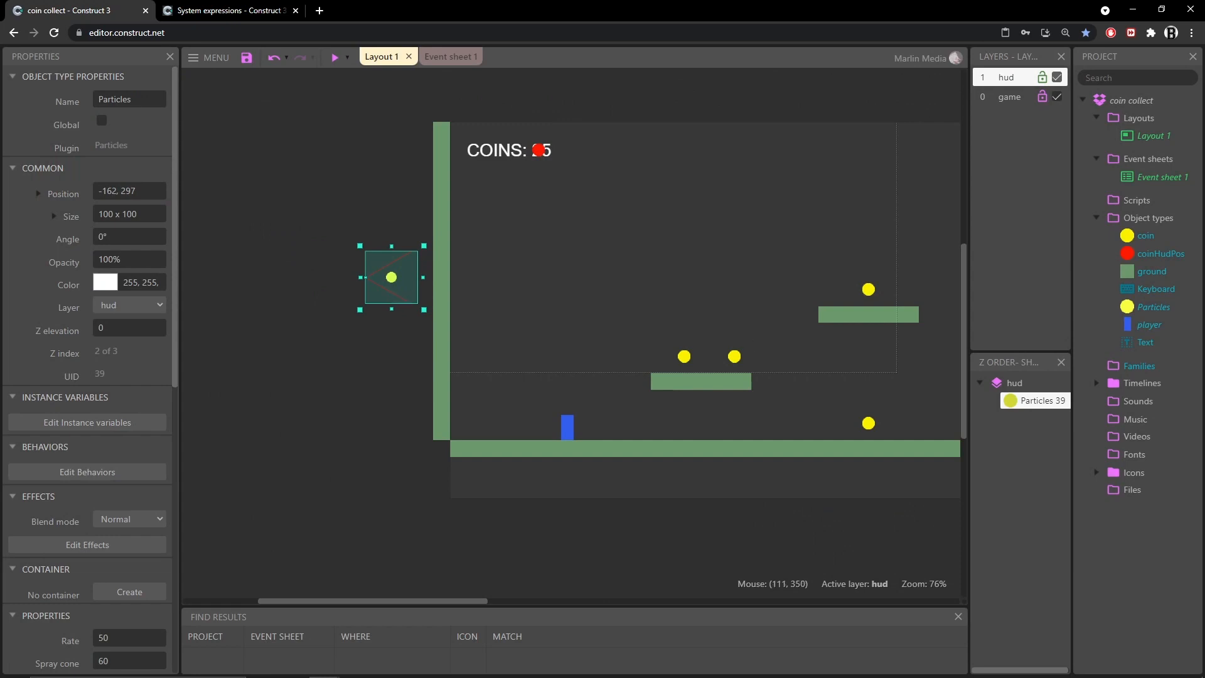
Set the particles' Rate to 12, Spray cone to 360 and Type to One-shot
{"action": "scroll", "coordinate": [72, 306], "scroll_direction": "down", "scroll_amount": 3}
{"action": "scroll", "coordinate": [60, 308], "scroll_direction": "down", "scroll_amount": 5}
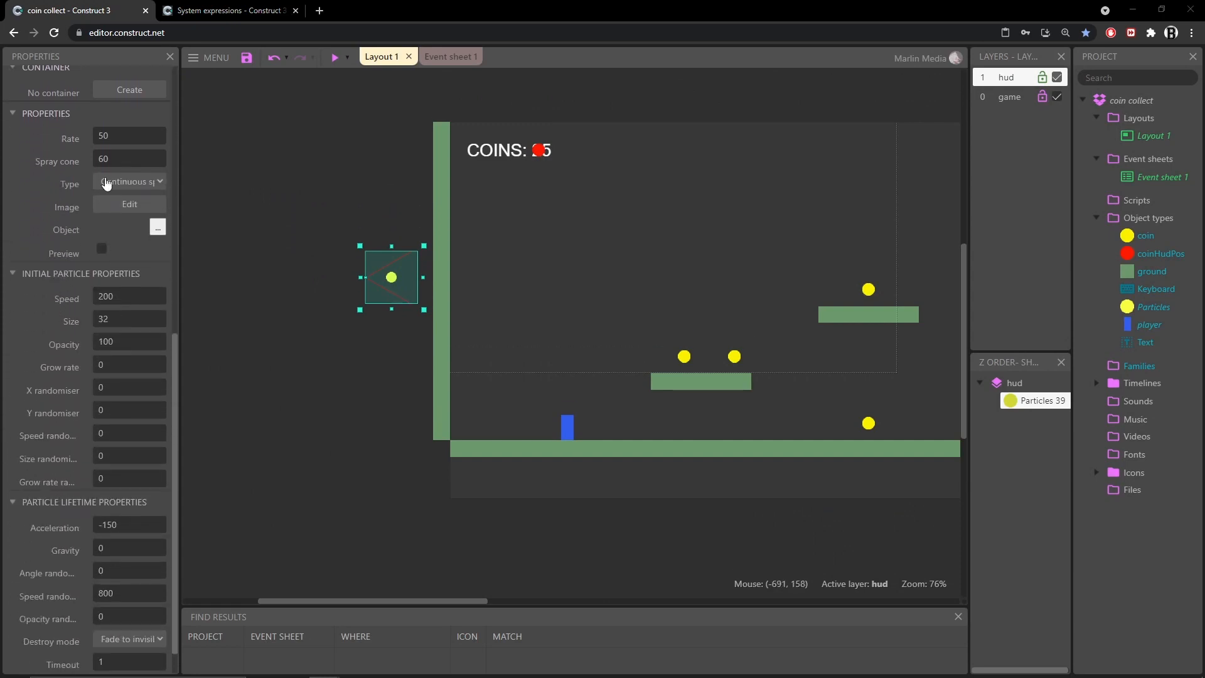
{"action": "left_click", "coordinate": [117, 137]}
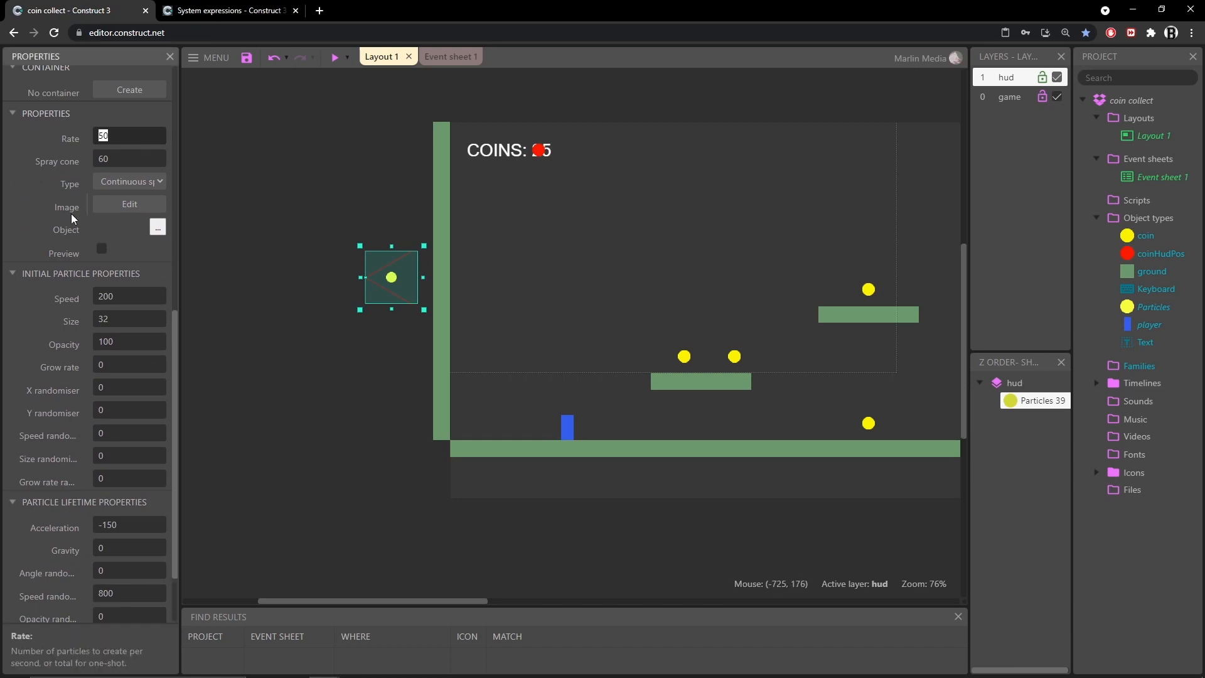
{"action": "left_click", "coordinate": [133, 158]}
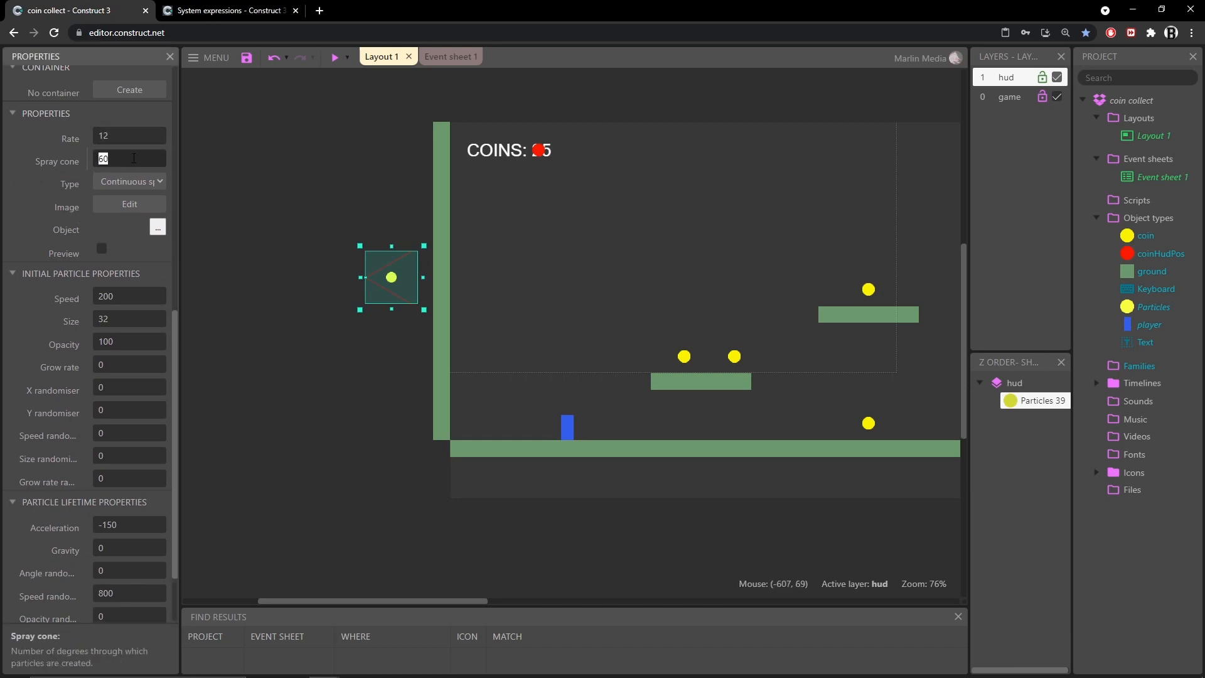
{"action": "left_click", "coordinate": [125, 181]}
{"action": "left_click", "coordinate": [125, 210]}
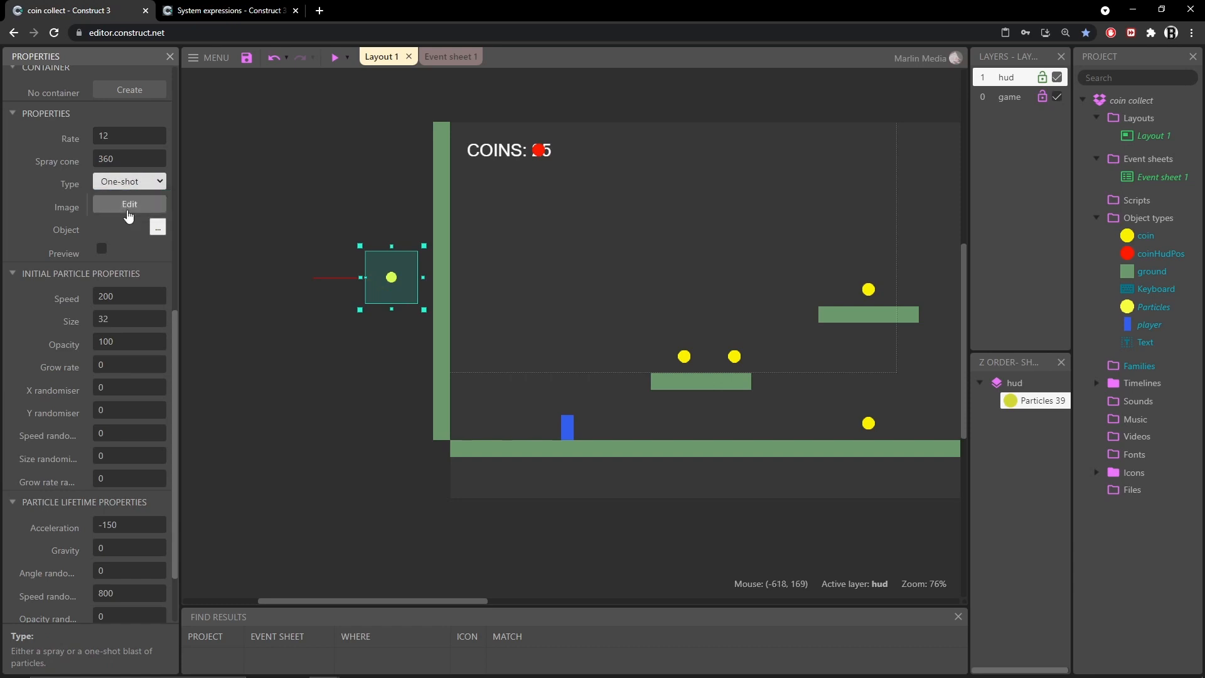
{"action": "left_click_drag", "start_coordinate": [177, 286], "coordinate": [195, 287]}
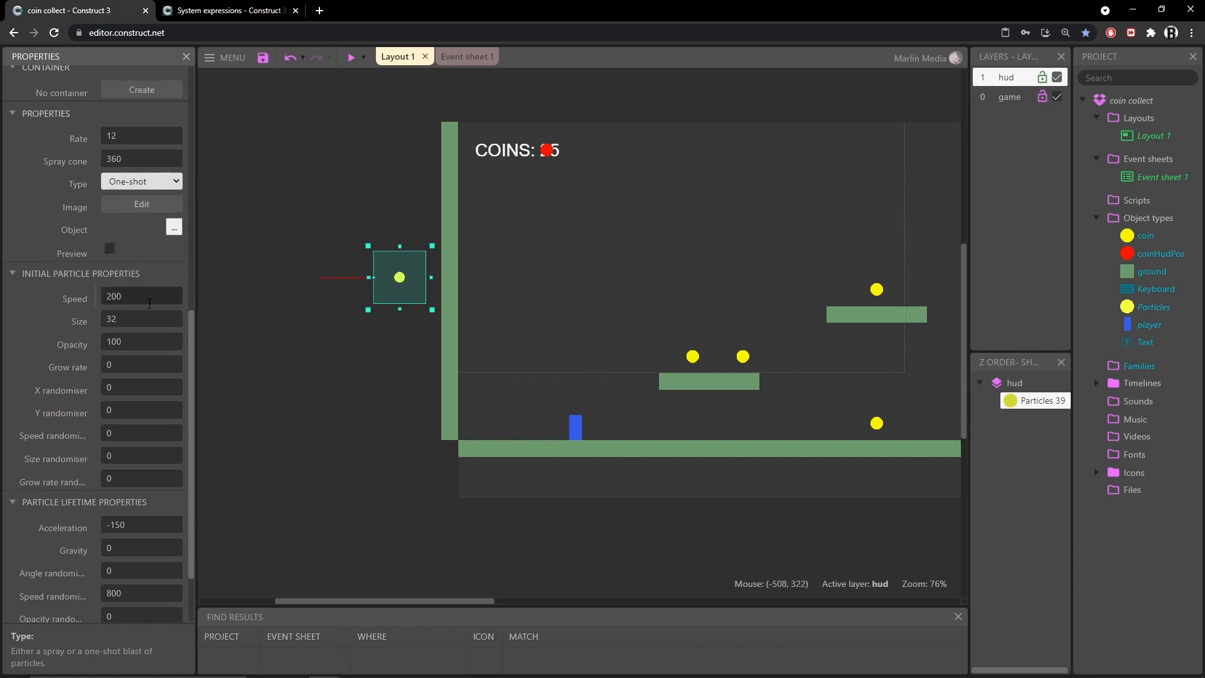
Set the initial particle Speed to 60, Size to 15 and the Timeout to 0.4
{"action": "double_click", "coordinate": [128, 297]}
{"action": "type", "text": "60"}
{"action": "double_click", "coordinate": [134, 321]}
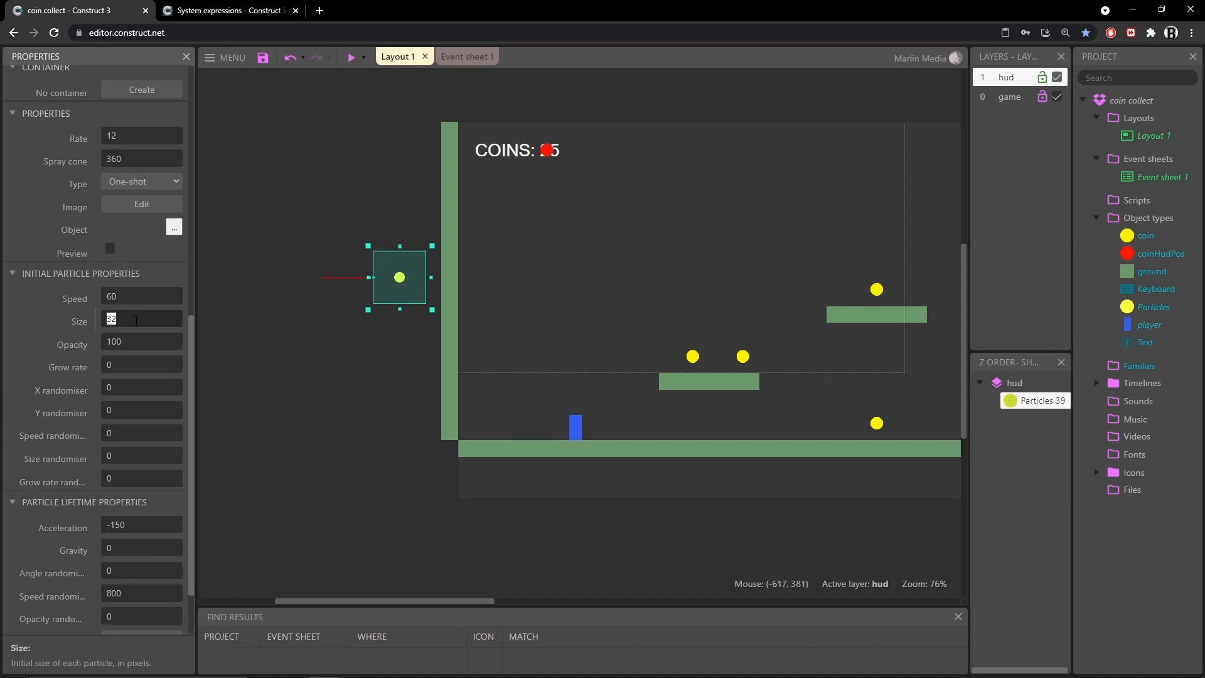
{"action": "scroll", "coordinate": [151, 477], "scroll_direction": "down", "scroll_amount": 2}
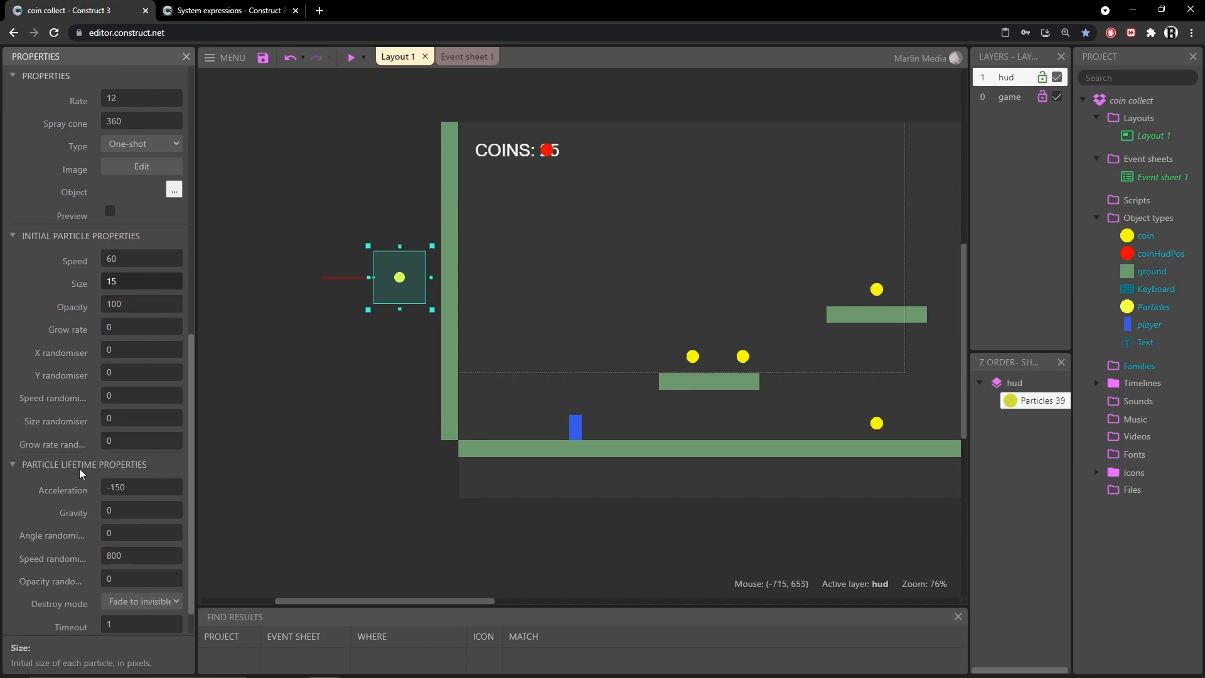
{"action": "left_click", "coordinate": [160, 565]}
{"action": "left_click", "coordinate": [163, 571]}
{"action": "double_click", "coordinate": [134, 586]}
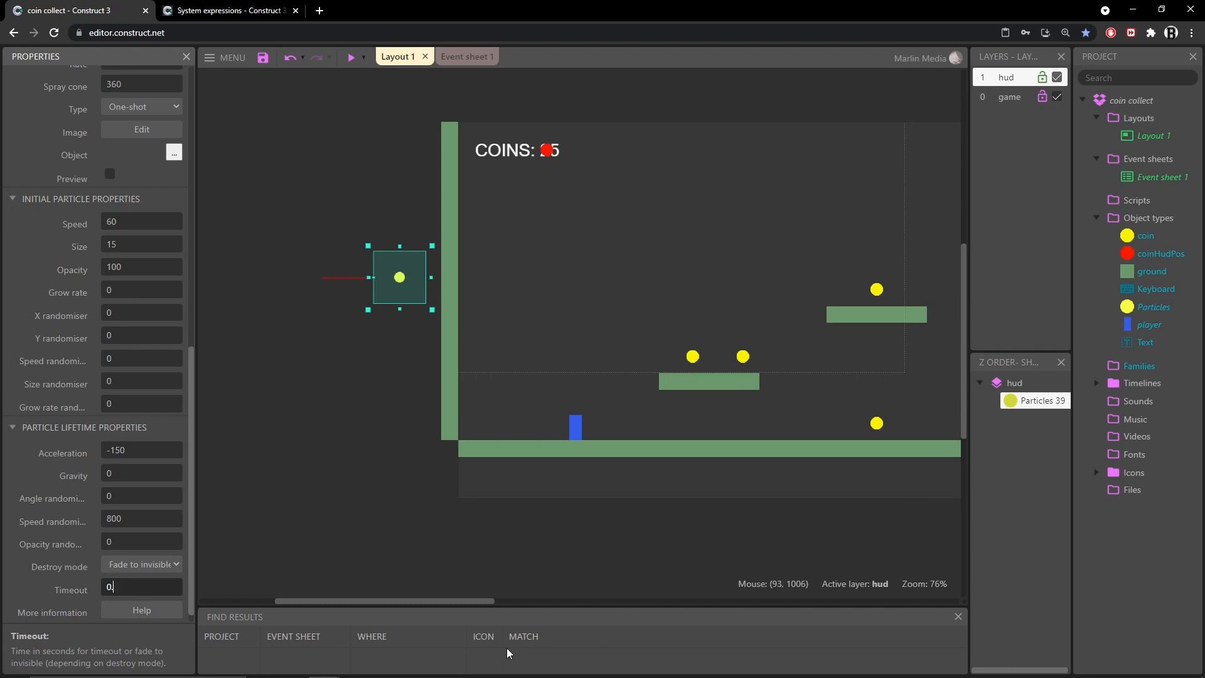
Set the particles' Grow rate to -30 while previewing the effect in the editor
{"action": "left_click", "coordinate": [110, 174]}
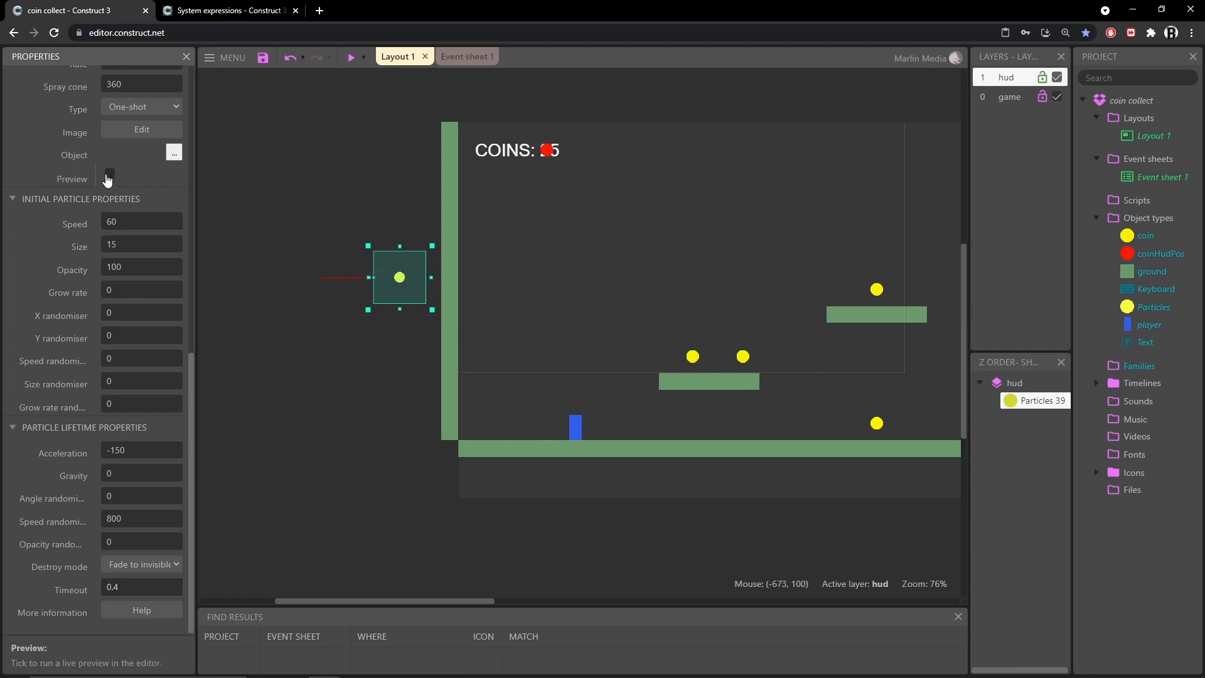
{"action": "left_click", "coordinate": [108, 178]}
{"action": "left_click", "coordinate": [121, 294]}
{"action": "left_click", "coordinate": [182, 286]}
{"action": "type", "text": "-30"}
{"action": "key", "text": "Tab"}
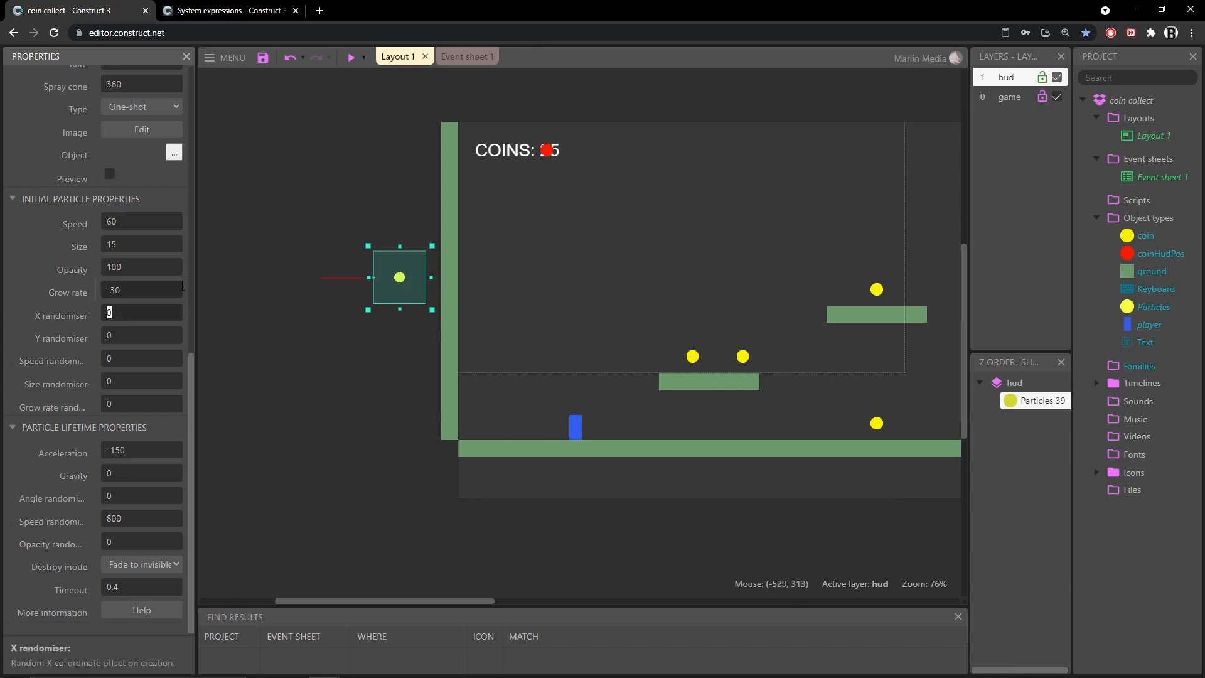
Set the initial particle Speed to 70 and preview the burst in the editor
{"action": "left_click", "coordinate": [110, 175]}
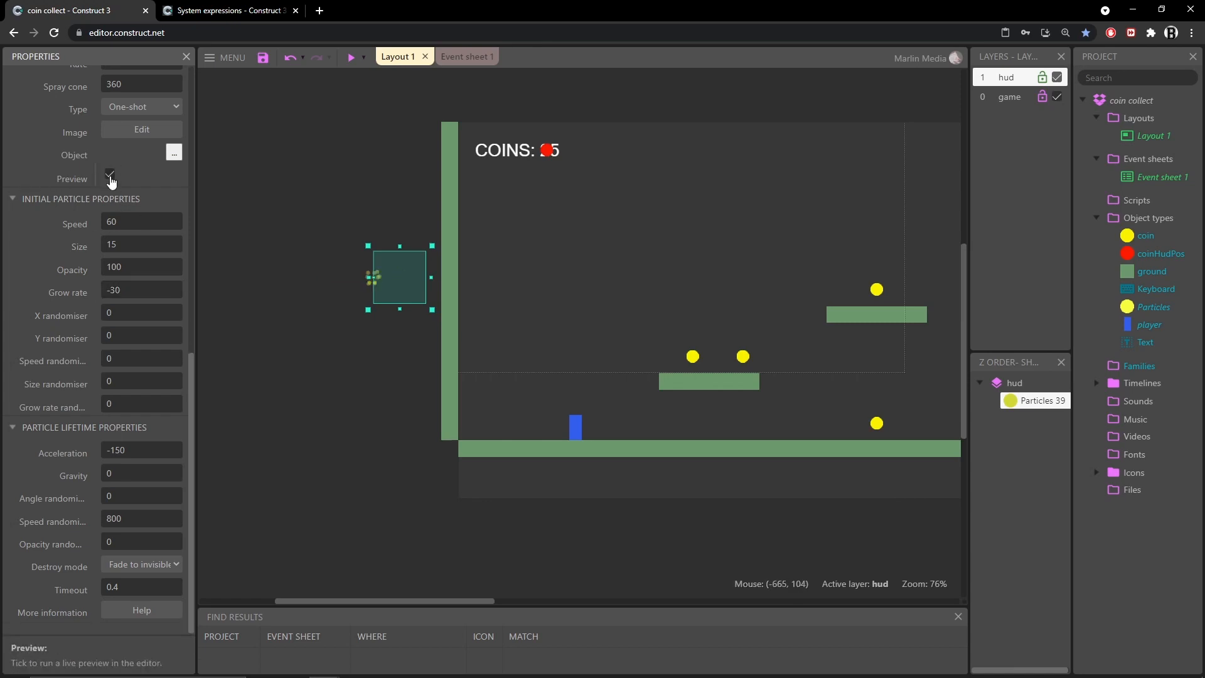
{"action": "left_click", "coordinate": [110, 175]}
{"action": "key", "text": "Tab"}
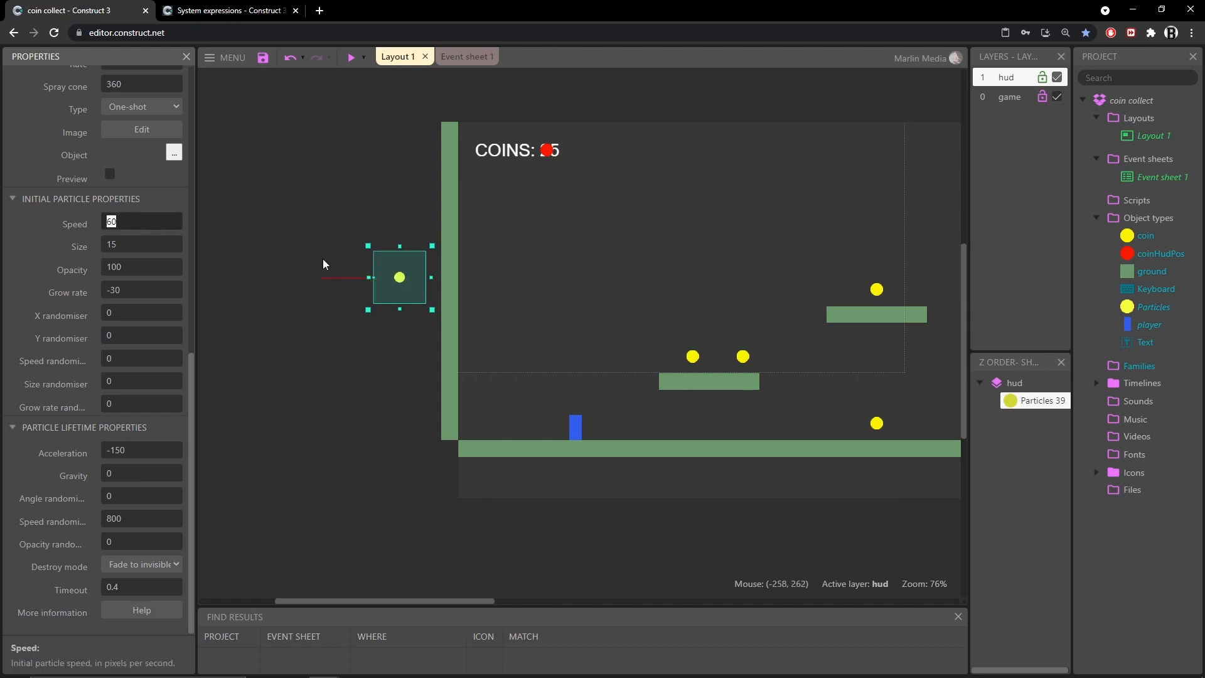
{"action": "left_click", "coordinate": [110, 175]}
{"action": "left_click", "coordinate": [110, 176]}
Set the particles' Speed randomiser to 0 and preview the burst in the editor
{"action": "left_click", "coordinate": [138, 518]}
{"action": "type", "text": "0"}
{"action": "left_click", "coordinate": [109, 176]}
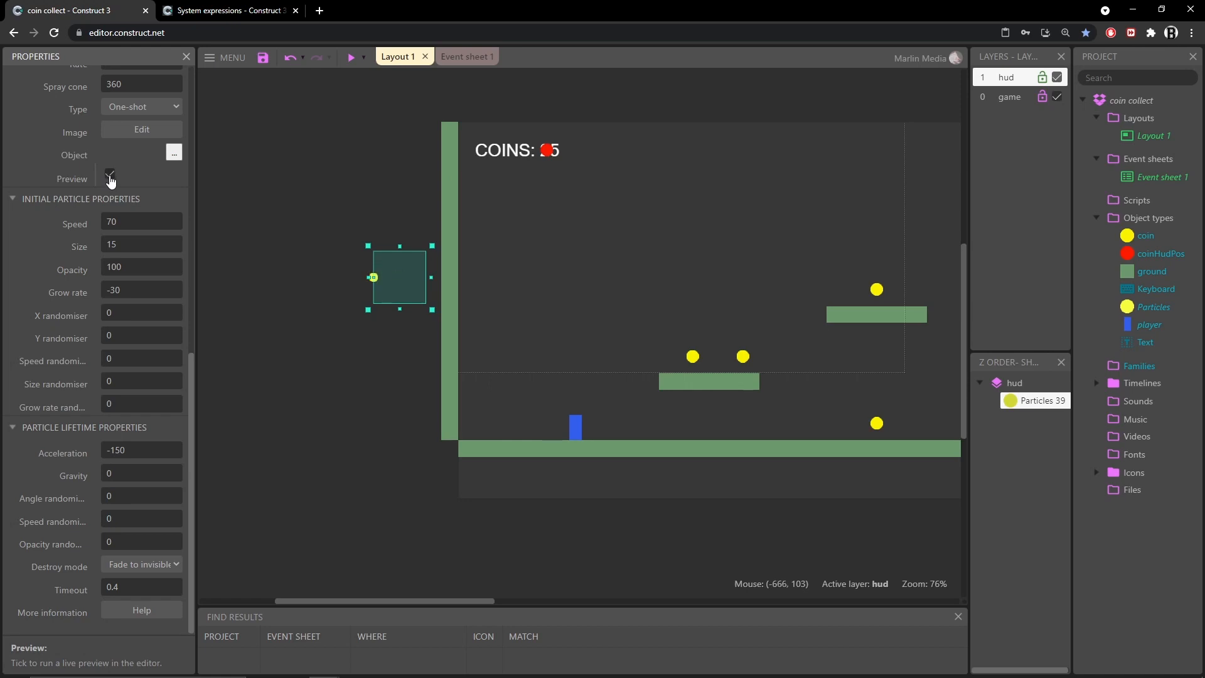
{"action": "left_click", "coordinate": [109, 175]}
In the event sheet, add a coin action to the player–coin collision event that spawns Particles on layer "game"
{"action": "left_click", "coordinate": [476, 58]}
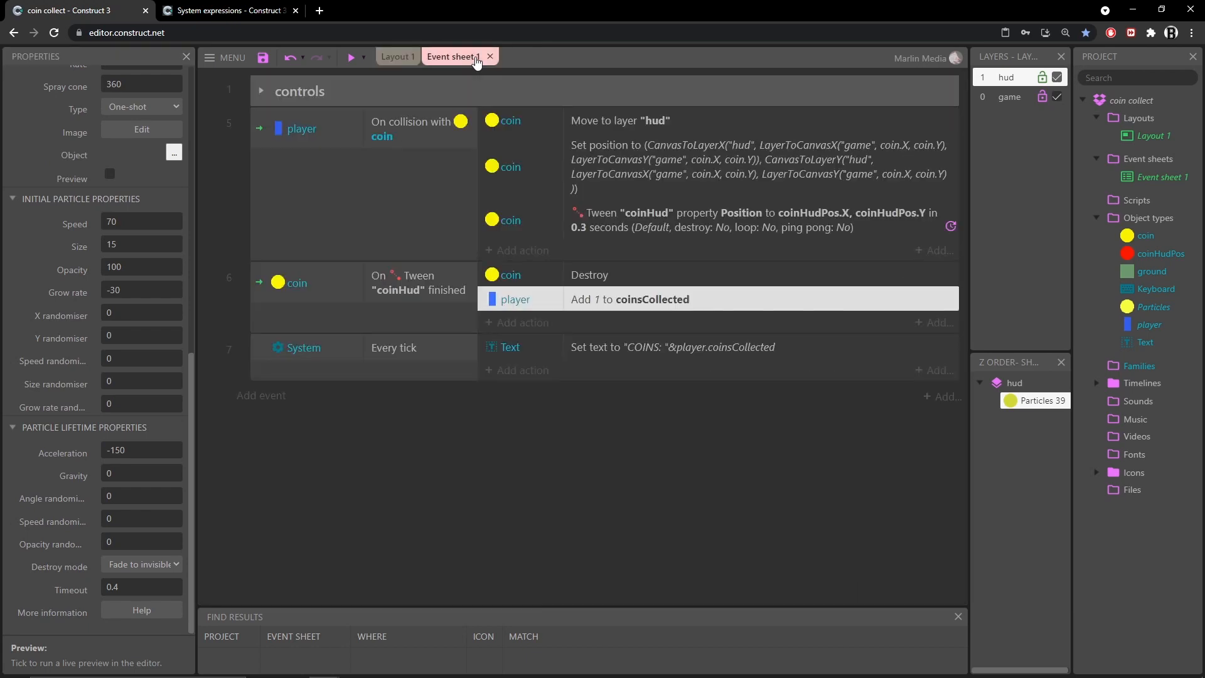
{"action": "left_click", "coordinate": [351, 193]}
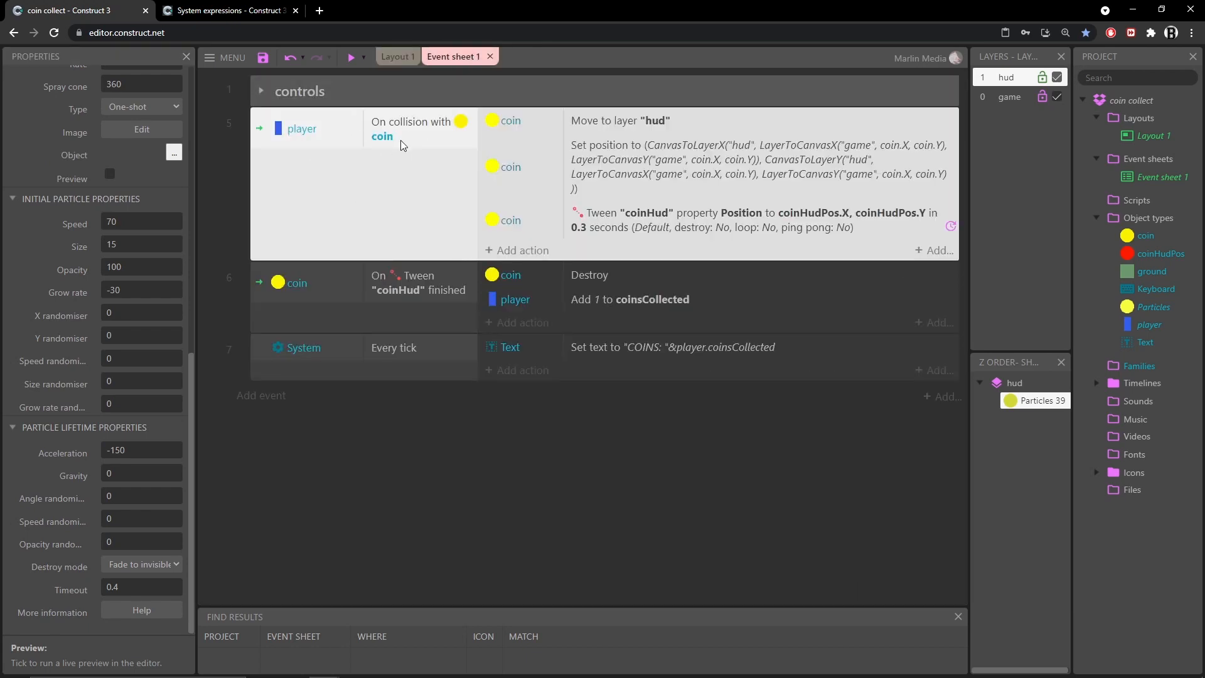
{"action": "left_click", "coordinate": [529, 251]}
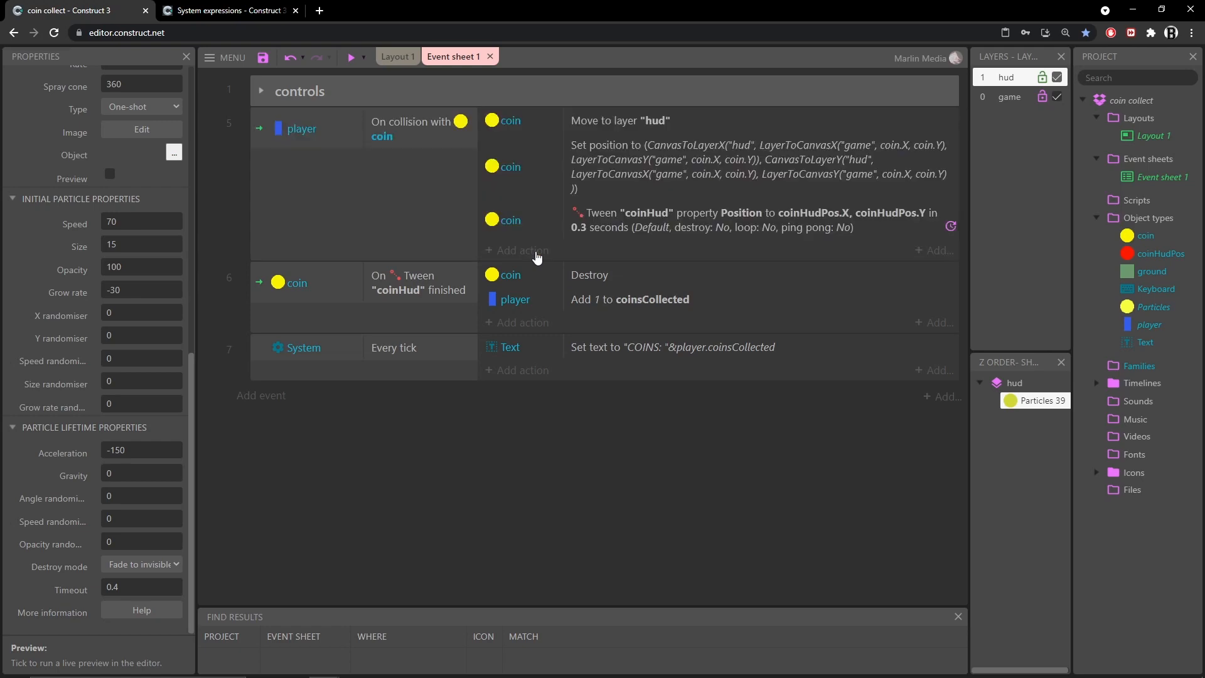
{"action": "double_click", "coordinate": [495, 264]}
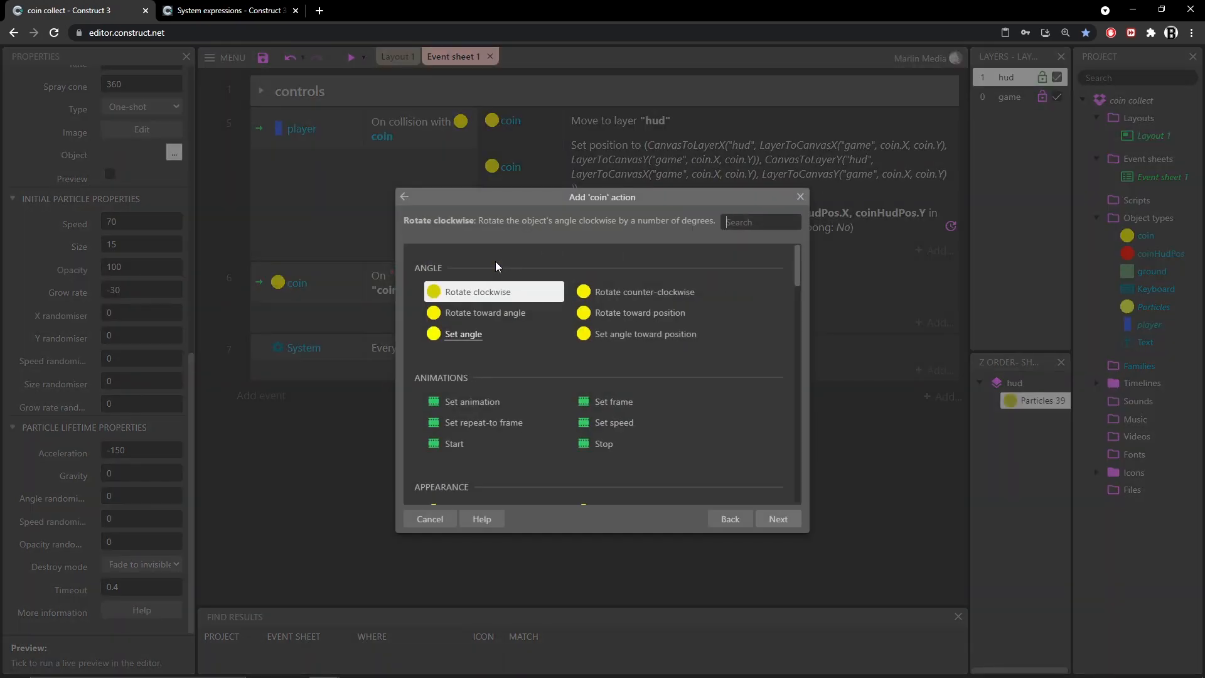
{"action": "type", "text": "spa"}
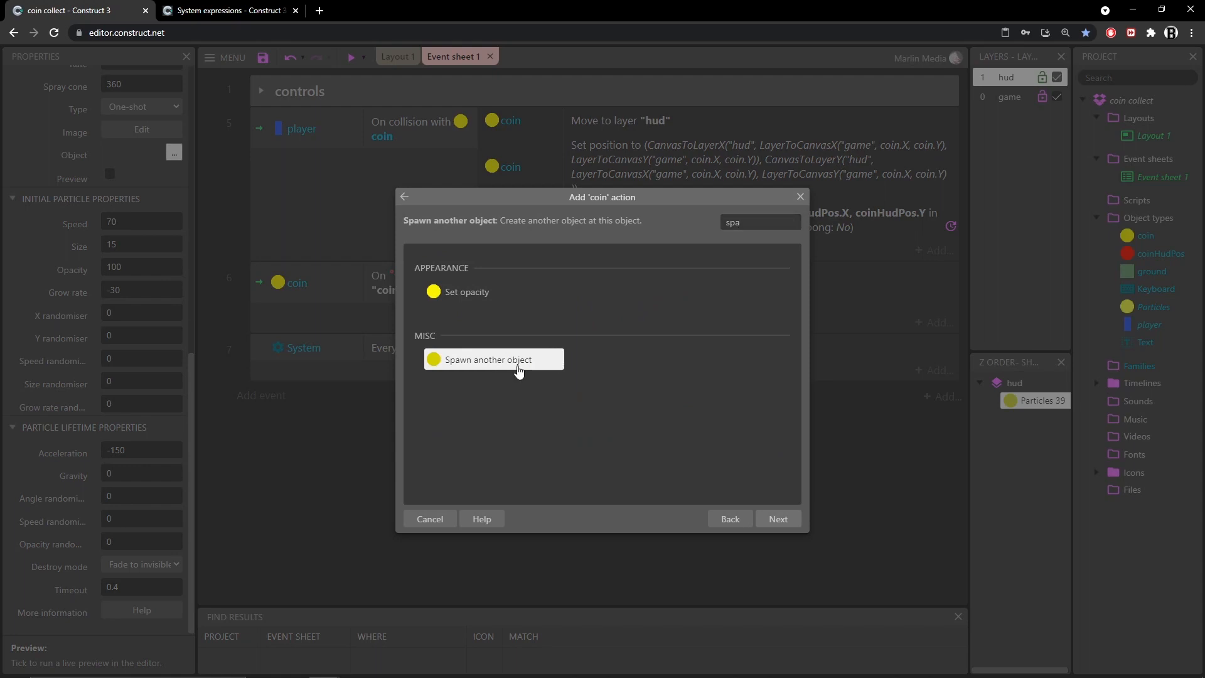
{"action": "double_click", "coordinate": [519, 366]}
{"action": "left_click", "coordinate": [538, 350]}
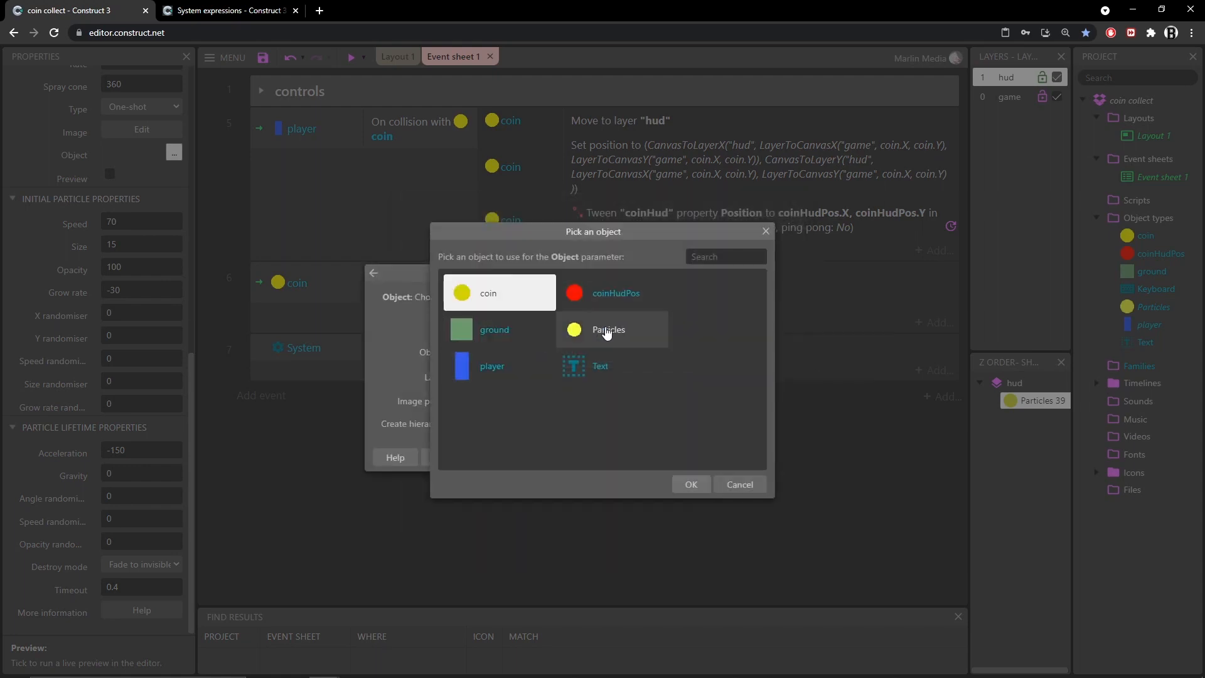
{"action": "double_click", "coordinate": [586, 328]}
{"action": "left_click_drag", "start_coordinate": [495, 391], "coordinate": [419, 388]}
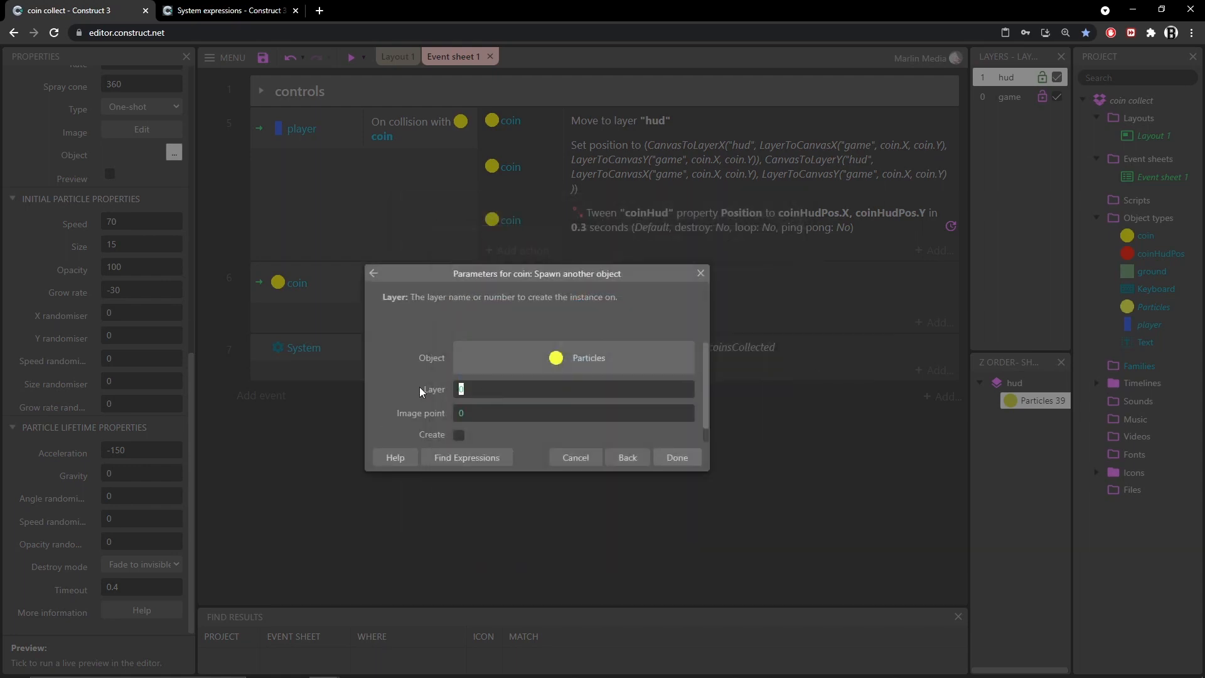
{"action": "type", "text": "\"game\""}
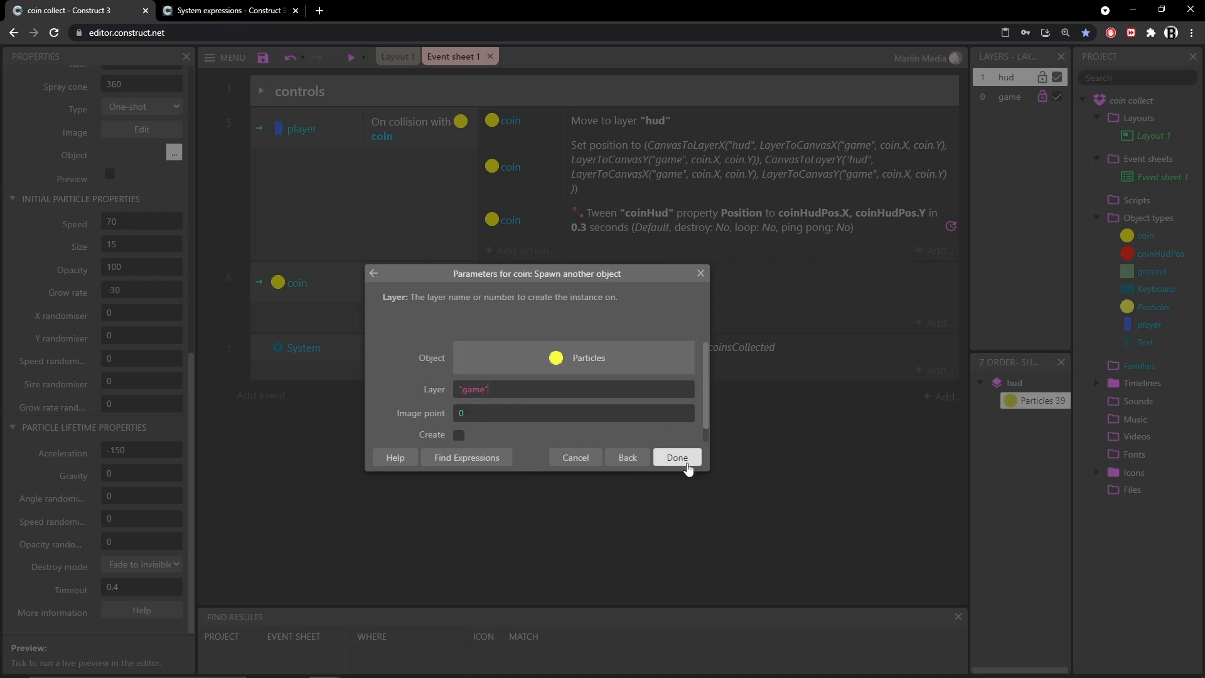
{"action": "left_click", "coordinate": [678, 458]}
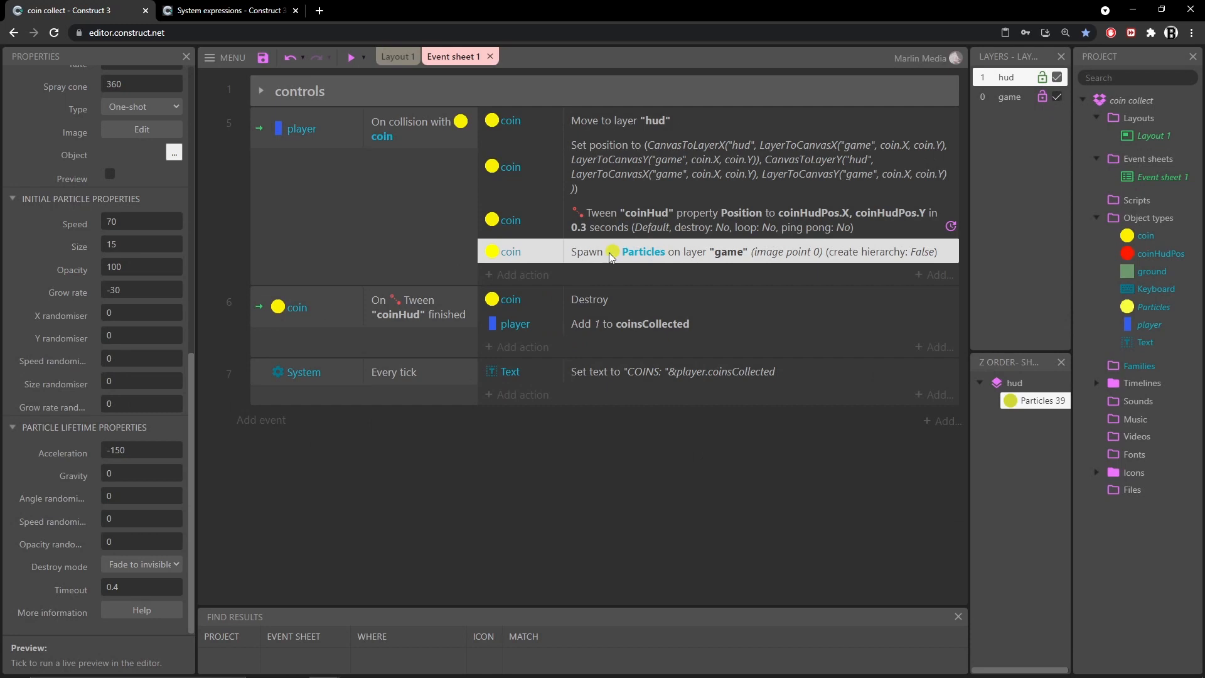
Reorder the collision event's actions so the Particles spawn comes first, before moving the coin to the hud layer
{"action": "left_click", "coordinate": [595, 121]}
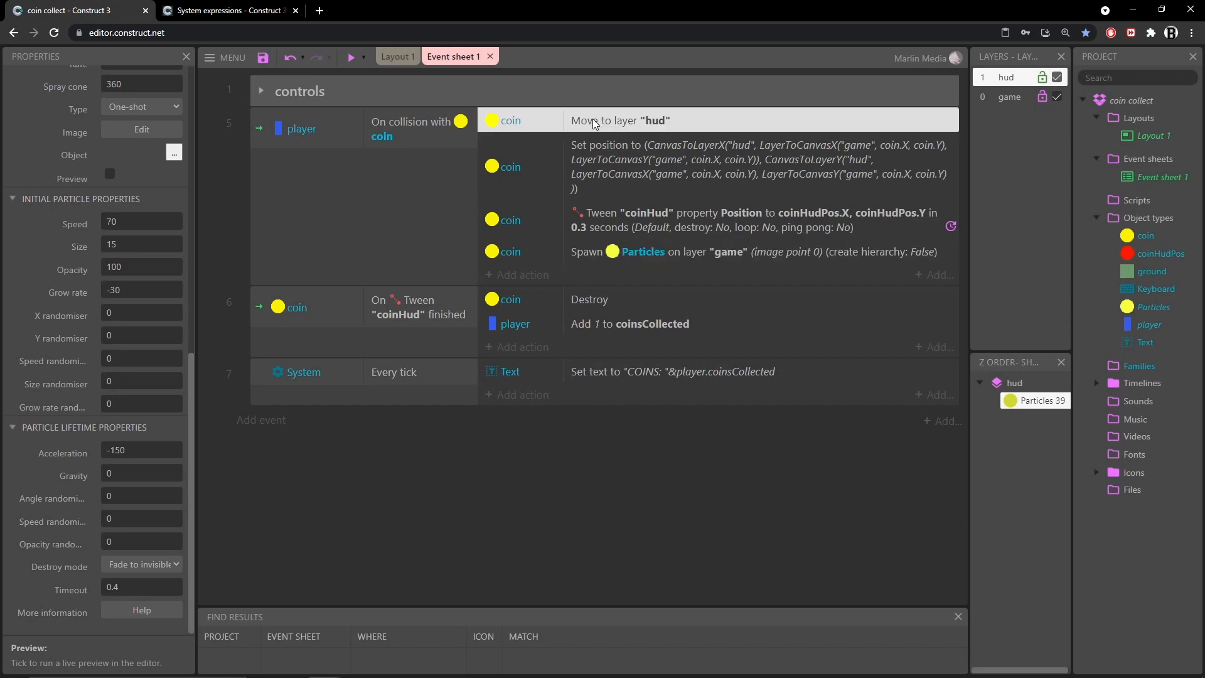
{"action": "left_click_drag", "start_coordinate": [640, 257], "coordinate": [625, 123]}
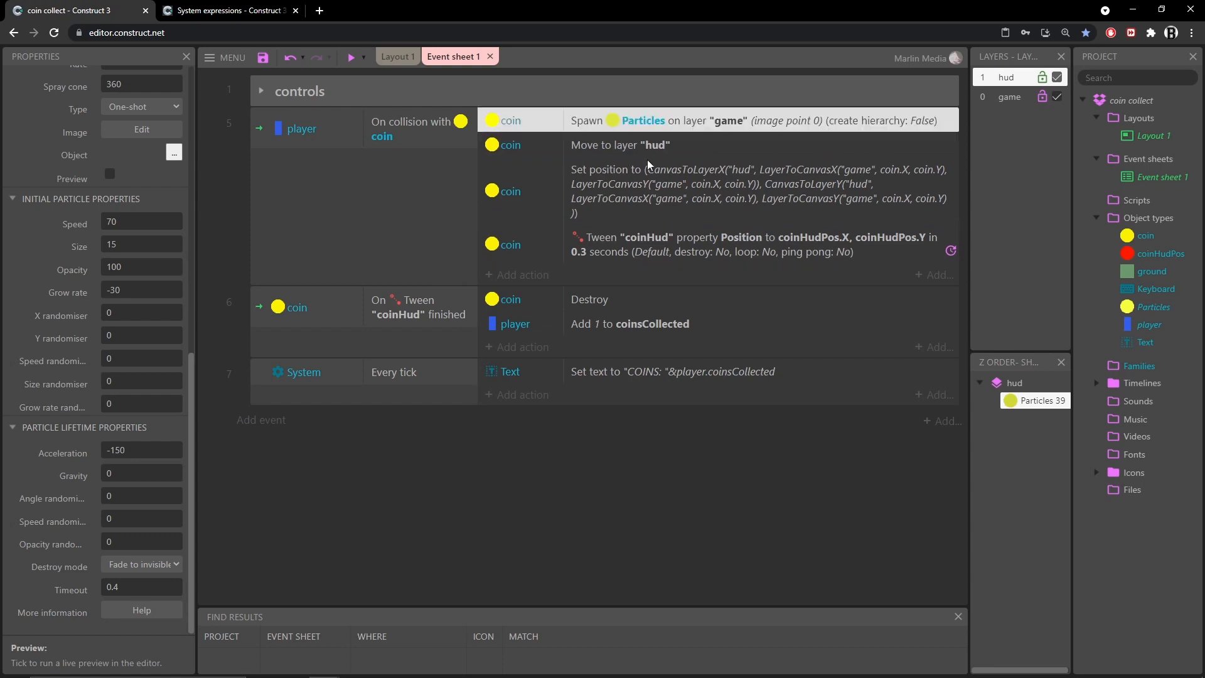
{"action": "left_click", "coordinate": [612, 151]}
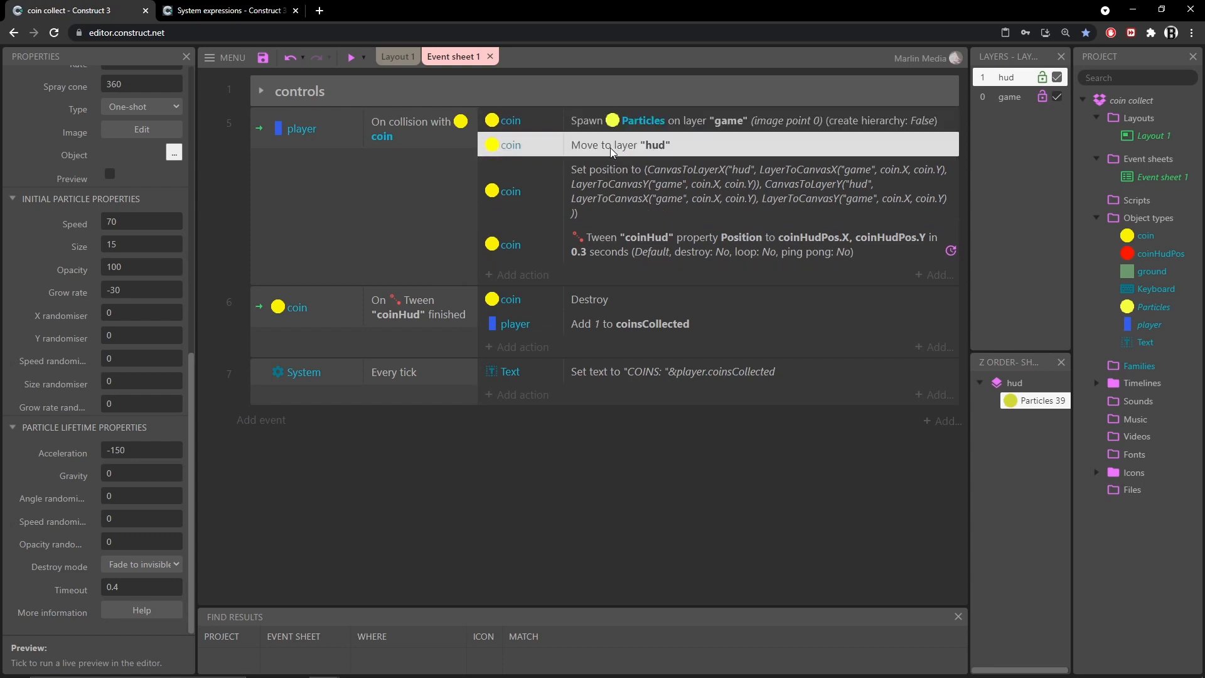
{"action": "left_click", "coordinate": [627, 186]}
{"action": "left_click", "coordinate": [629, 246]}
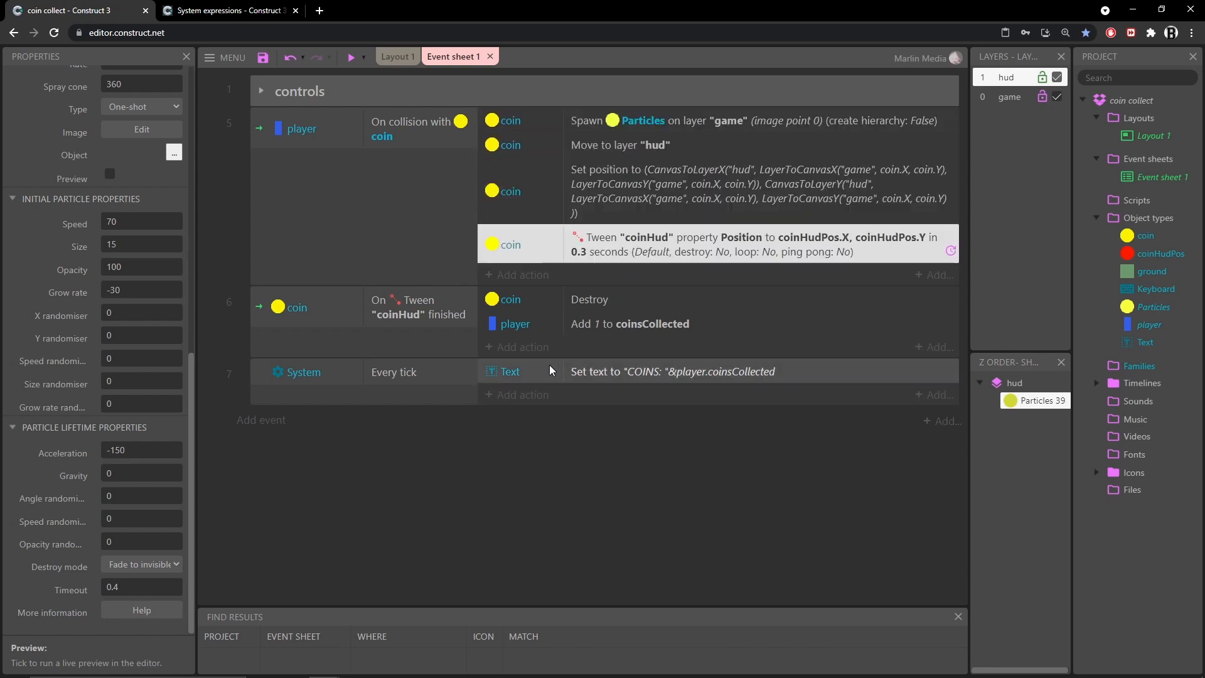
In the tween-finished event, add a coinHudPos action that spawns Particles on layer "hud"
{"action": "left_click", "coordinate": [437, 342]}
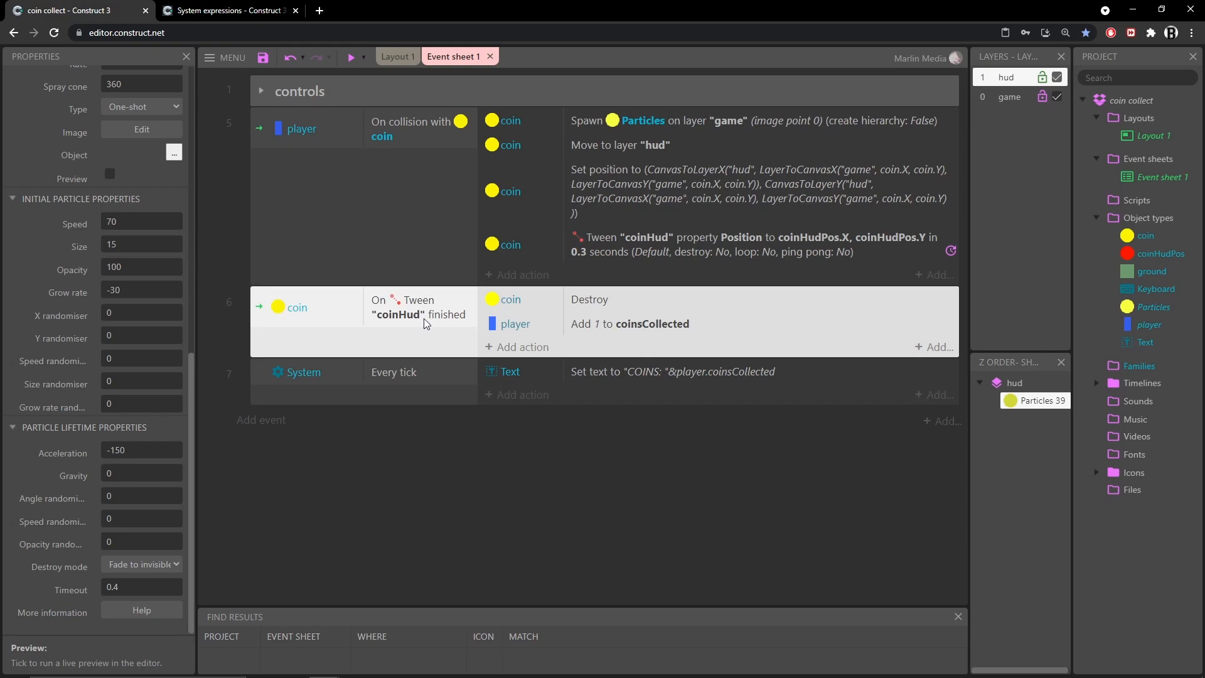
{"action": "left_click", "coordinate": [534, 349]}
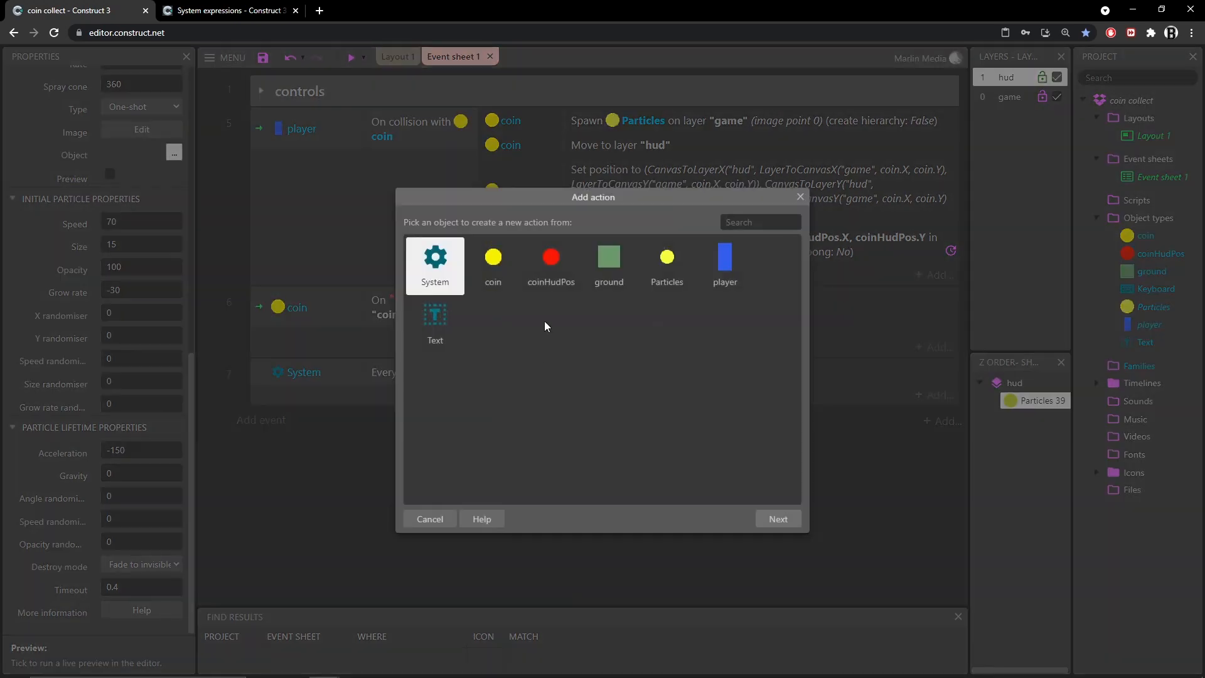
{"action": "left_click", "coordinate": [553, 261]}
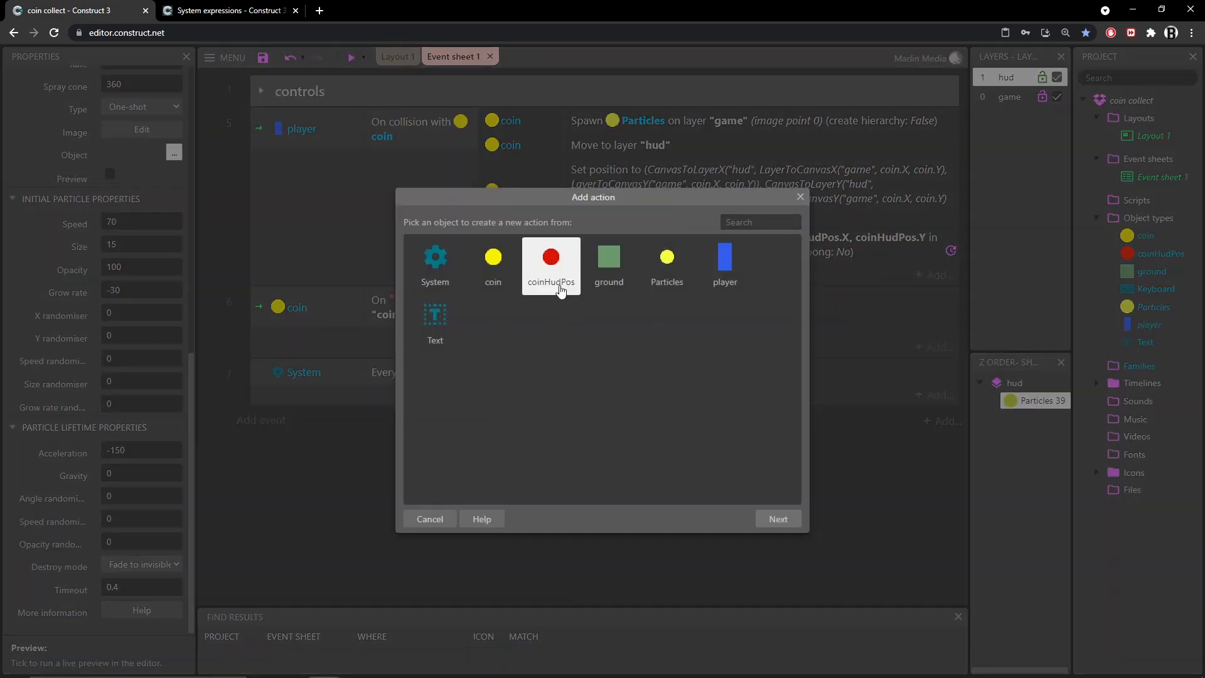
{"action": "double_click", "coordinate": [551, 258]}
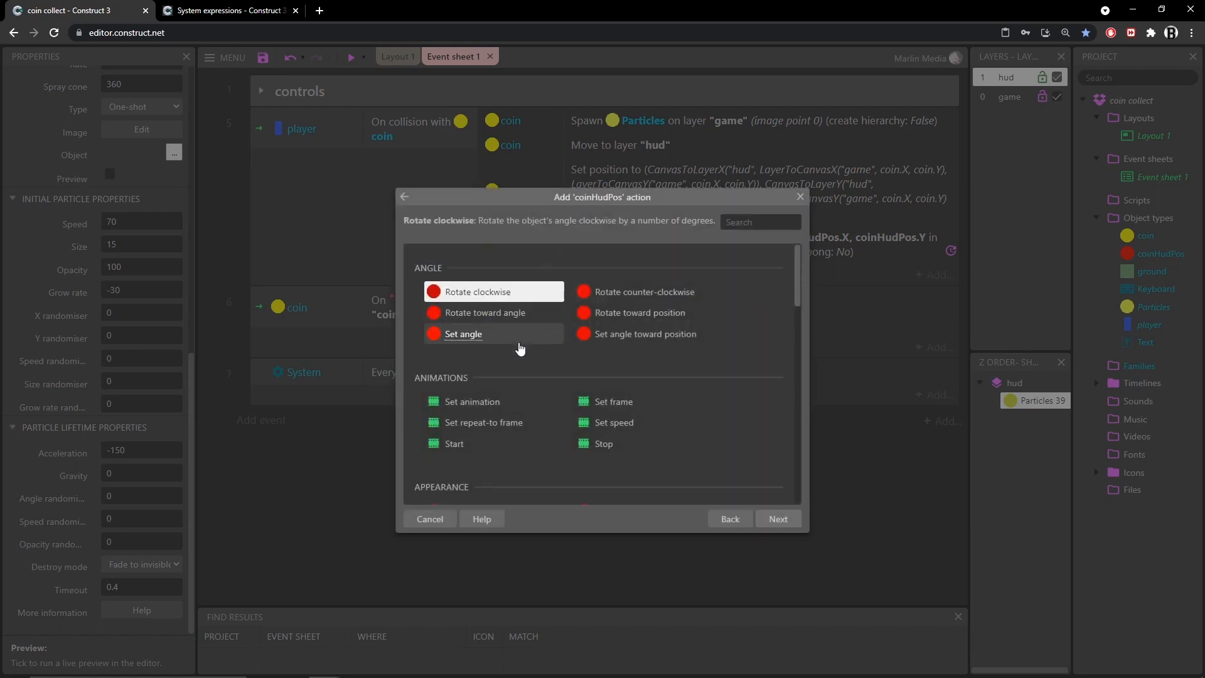
{"action": "type", "text": "spaw"}
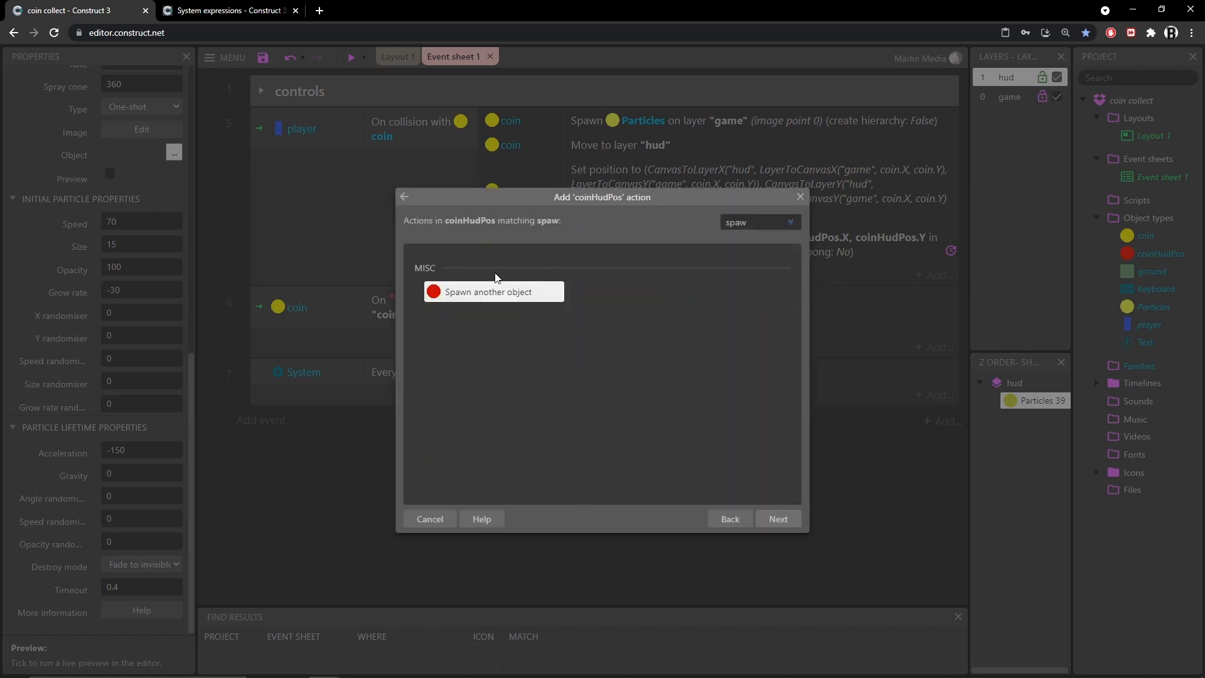
{"action": "double_click", "coordinate": [495, 292]}
{"action": "left_click", "coordinate": [546, 352]}
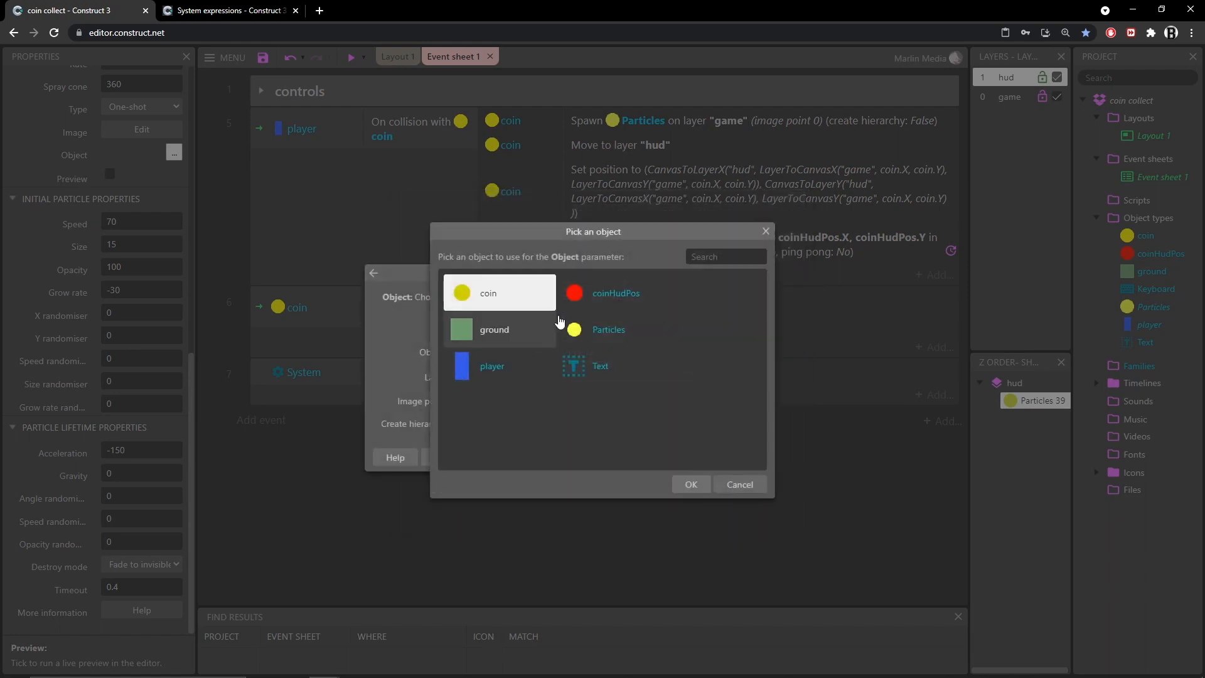
{"action": "double_click", "coordinate": [605, 330]}
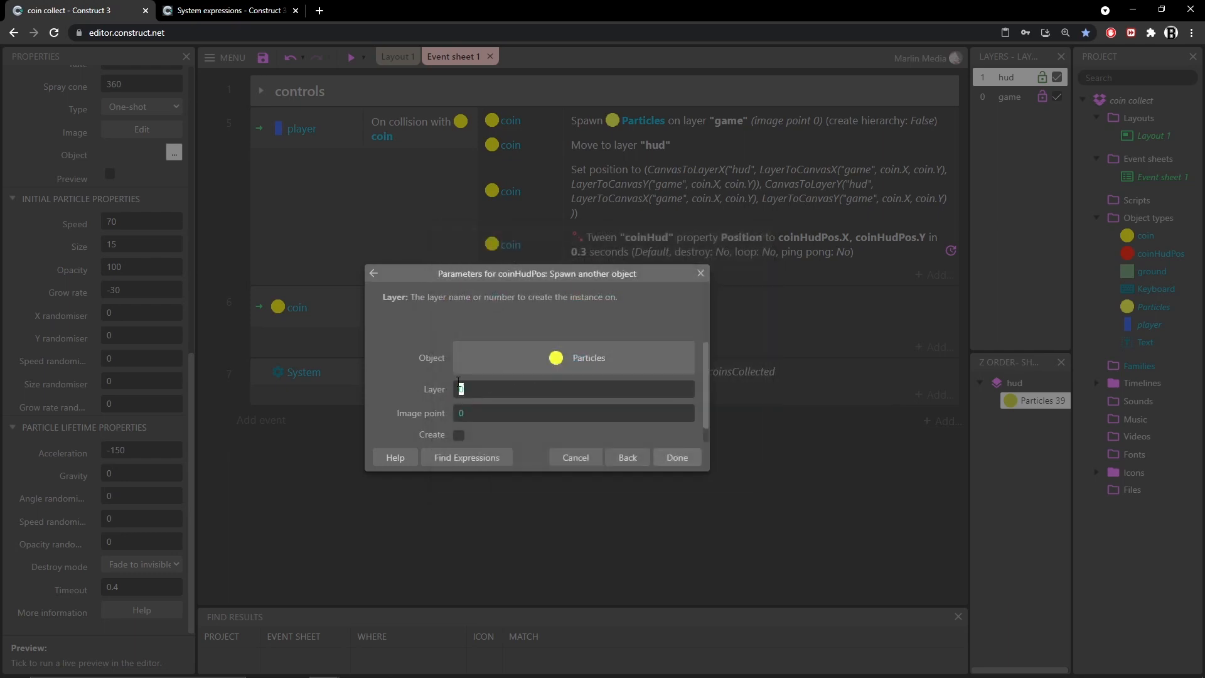
{"action": "type", "text": "\"hu"}
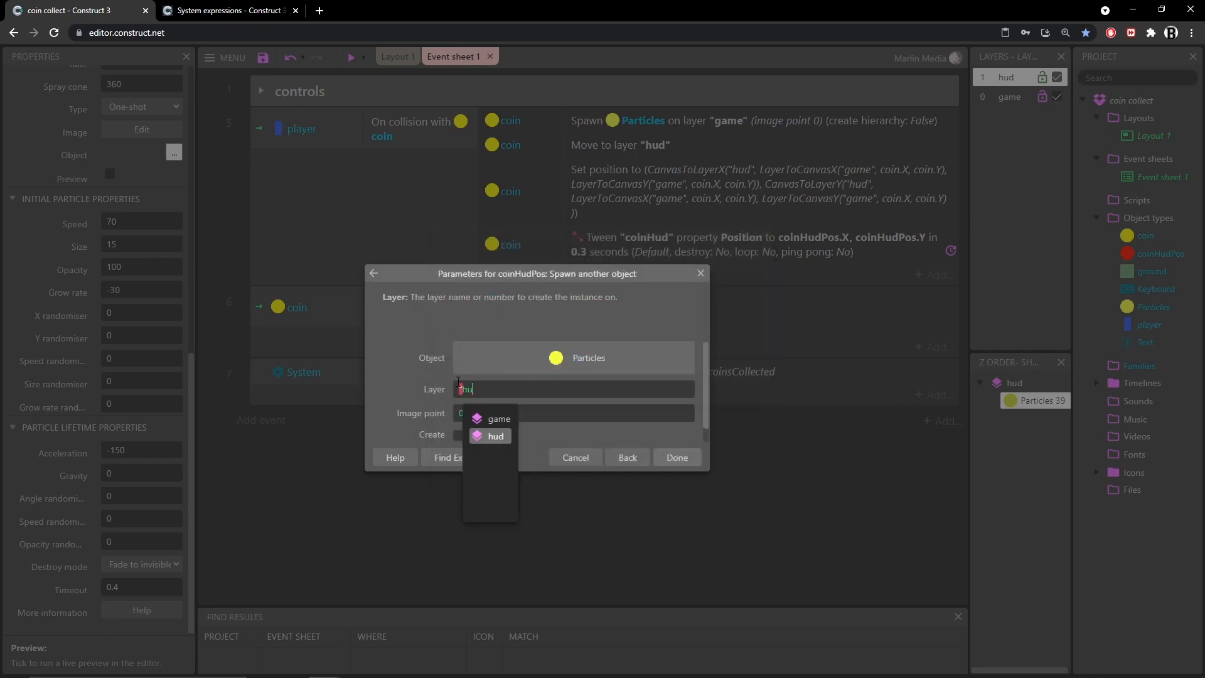
{"action": "key", "text": "Return"}
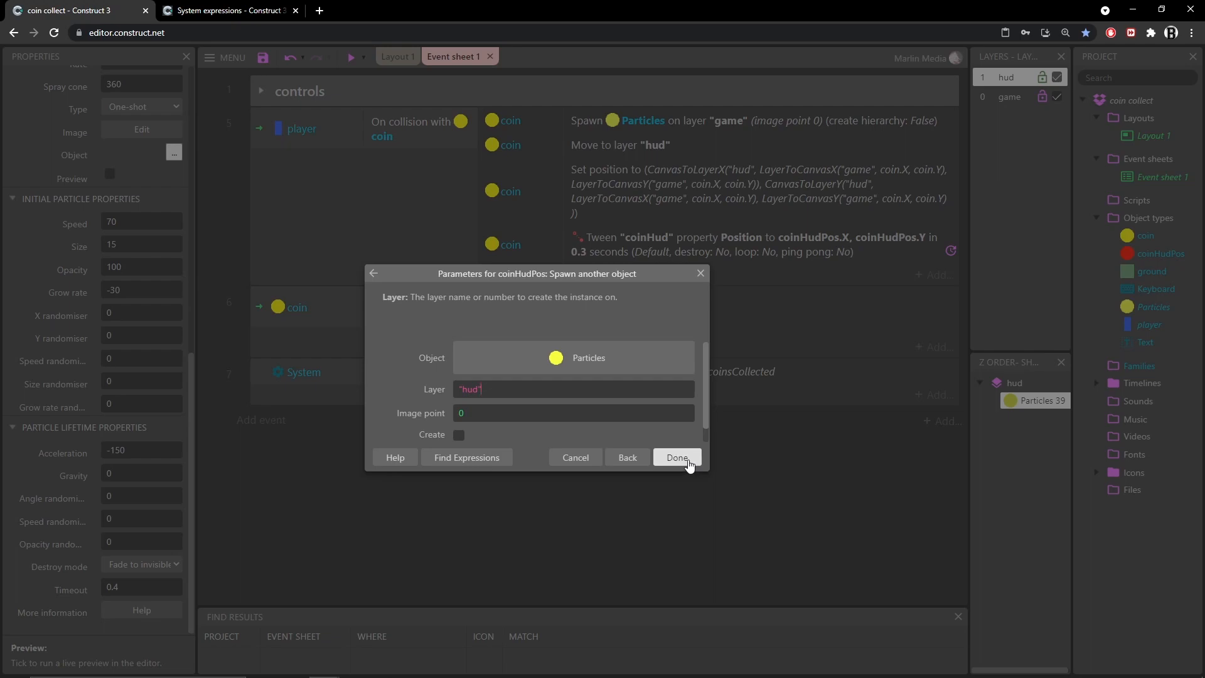
{"action": "left_click", "coordinate": [662, 462]}
Run a preview and move the player around collecting coins to test the particle bursts and counter, then close it
{"action": "left_click", "coordinate": [352, 57]}
{"action": "key", "text": "Right"}
{"action": "key", "text": "Up"}
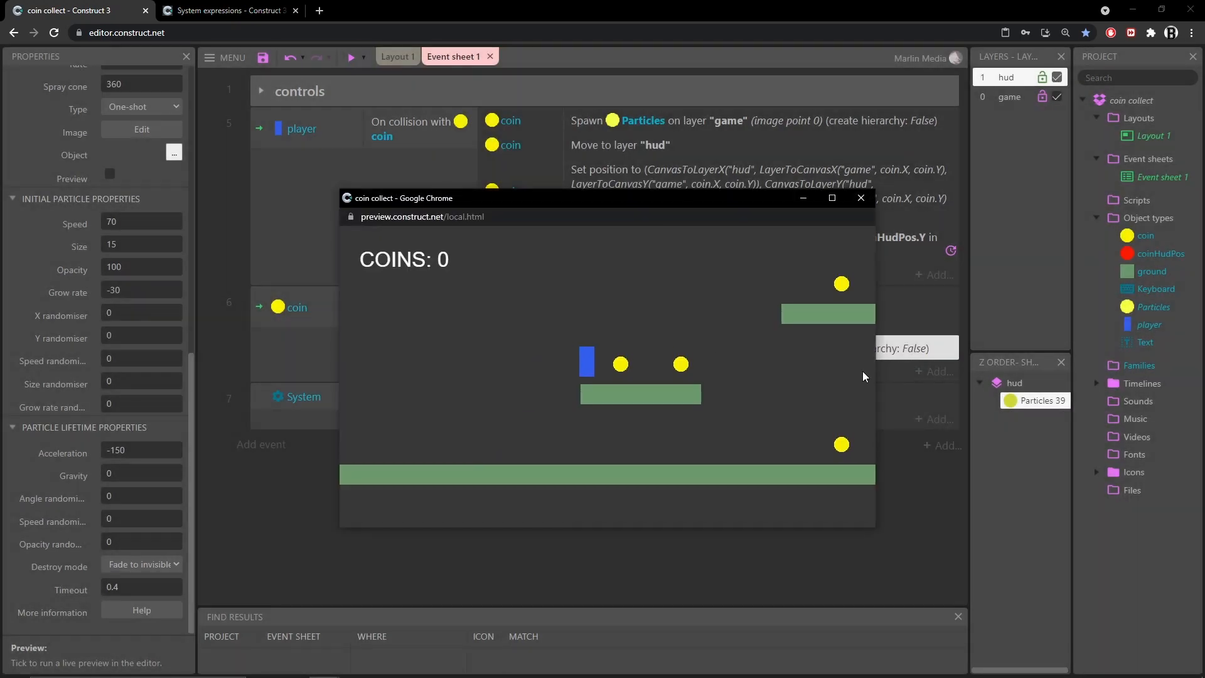
{"action": "key", "text": "Up"}
{"action": "key", "text": "Right"}
{"action": "key", "text": "Up"}
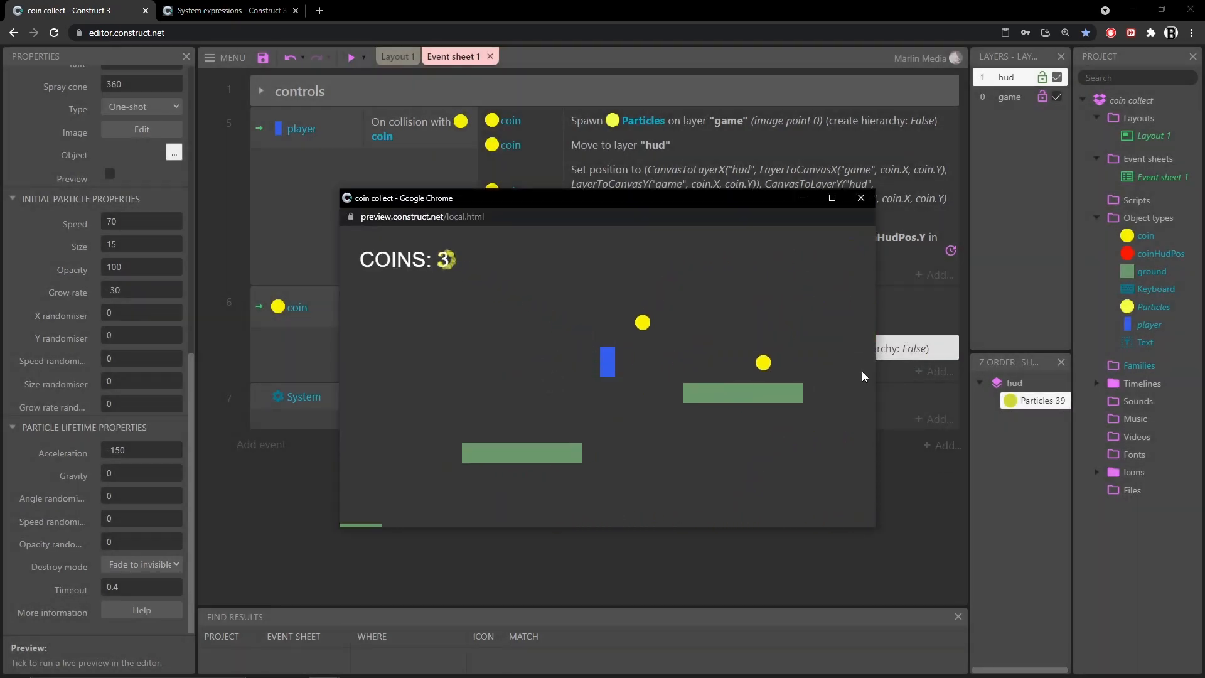
{"action": "key", "text": "Right"}
{"action": "key", "text": "Up"}
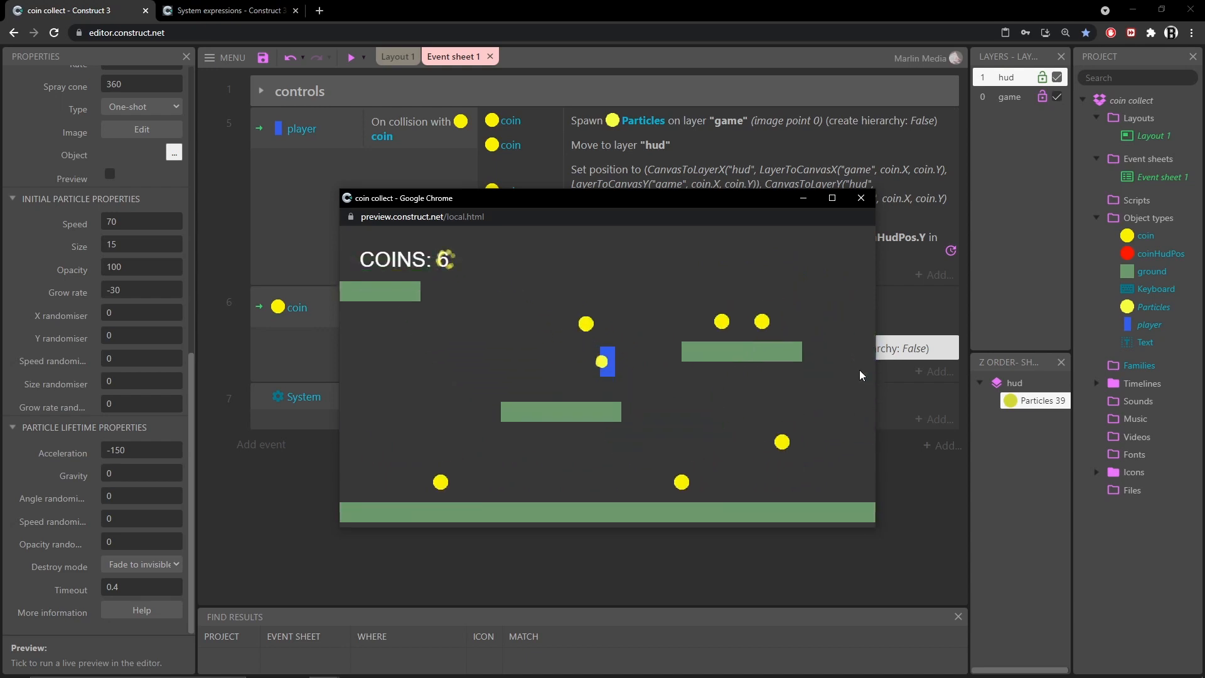
{"action": "key", "text": "Right"}
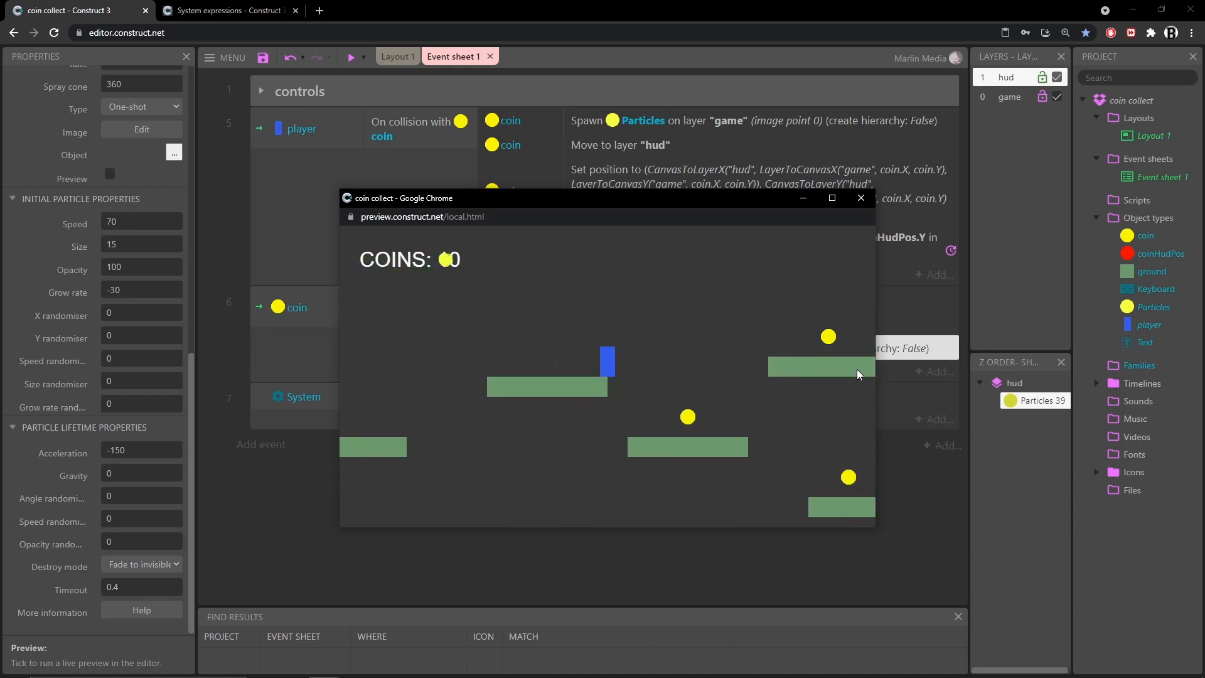
{"action": "key", "text": "Up"}
{"action": "key", "text": "Left"}
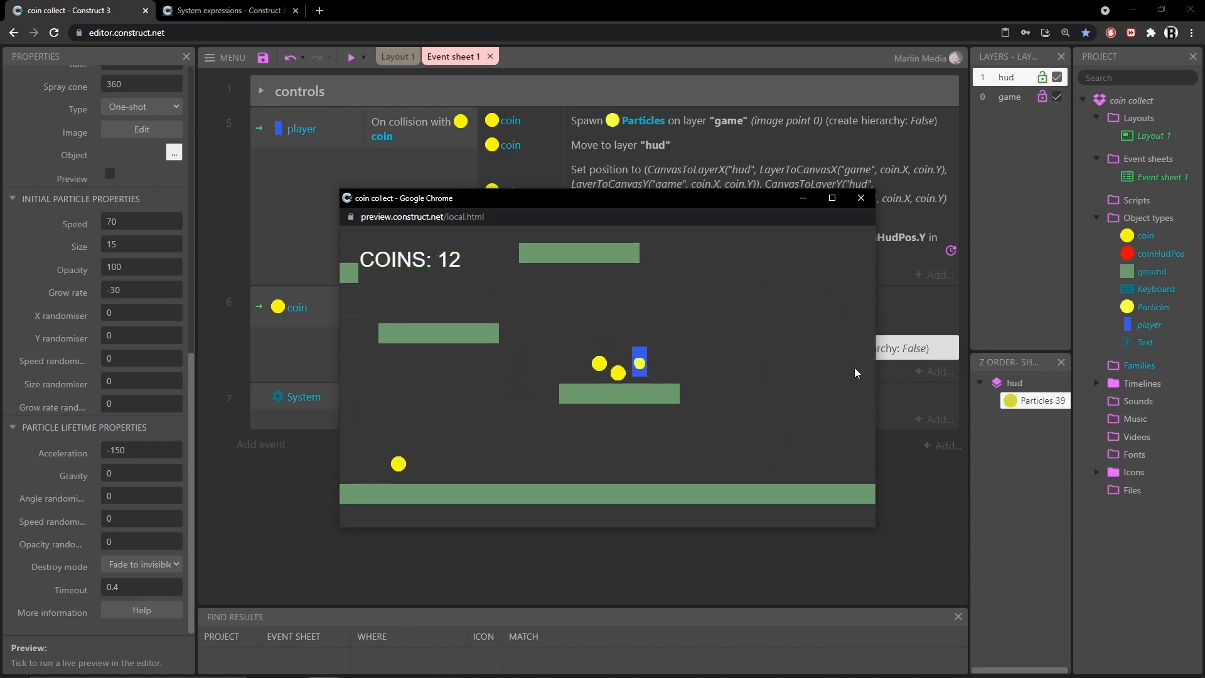
{"action": "key", "text": "Left"}
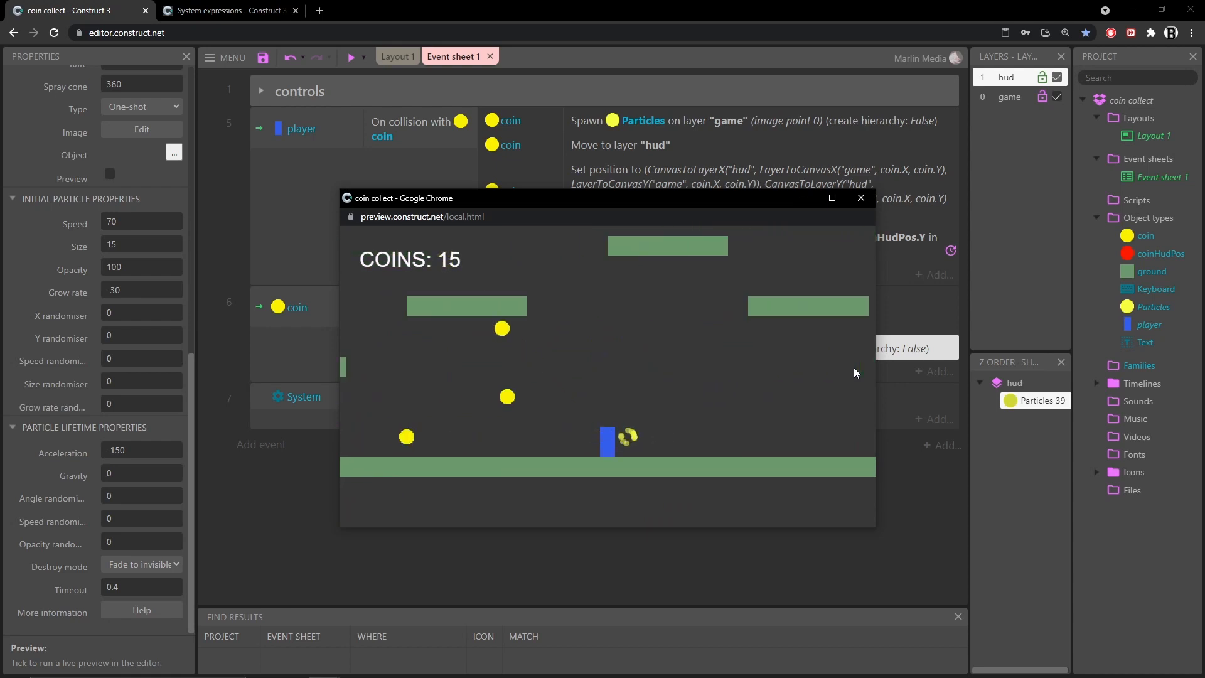
{"action": "key", "text": "Left"}
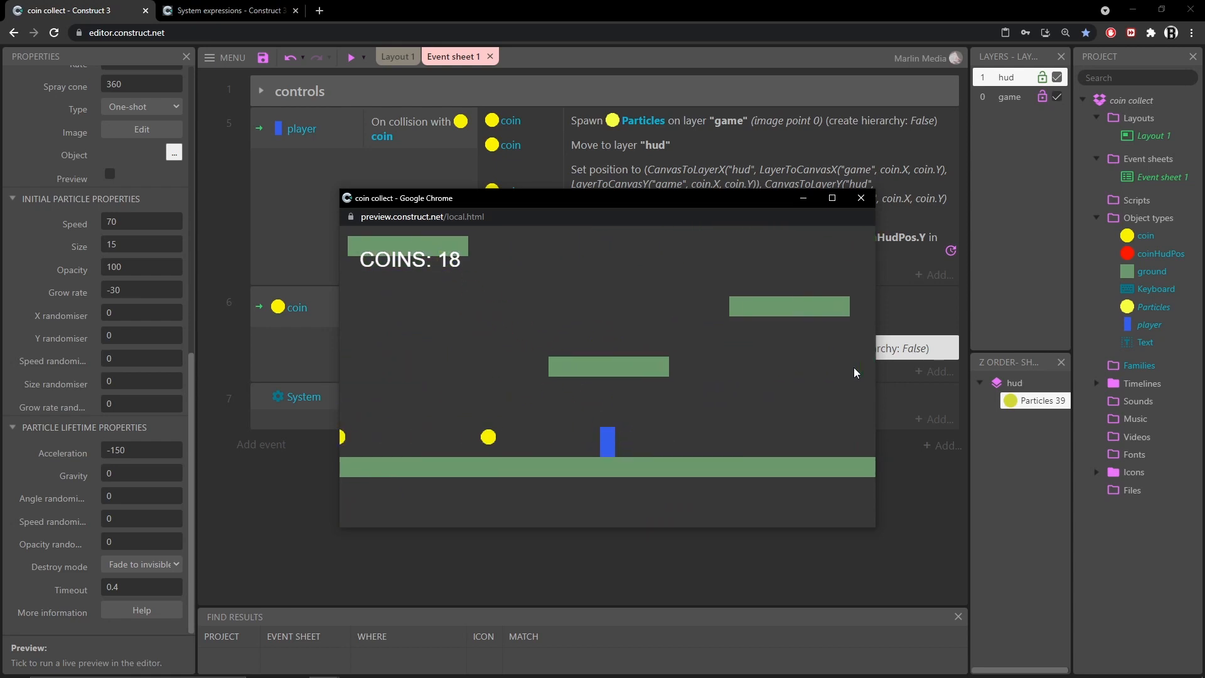
{"action": "key", "text": "Left"}
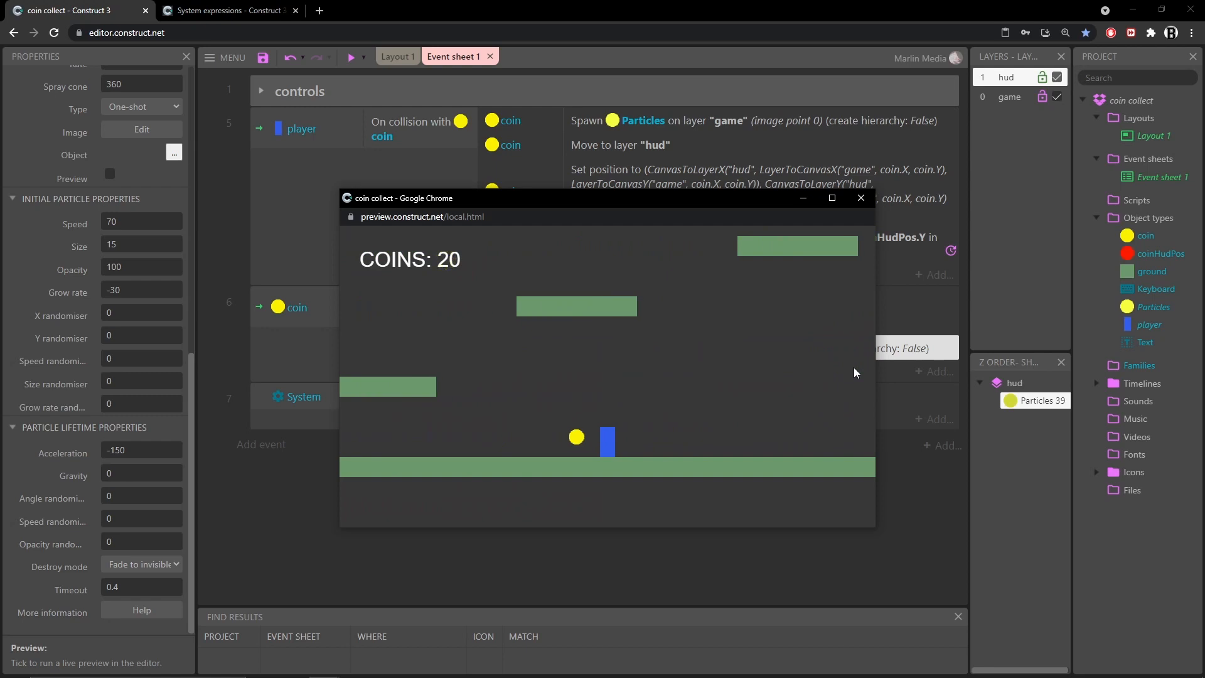
{"action": "key", "text": "Up"}
{"action": "key", "text": "Left"}
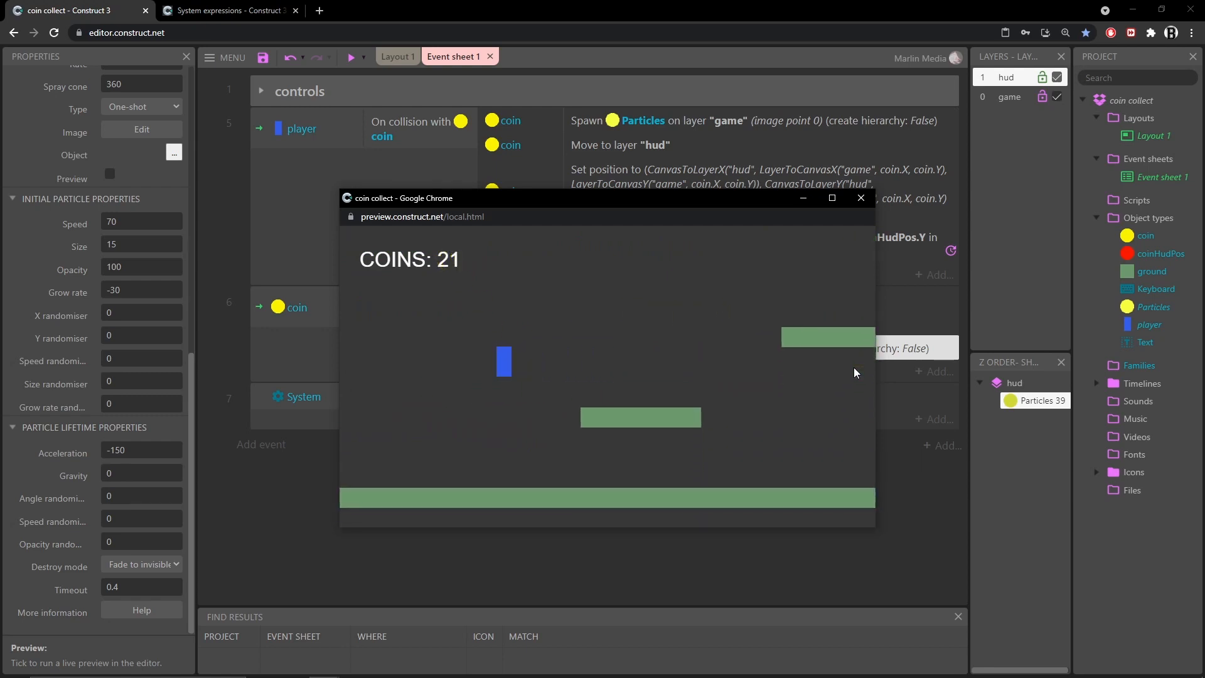
{"action": "key", "text": "Right"}
{"action": "key", "text": "Up"}
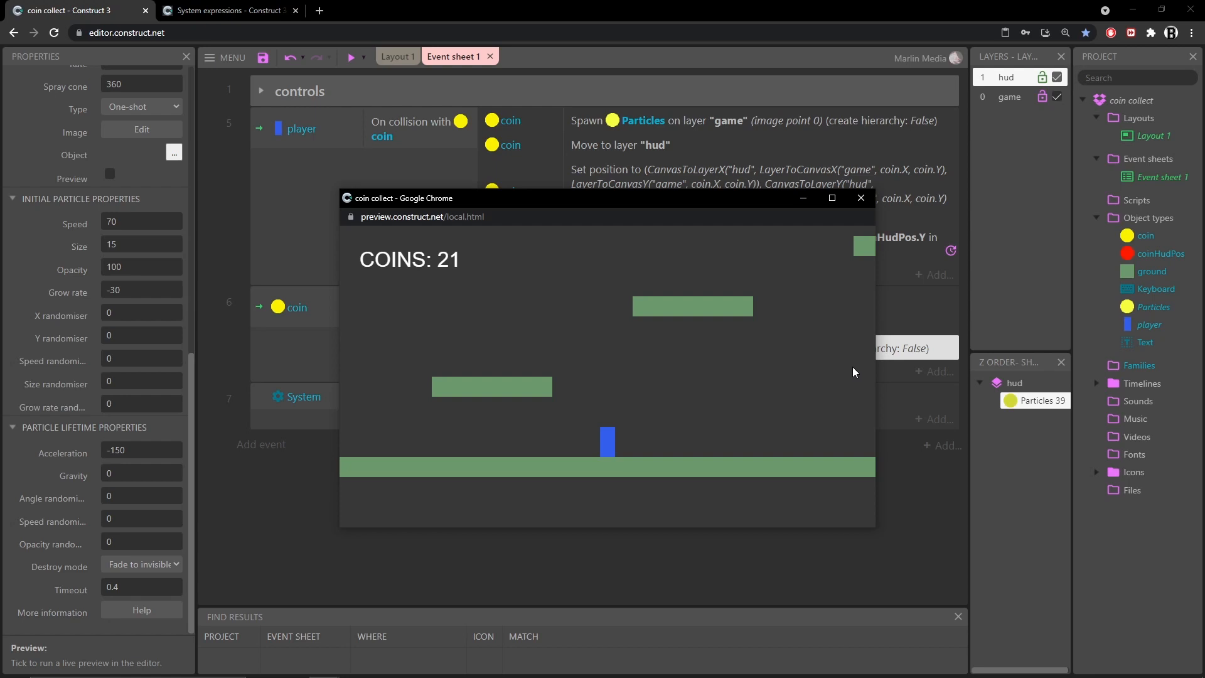
{"action": "left_click", "coordinate": [861, 199]}
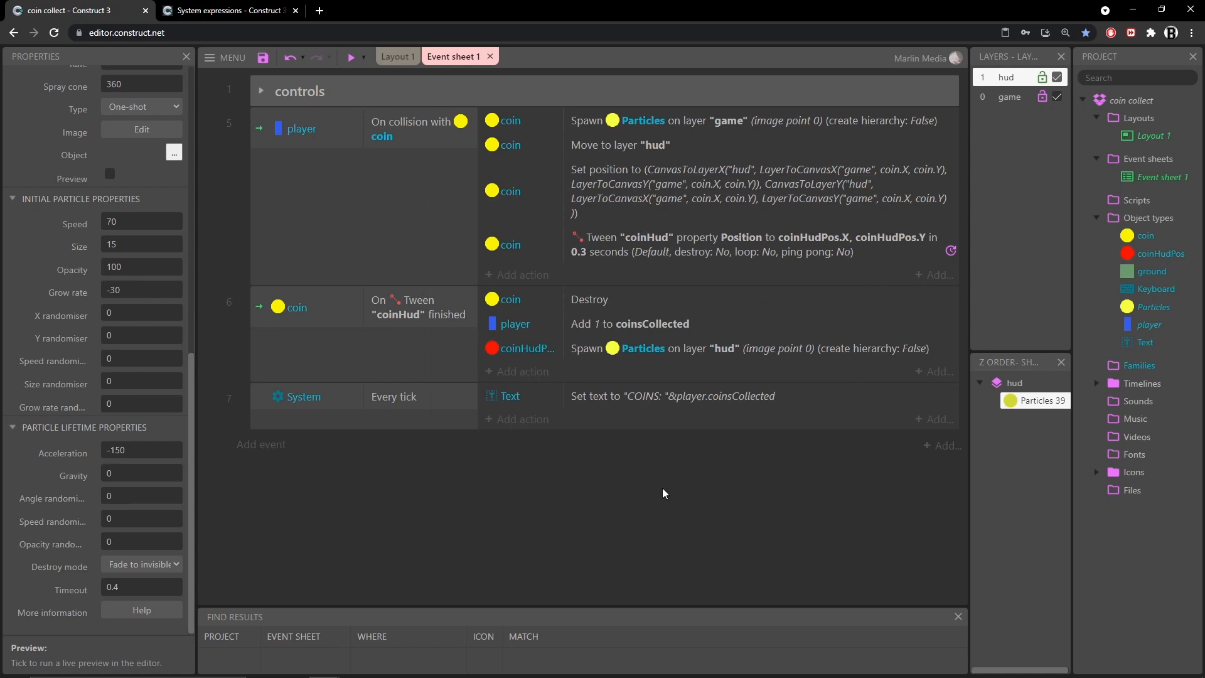